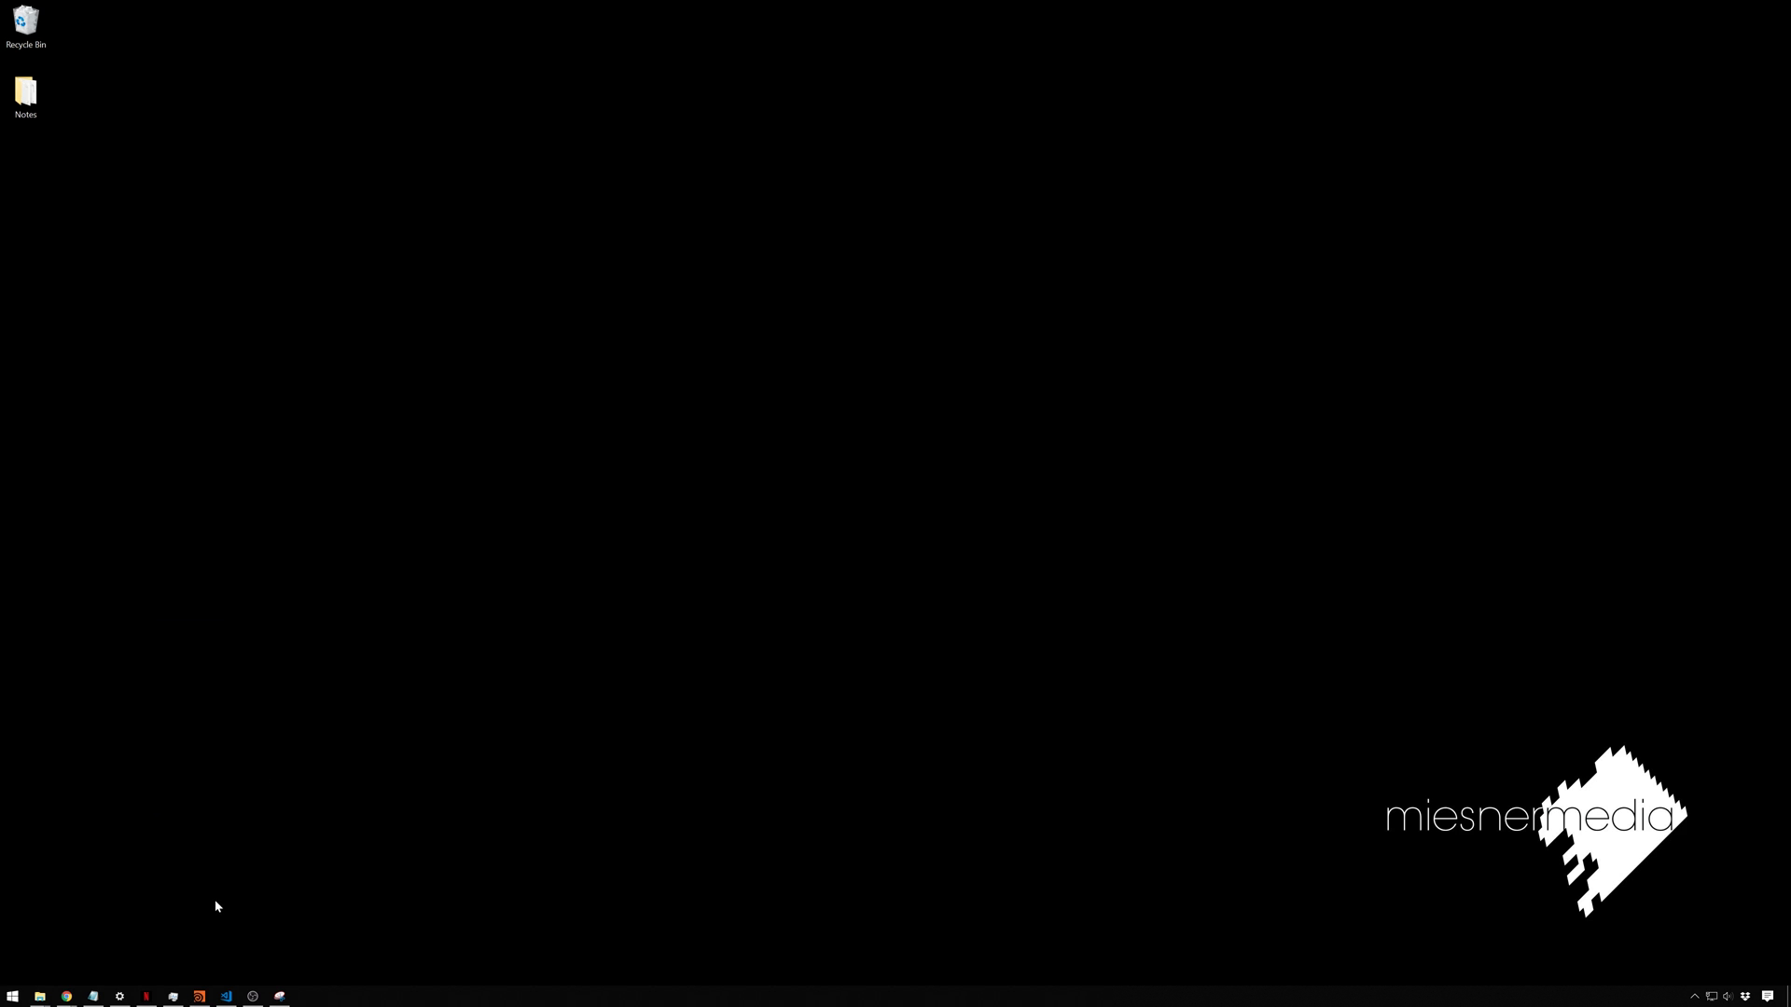
# Step: Restore the Houdini window showing the Example terrain scene with scattered cubes
pyautogui.click(199, 997)
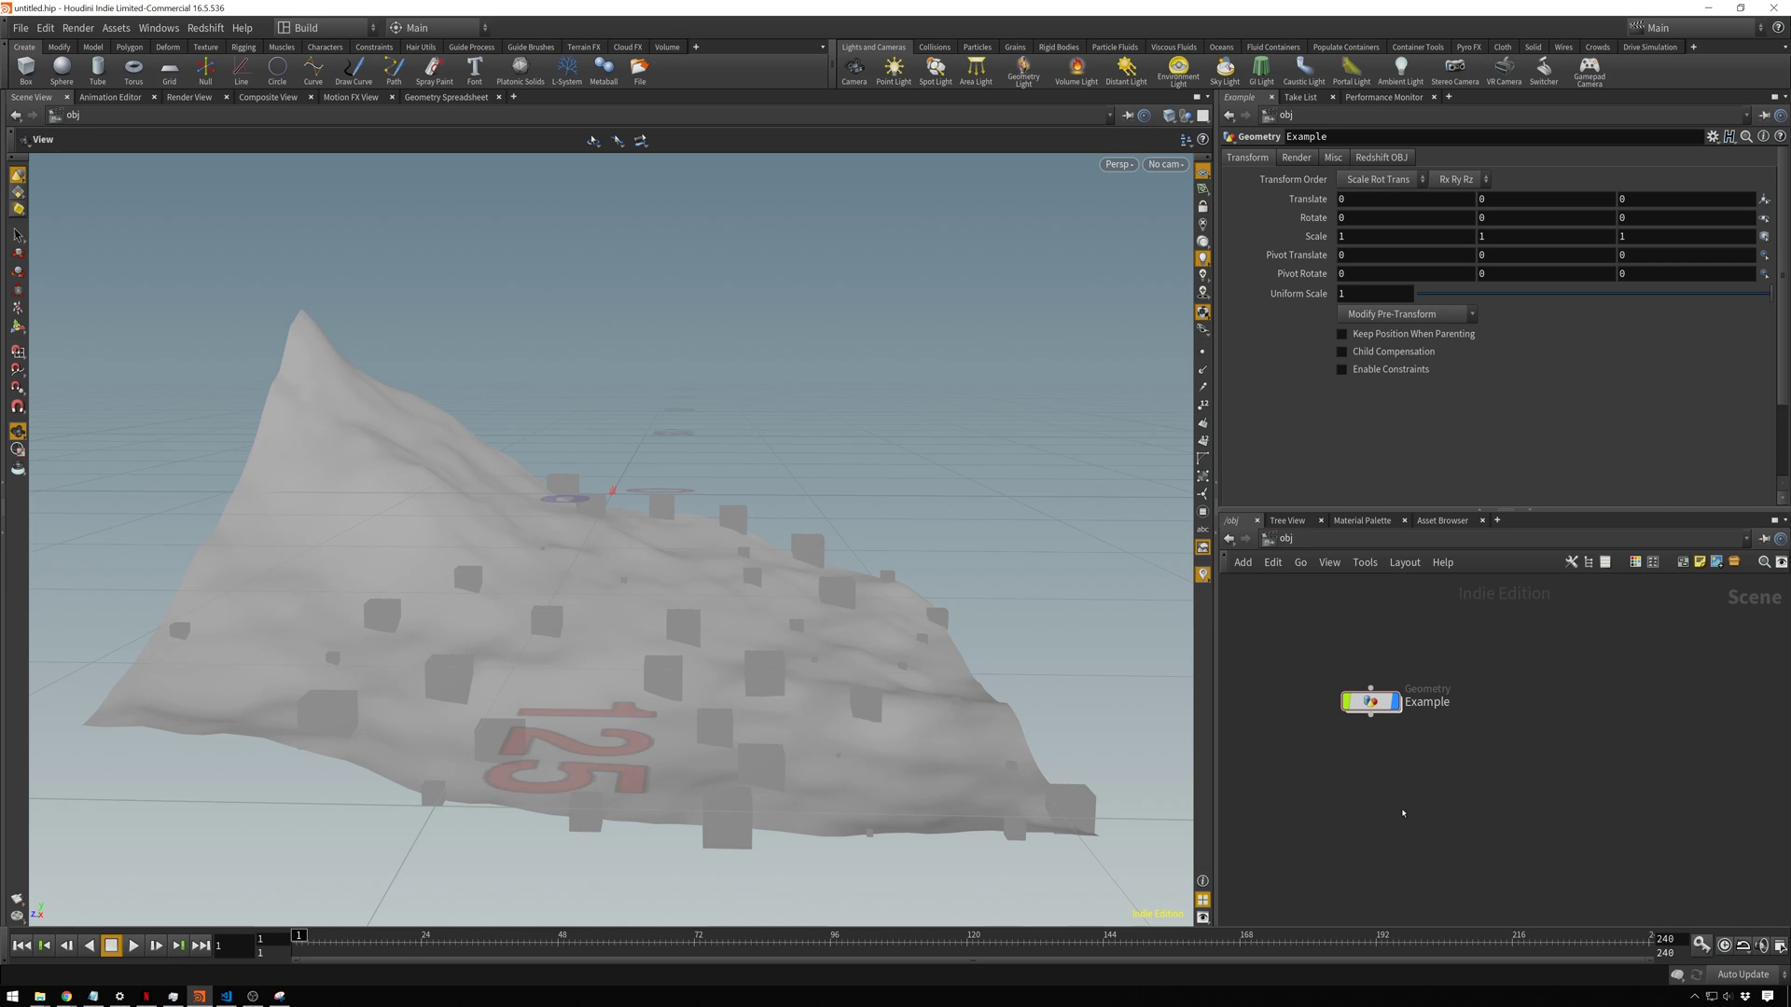
# Step: Hide the Example object and create an empty geo1 object, removing its default file1 node
pyautogui.click(1396, 701)
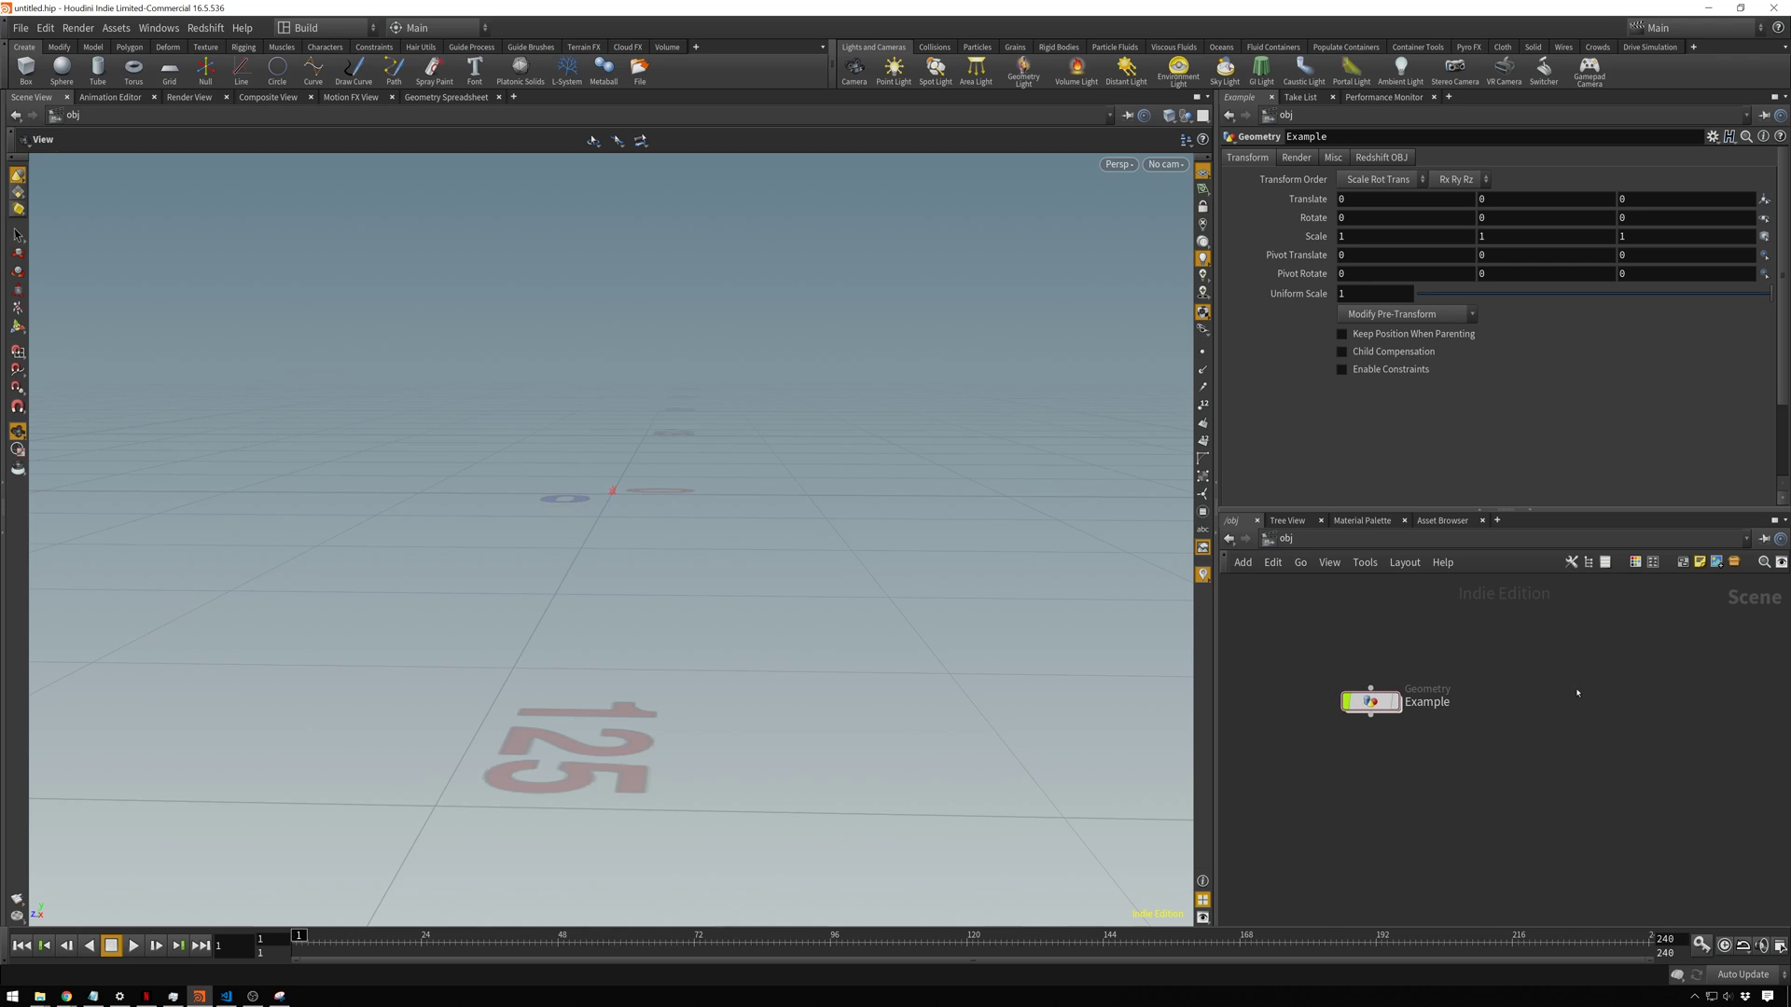
pyautogui.press('Tab')
pyautogui.write('geo')
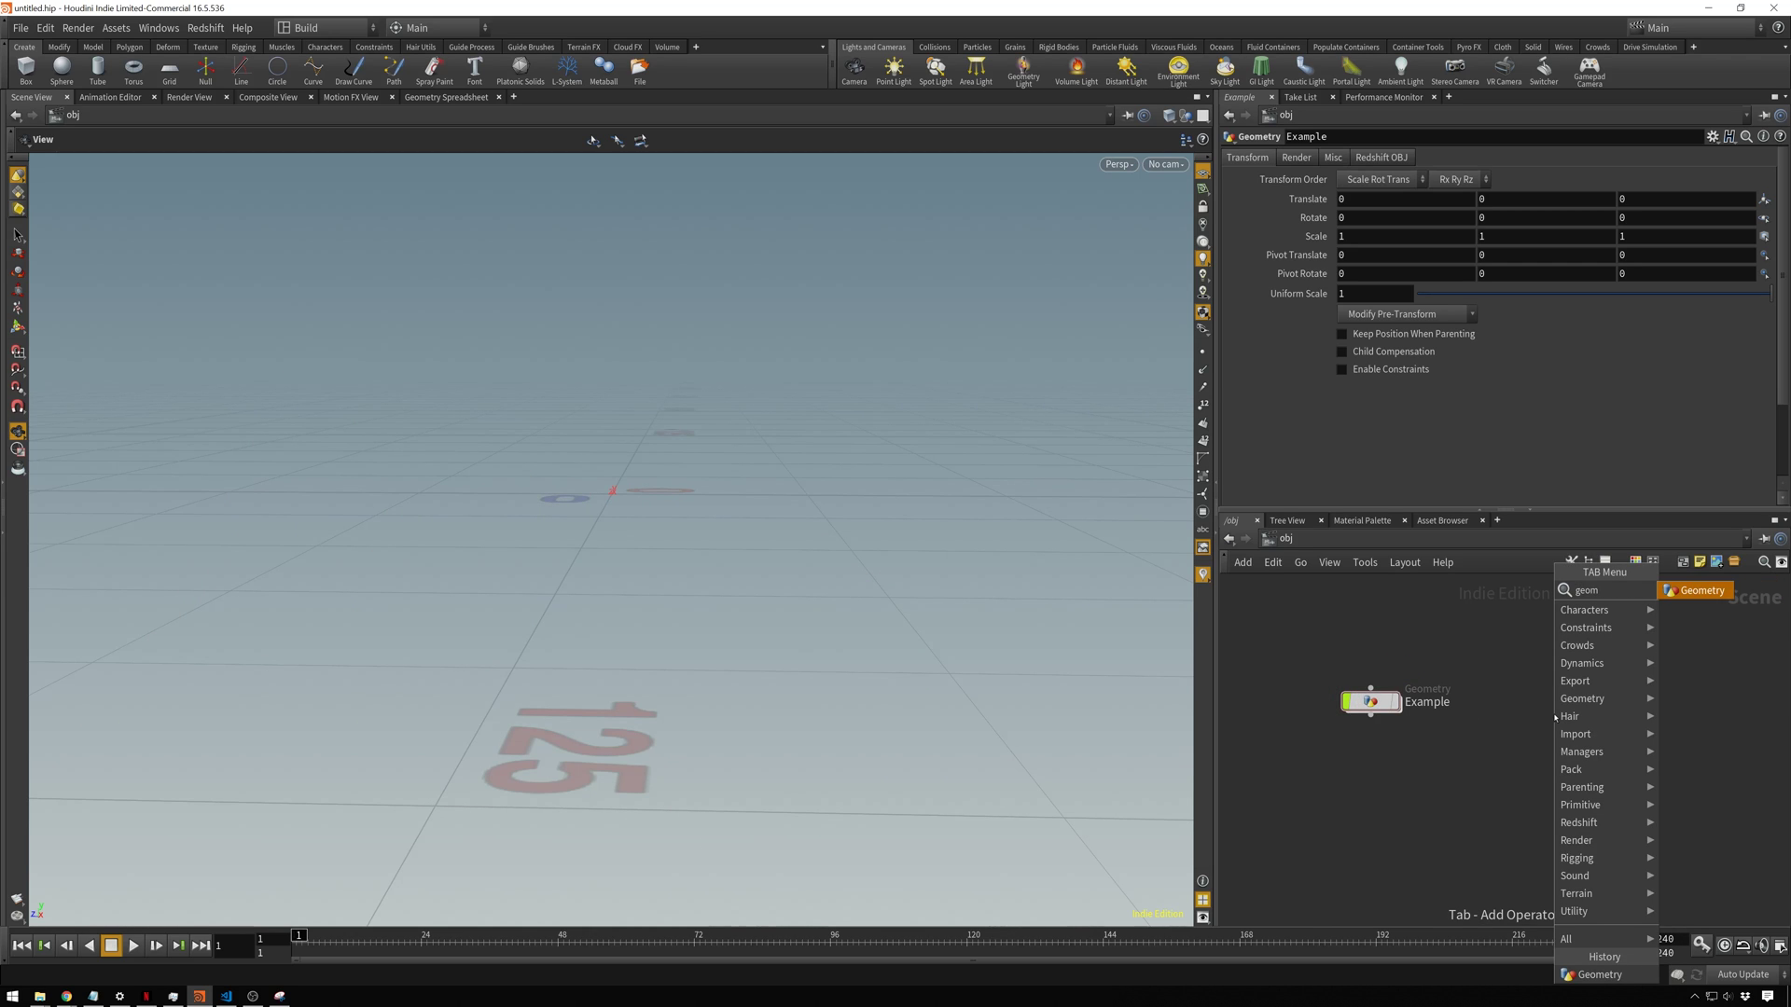
pyautogui.press('Return')
pyautogui.doubleClick(1554, 716)
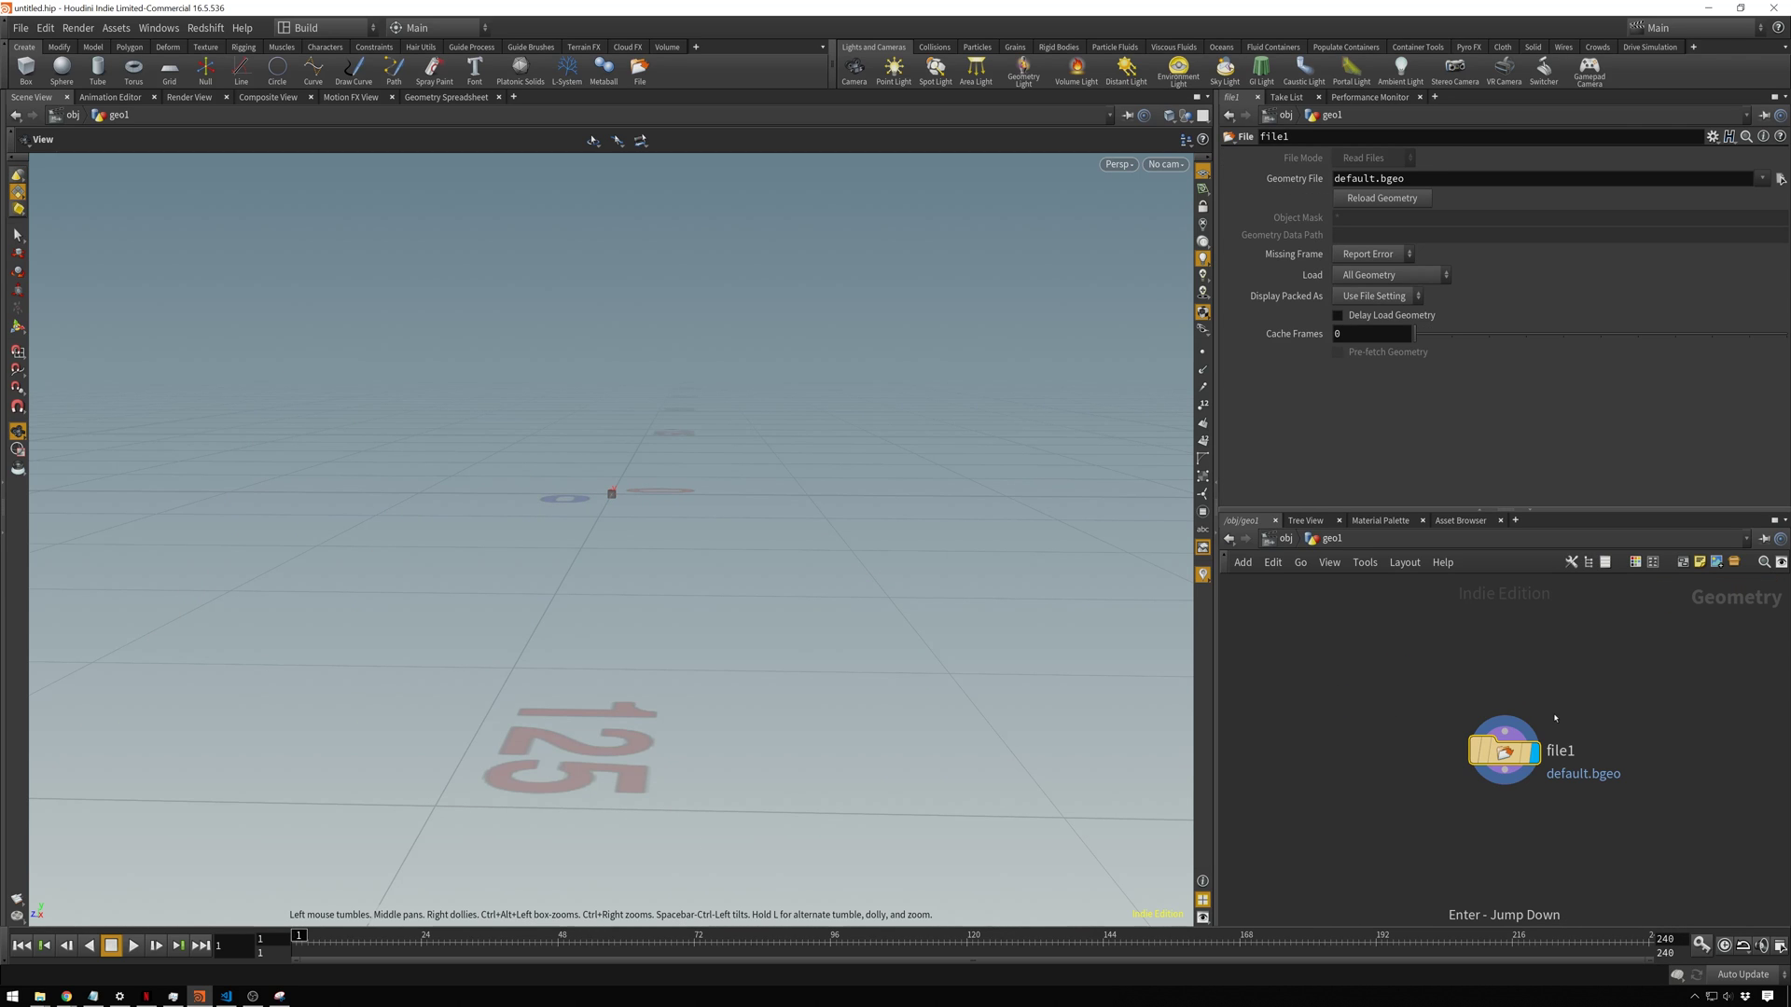
pyautogui.press('Delete')
# Step: Add a HeightField node inside geo1 with Size 100 by 100
pyautogui.press('Tab')
pyautogui.write('heightfield')
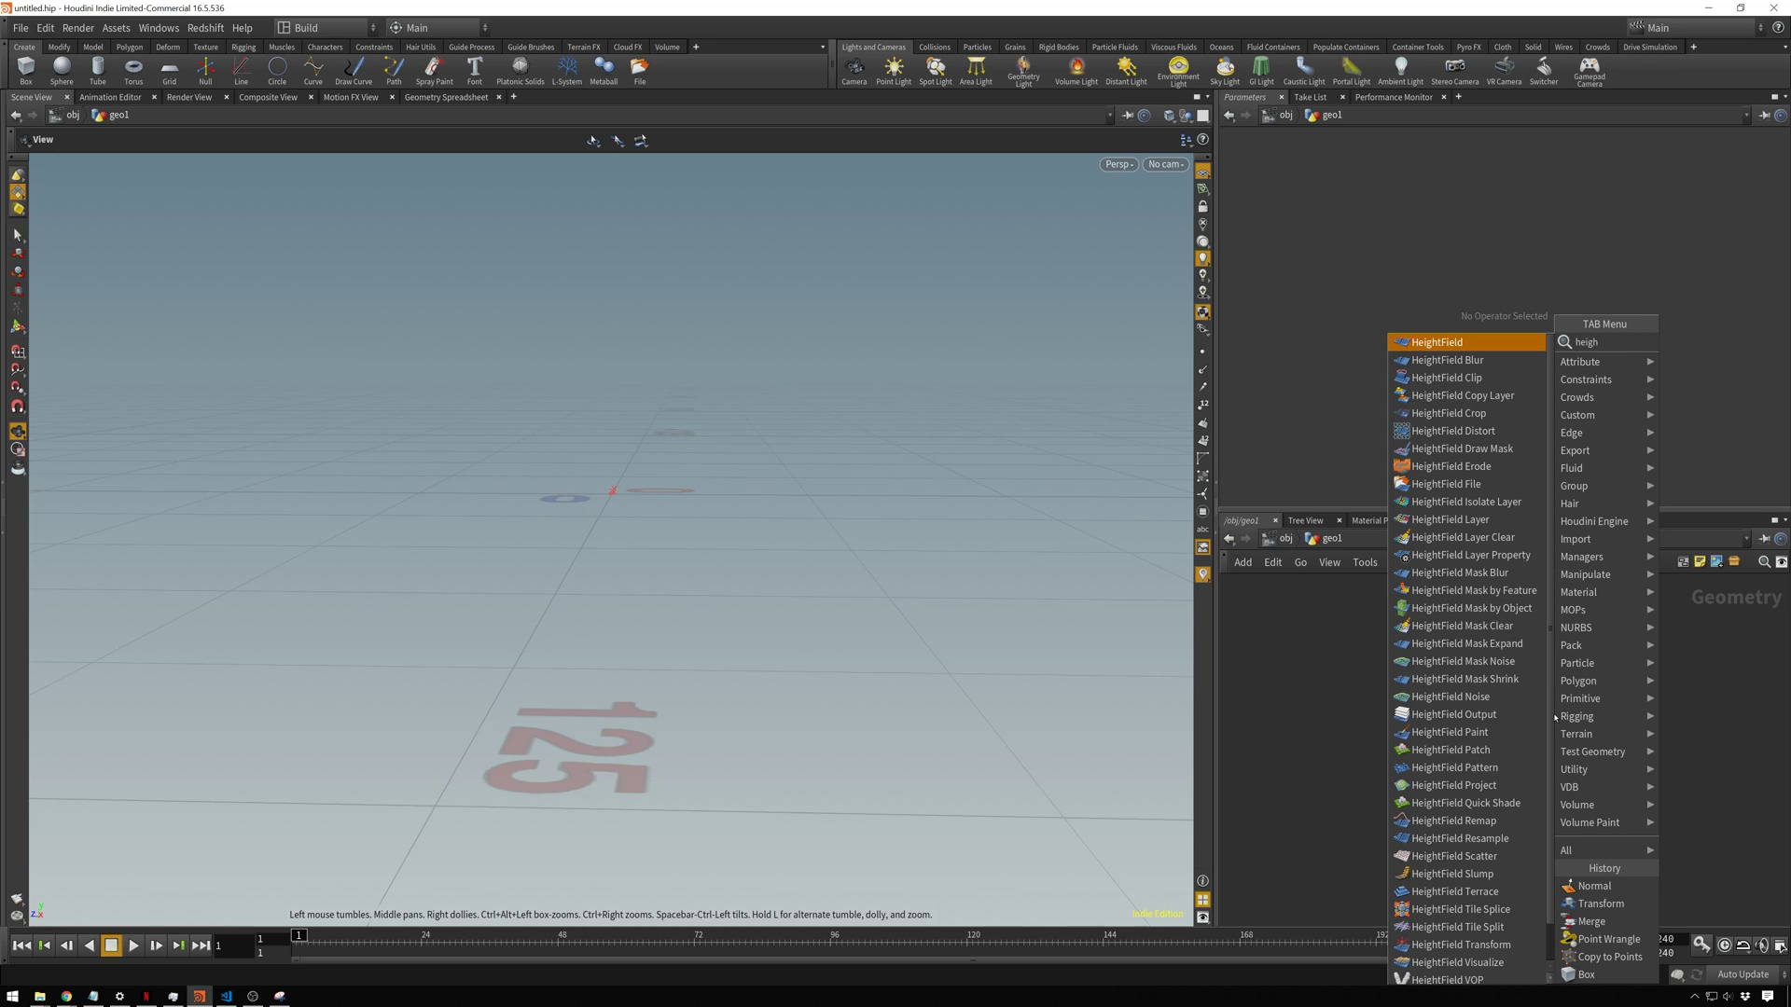
pyautogui.press('Return')
pyautogui.click(1555, 719)
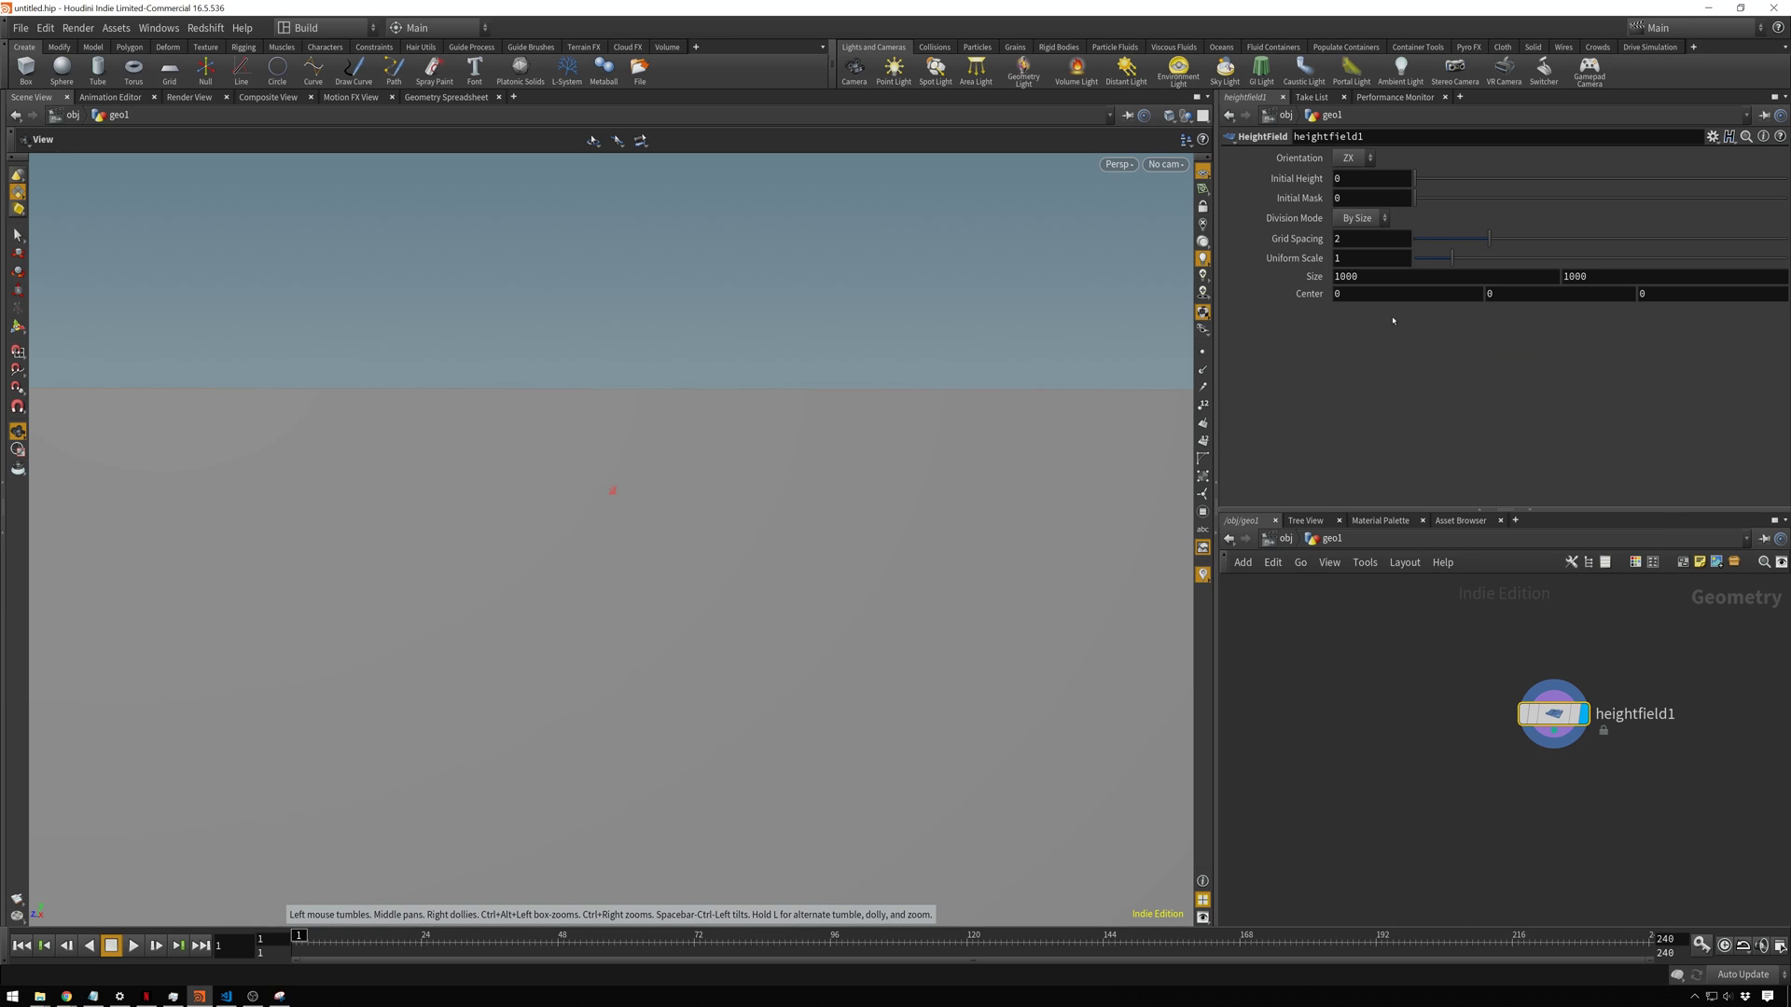
pyautogui.click(1399, 276)
pyautogui.write('100')
pyautogui.press('Tab')
pyautogui.write('100')
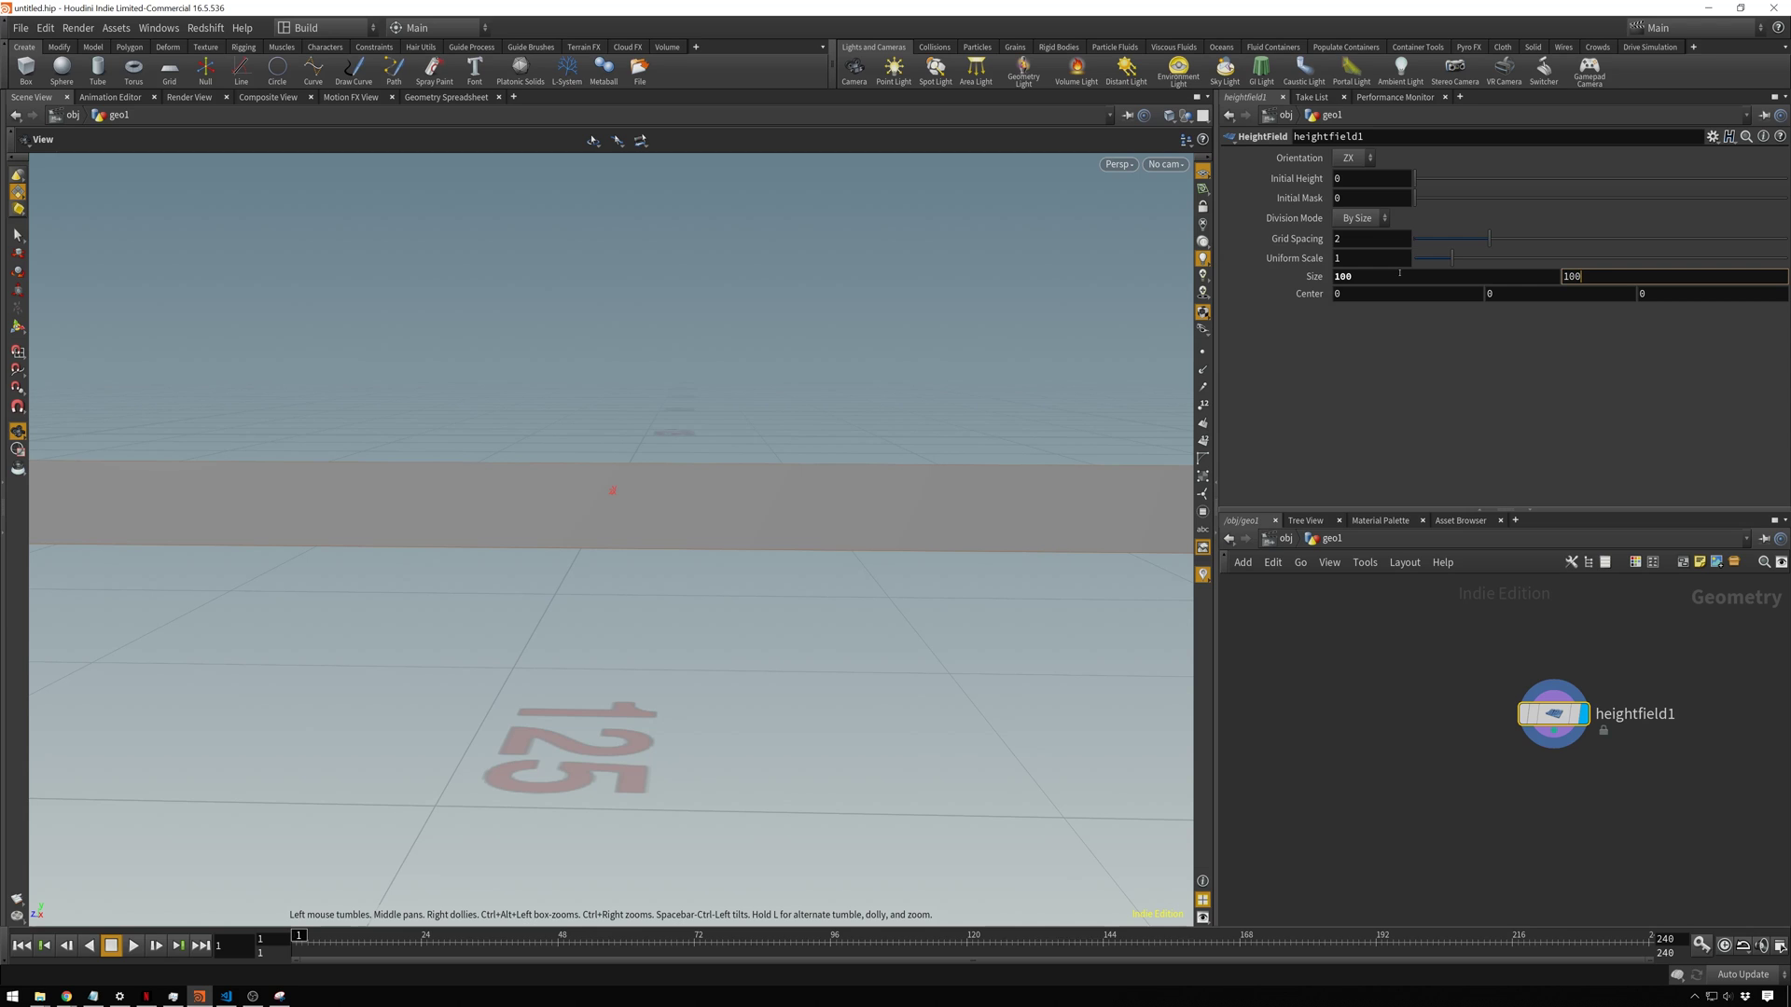
pyautogui.press('Return')
# Step: Add a HeightField Noise node below heightfield1
pyautogui.press('Tab')
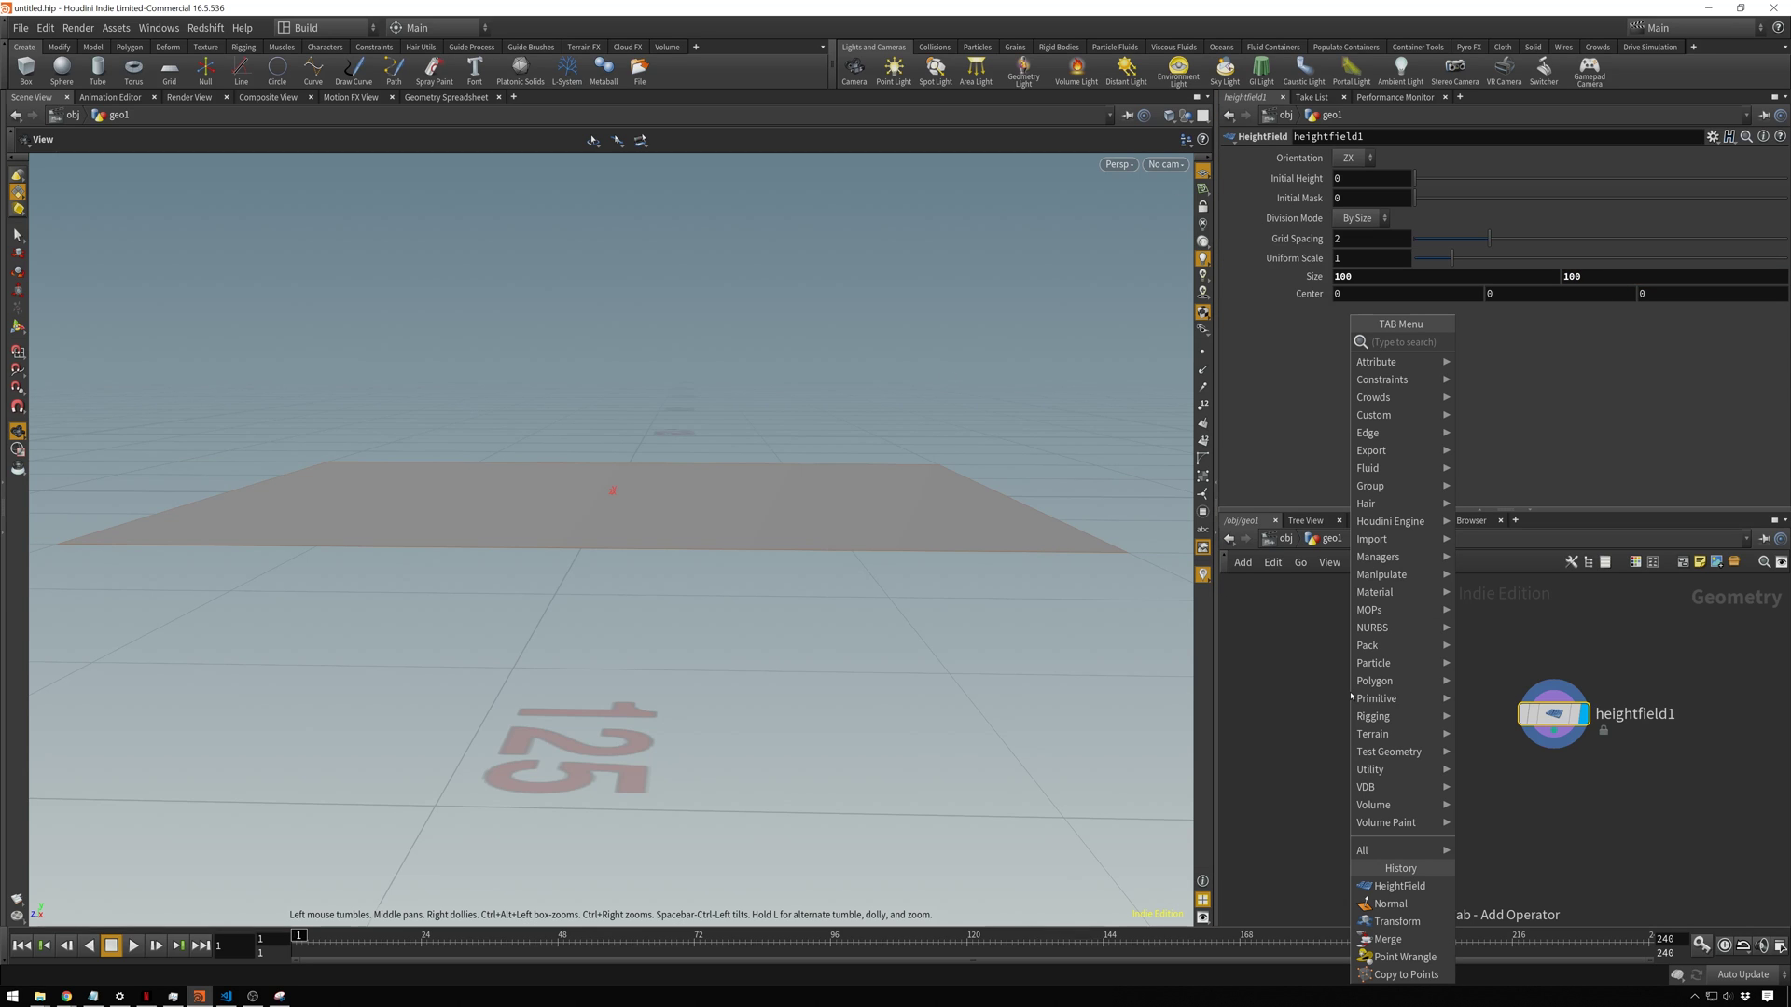
pyautogui.write('height')
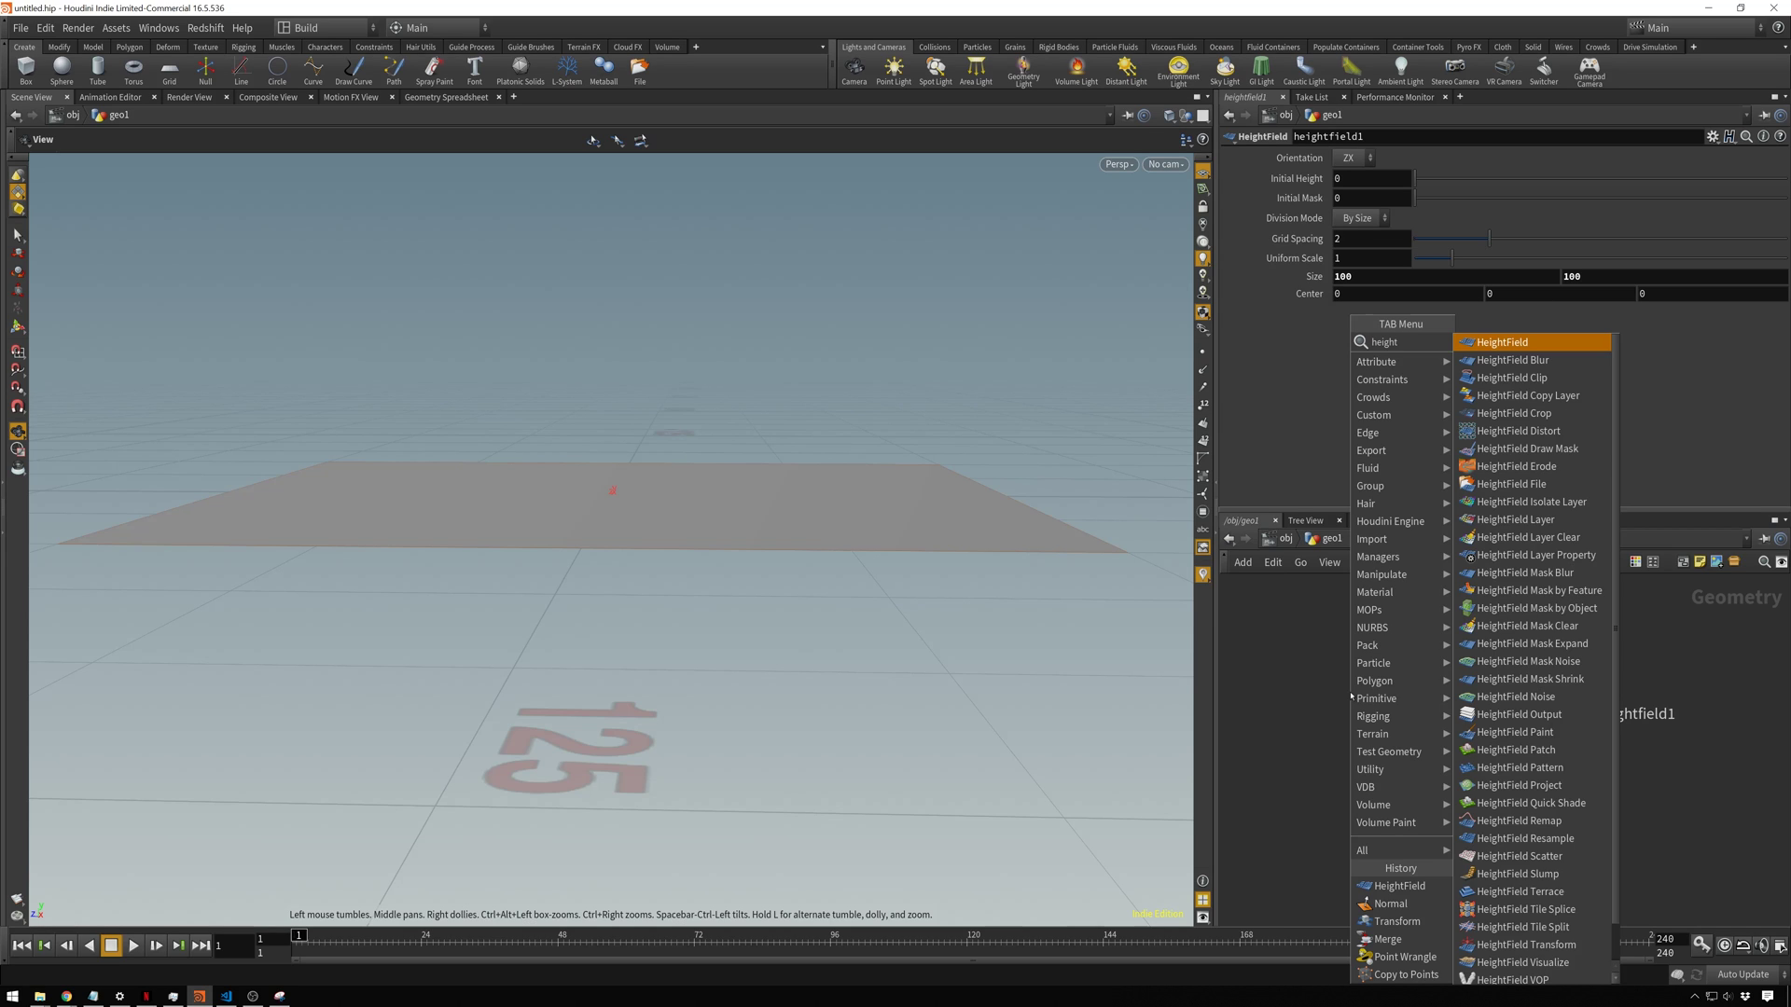
pyautogui.write('field now')
pyautogui.press('Return')
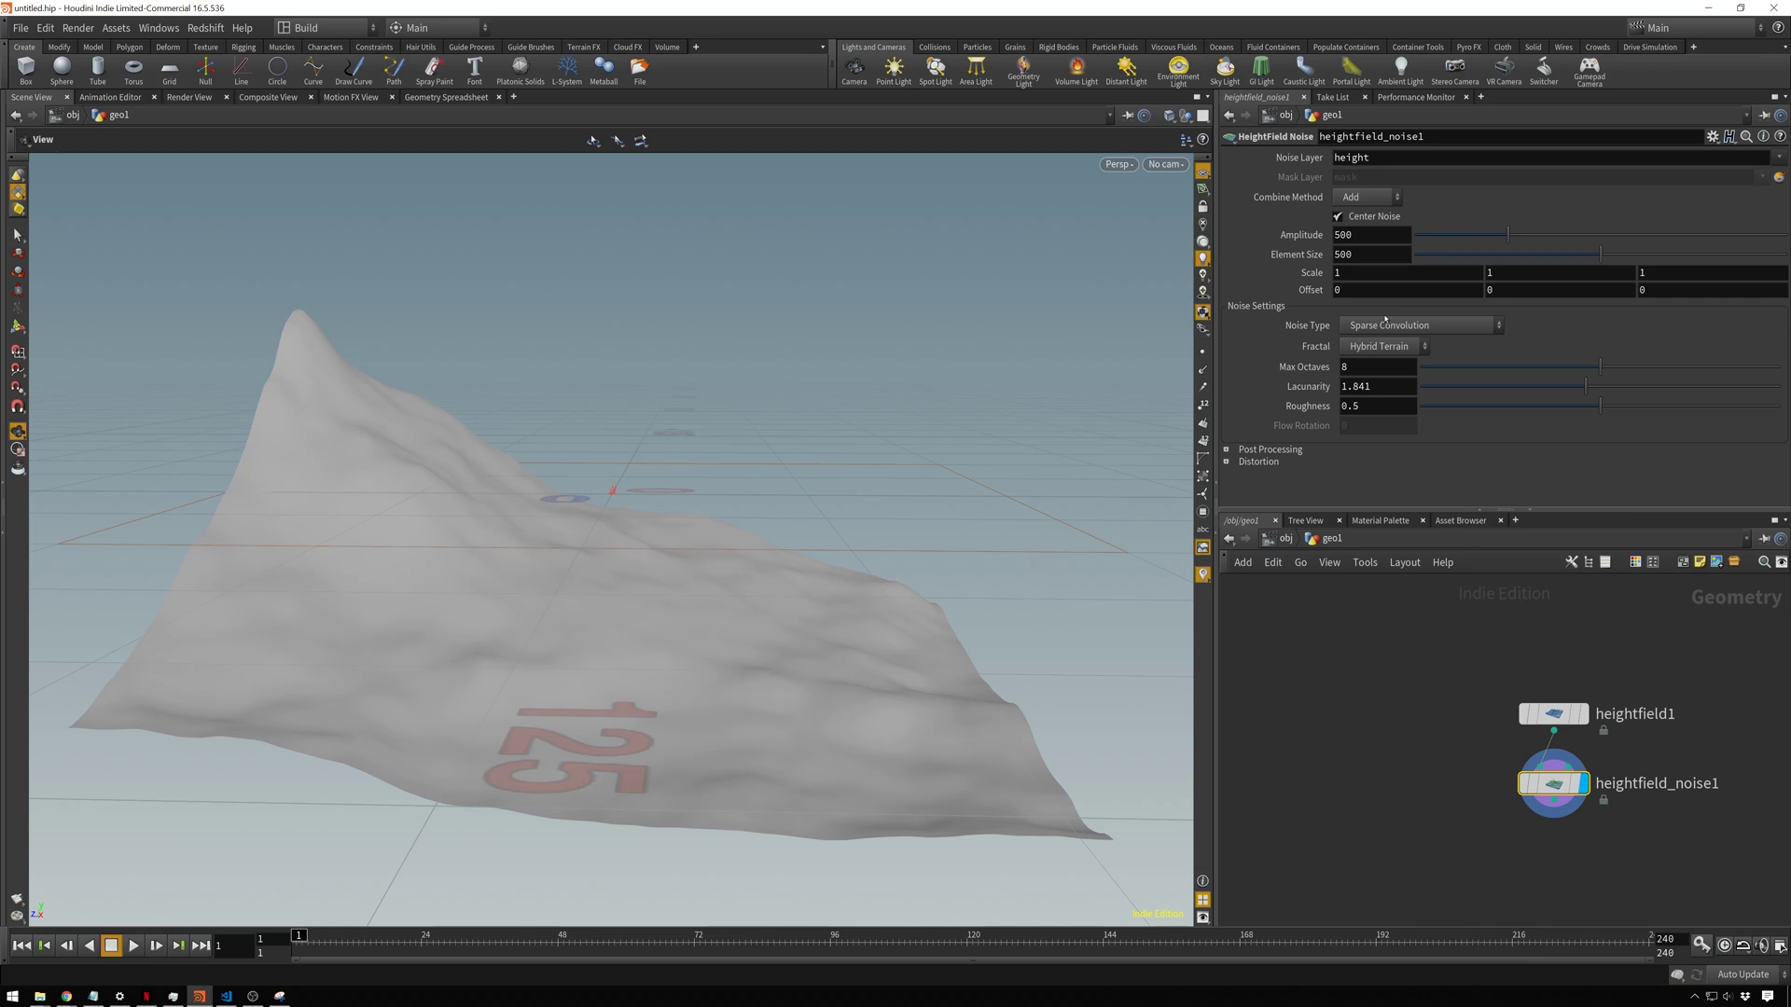
# Step: Set heightfield_noise1's middle Offset value to 2100, reshaping the terrain into a broad ridge
pyautogui.moveTo(1502, 297); pyautogui.dragTo(1404, 393, button='middle')
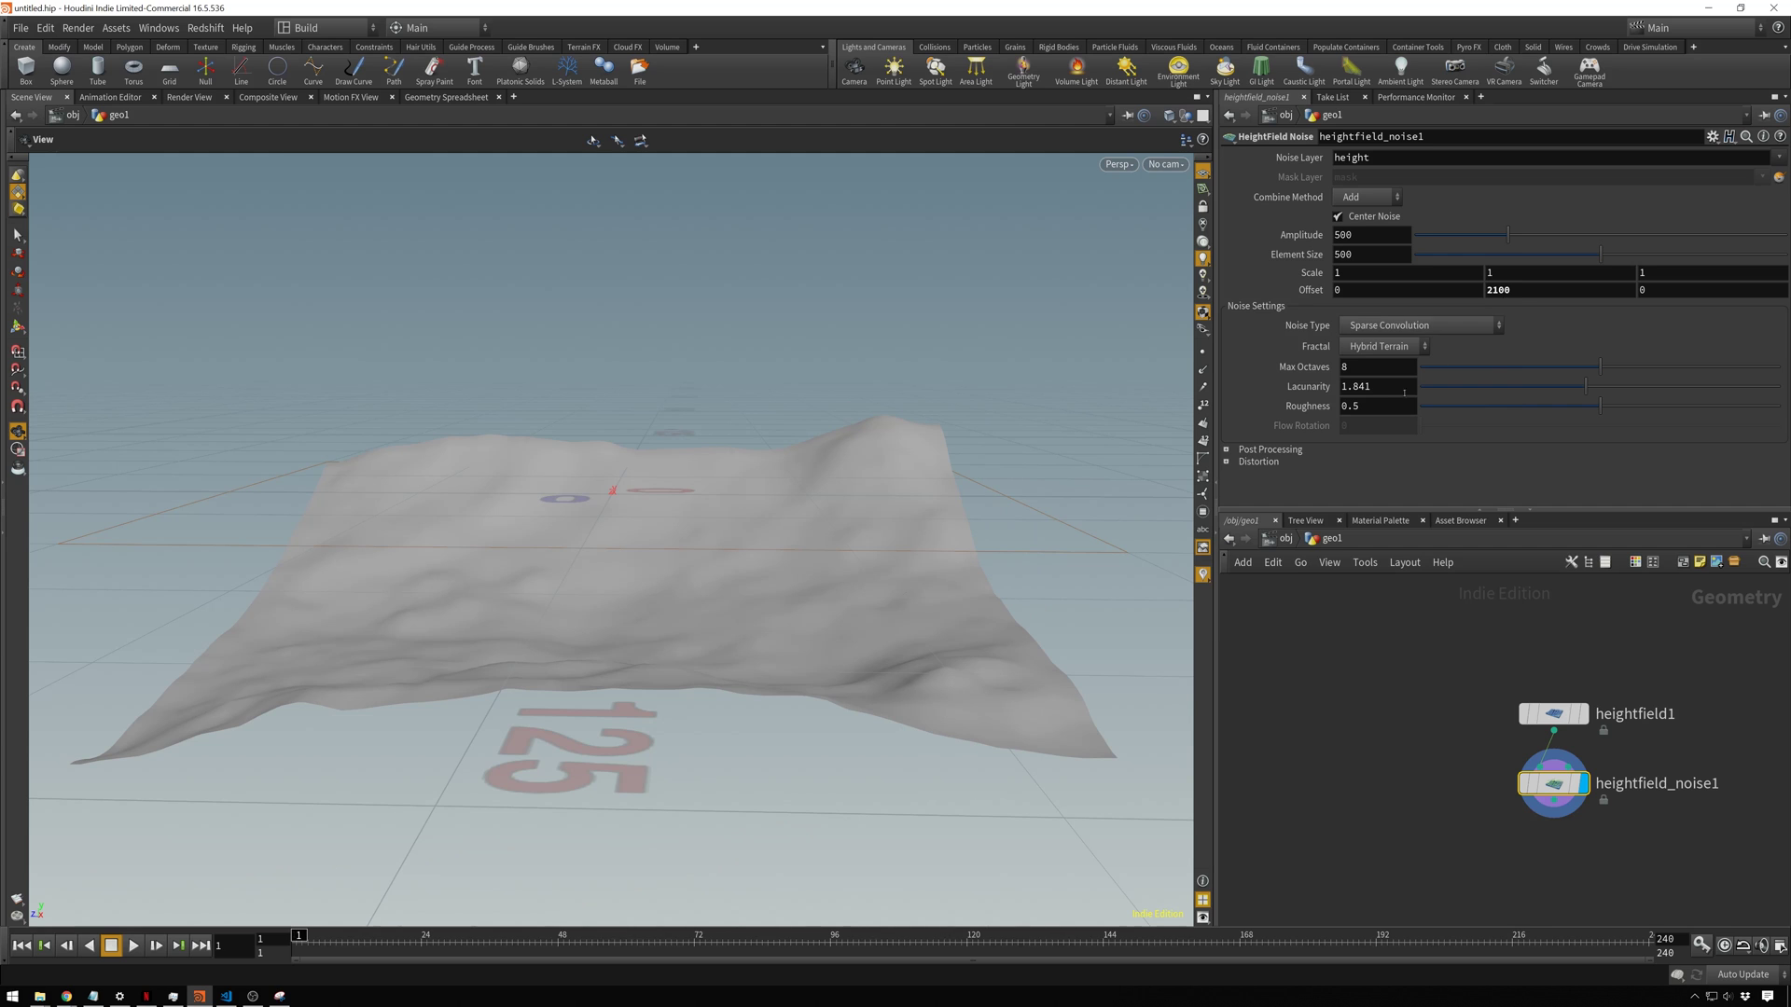
pyautogui.moveTo(1119, 503); pyautogui.dragTo(748, 609)
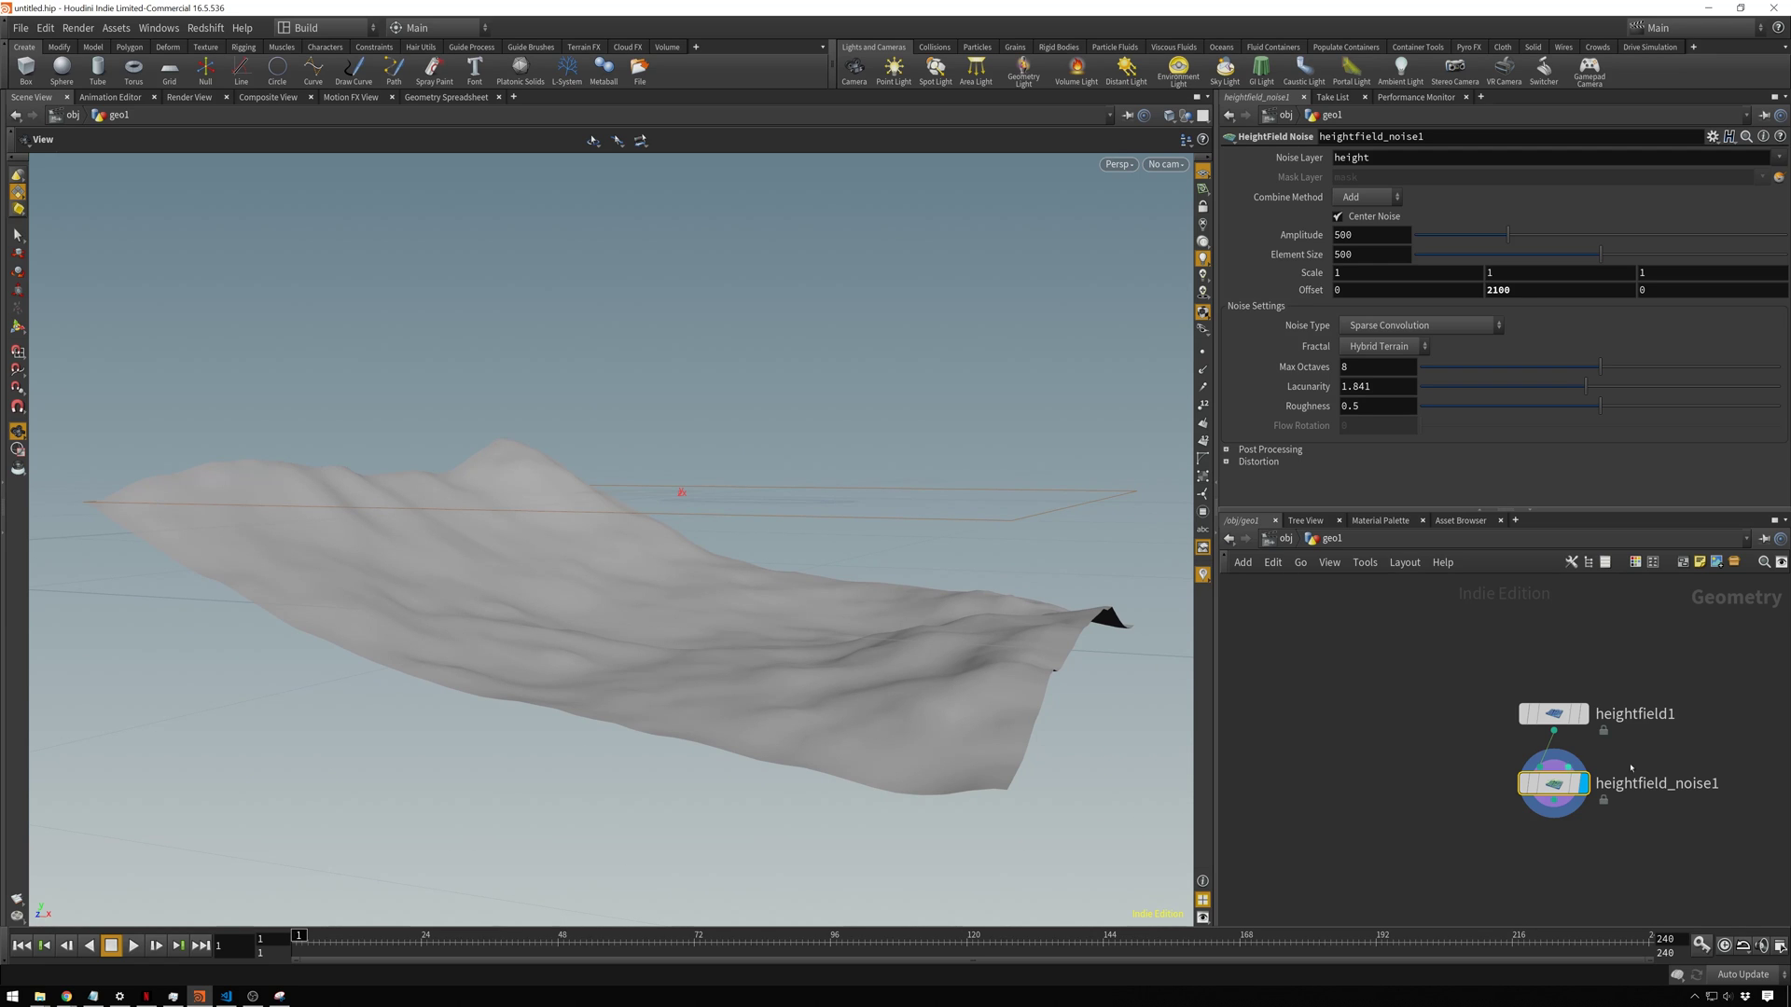
pyautogui.press('h')
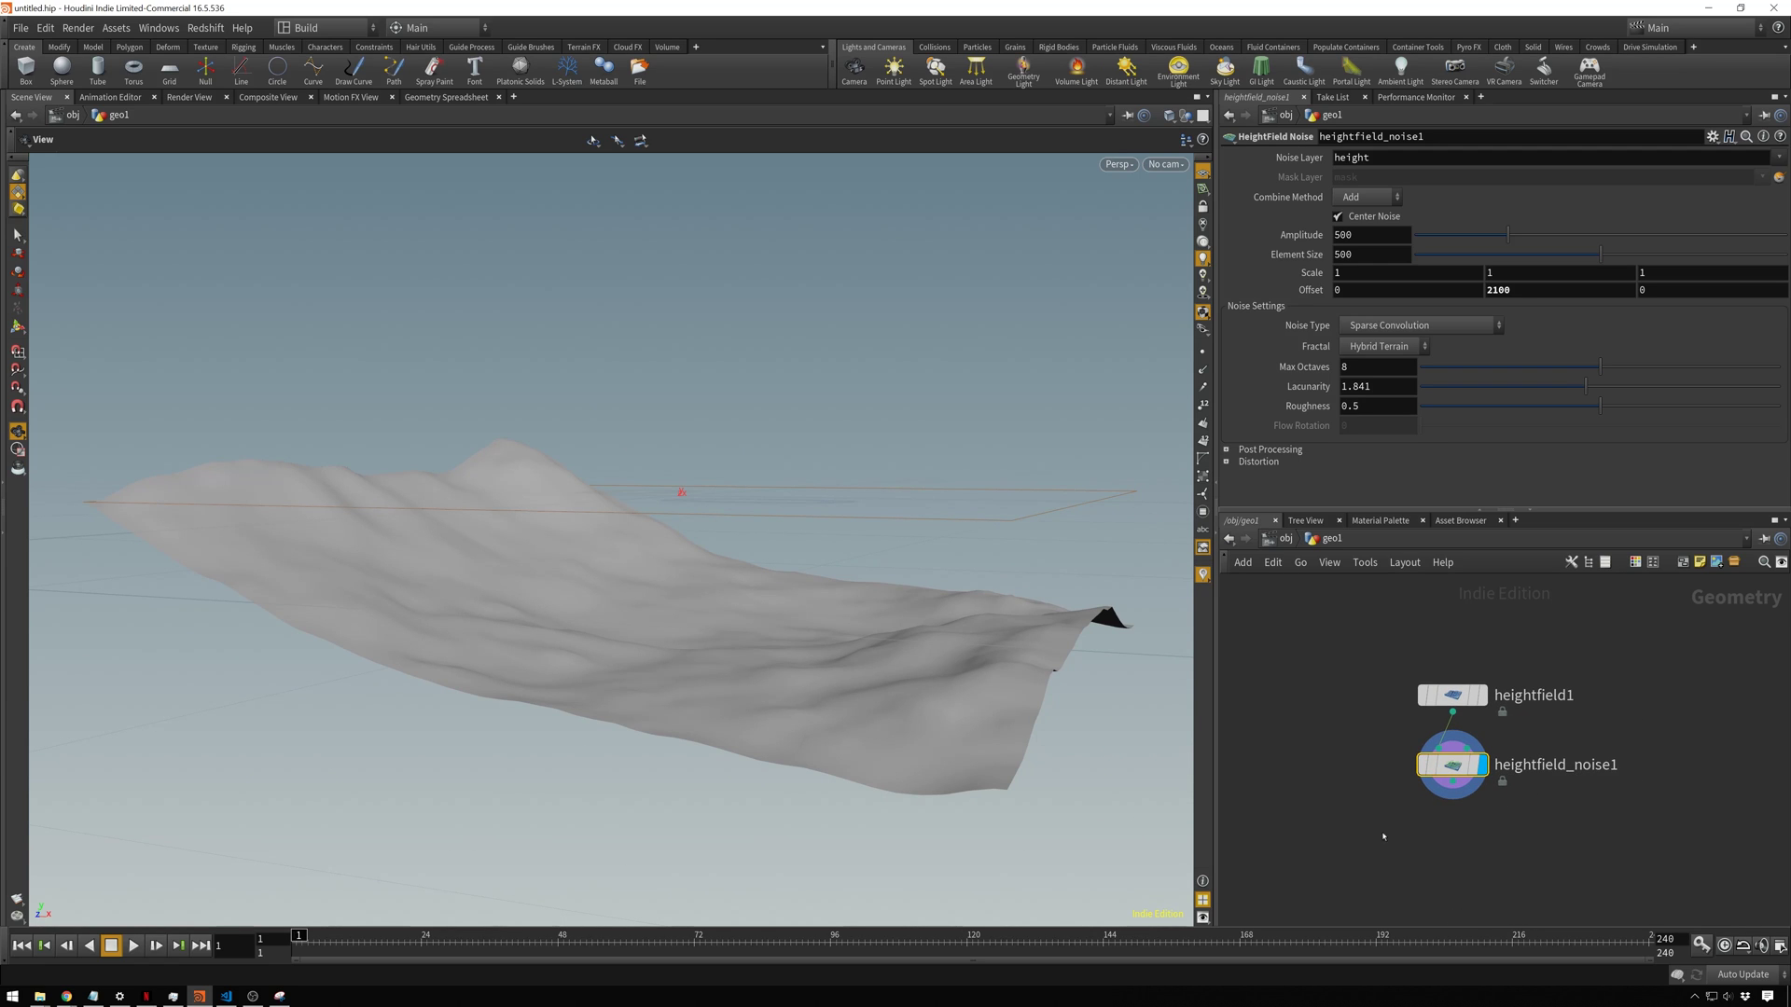
pyautogui.press('Tab')
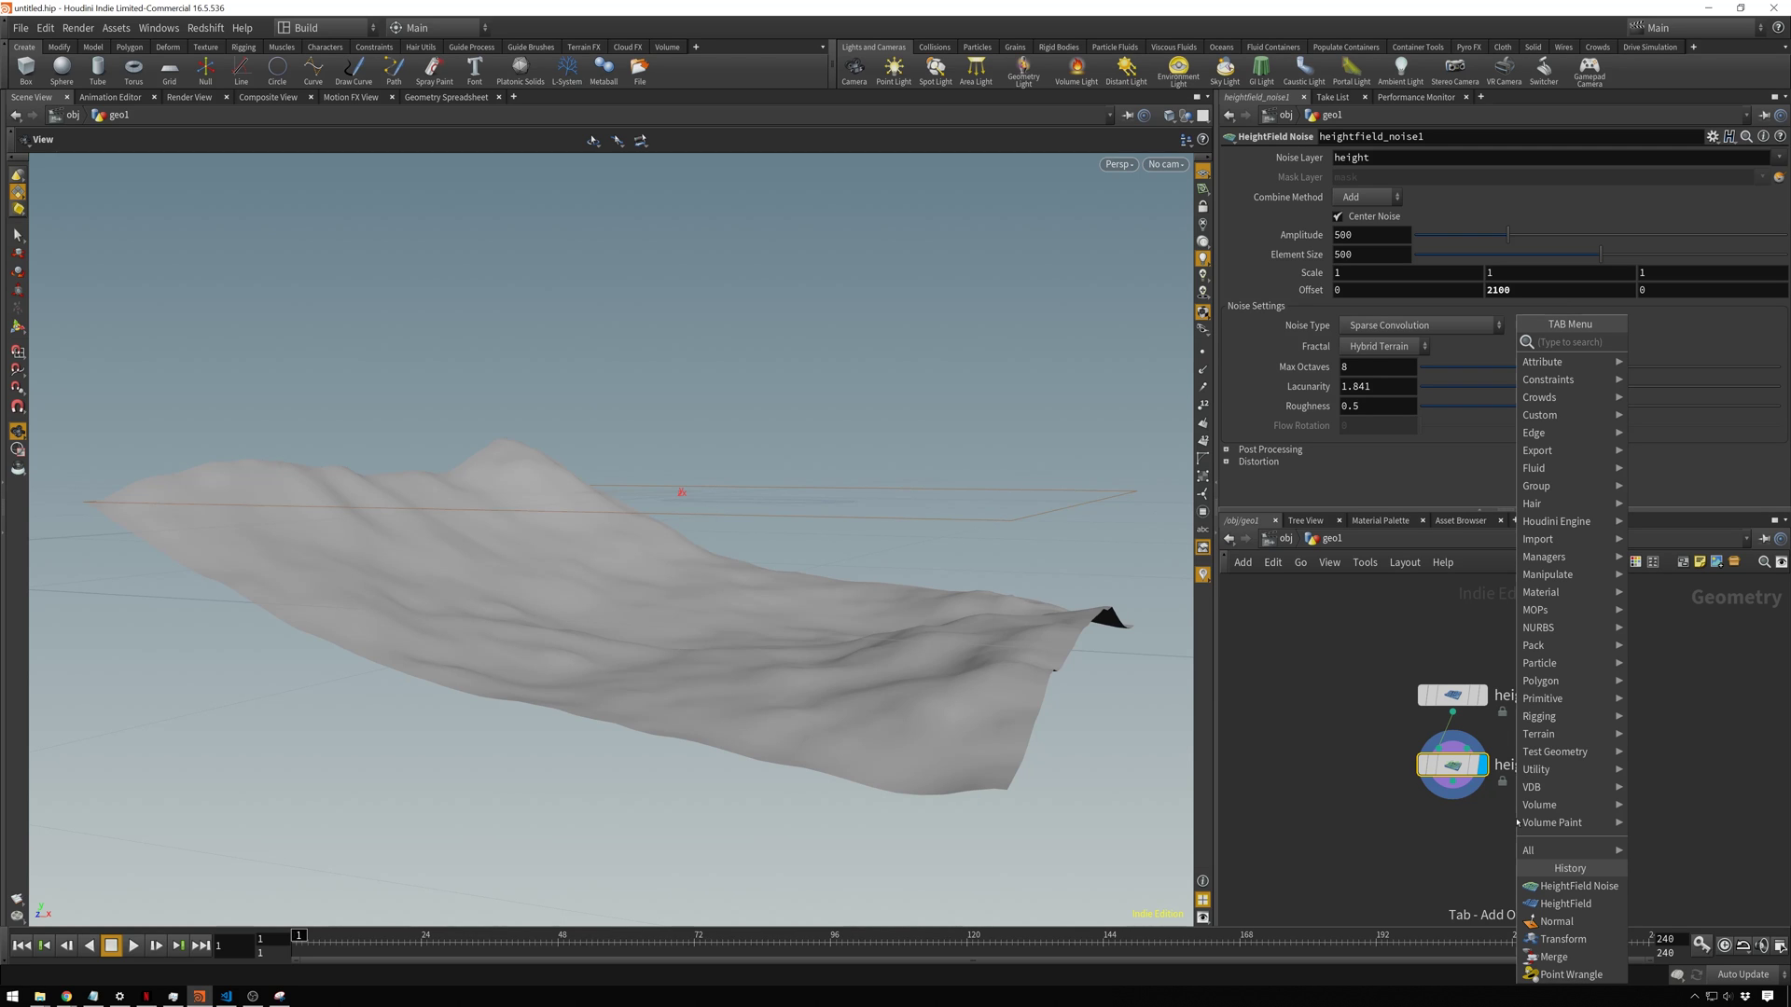
# Step: Add Convert HeightField after heightfield_noise1 and inspect the mesh points in the Geometry Spreadsheet
pyautogui.write('heighfi')
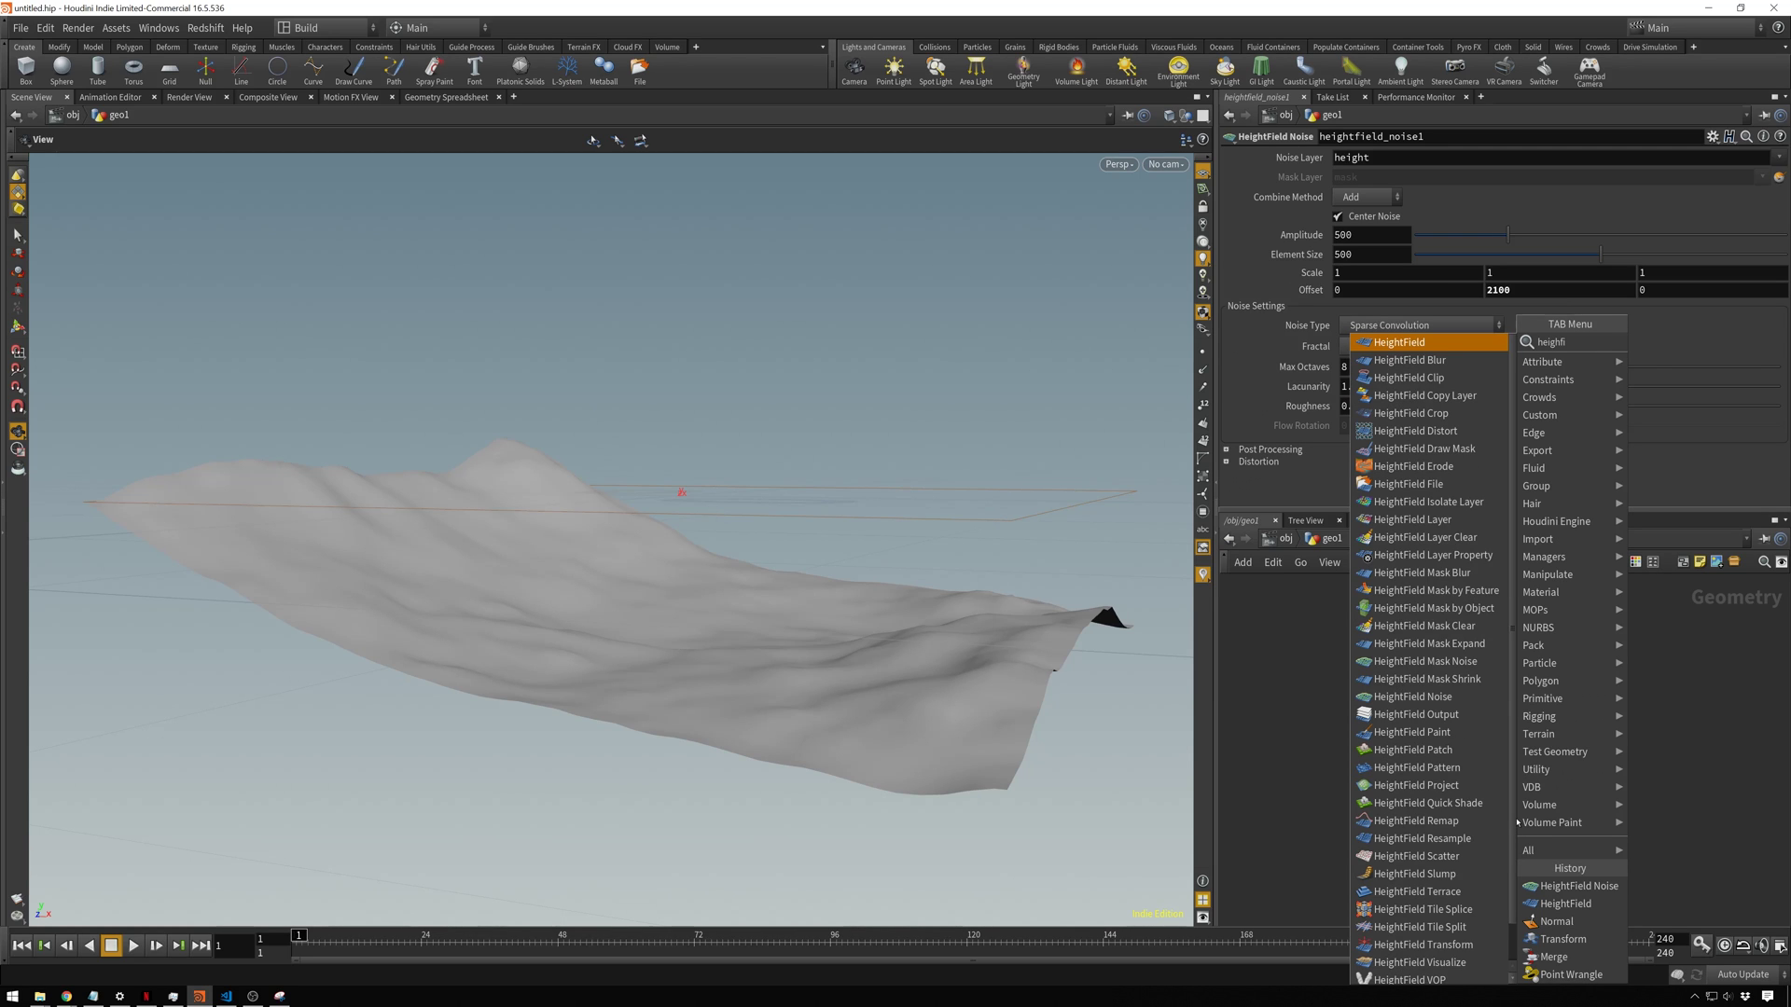
pyautogui.write('eldcon')
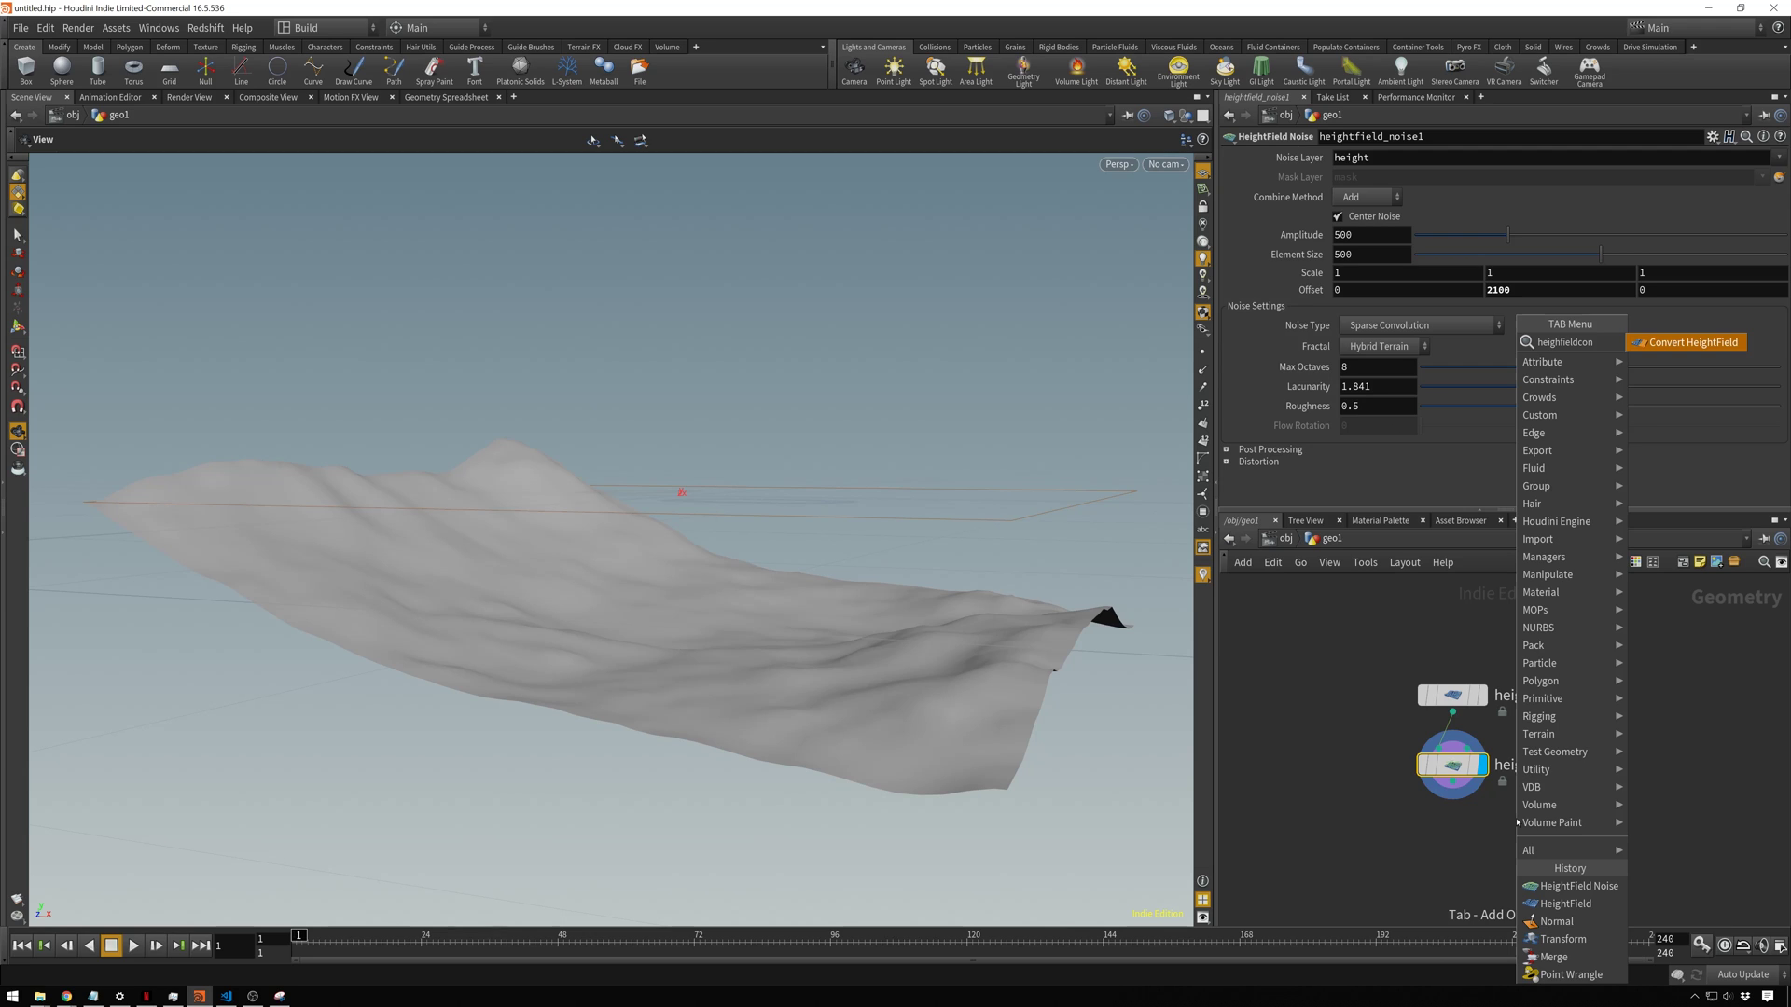
pyautogui.press('Return')
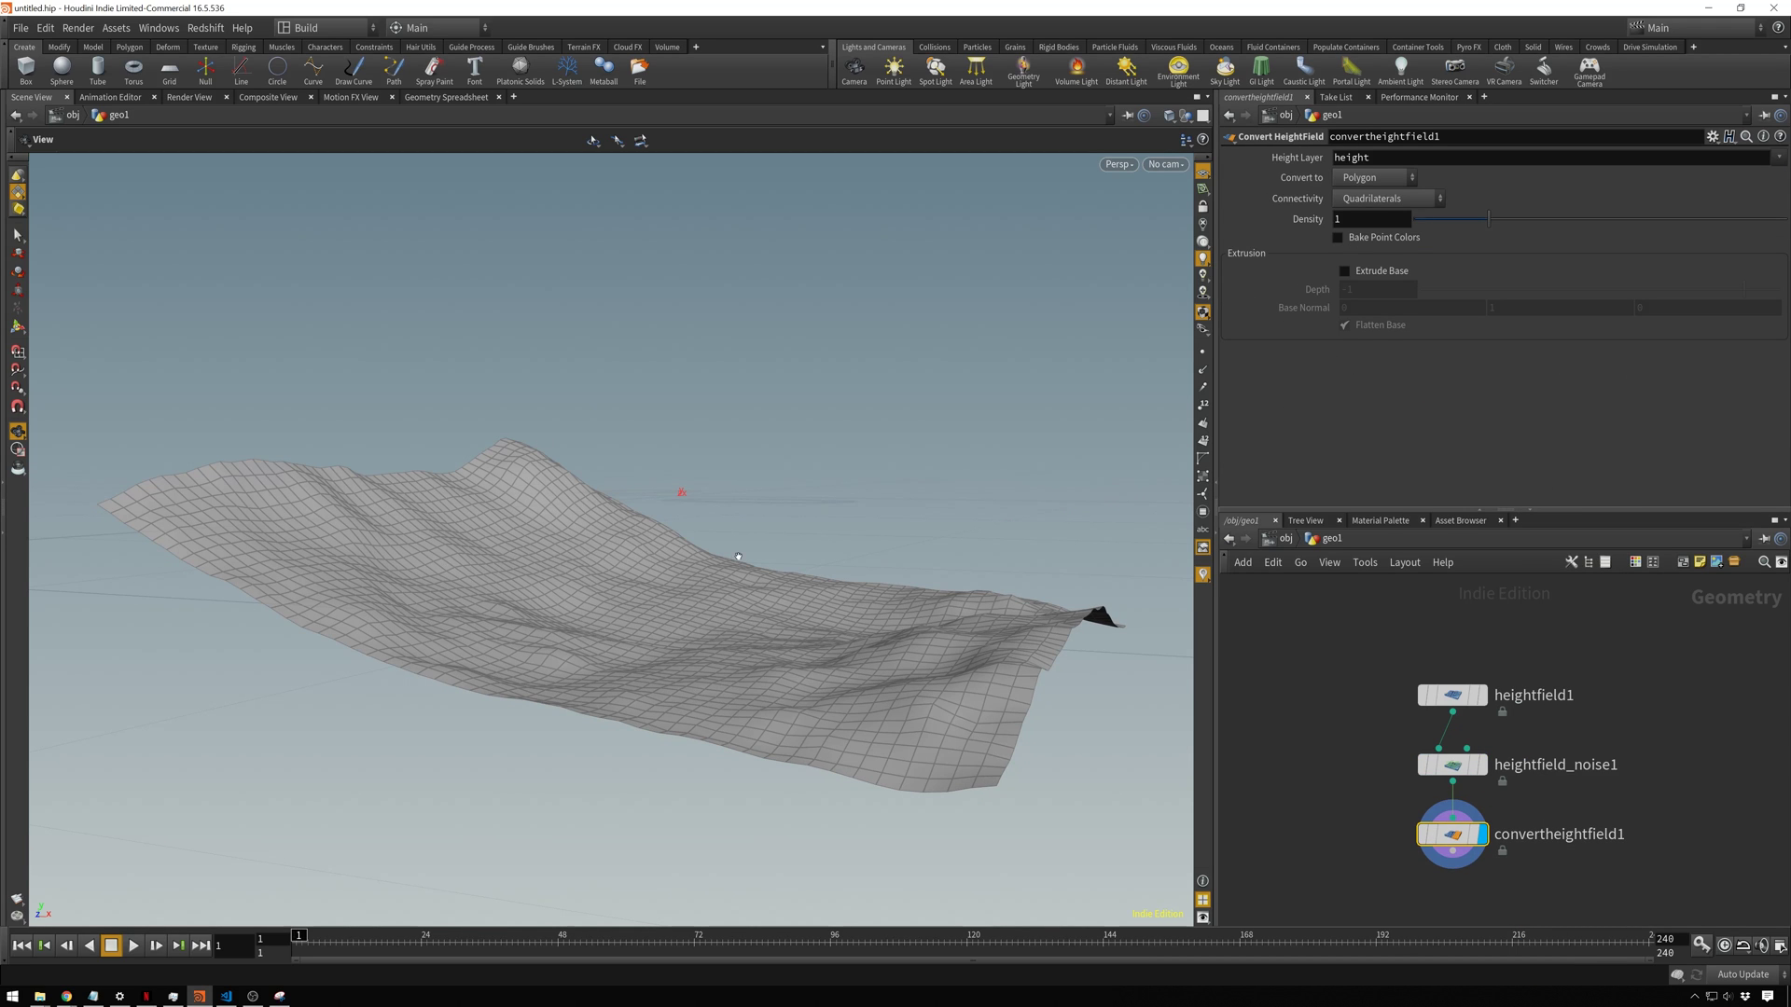
pyautogui.click(457, 98)
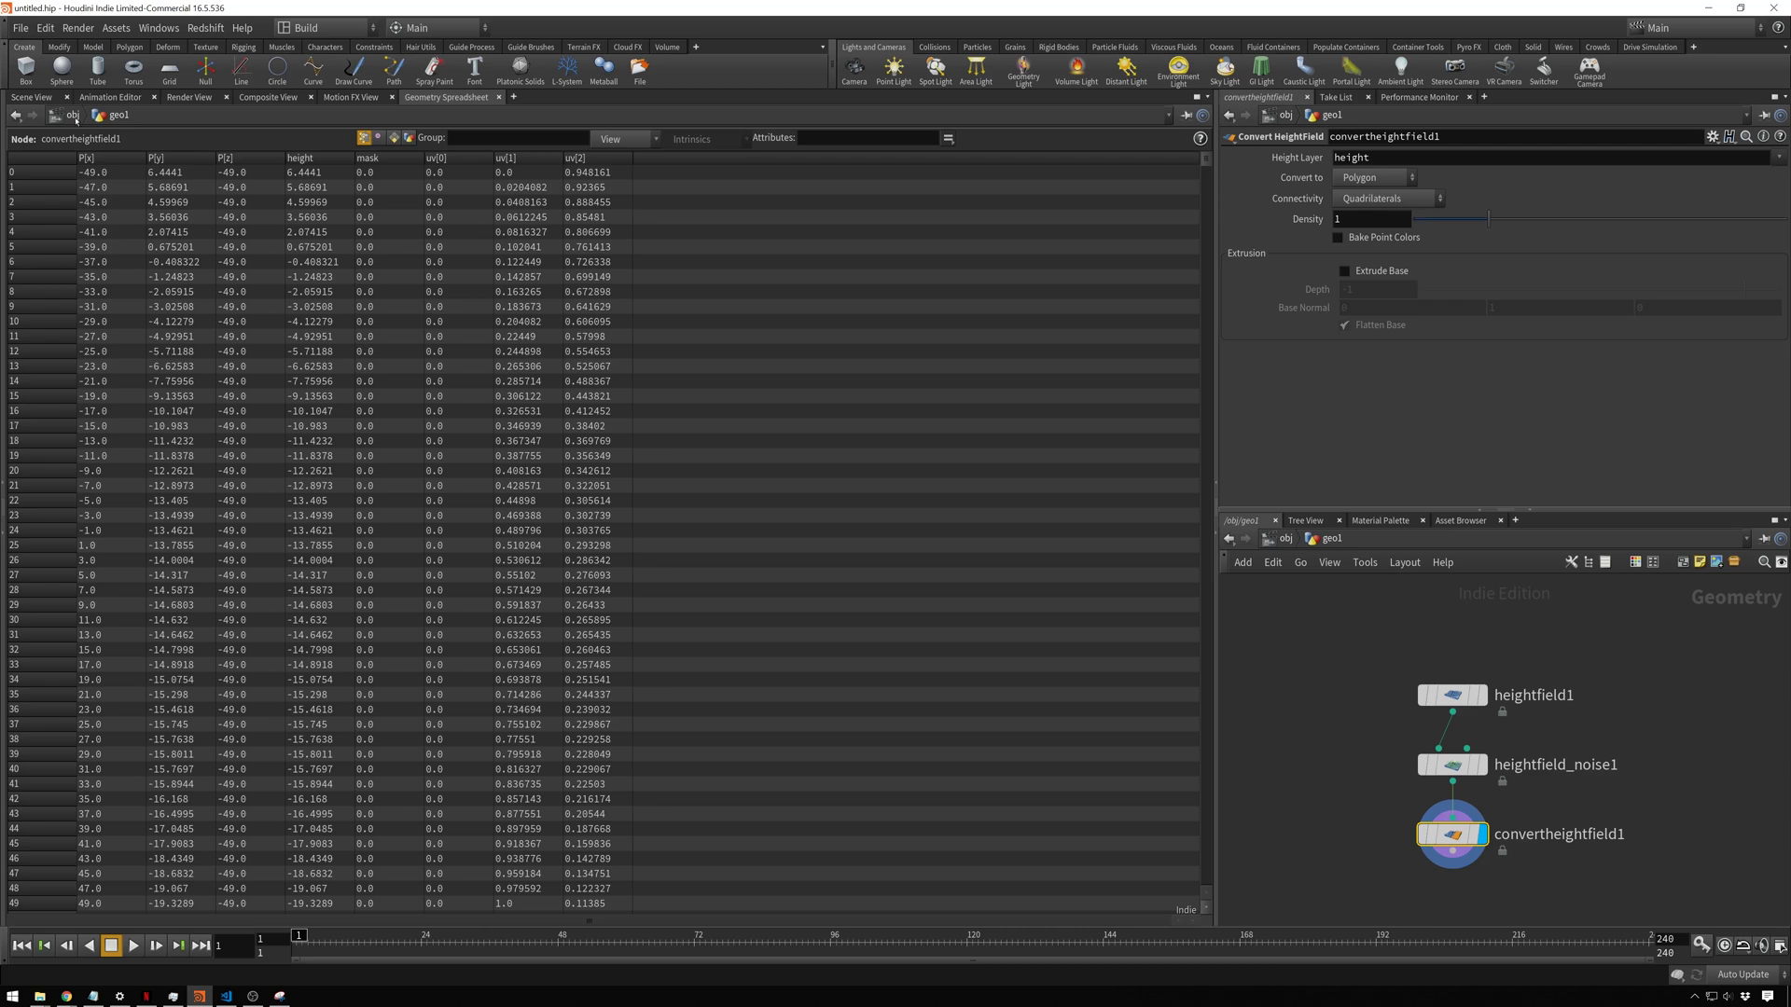
pyautogui.click(30, 97)
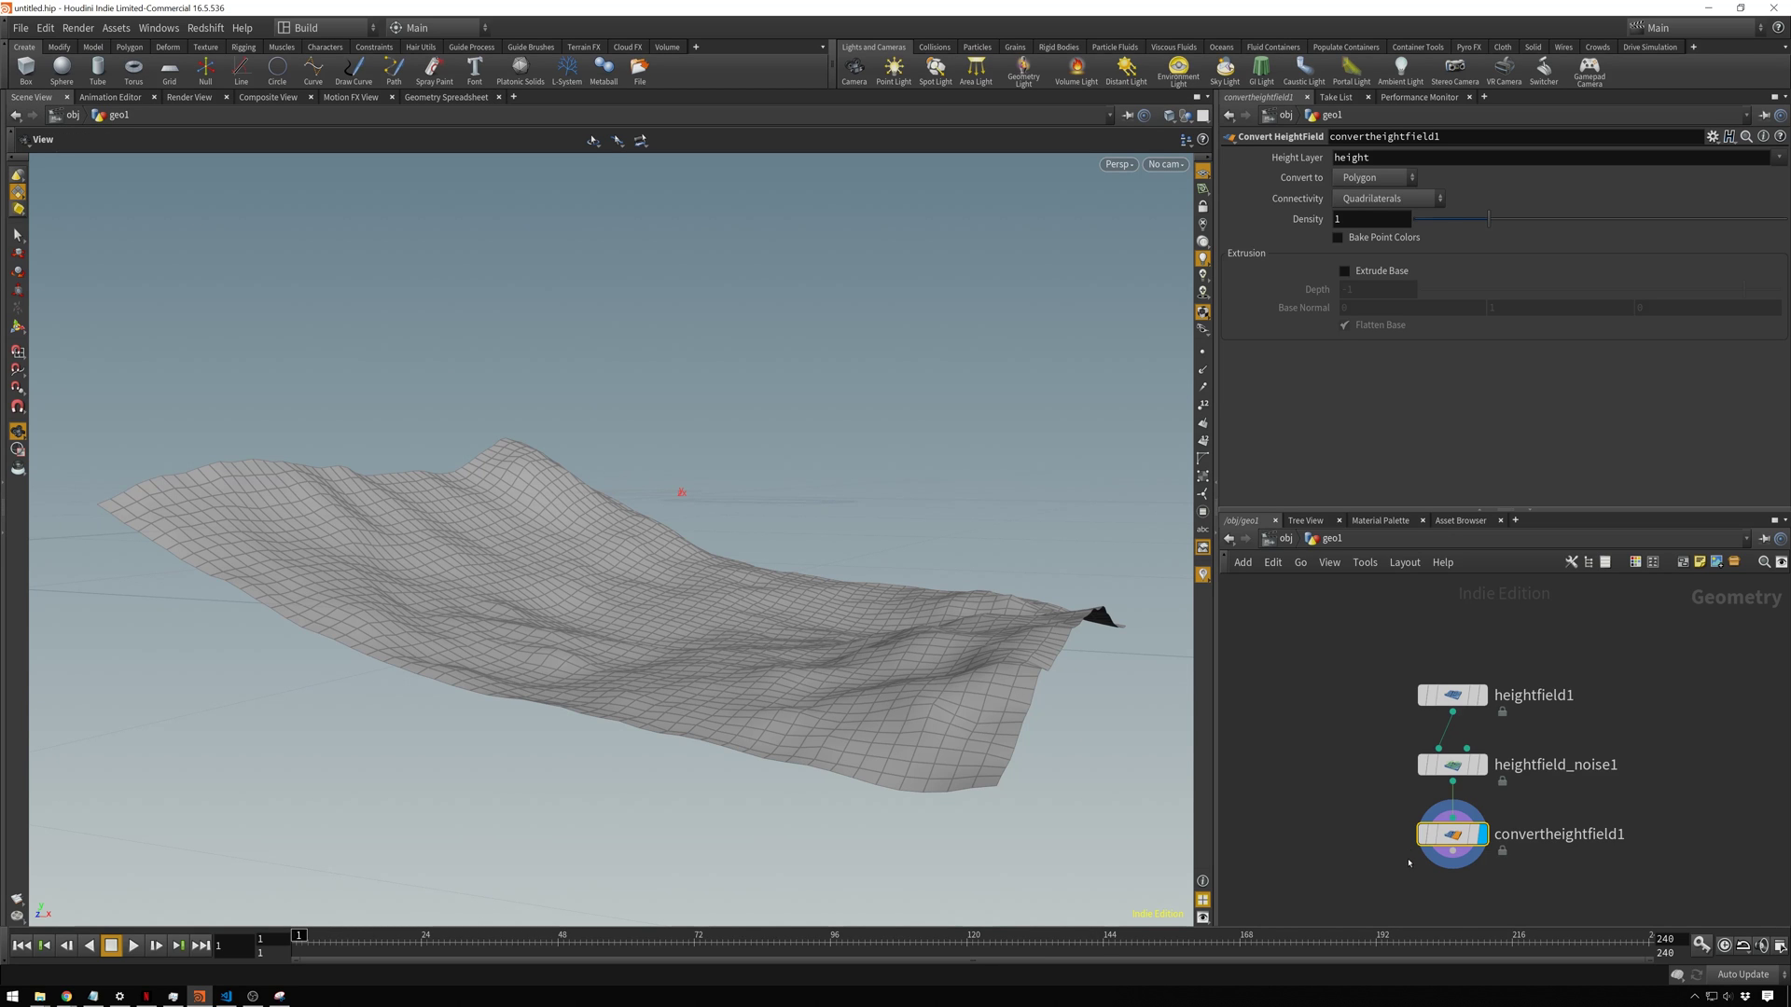
# Step: Add a Normal node after convertheightfield1 with Add Normals set to Points
pyautogui.press('Tab')
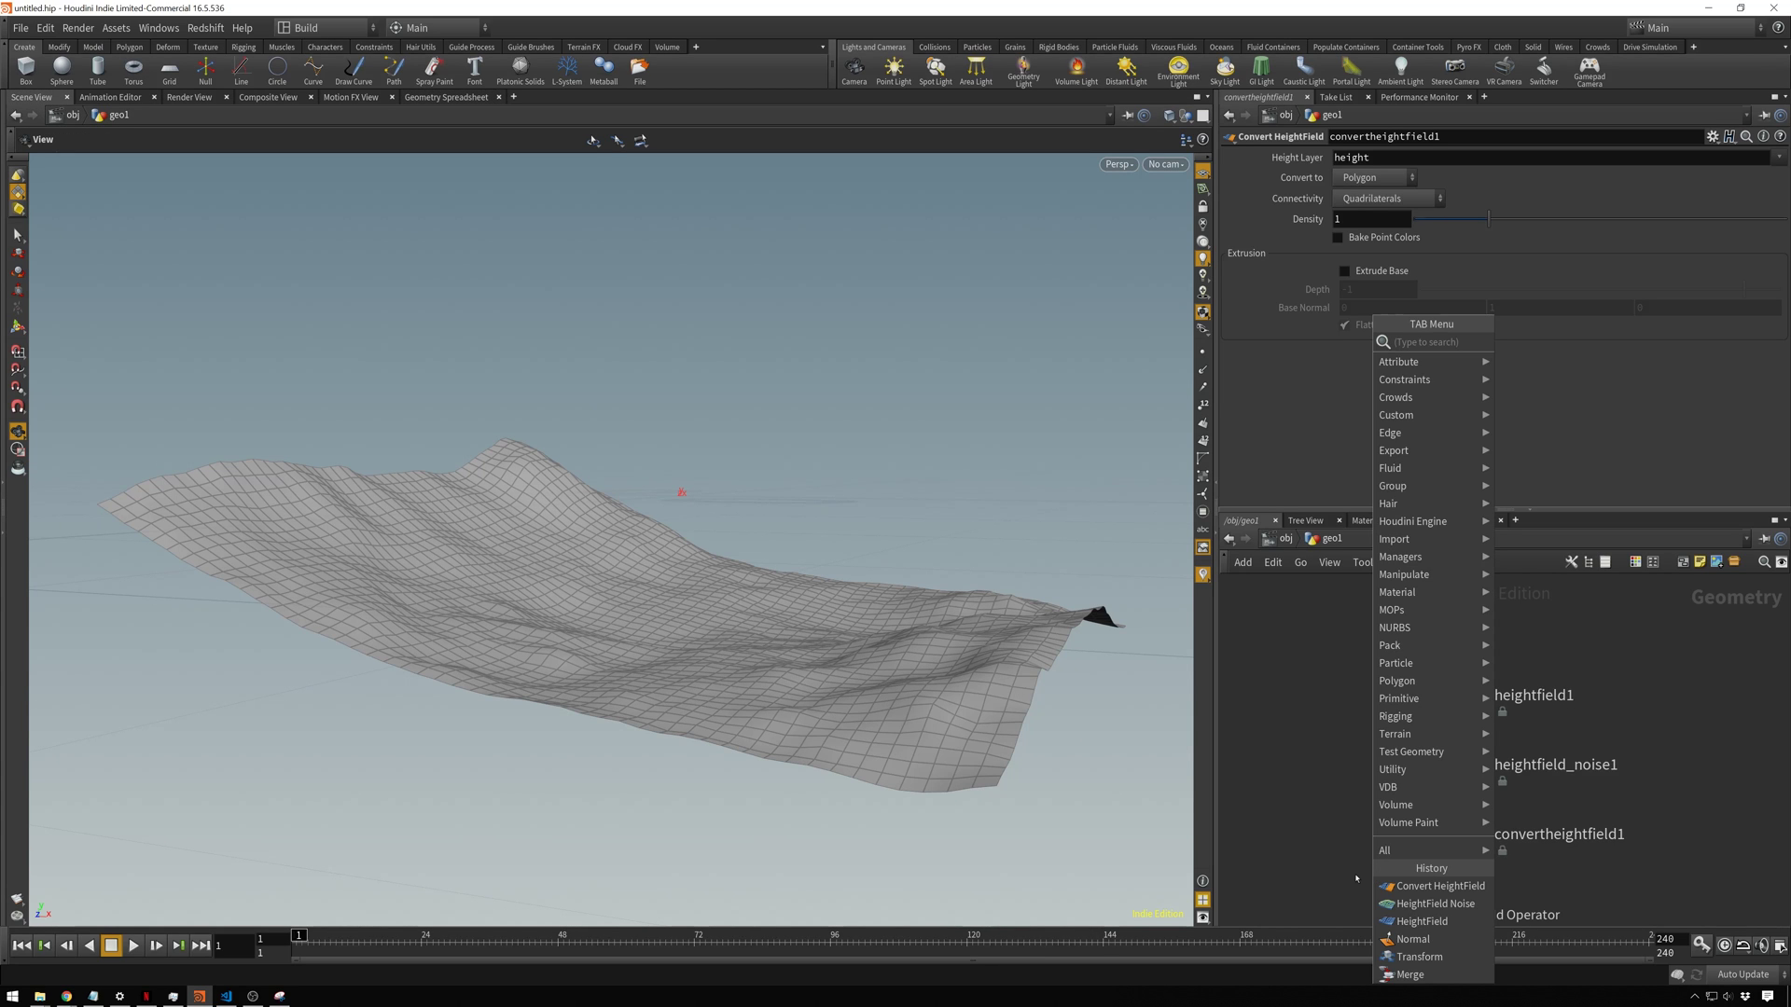
pyautogui.write('normal')
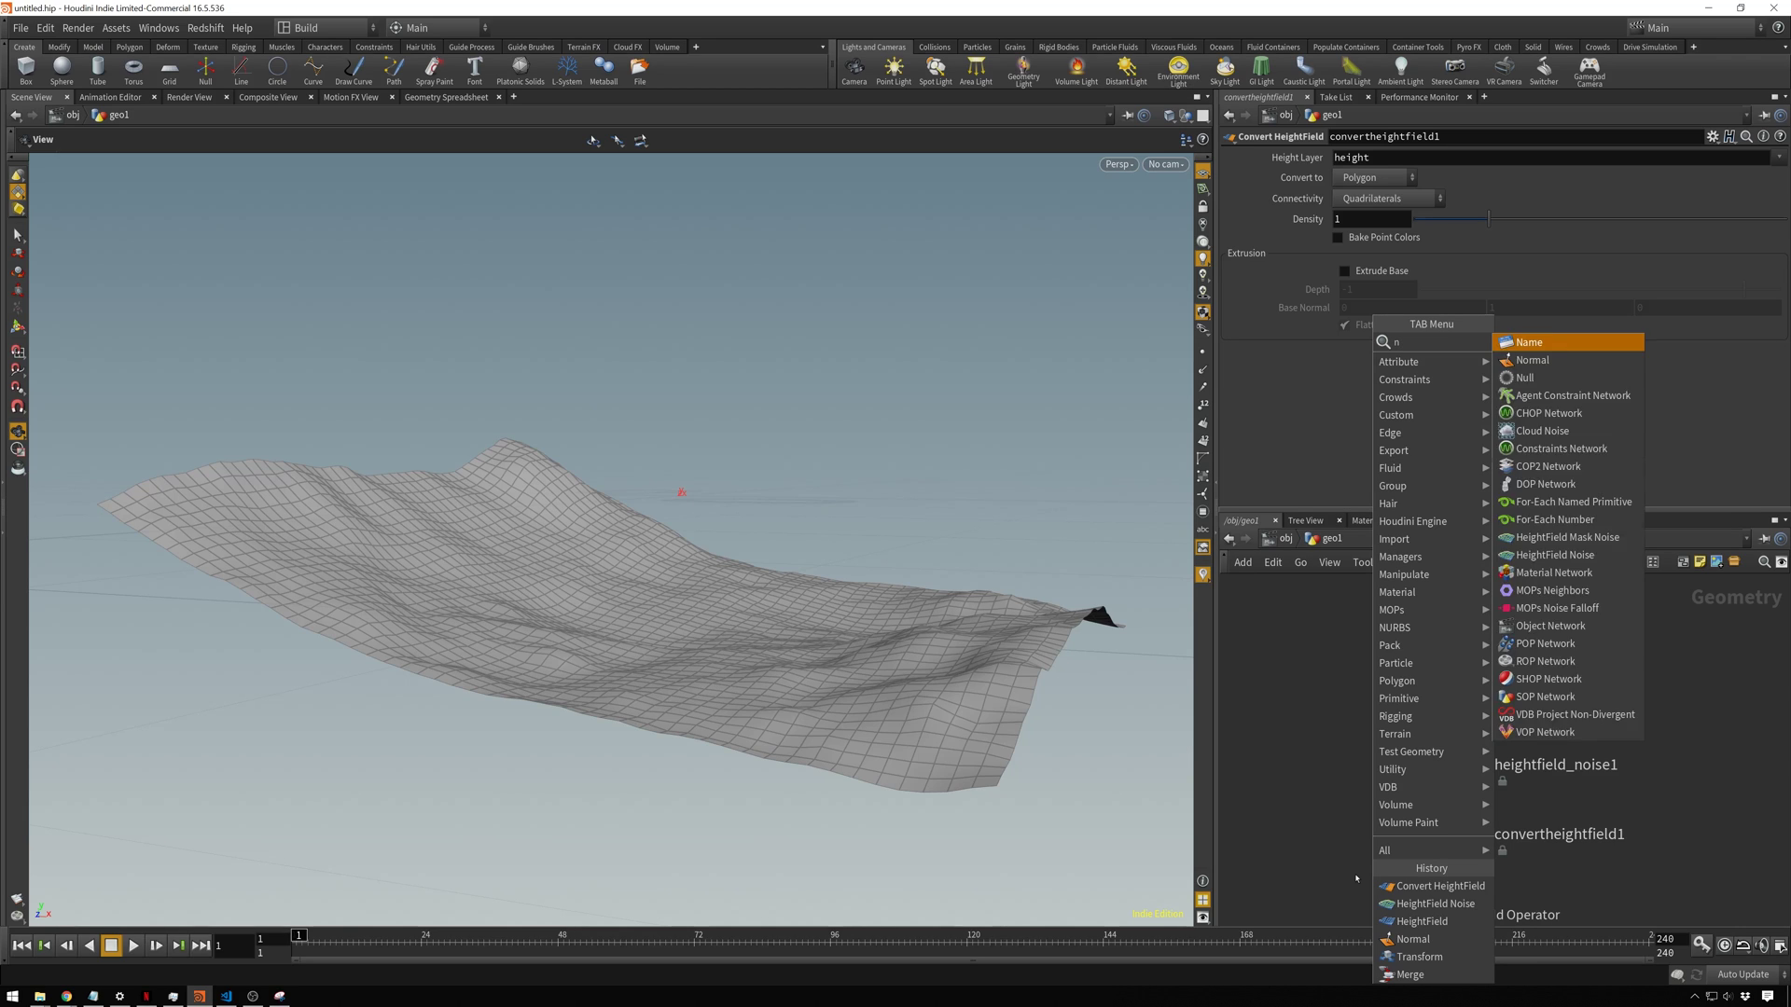
pyautogui.press('Return')
pyautogui.click(1365, 199)
pyautogui.click(1354, 217)
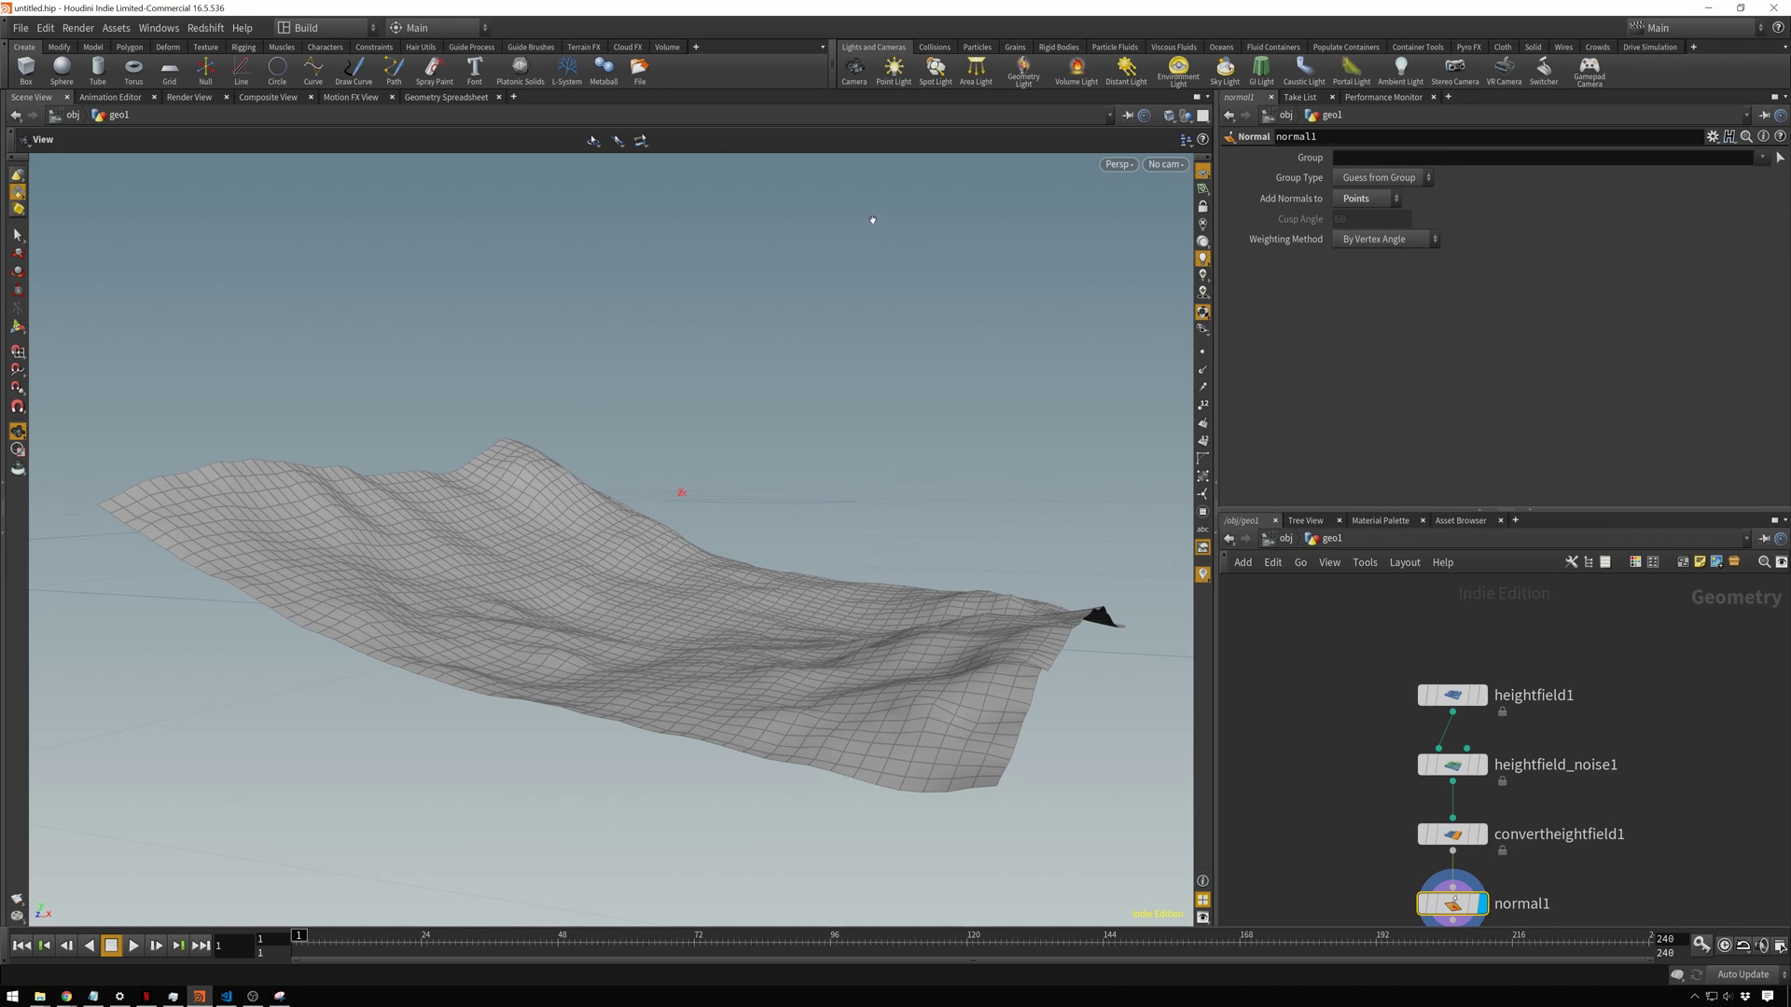
pyautogui.click(446, 97)
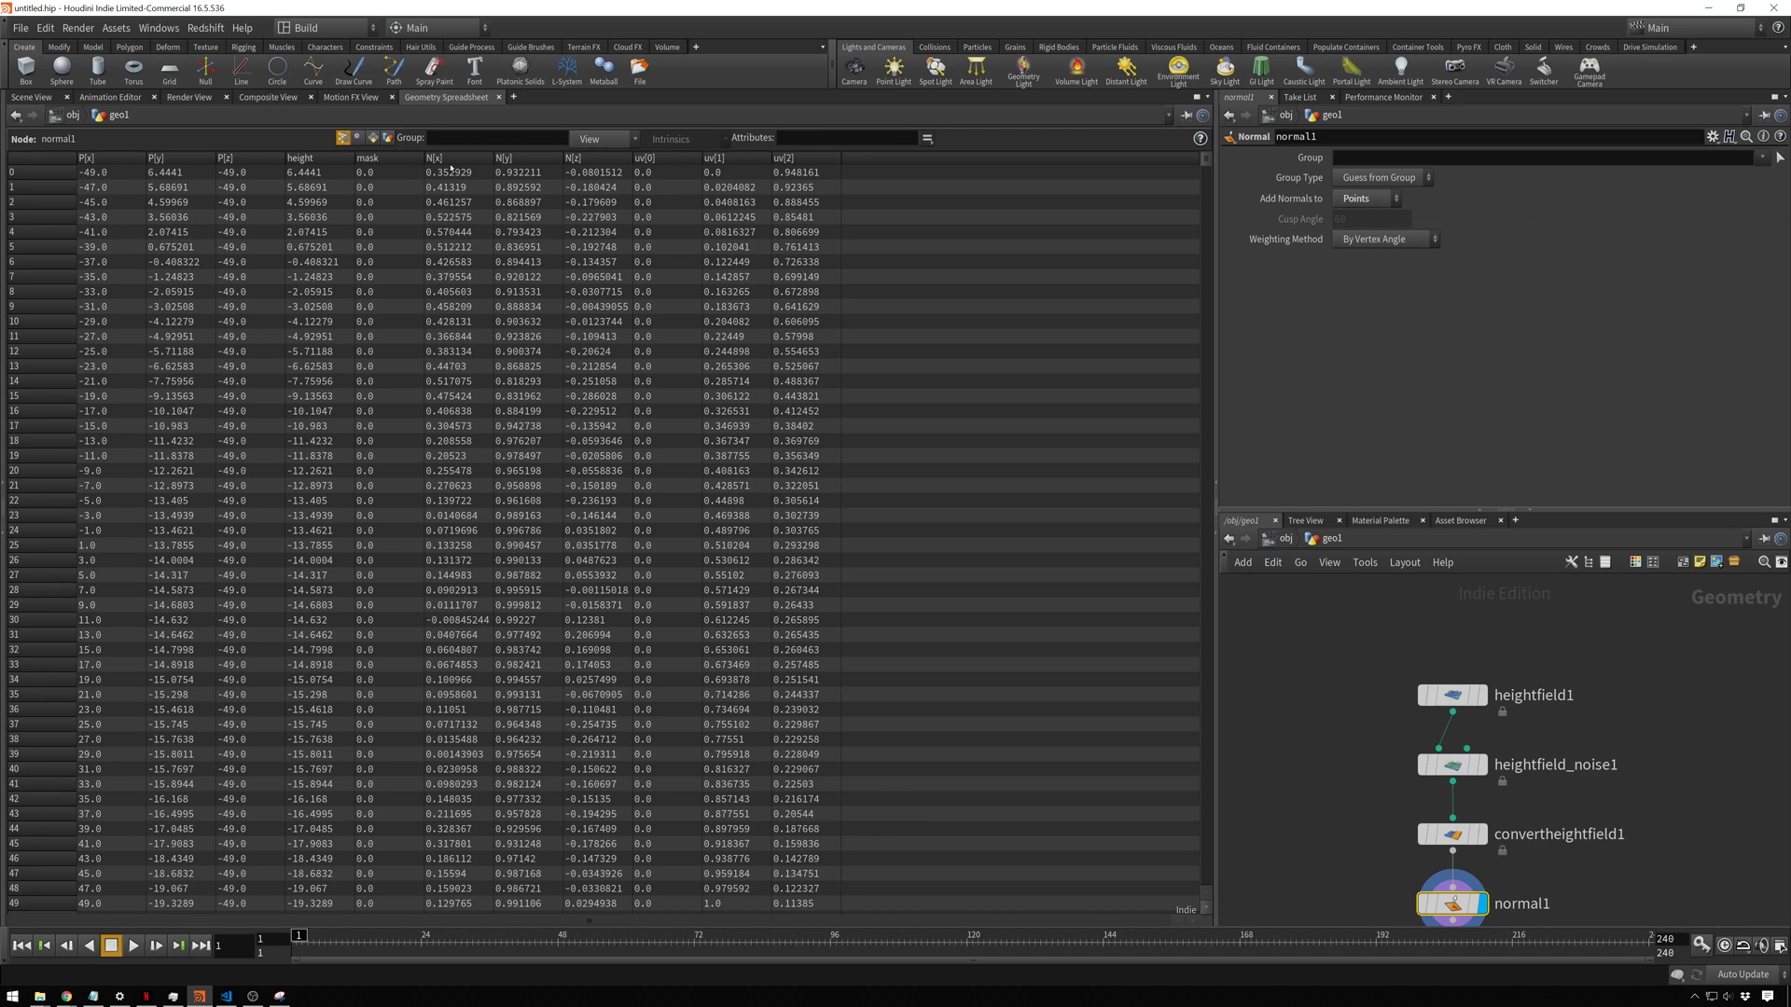
pyautogui.click(40, 99)
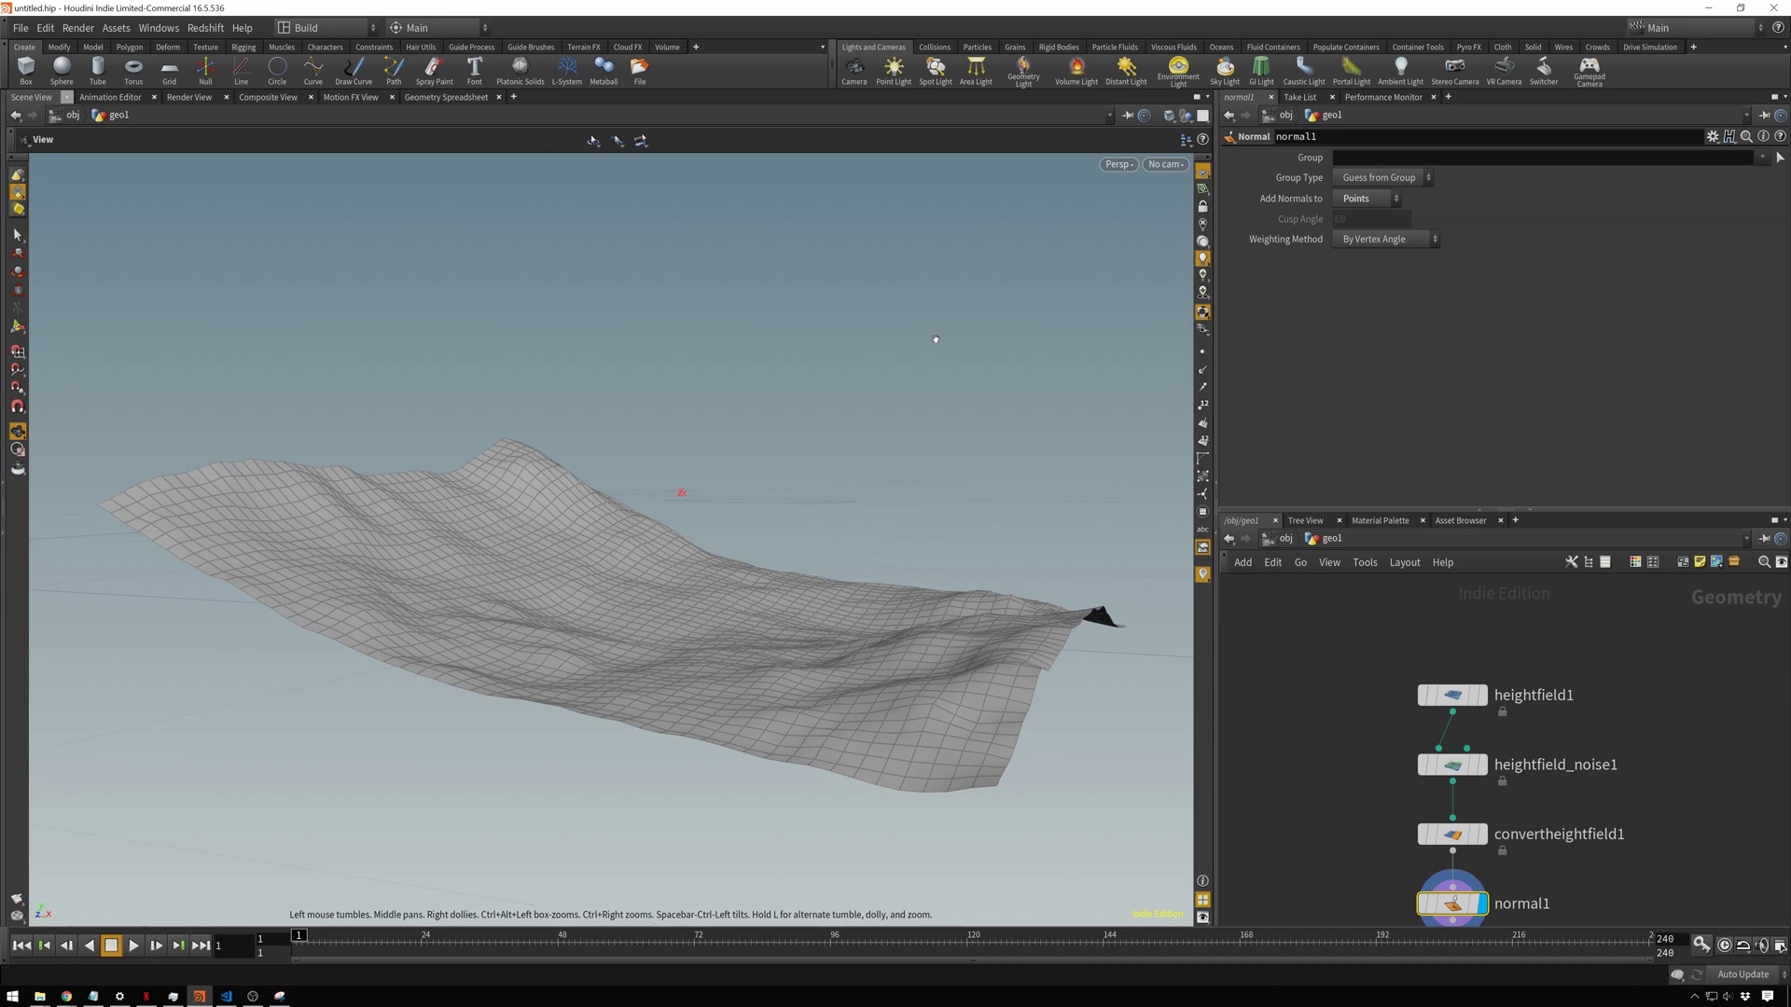
# Step: Display the point normals on the terrain with the normal scale raised to 2.87
pyautogui.click(1202, 371)
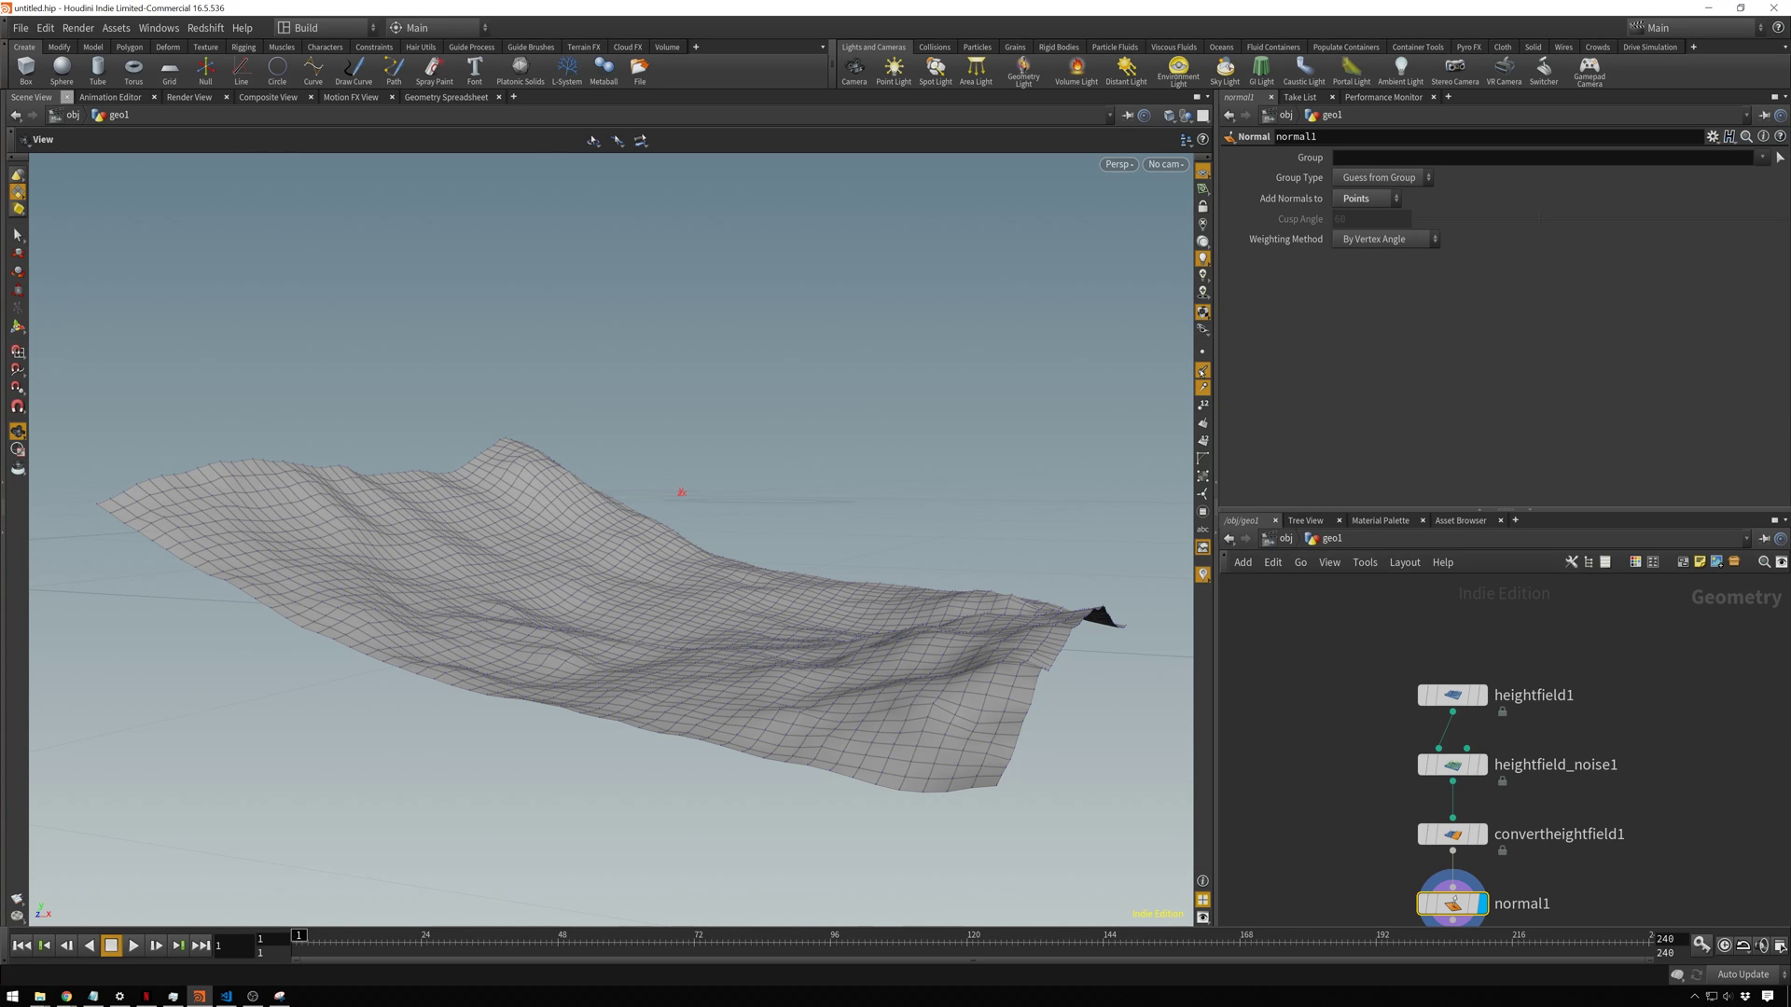
pyautogui.scroll(5, 933, 448)
pyautogui.press('d')
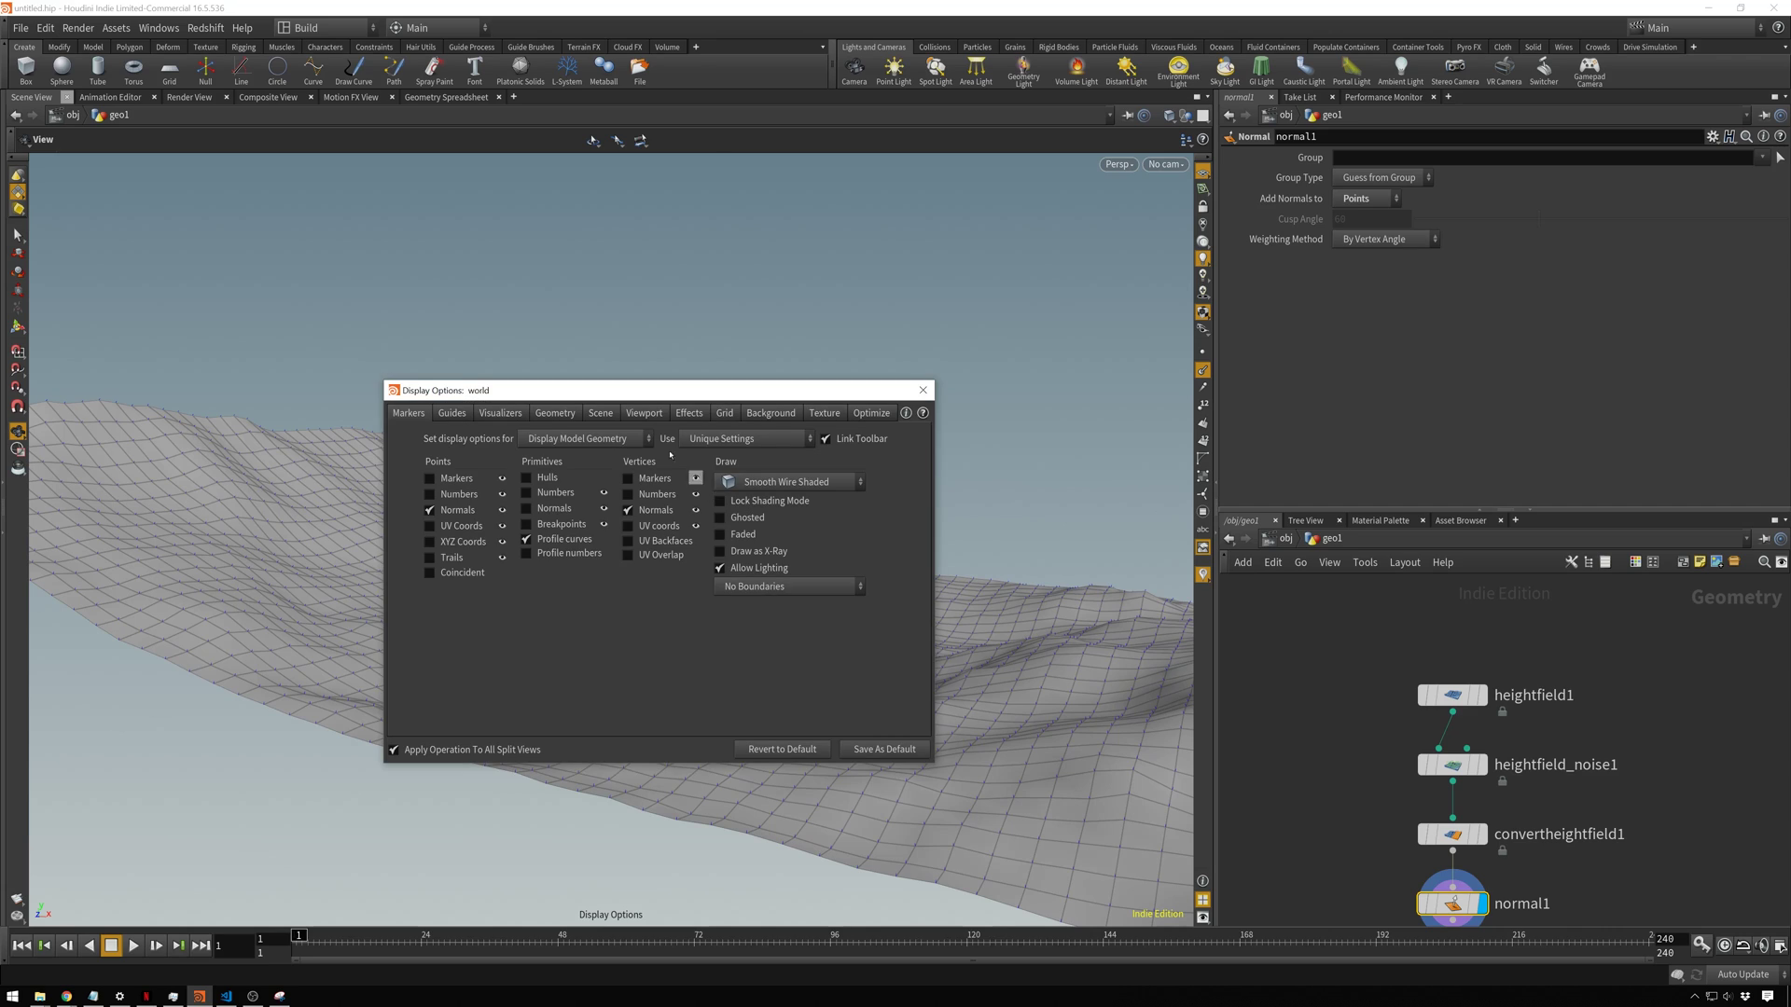
pyautogui.click(453, 413)
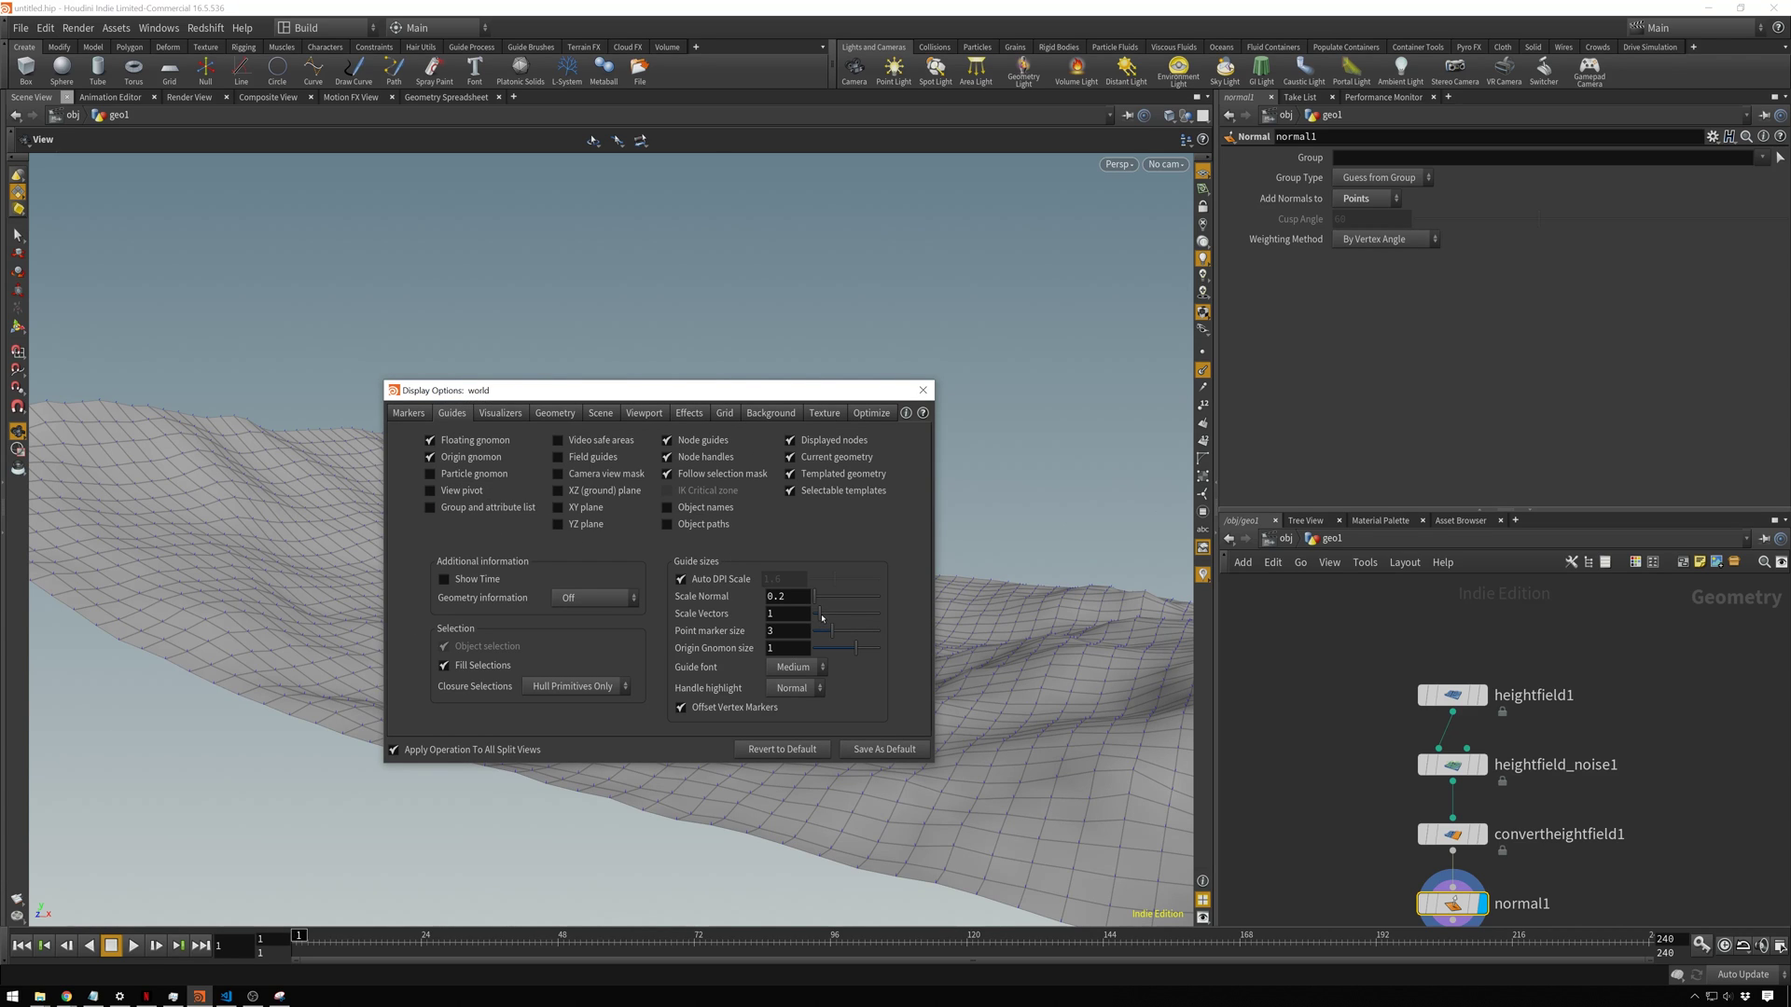
pyautogui.moveTo(823, 618); pyautogui.dragTo(833, 591)
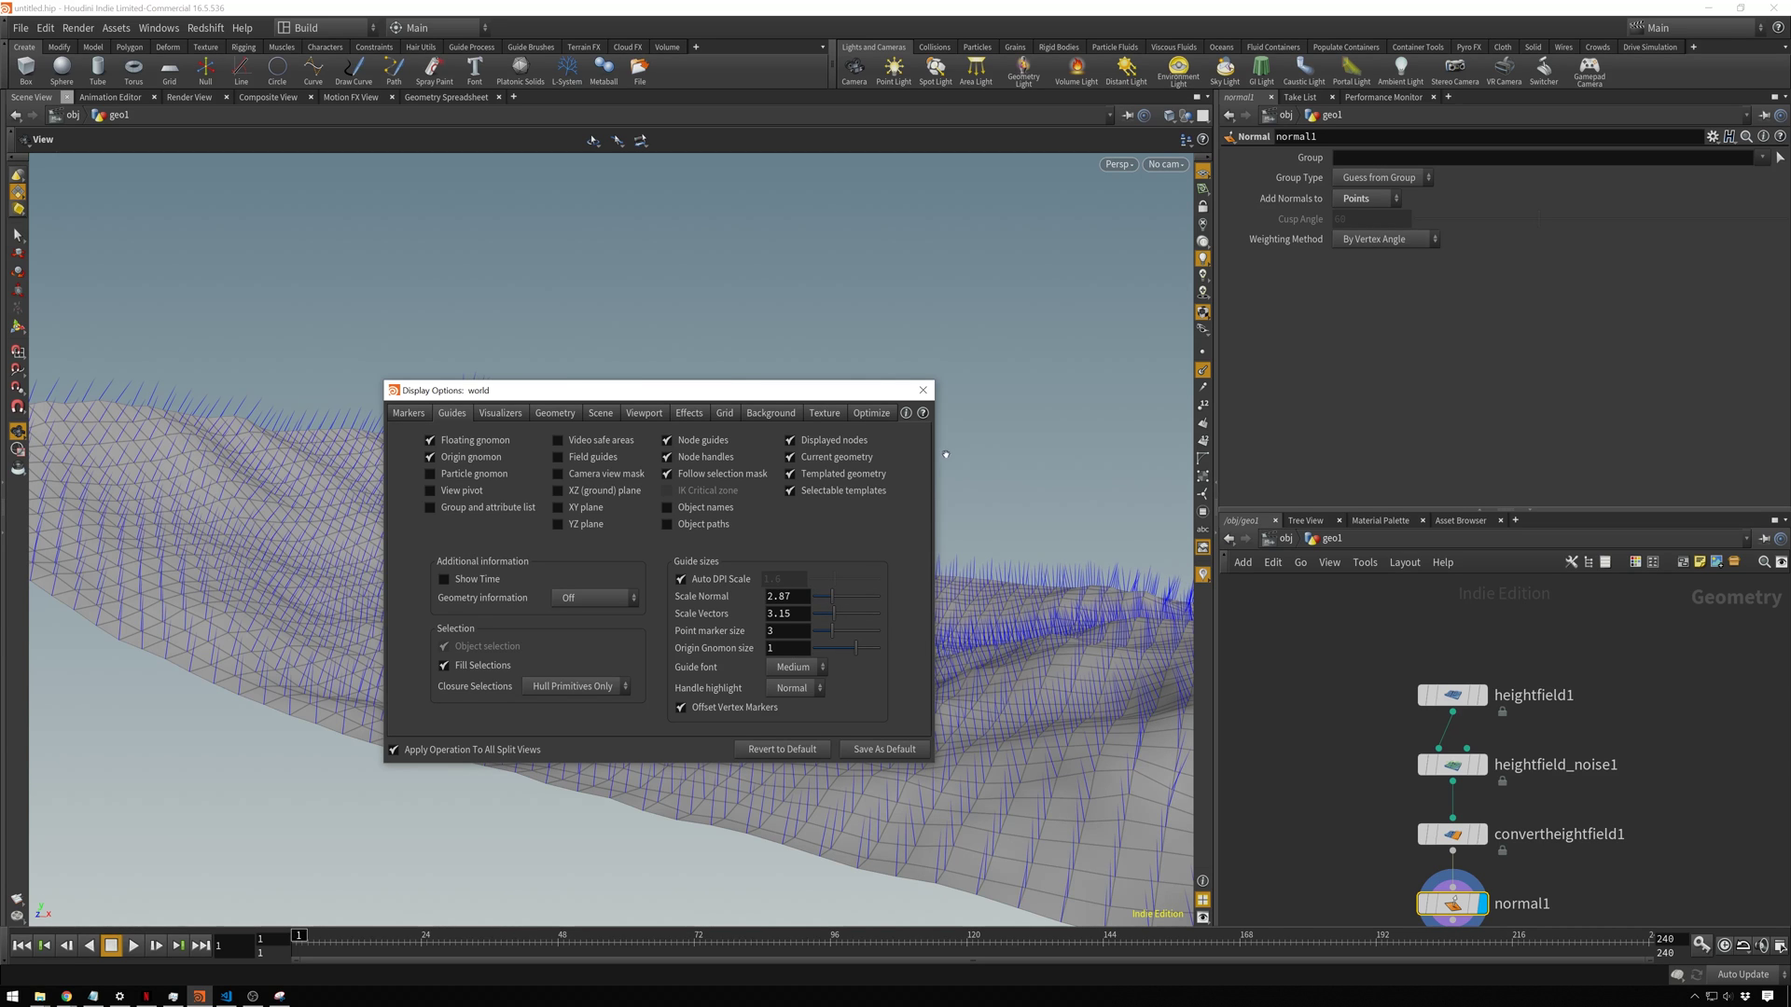
pyautogui.click(923, 390)
pyautogui.moveTo(636, 534); pyautogui.dragTo(749, 509)
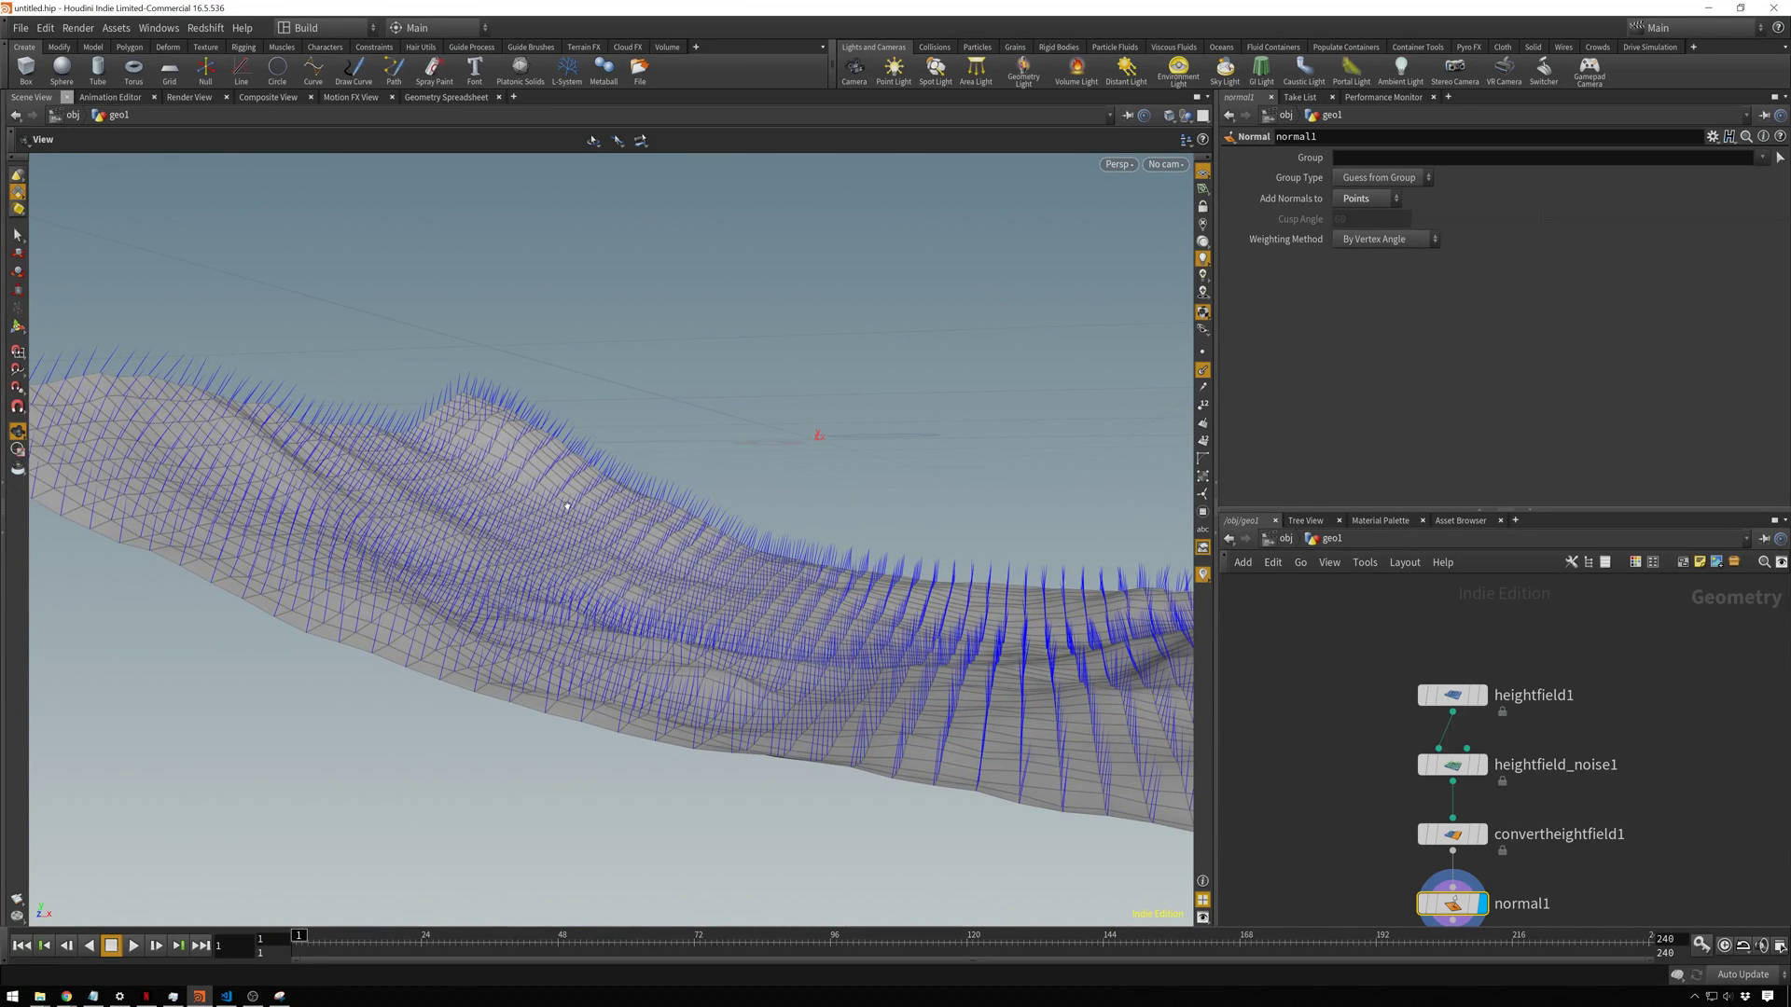
pyautogui.moveTo(976, 593); pyautogui.dragTo(861, 558)
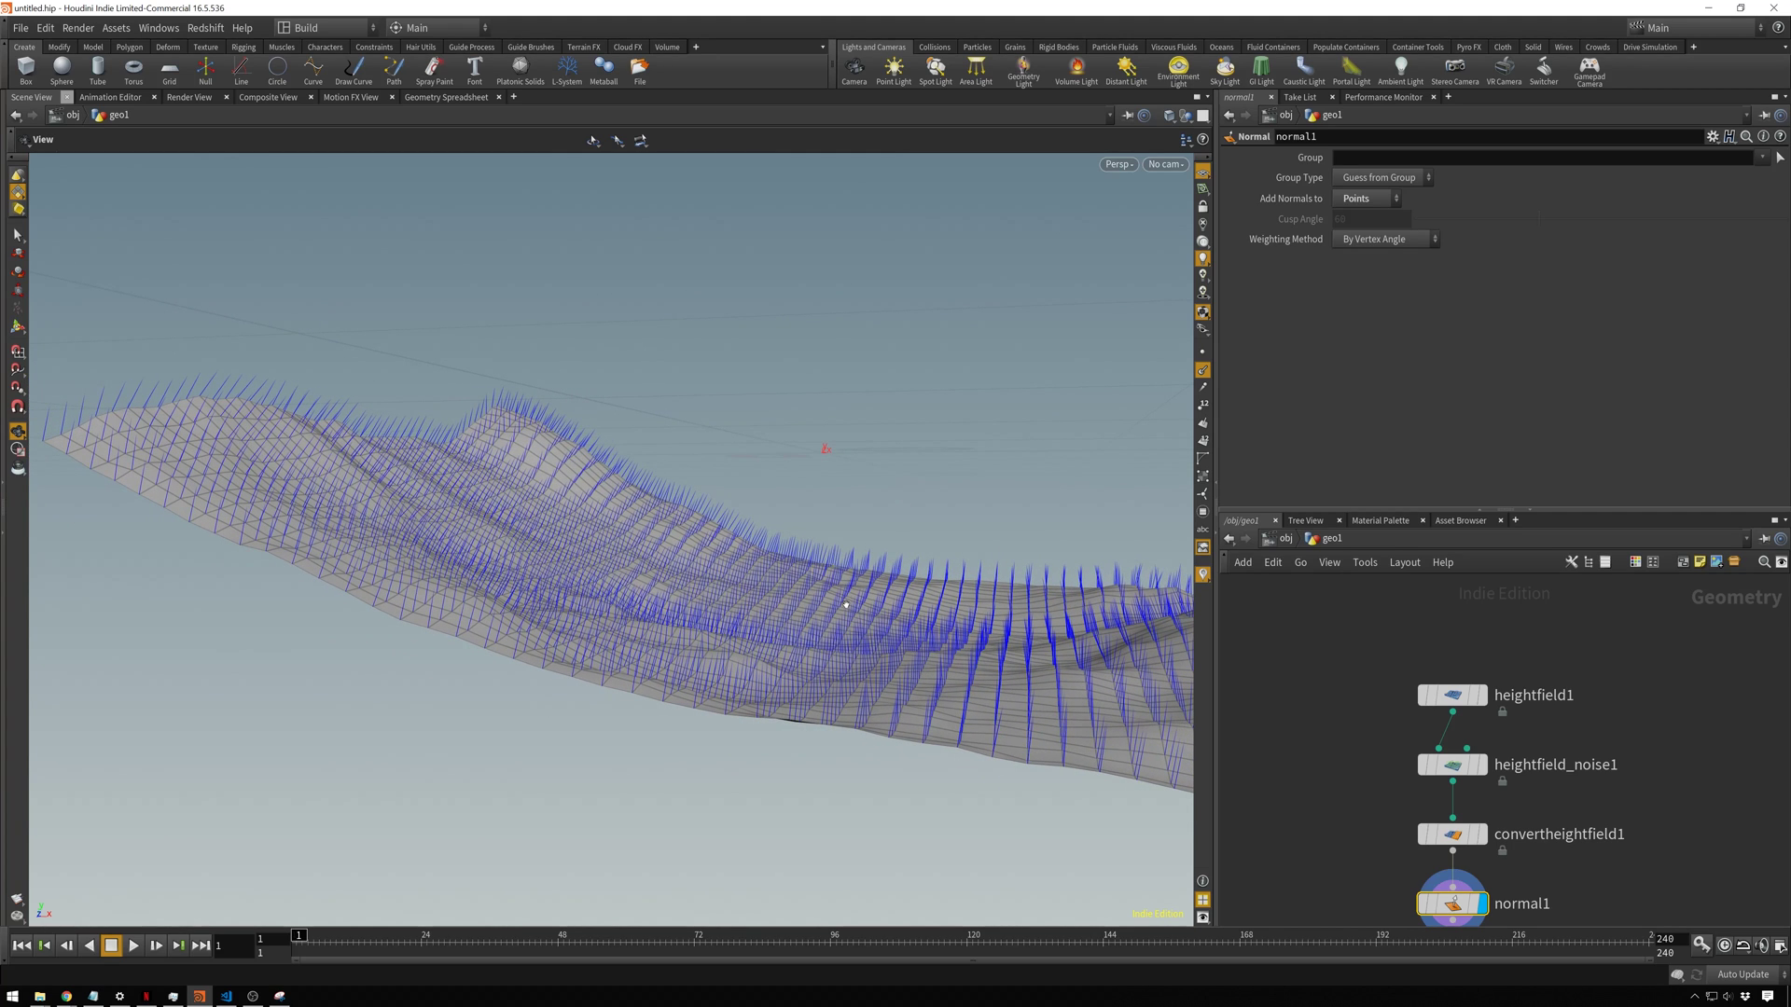
pyautogui.click(446, 97)
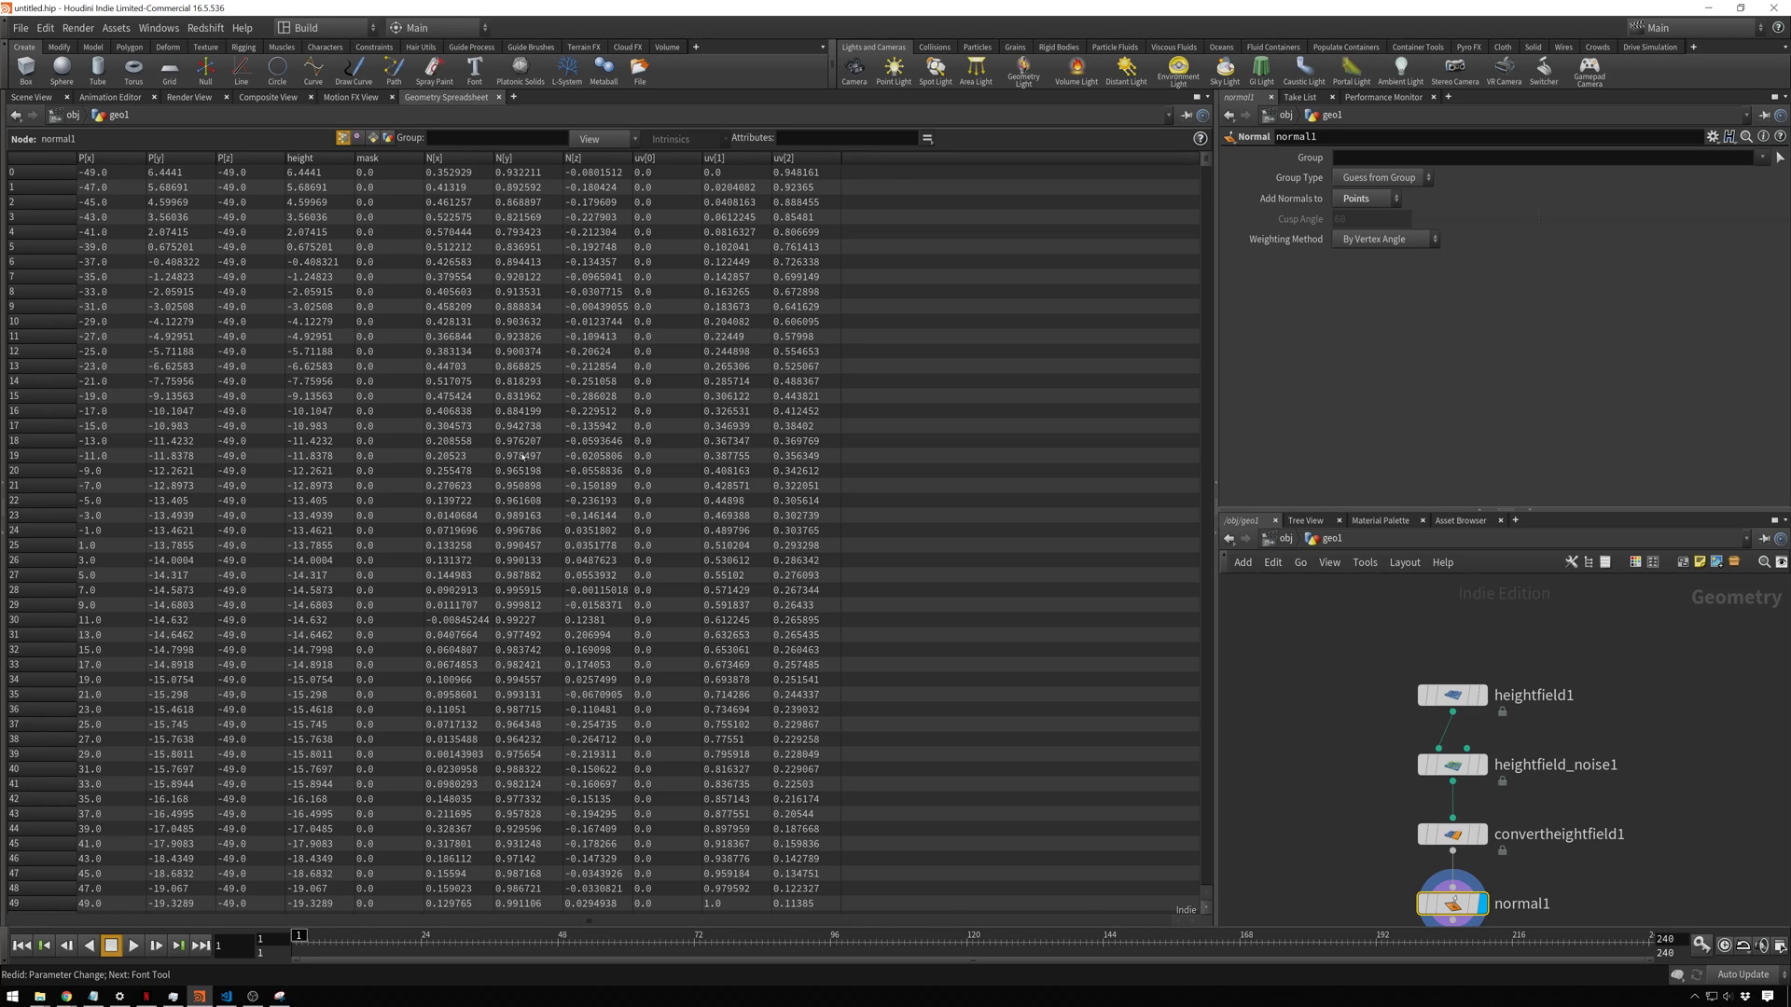
pyautogui.click(516, 159)
pyautogui.click(529, 159)
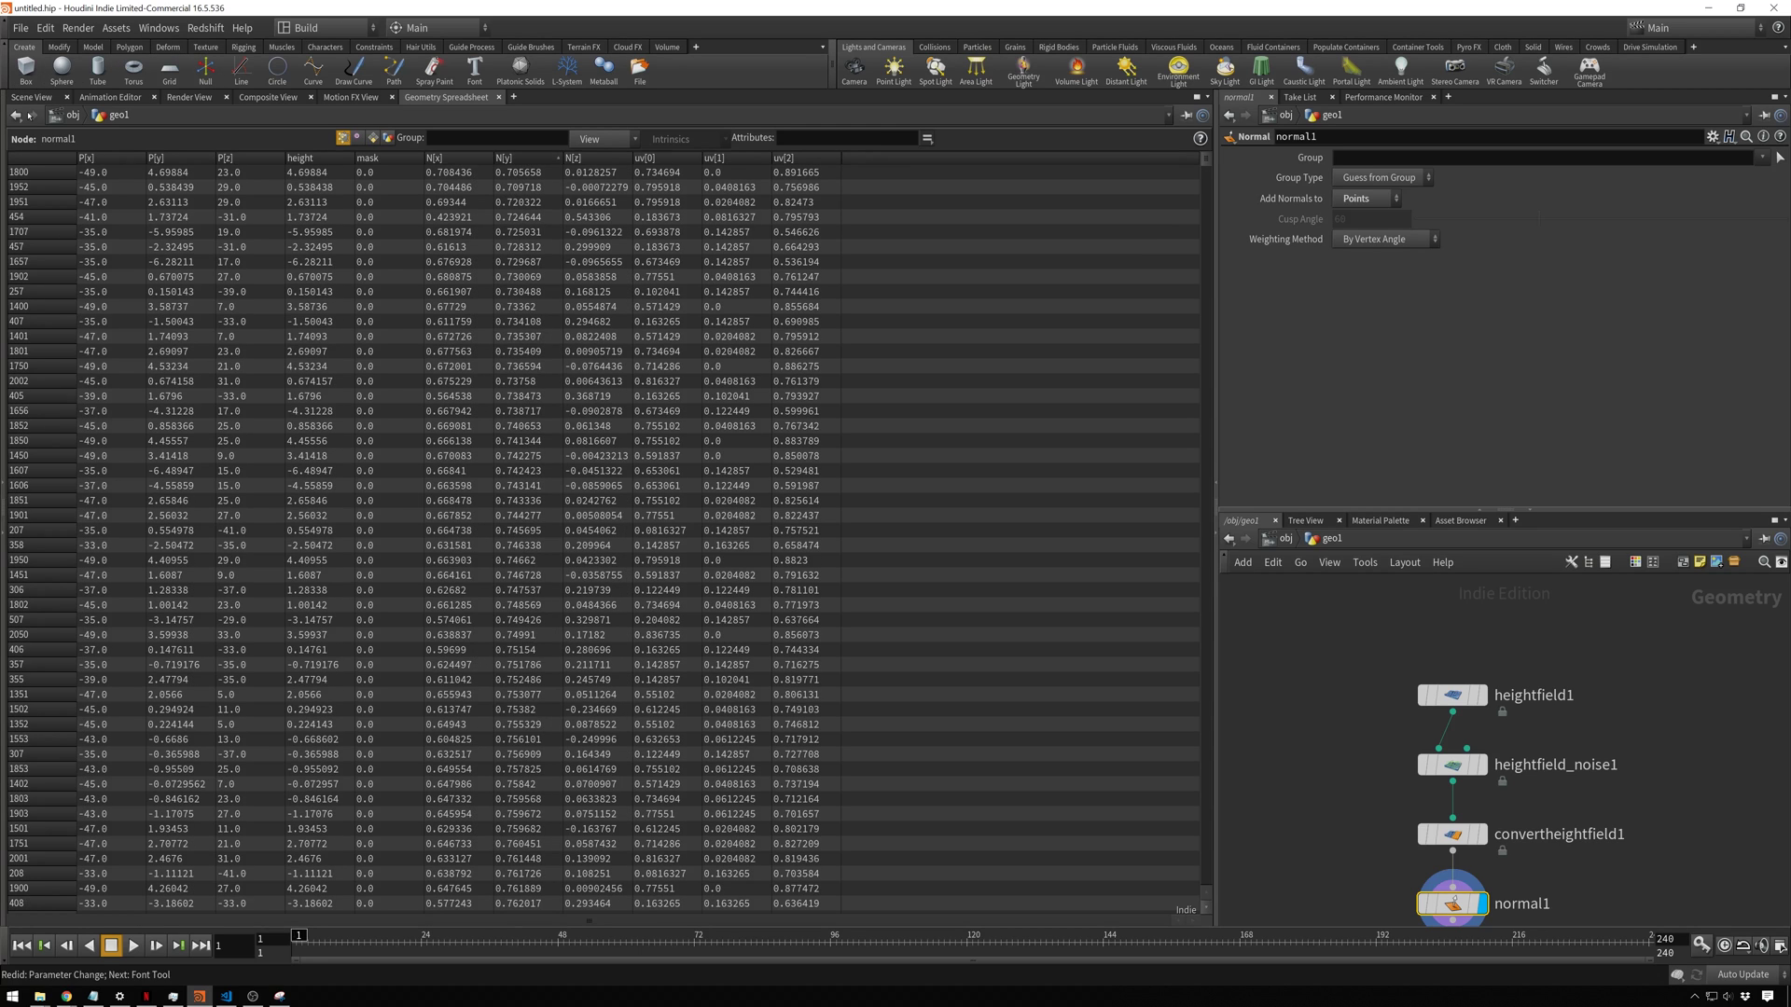
pyautogui.click(31, 97)
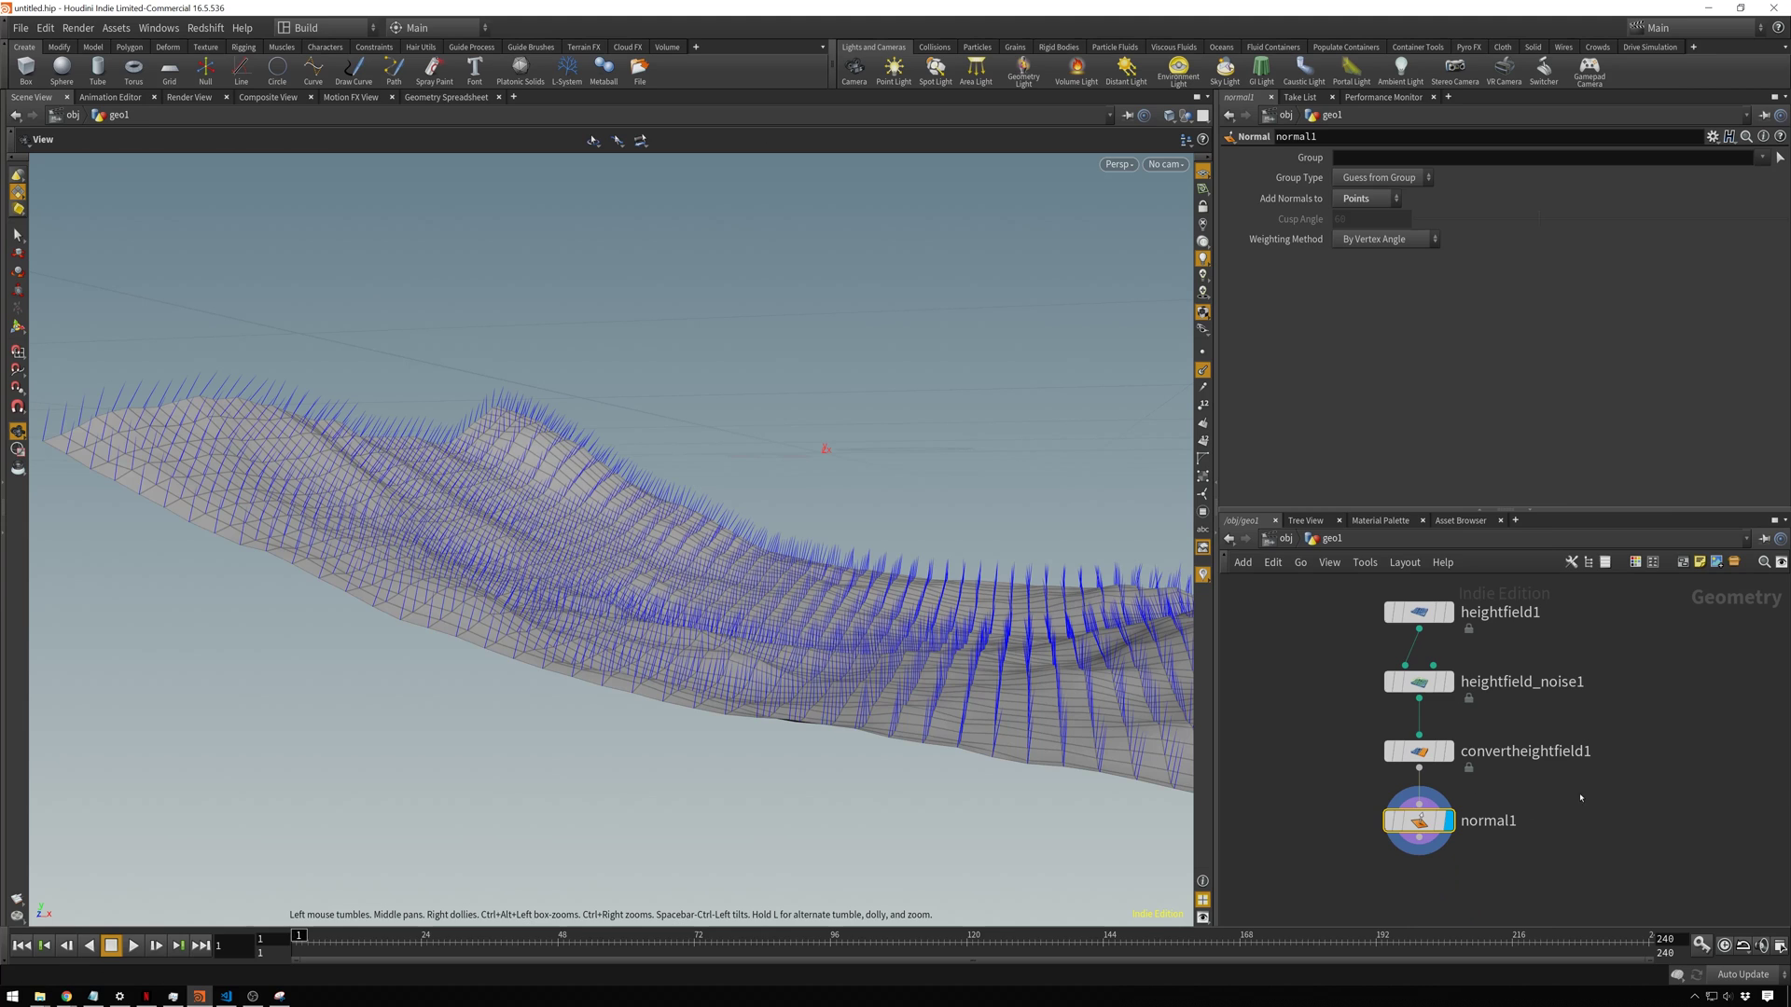
# Step: Add a Point Wrangle below normal1 with float slope = chf("slope") and a Slope parameter of 0.523
pyautogui.press('Tab')
pyautogui.write('poin')
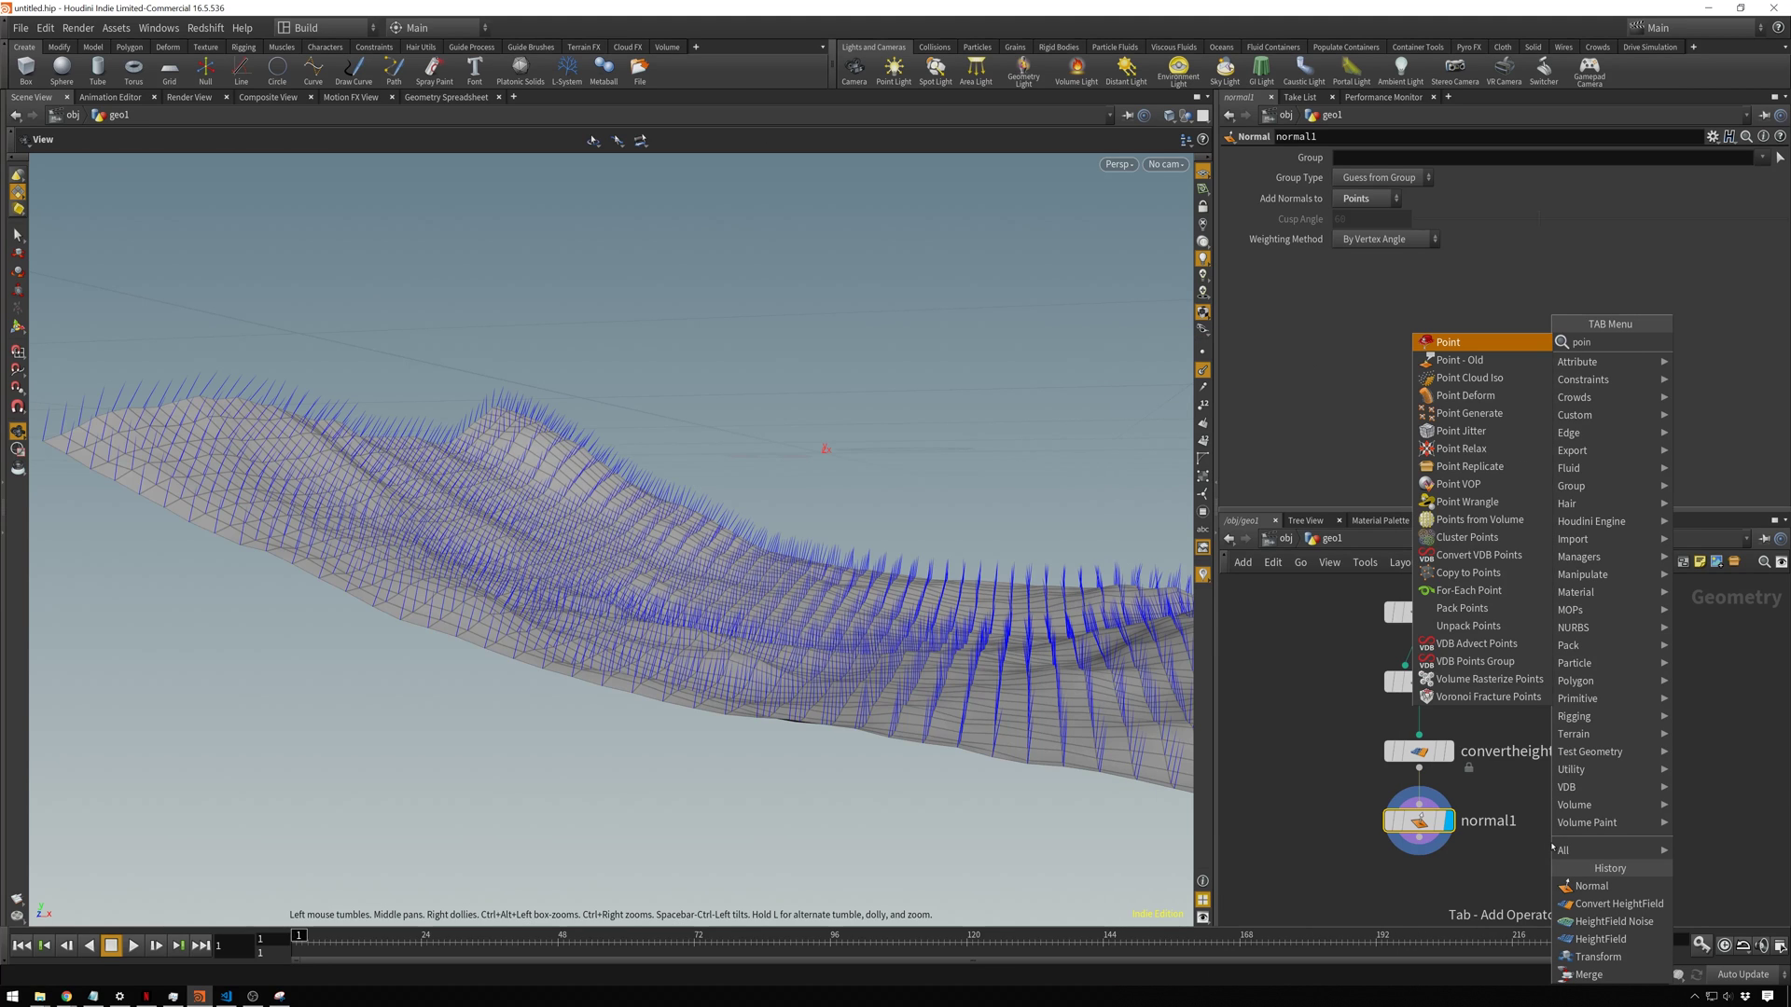
pyautogui.write('t wrangle')
pyautogui.press('Return')
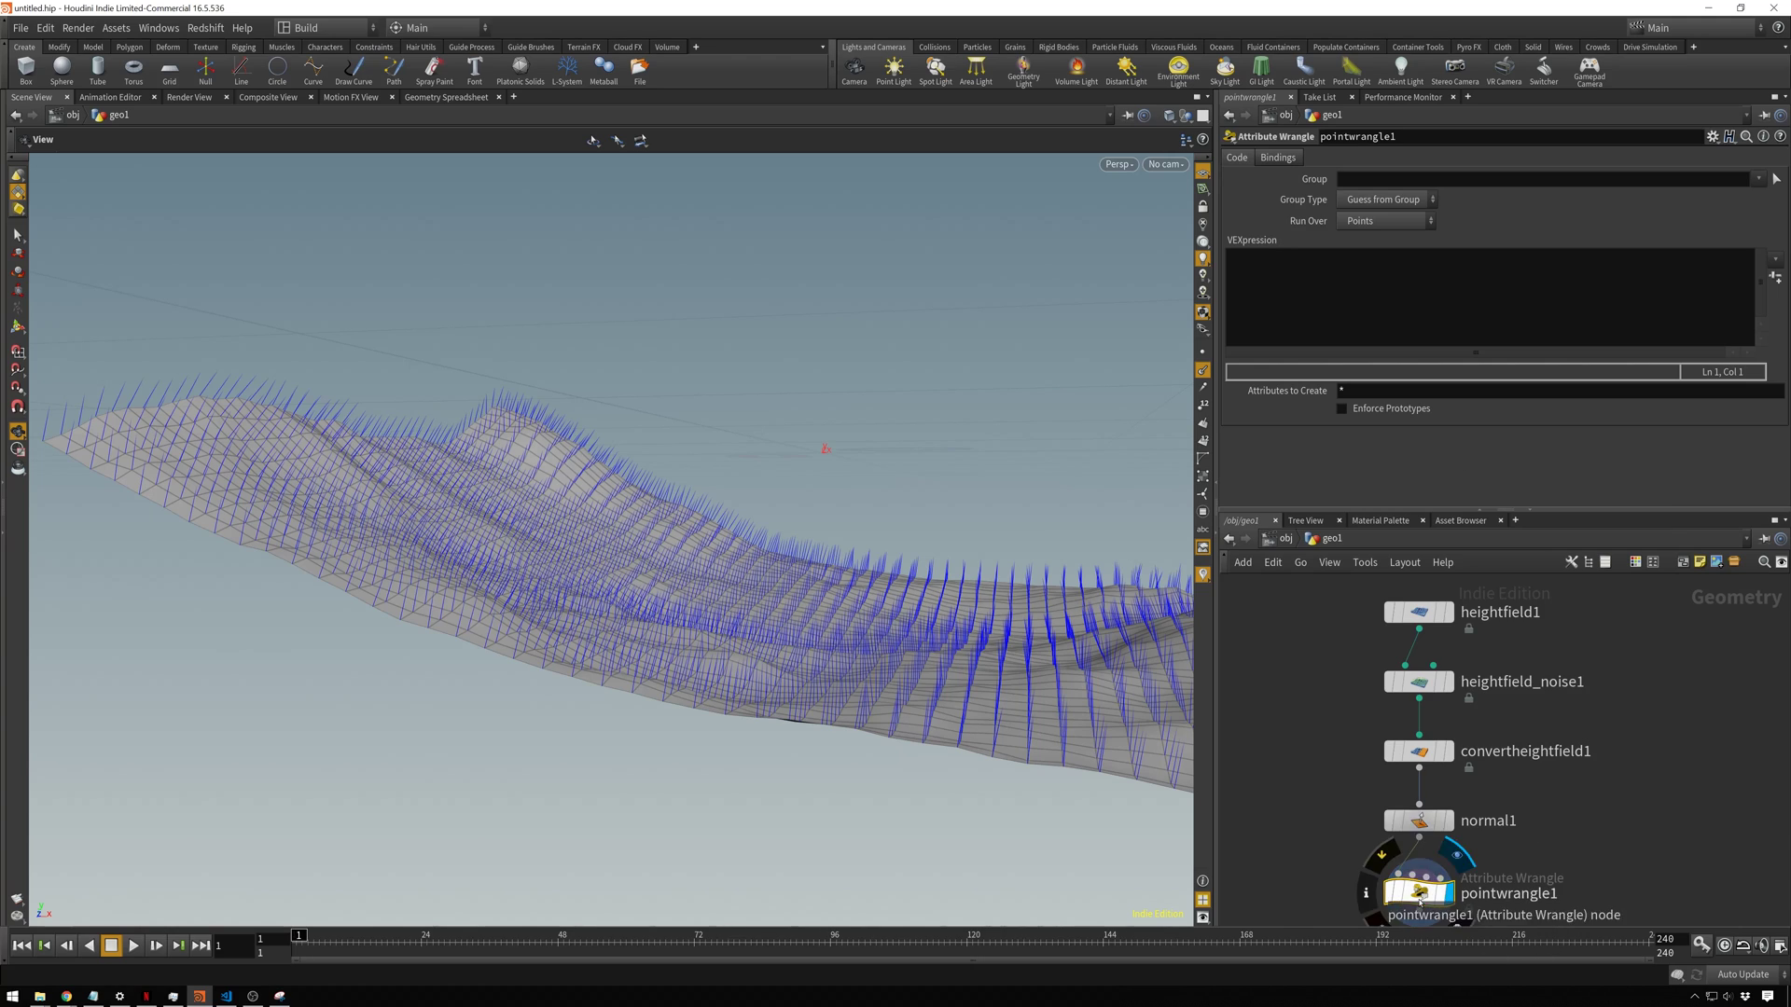
pyautogui.scroll(-2, 1258, 754)
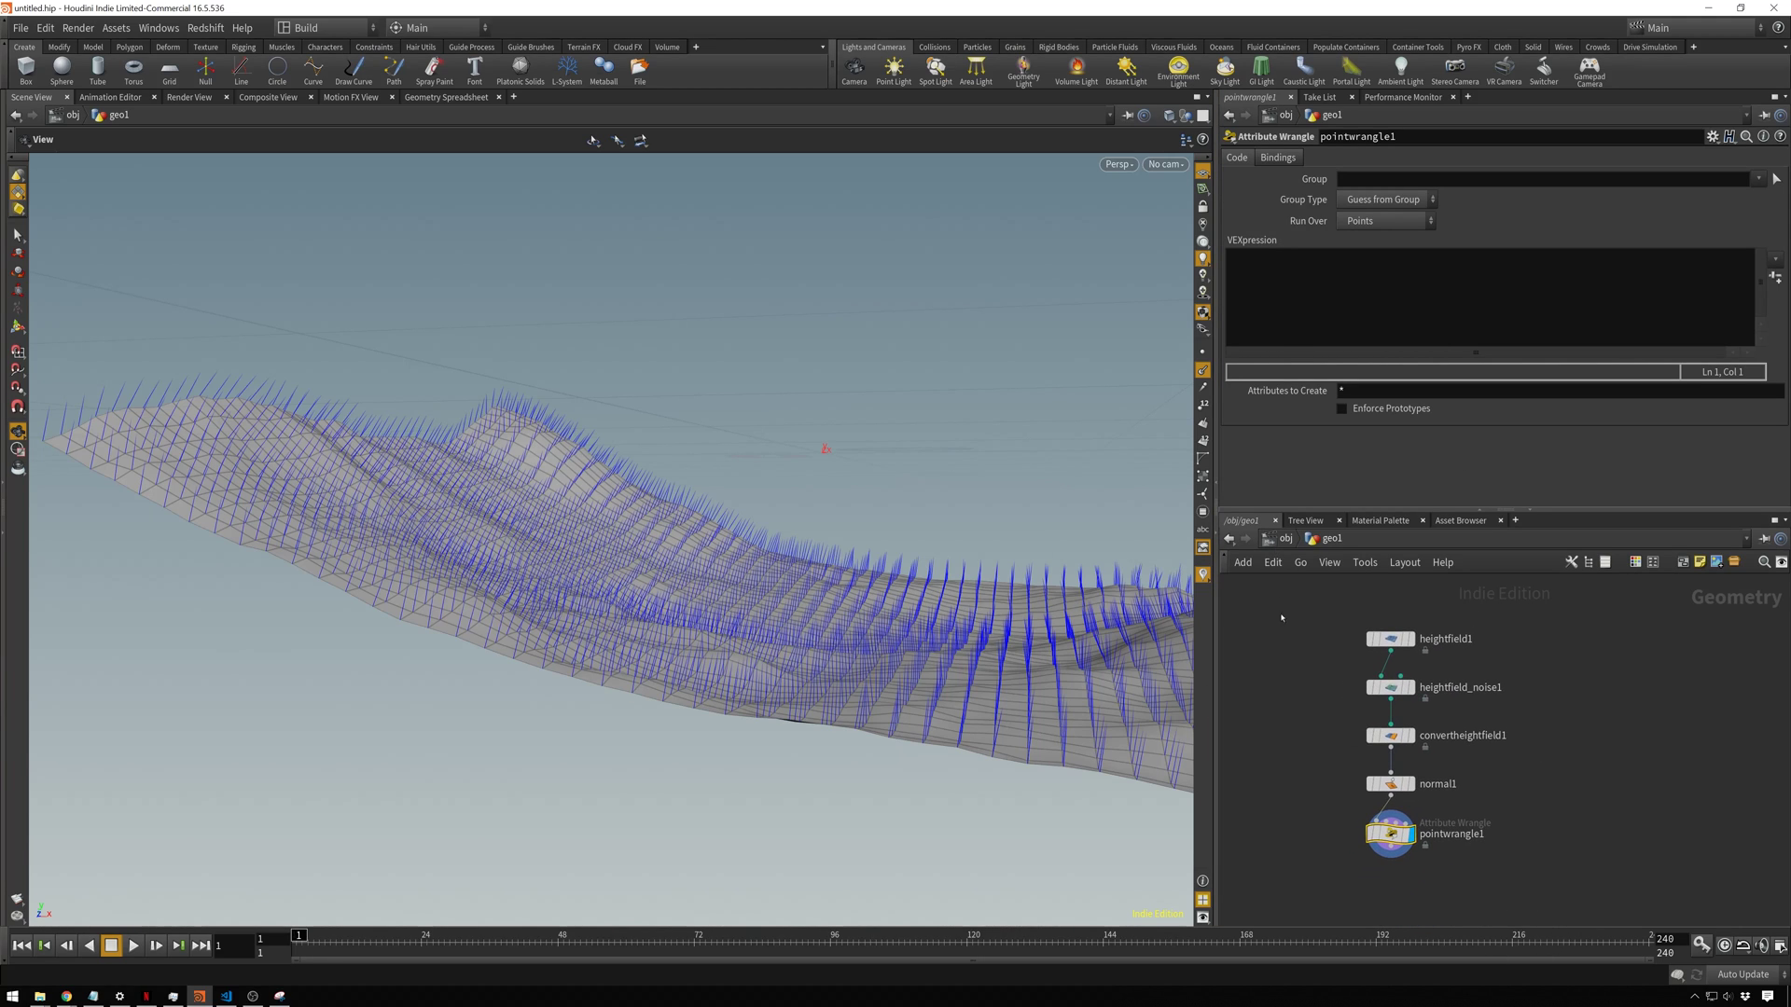
pyautogui.click(1304, 306)
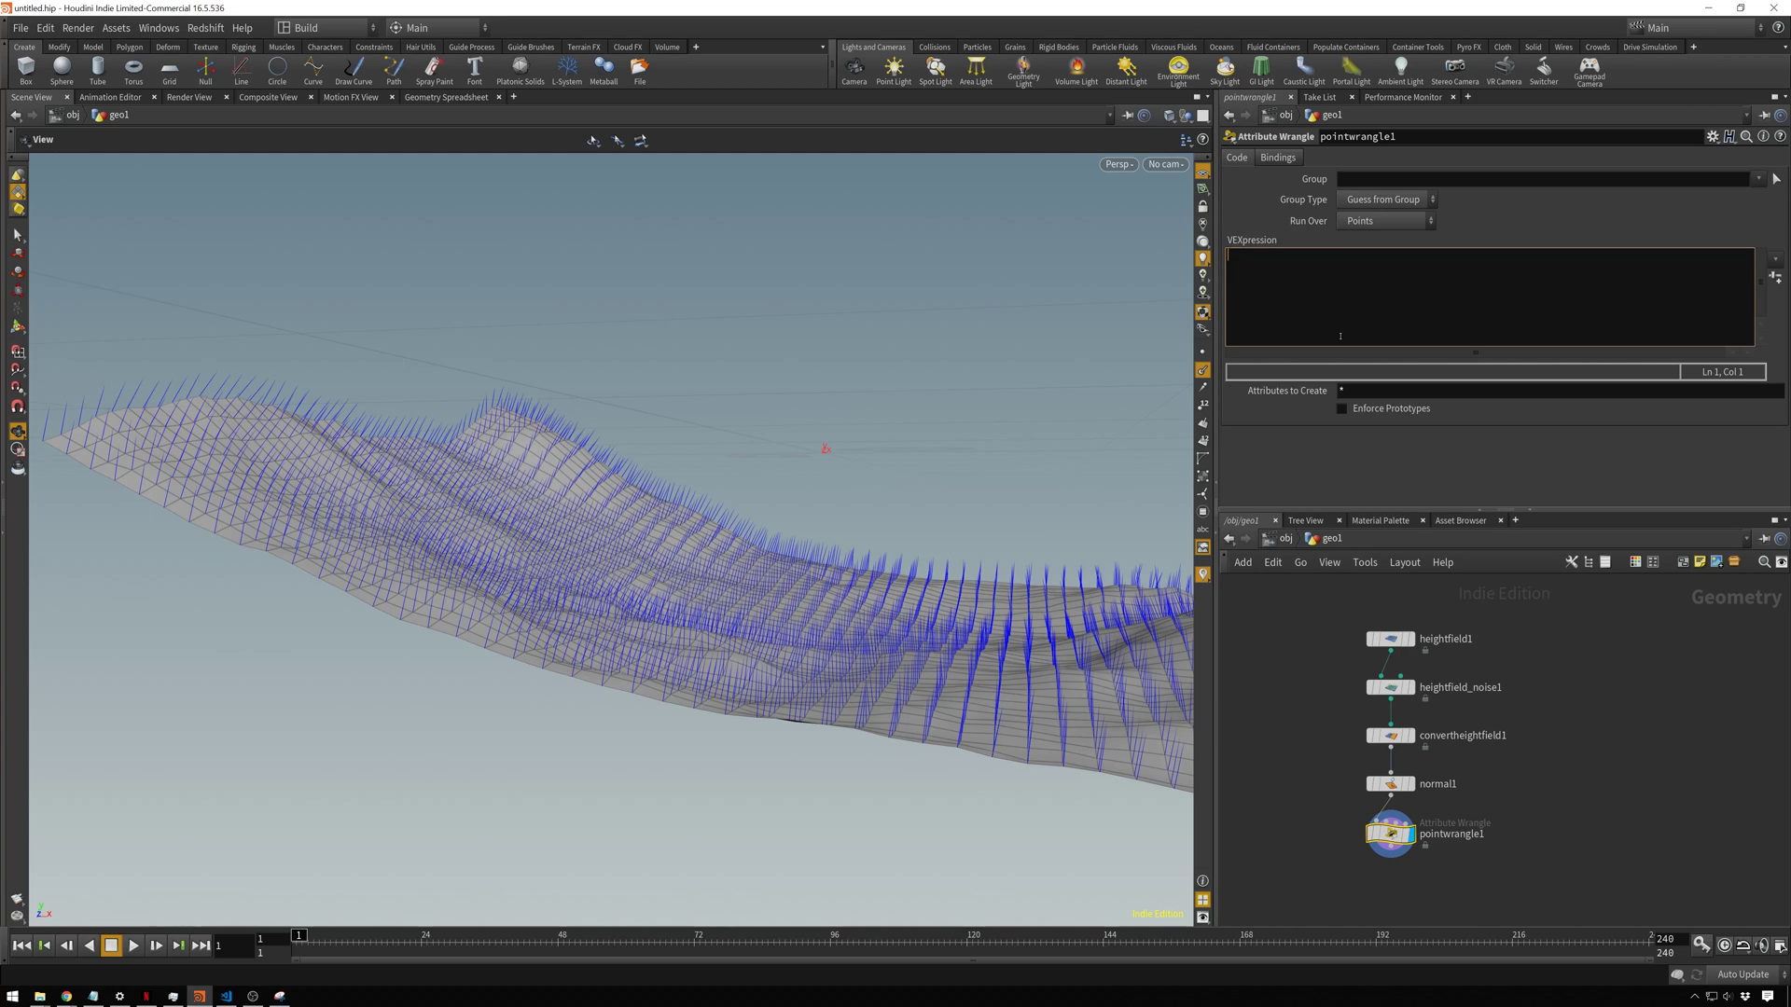
pyautogui.write('float slope = chf("slope");')
pyautogui.click(1775, 278)
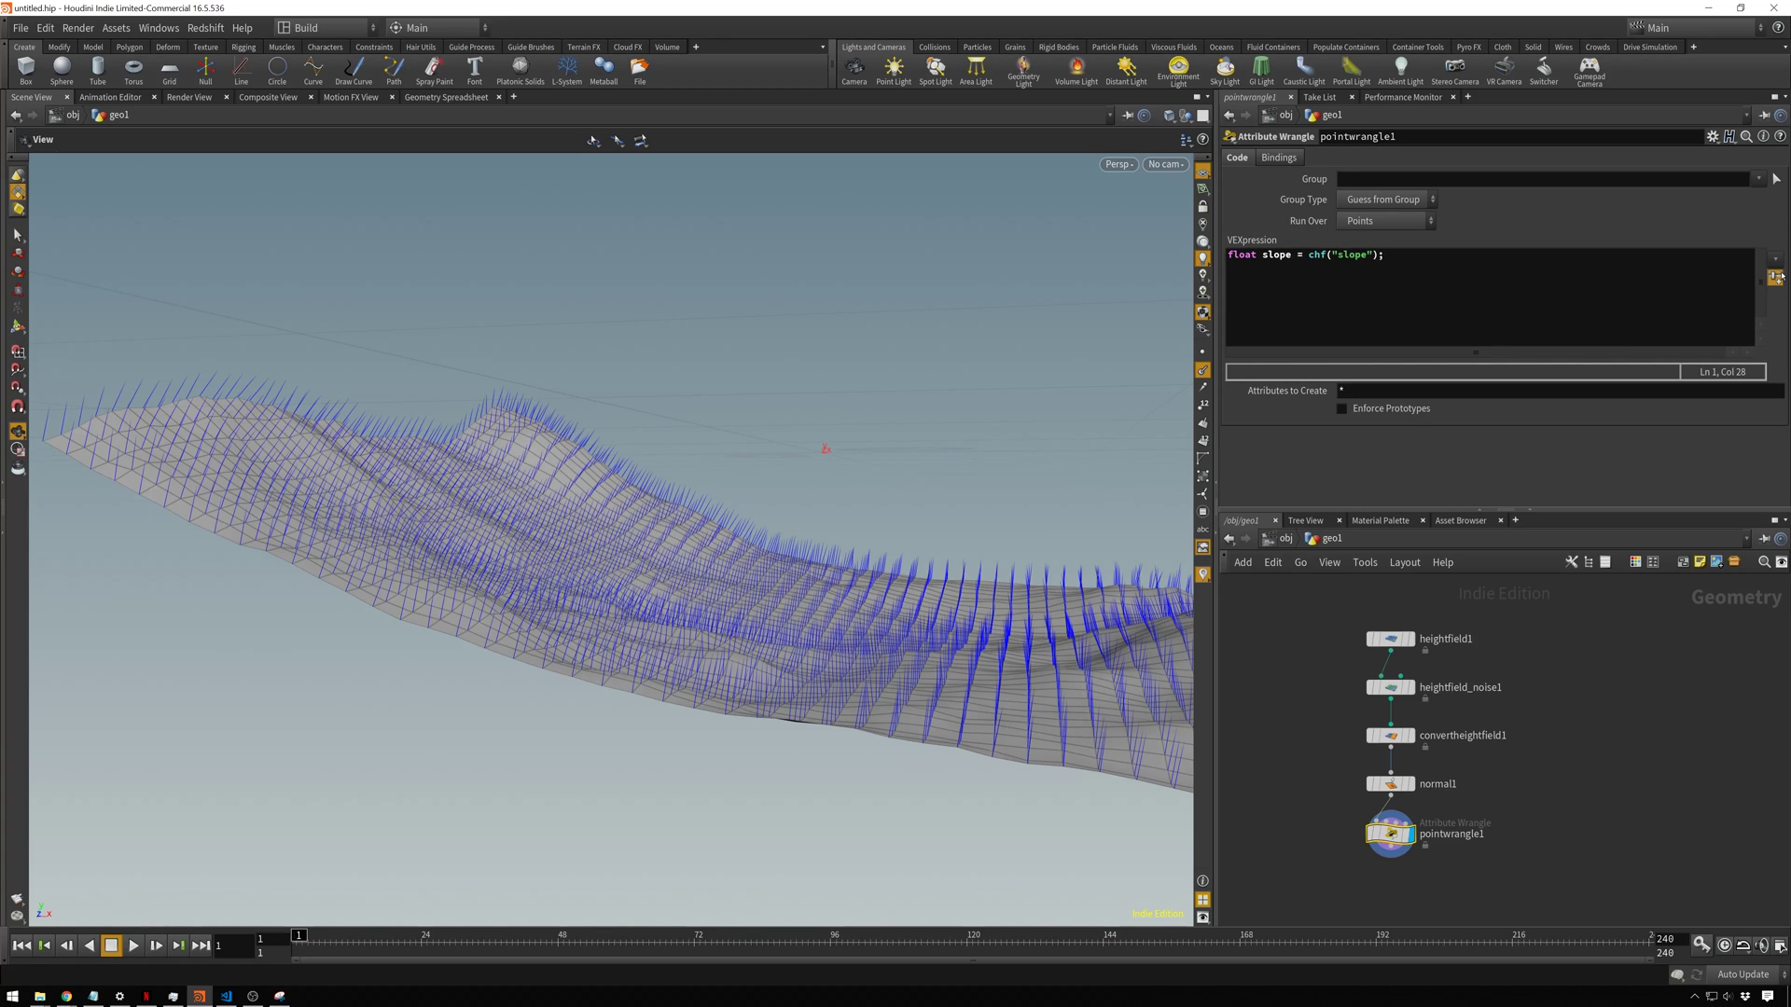
pyautogui.moveTo(1414, 440); pyautogui.dragTo(1583, 433)
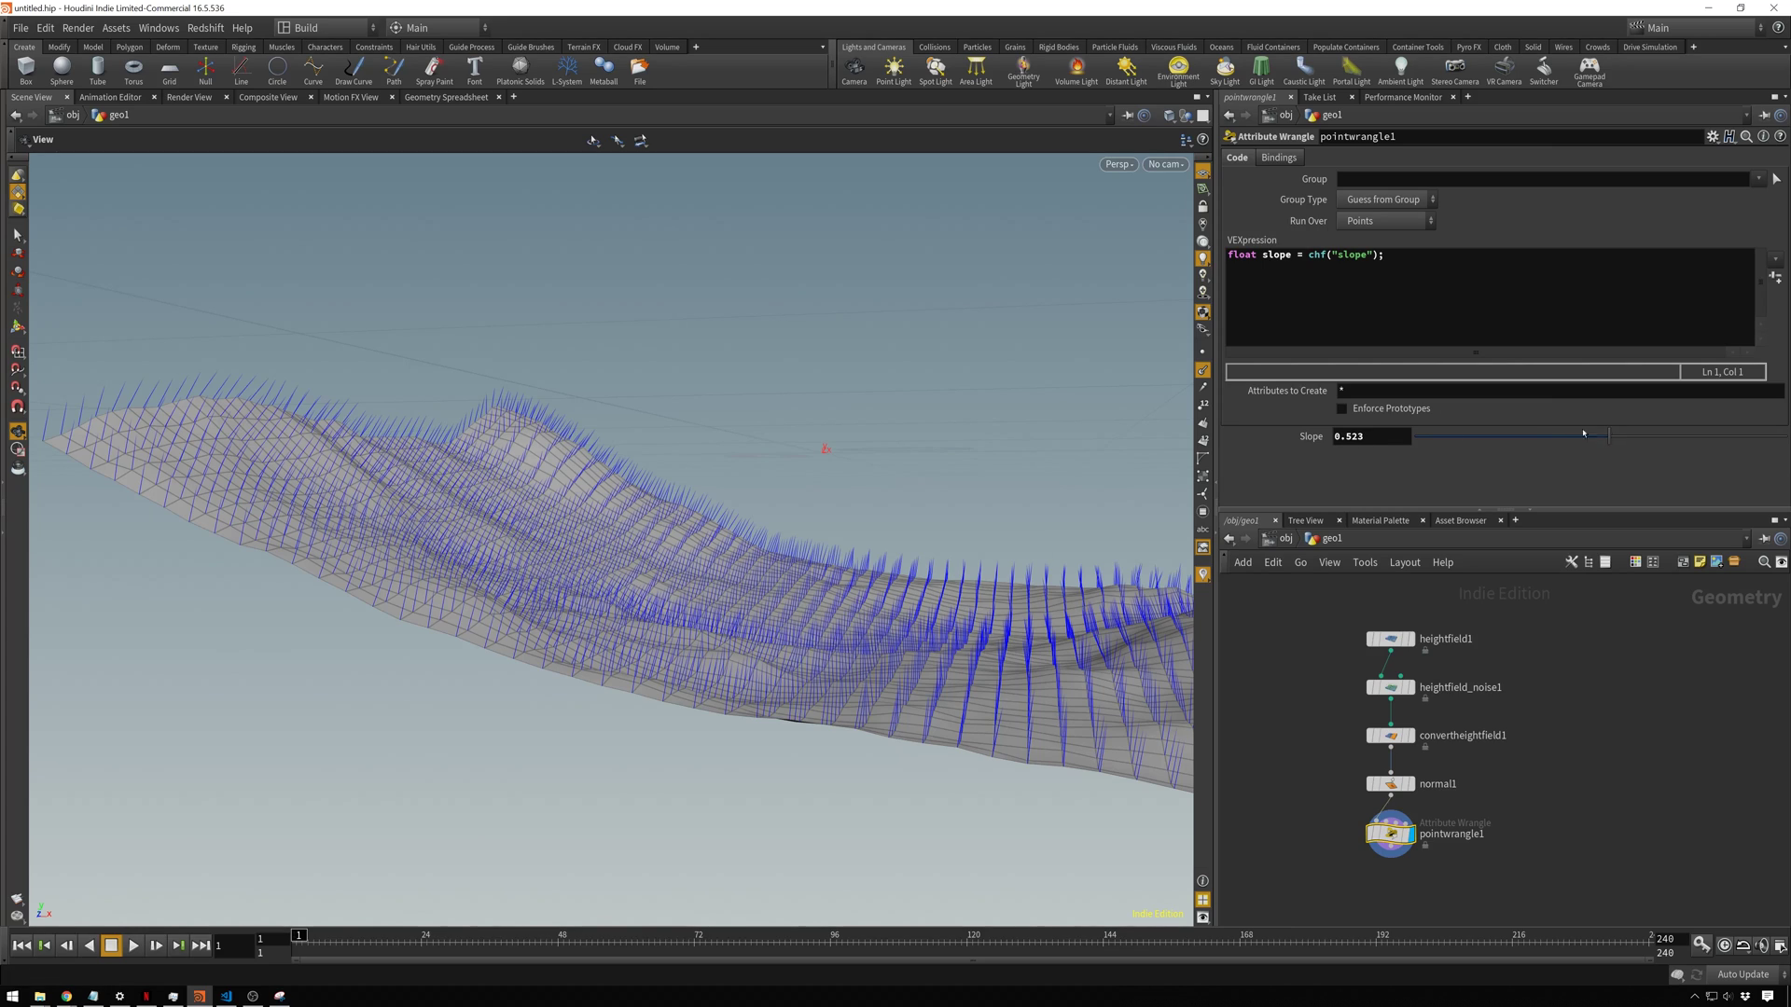
# Step: Begin an if condition on @N and compare the normals in the Geometry Spreadsheet
pyautogui.click(1421, 258)
pyautogui.press('Return')
pyautogui.press('Return')
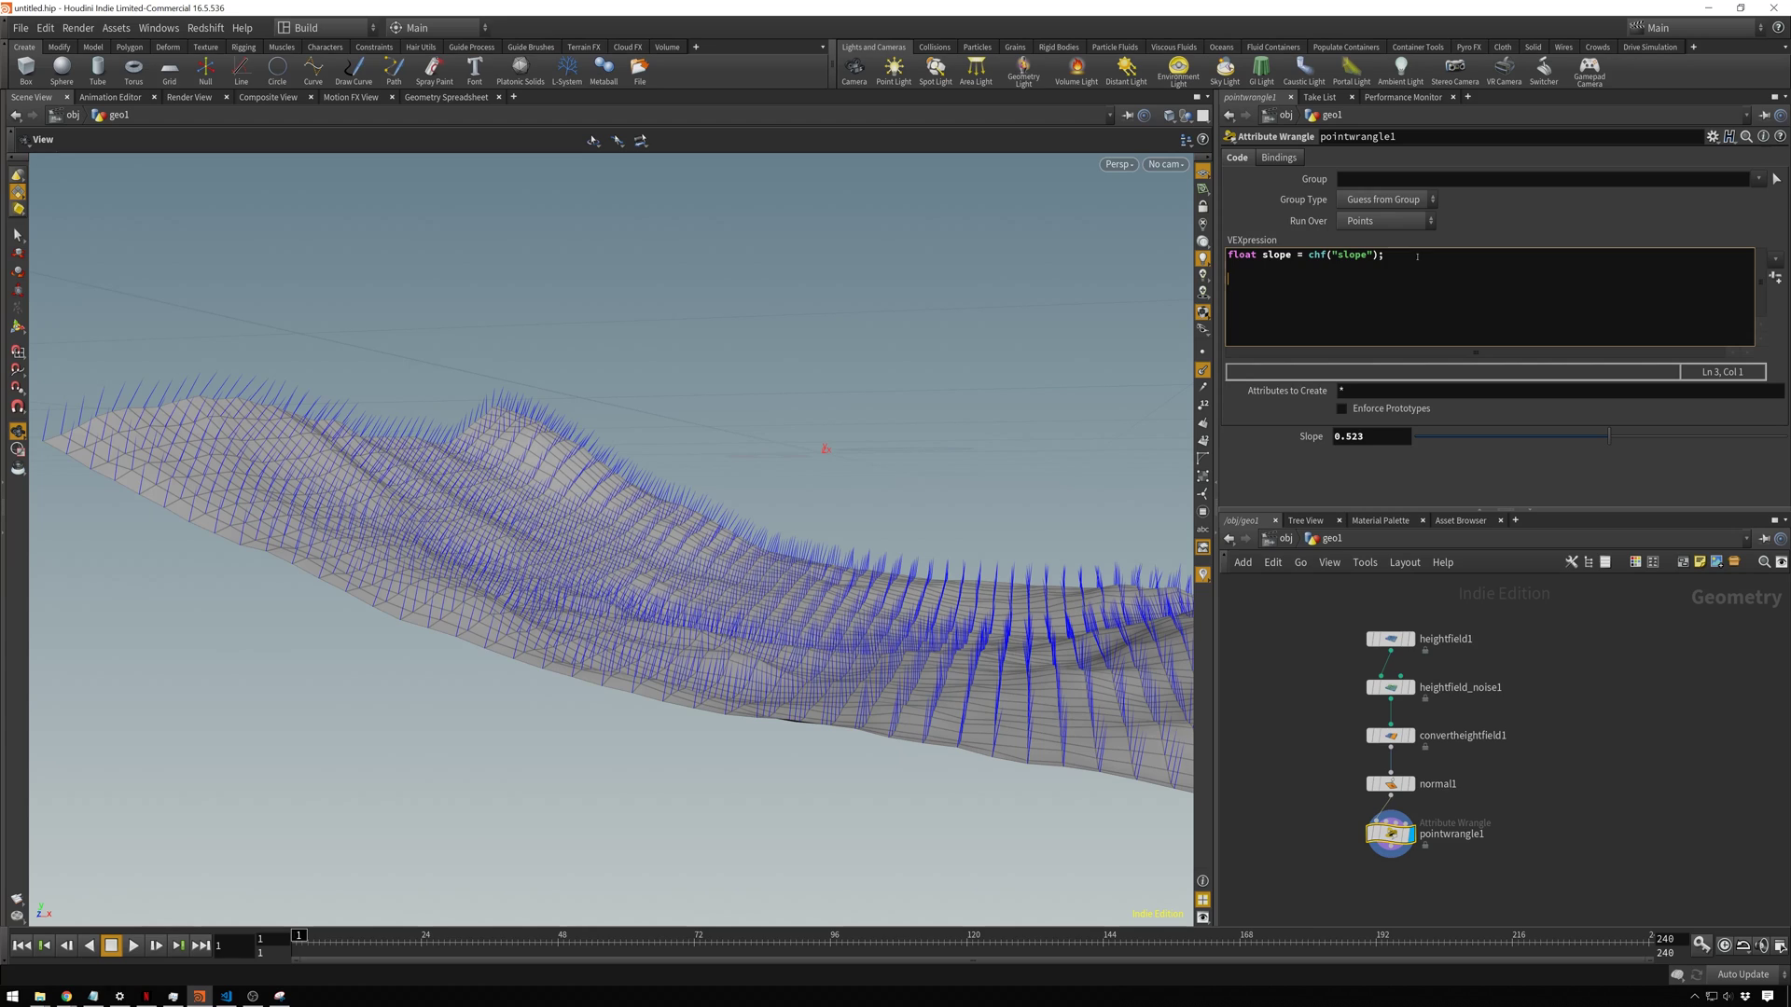
pyautogui.write('if (')
pyautogui.write('@N.y')
pyautogui.click(446, 97)
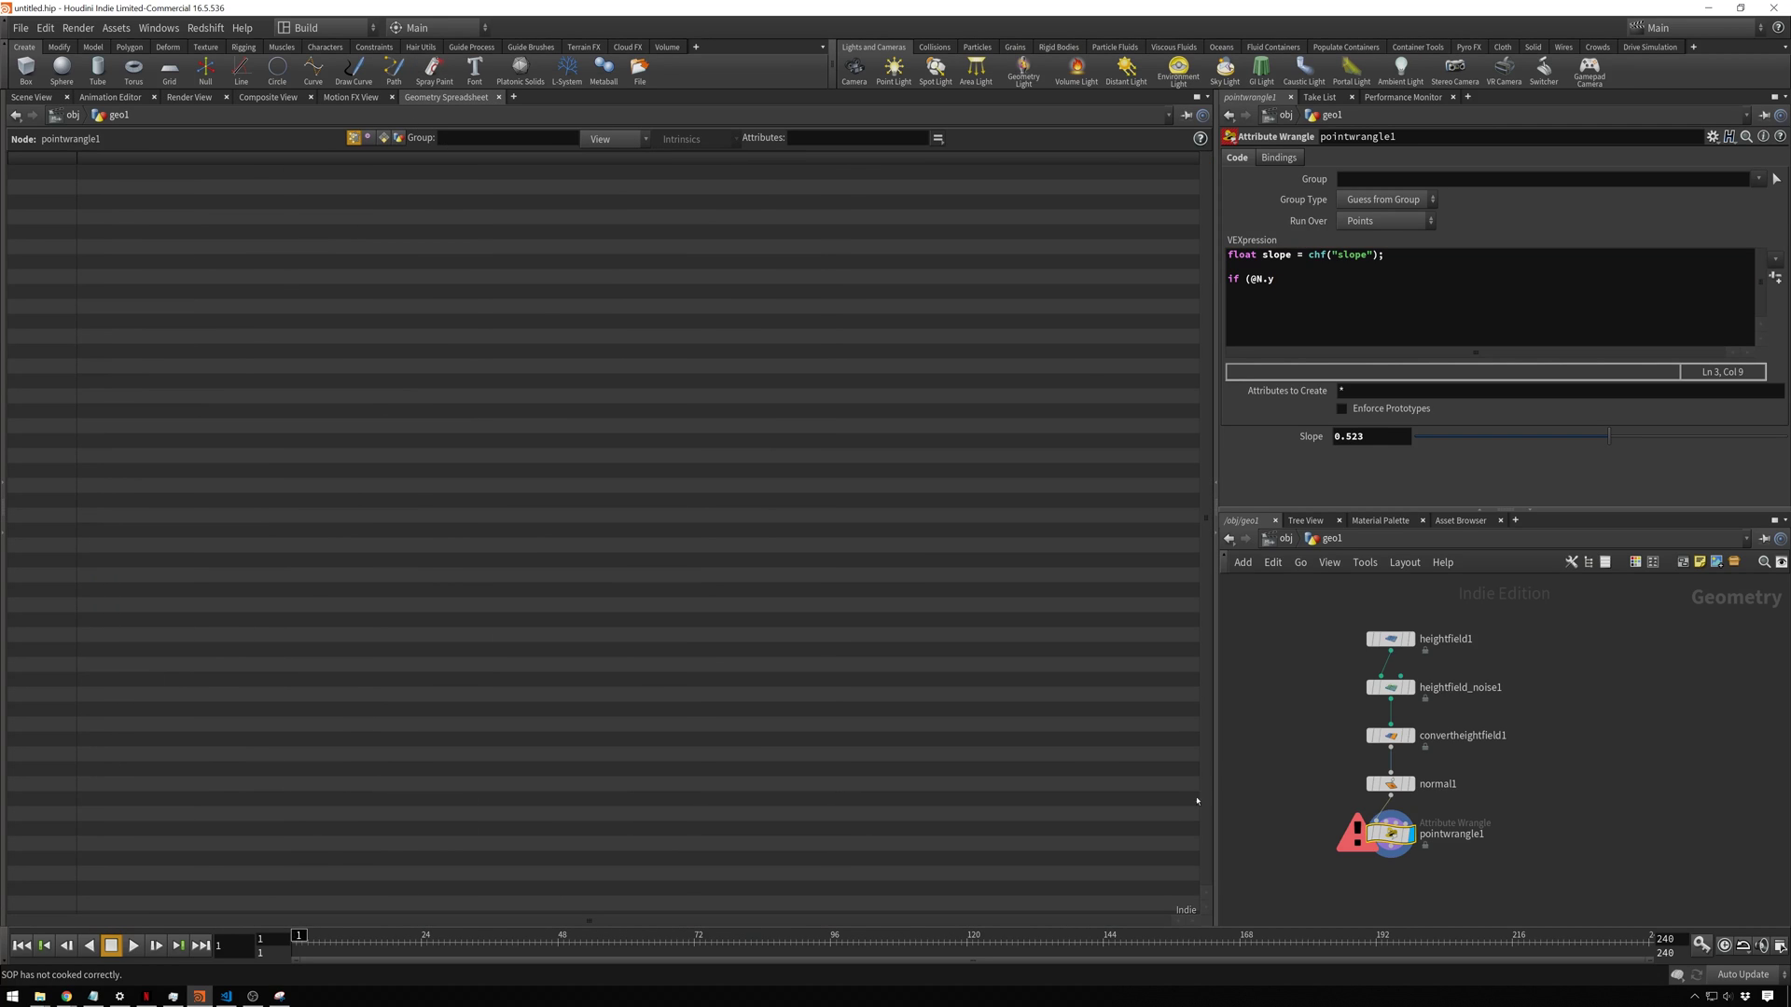
pyautogui.click(1390, 784)
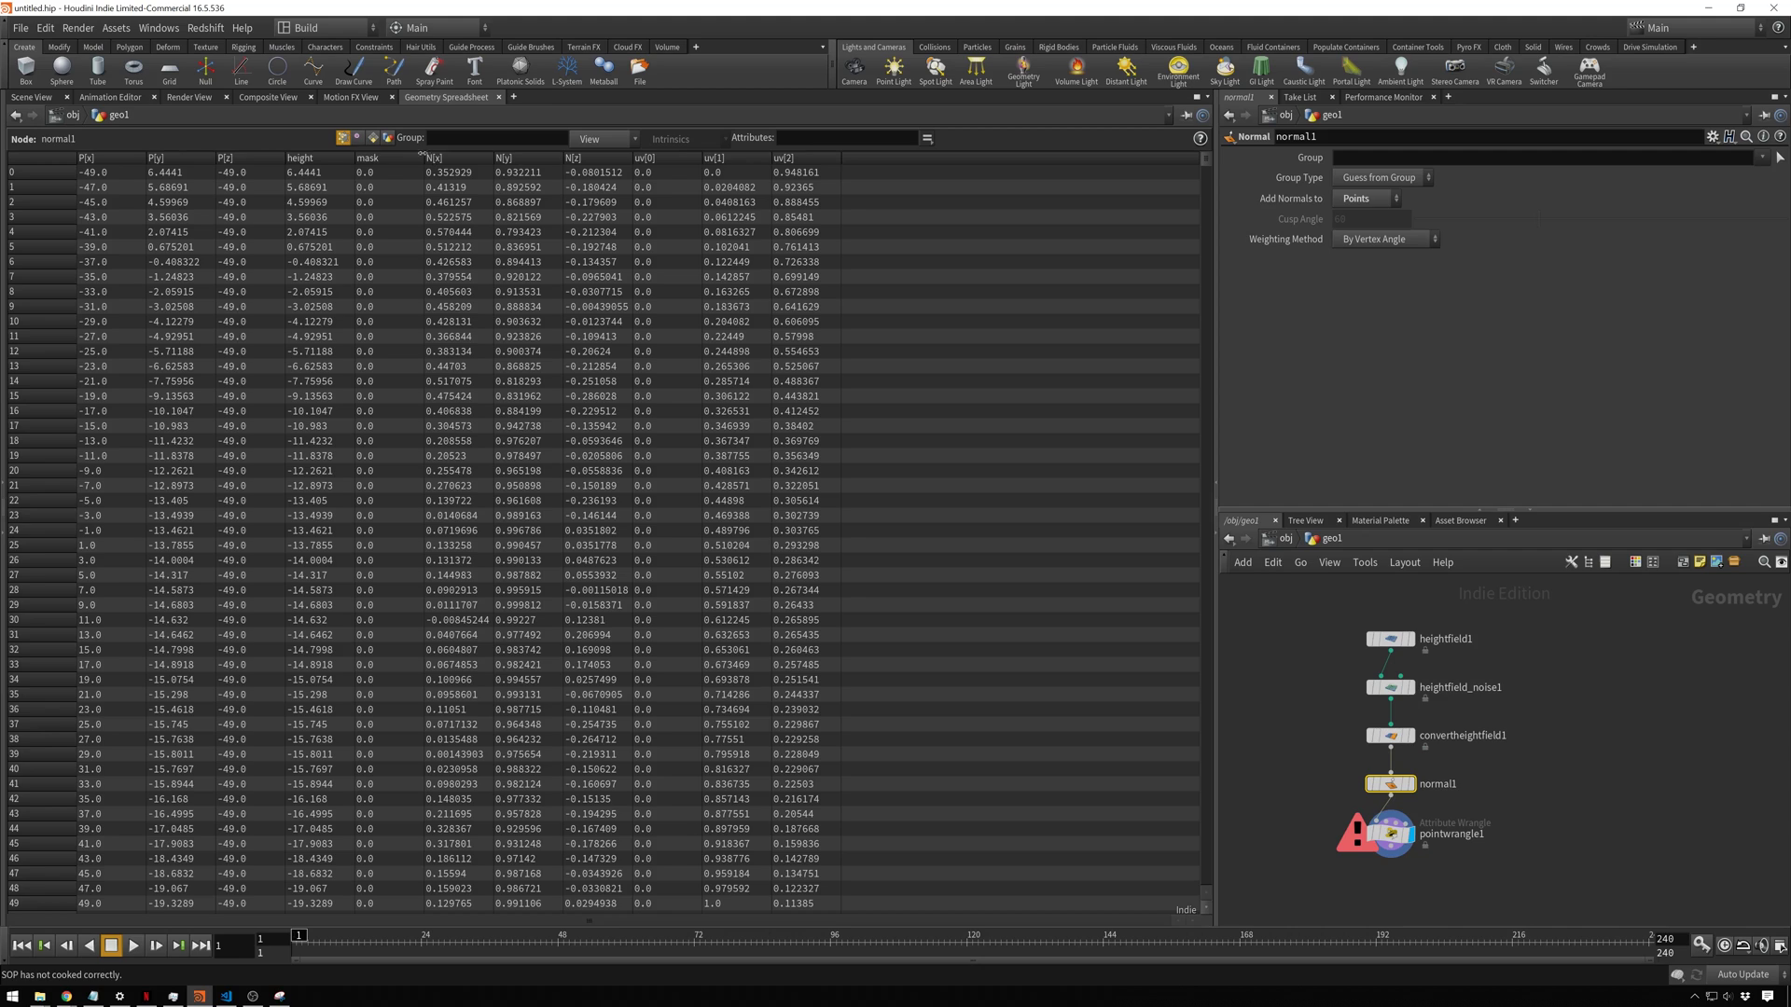
pyautogui.click(31, 97)
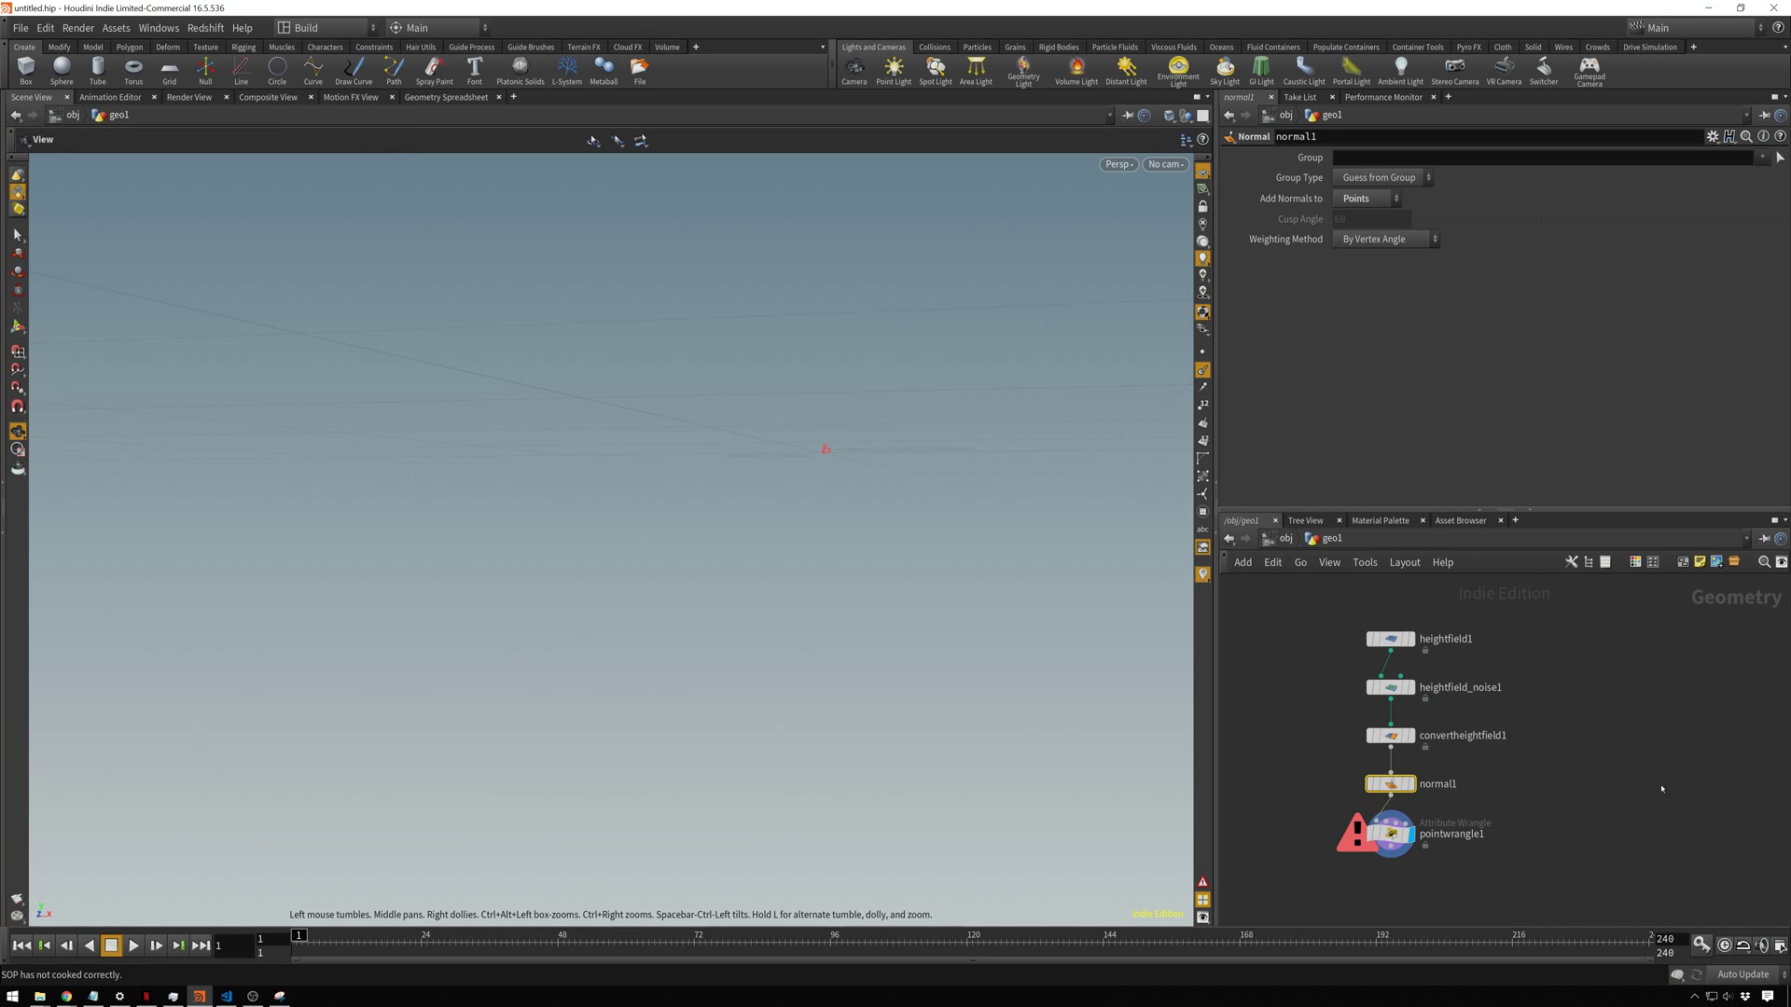
# Step: Complete the empty if (@N.y > slope) { } block and move the wrangle node down
pyautogui.click(1390, 833)
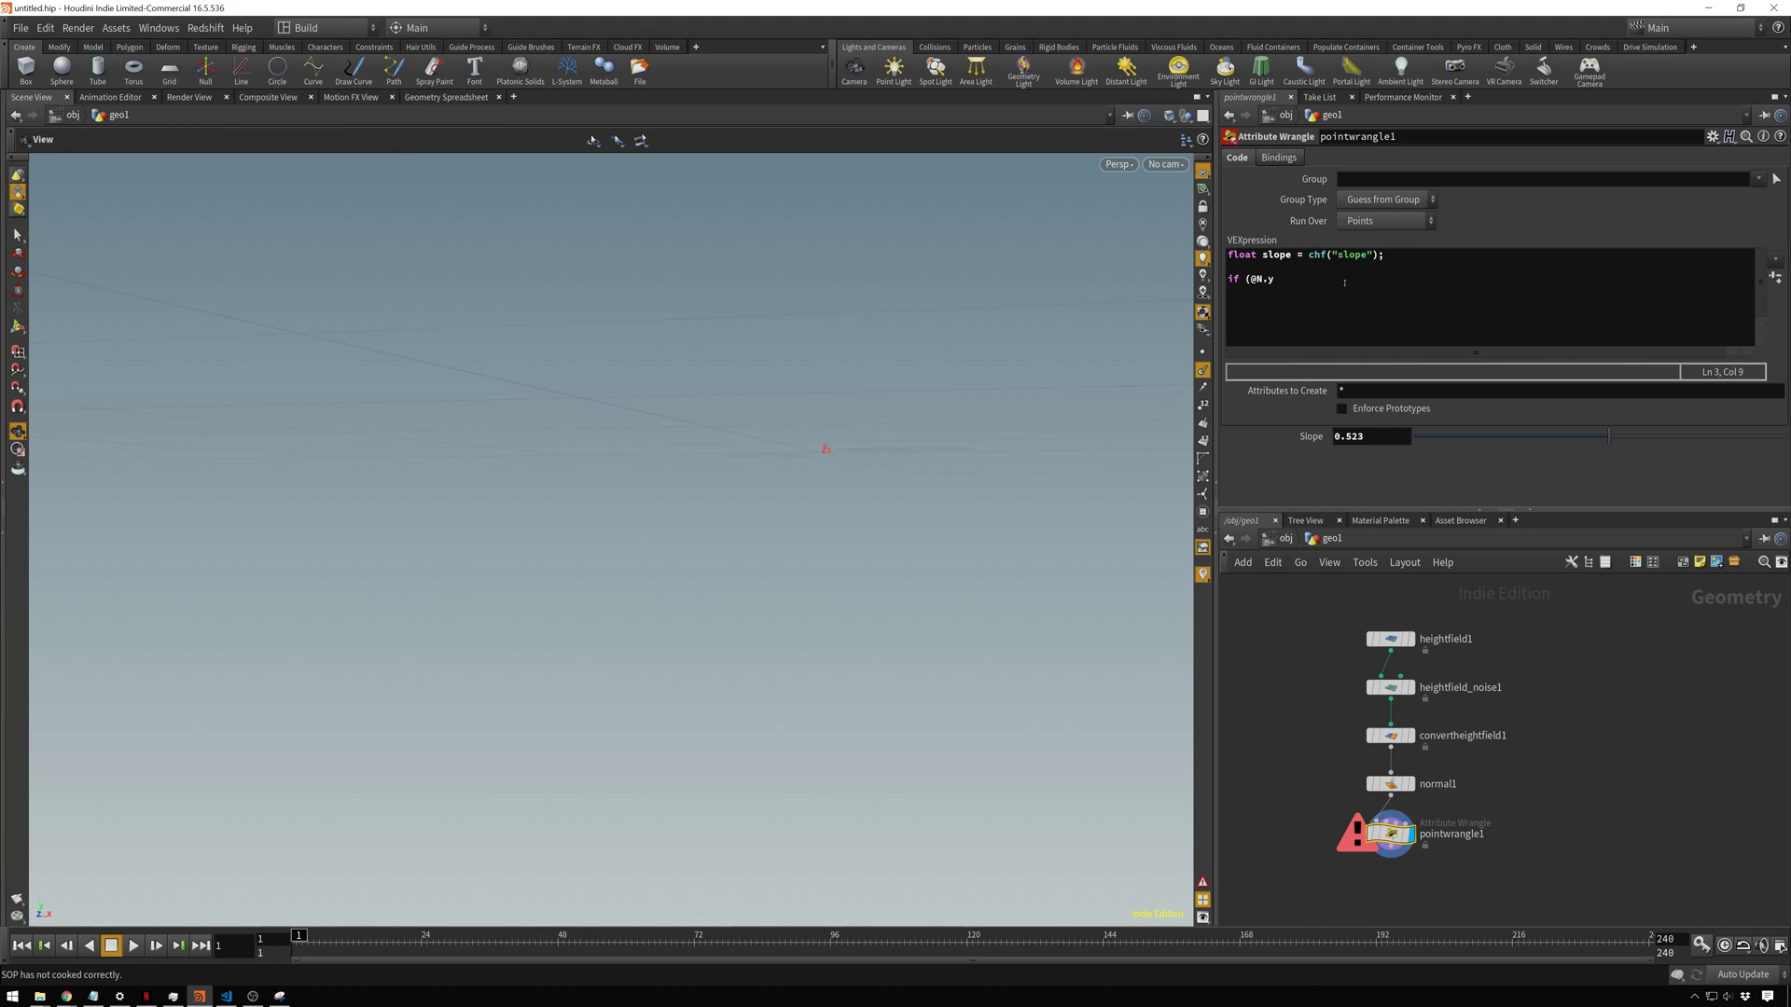
pyautogui.click(1344, 282)
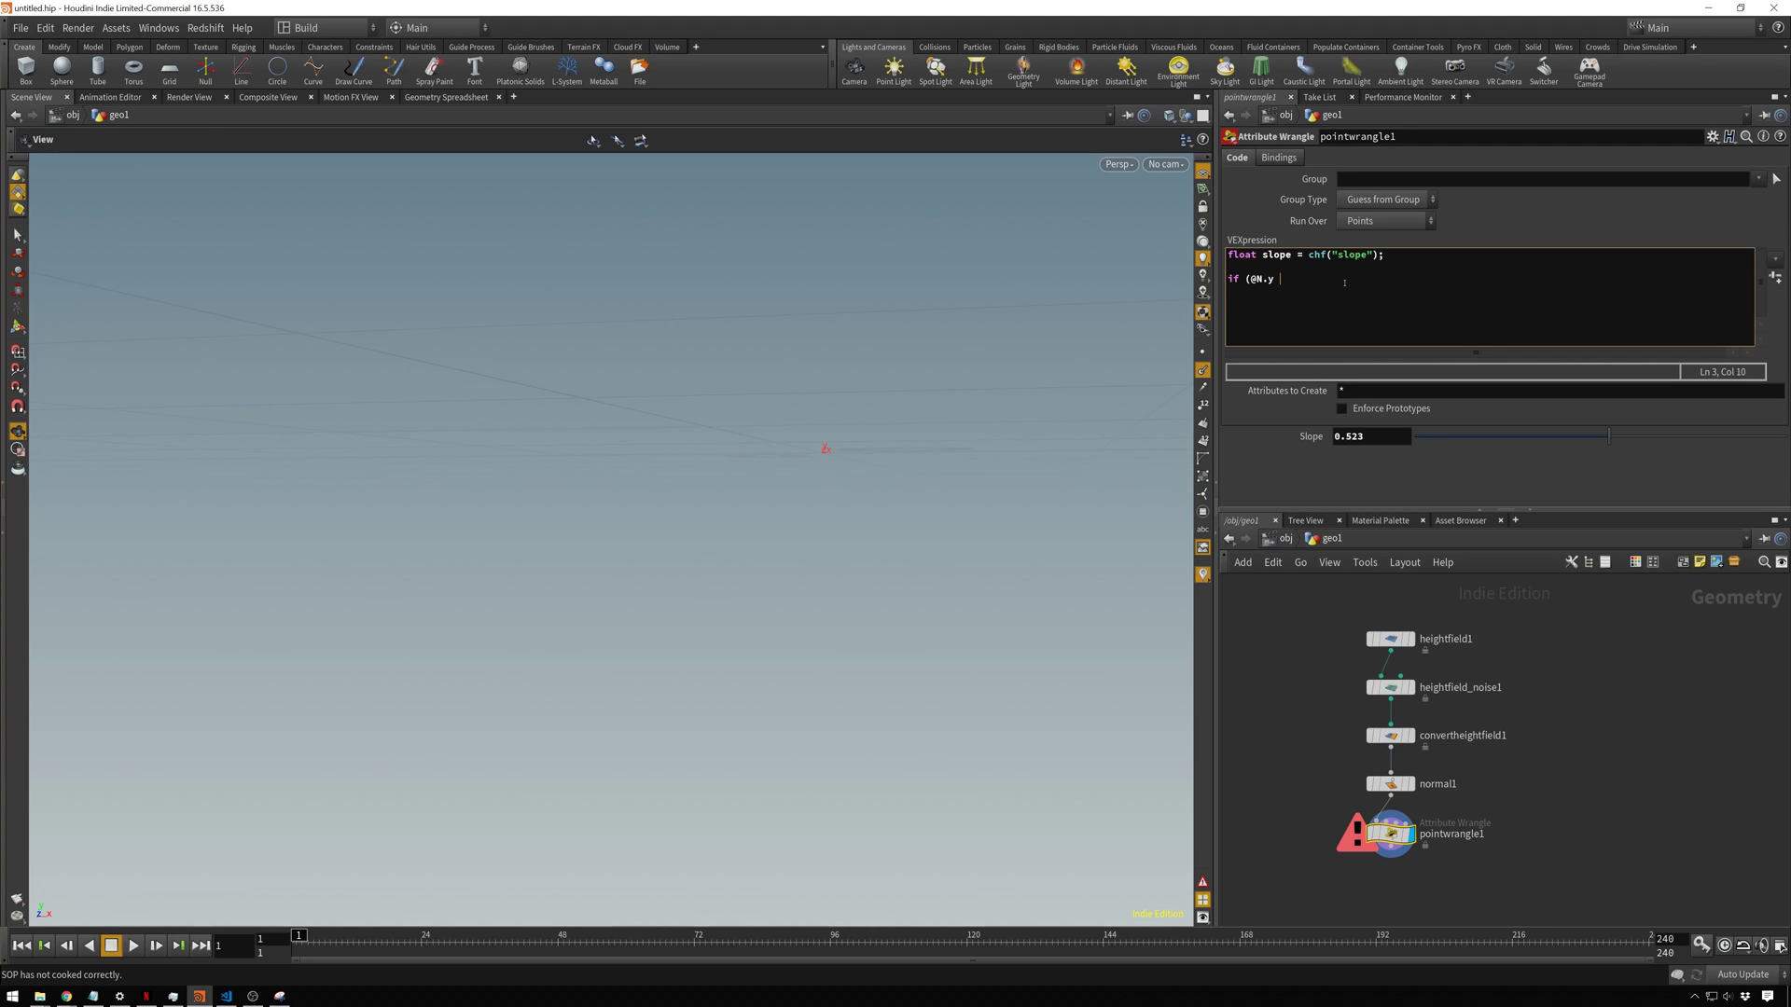
pyautogui.write('> slo')
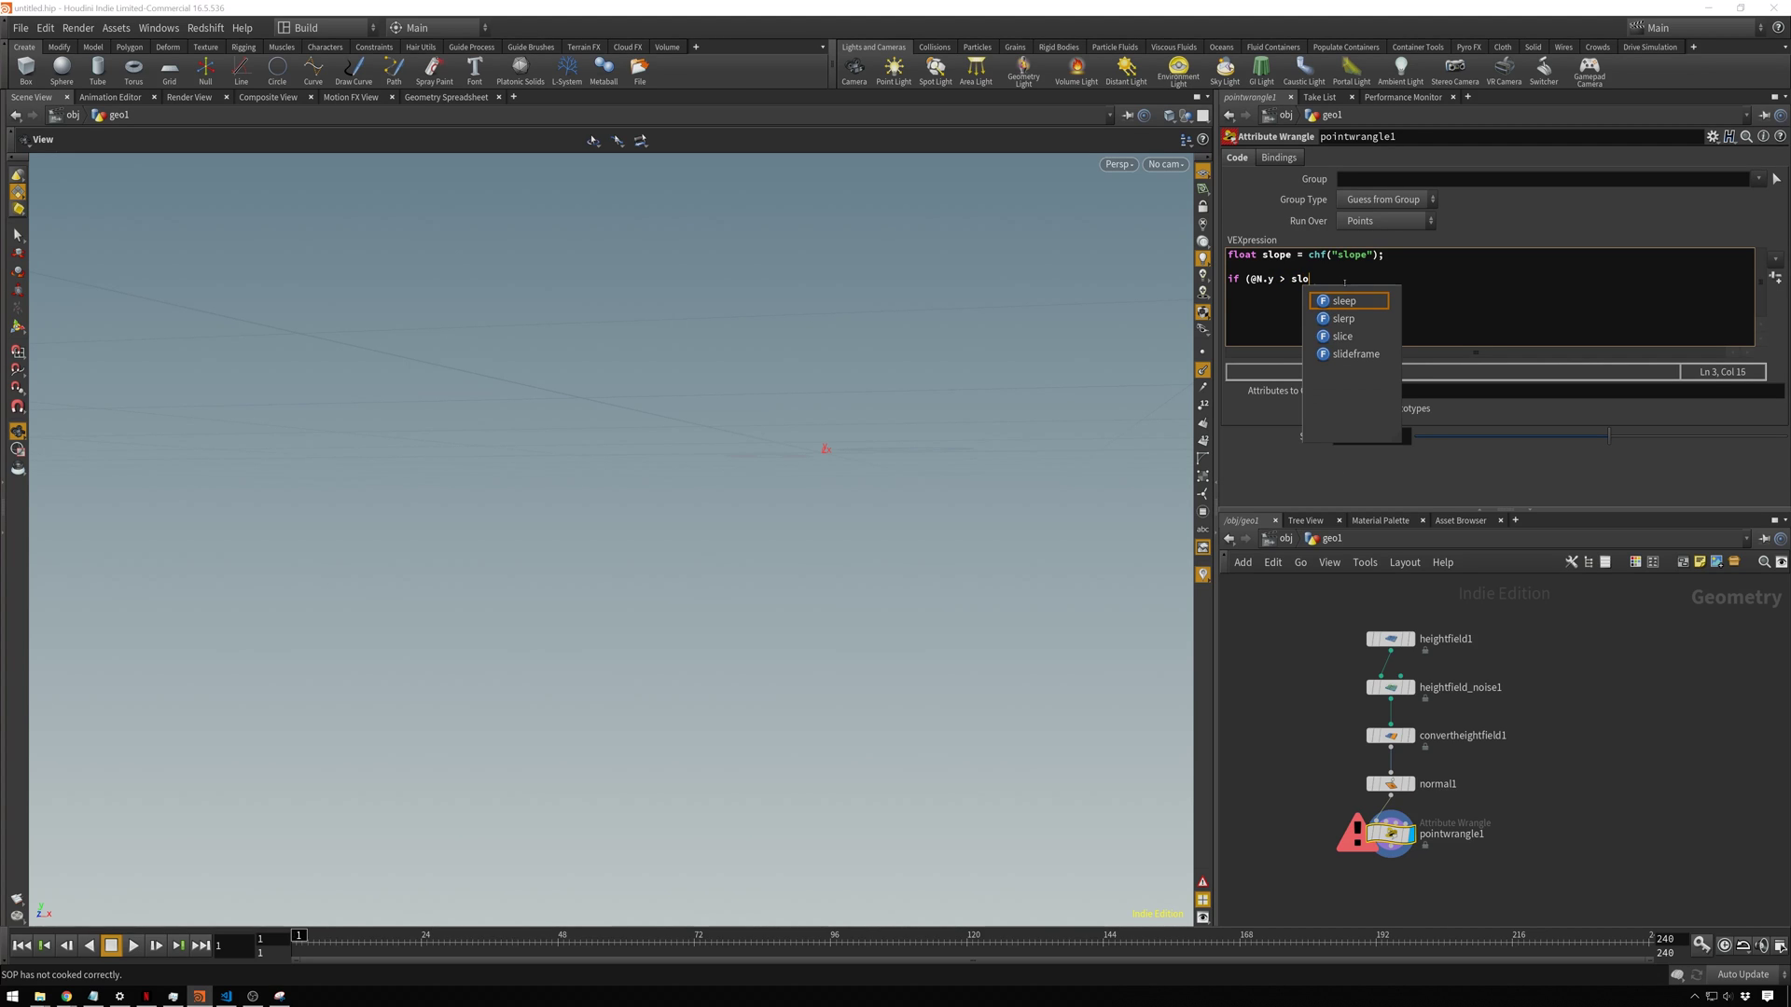
pyautogui.write('pe) ')
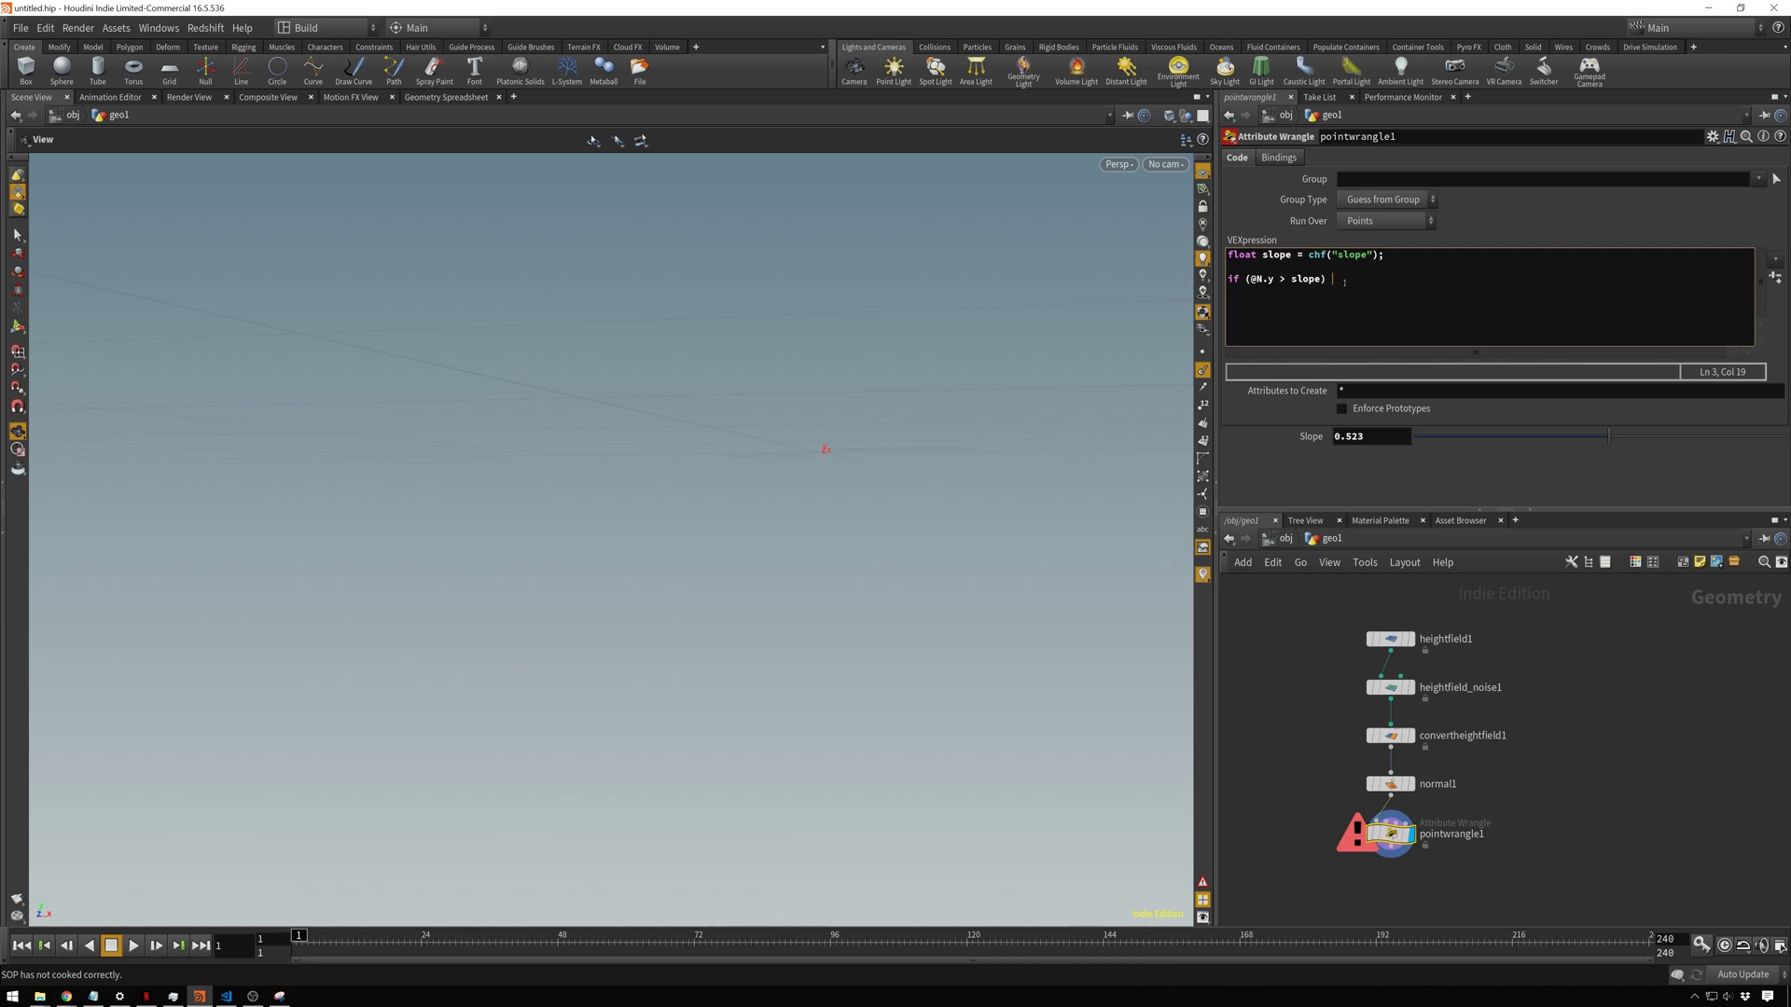
pyautogui.write('{')
pyautogui.press('Return')
pyautogui.press('Return')
pyautogui.write('}')
pyautogui.moveTo(1390, 833); pyautogui.dragTo(1390, 873)
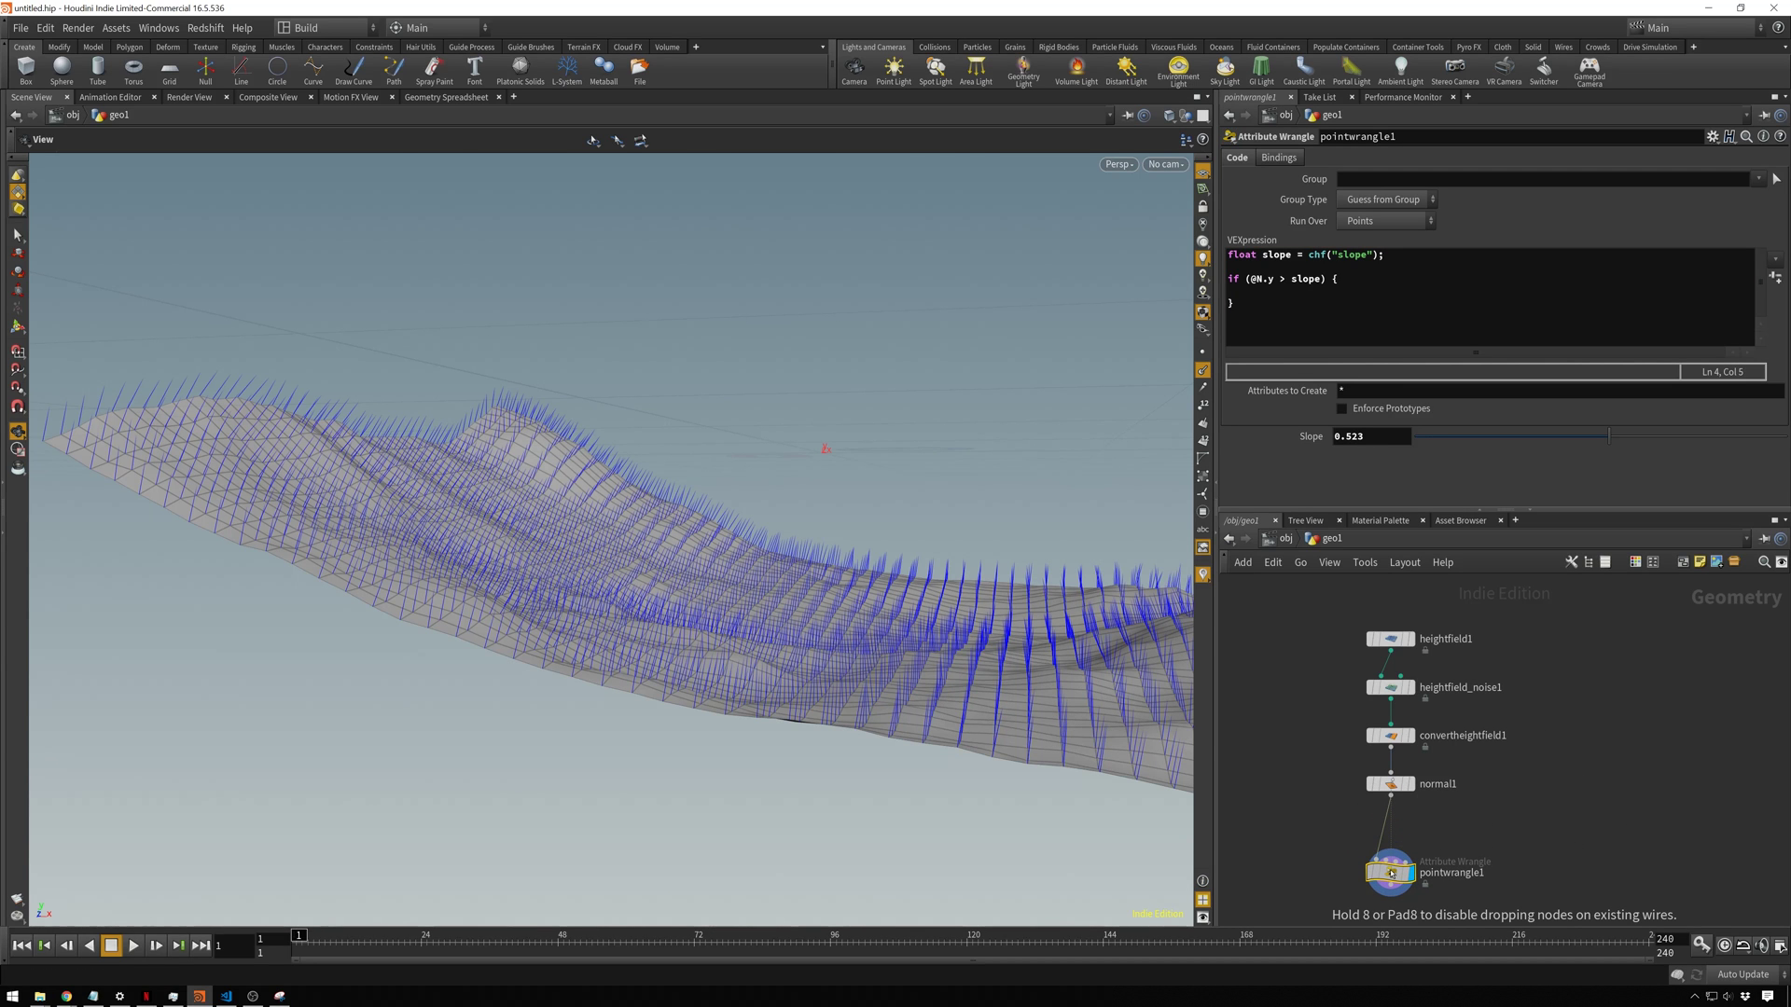
# Step: Wire a Group Create node between normal1 and pointwrangle1, set to Points and named 'place'
pyautogui.press('Tab')
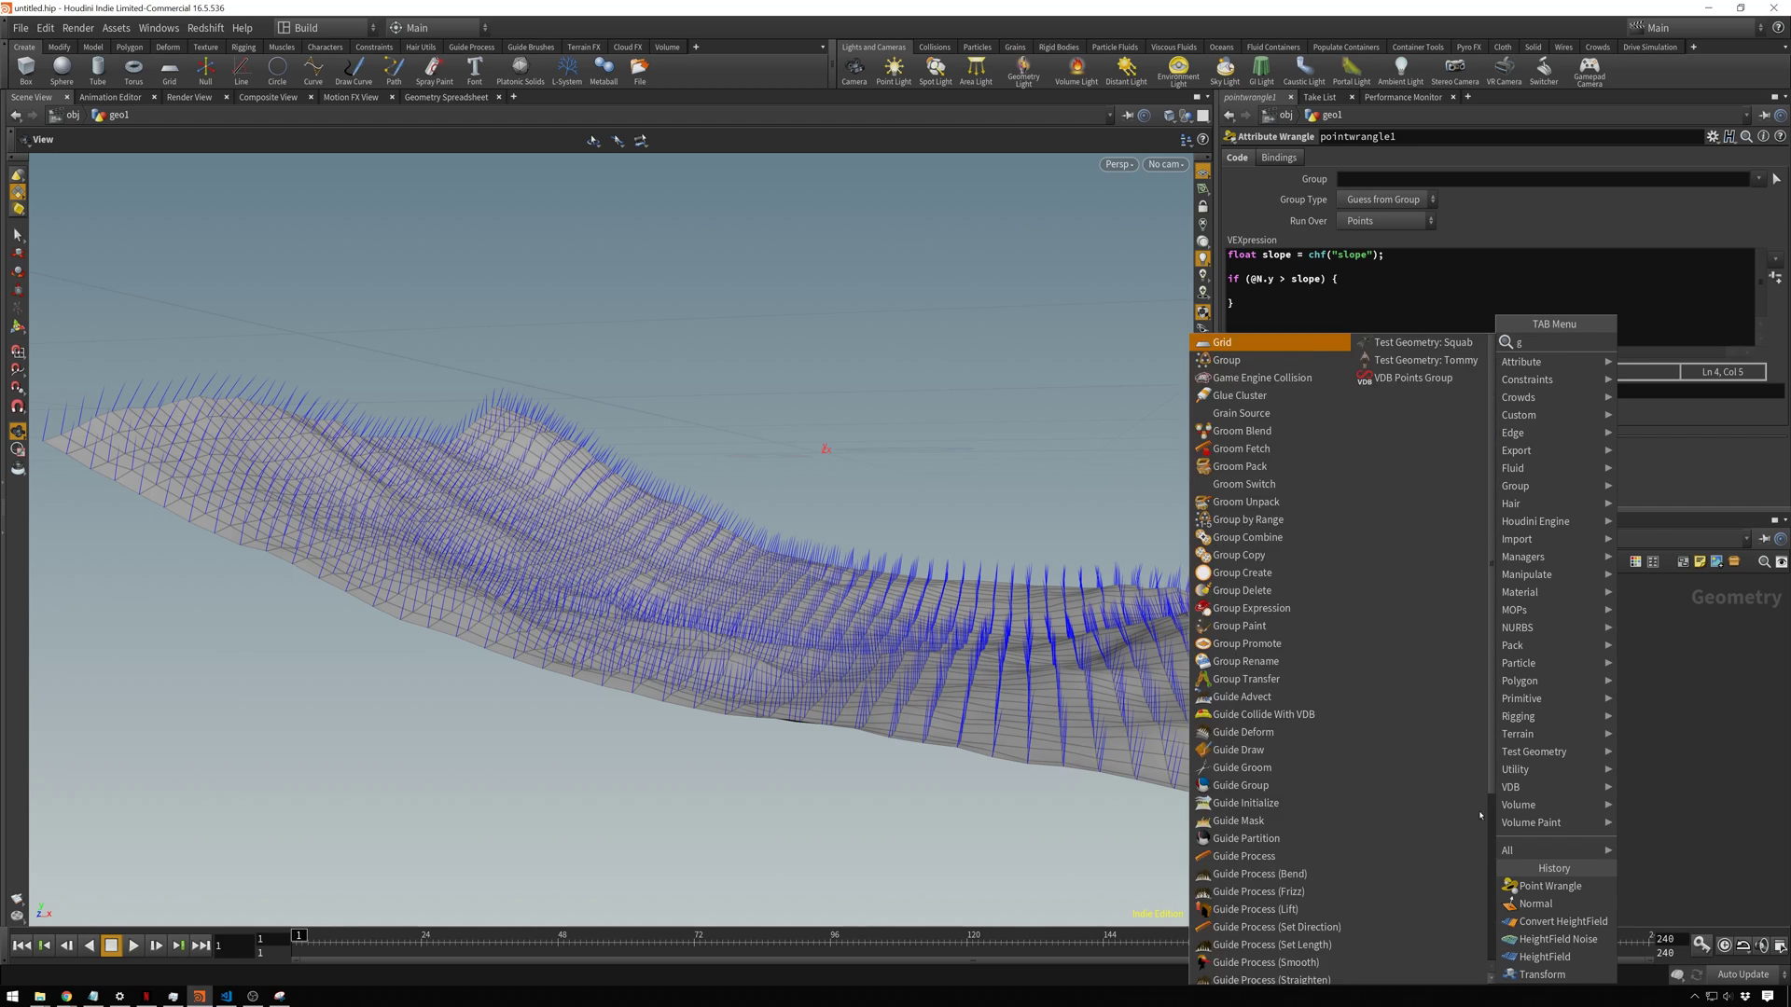
pyautogui.click(1670, 342)
pyautogui.click(1479, 811)
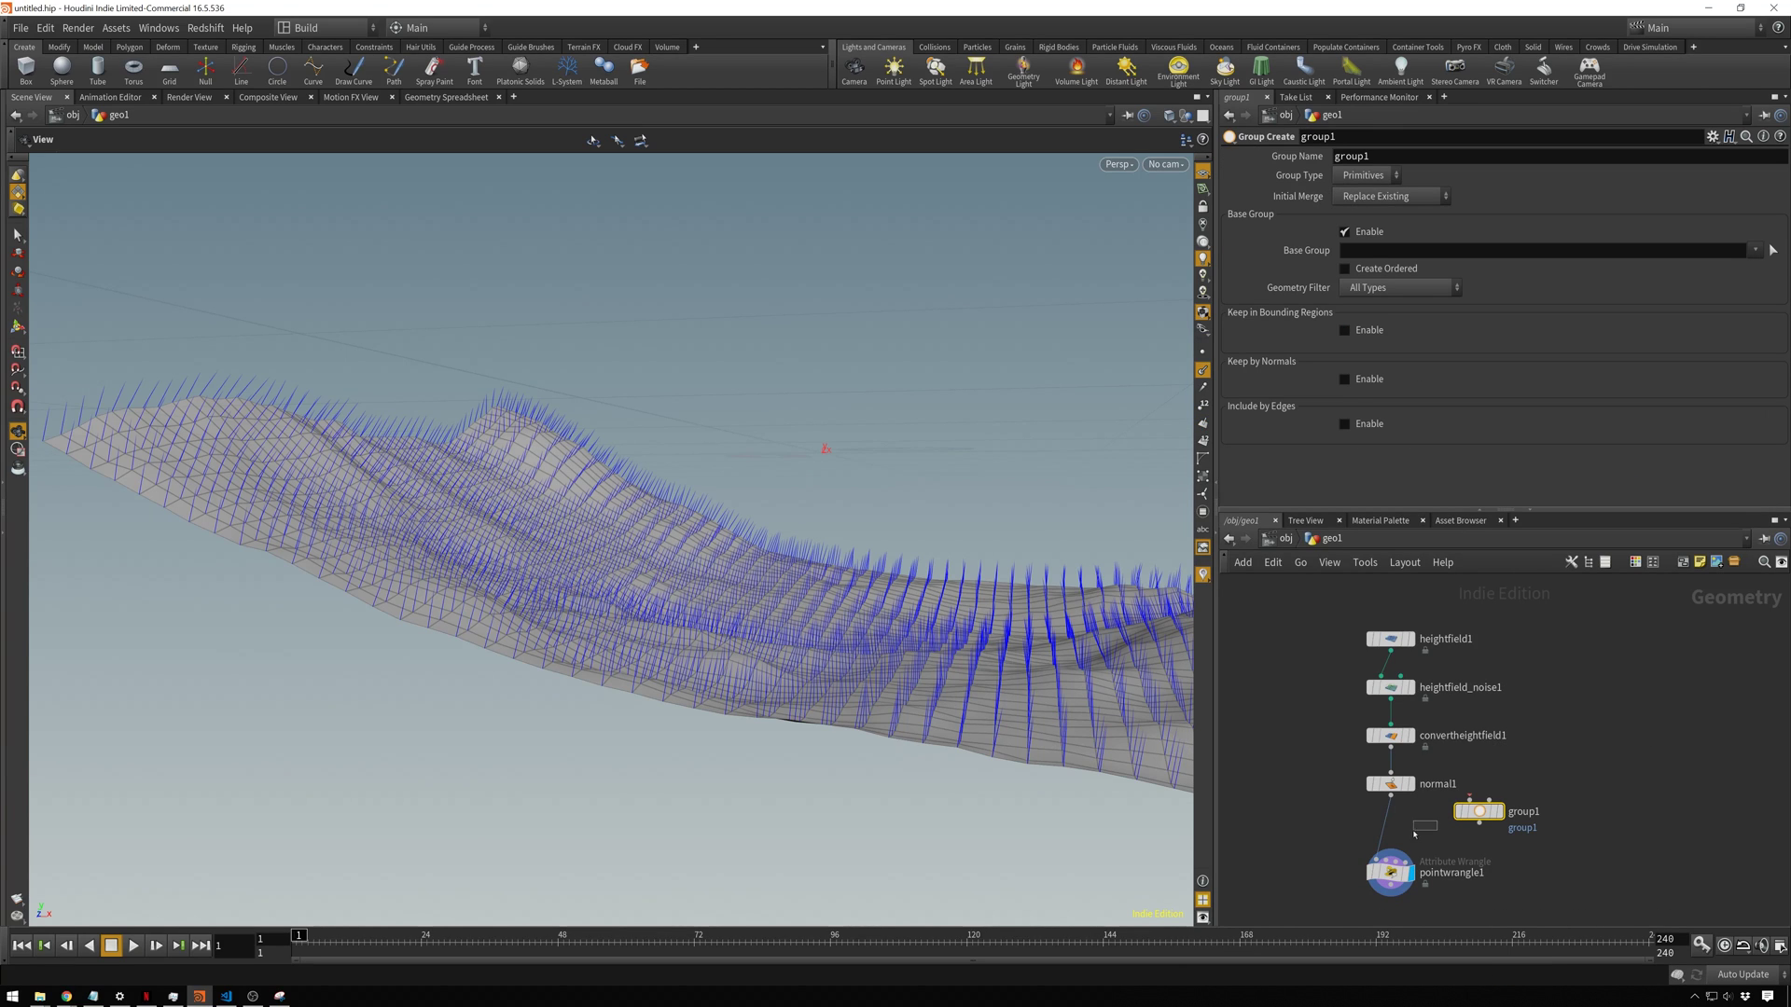
pyautogui.moveTo(1480, 811); pyautogui.dragTo(1396, 833)
pyautogui.click(1367, 175)
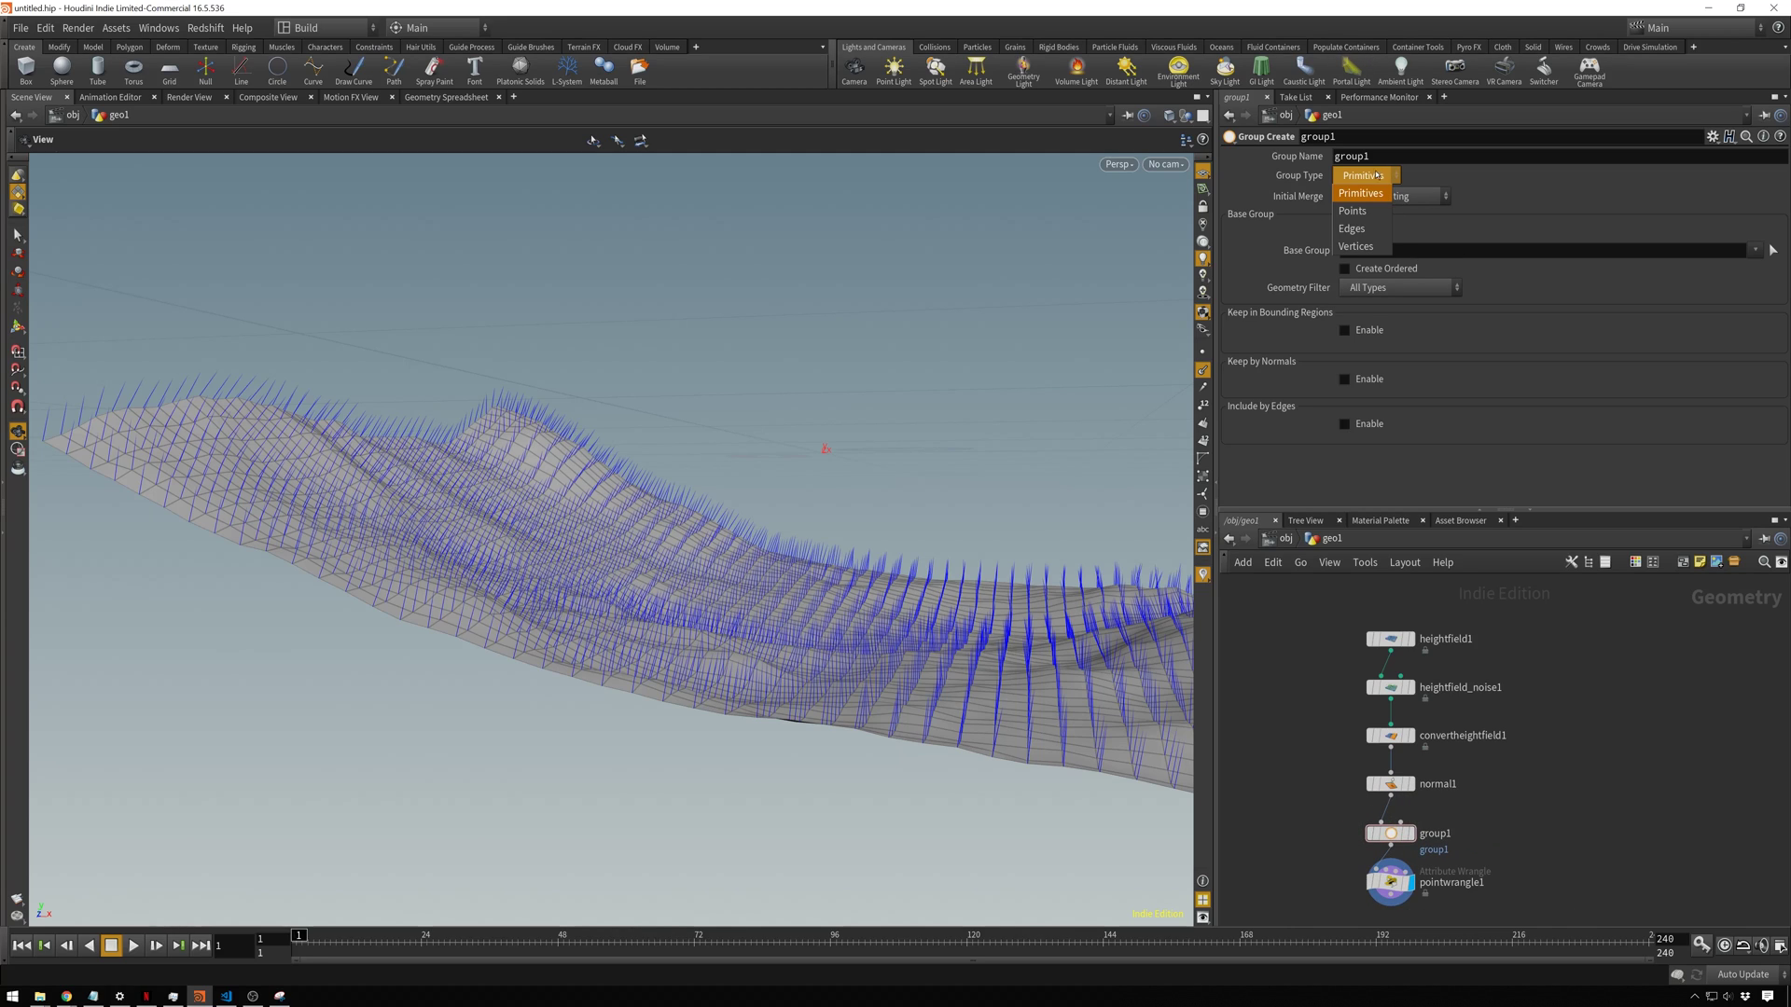
pyautogui.click(1363, 196)
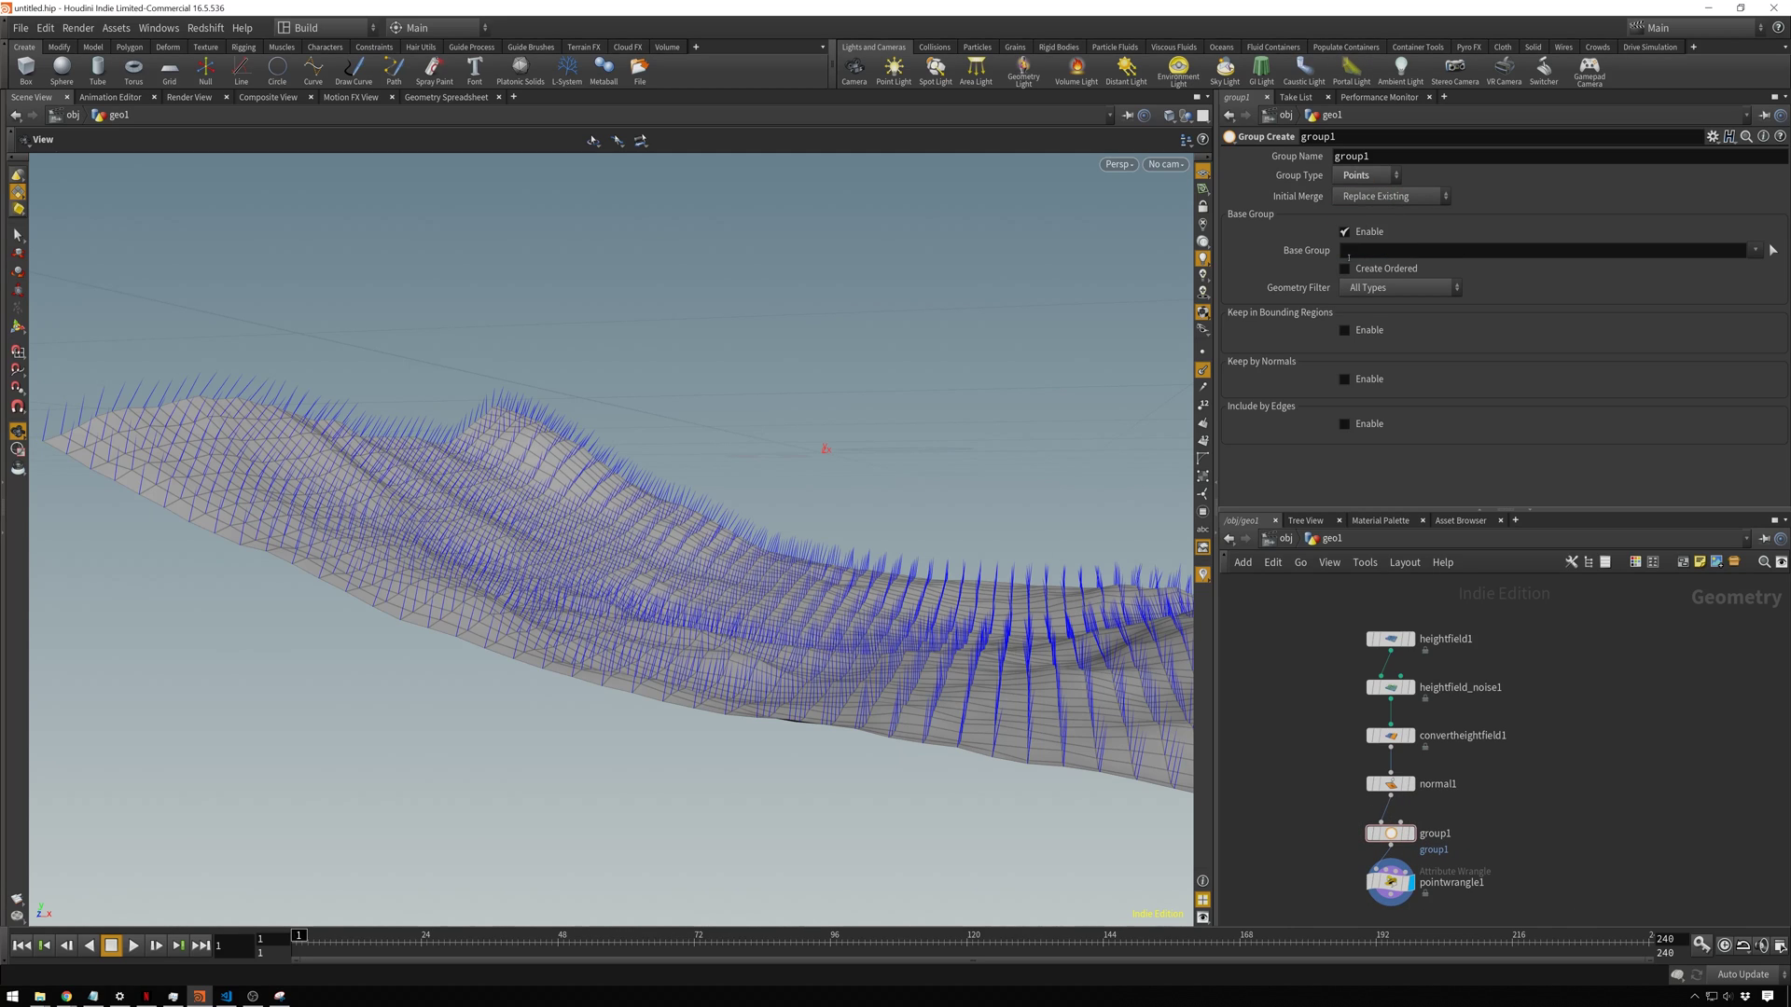
pyautogui.doubleClick(1378, 158)
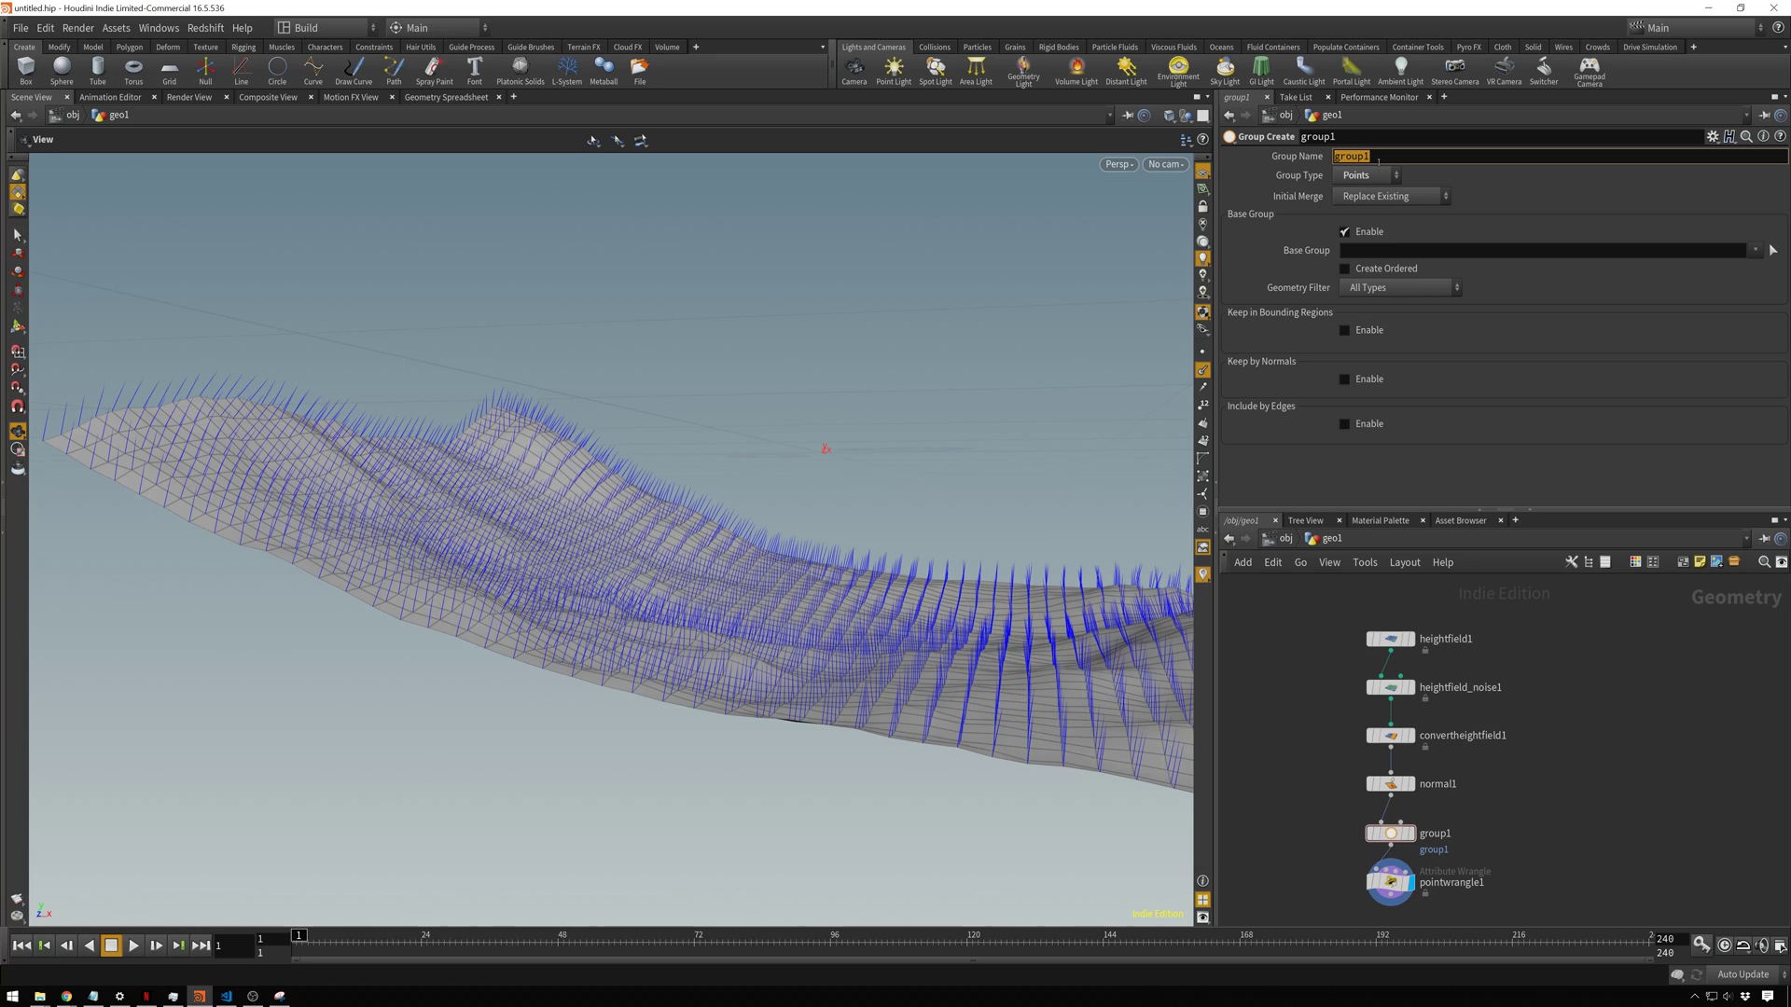
pyautogui.write('place')
pyautogui.press('Return')
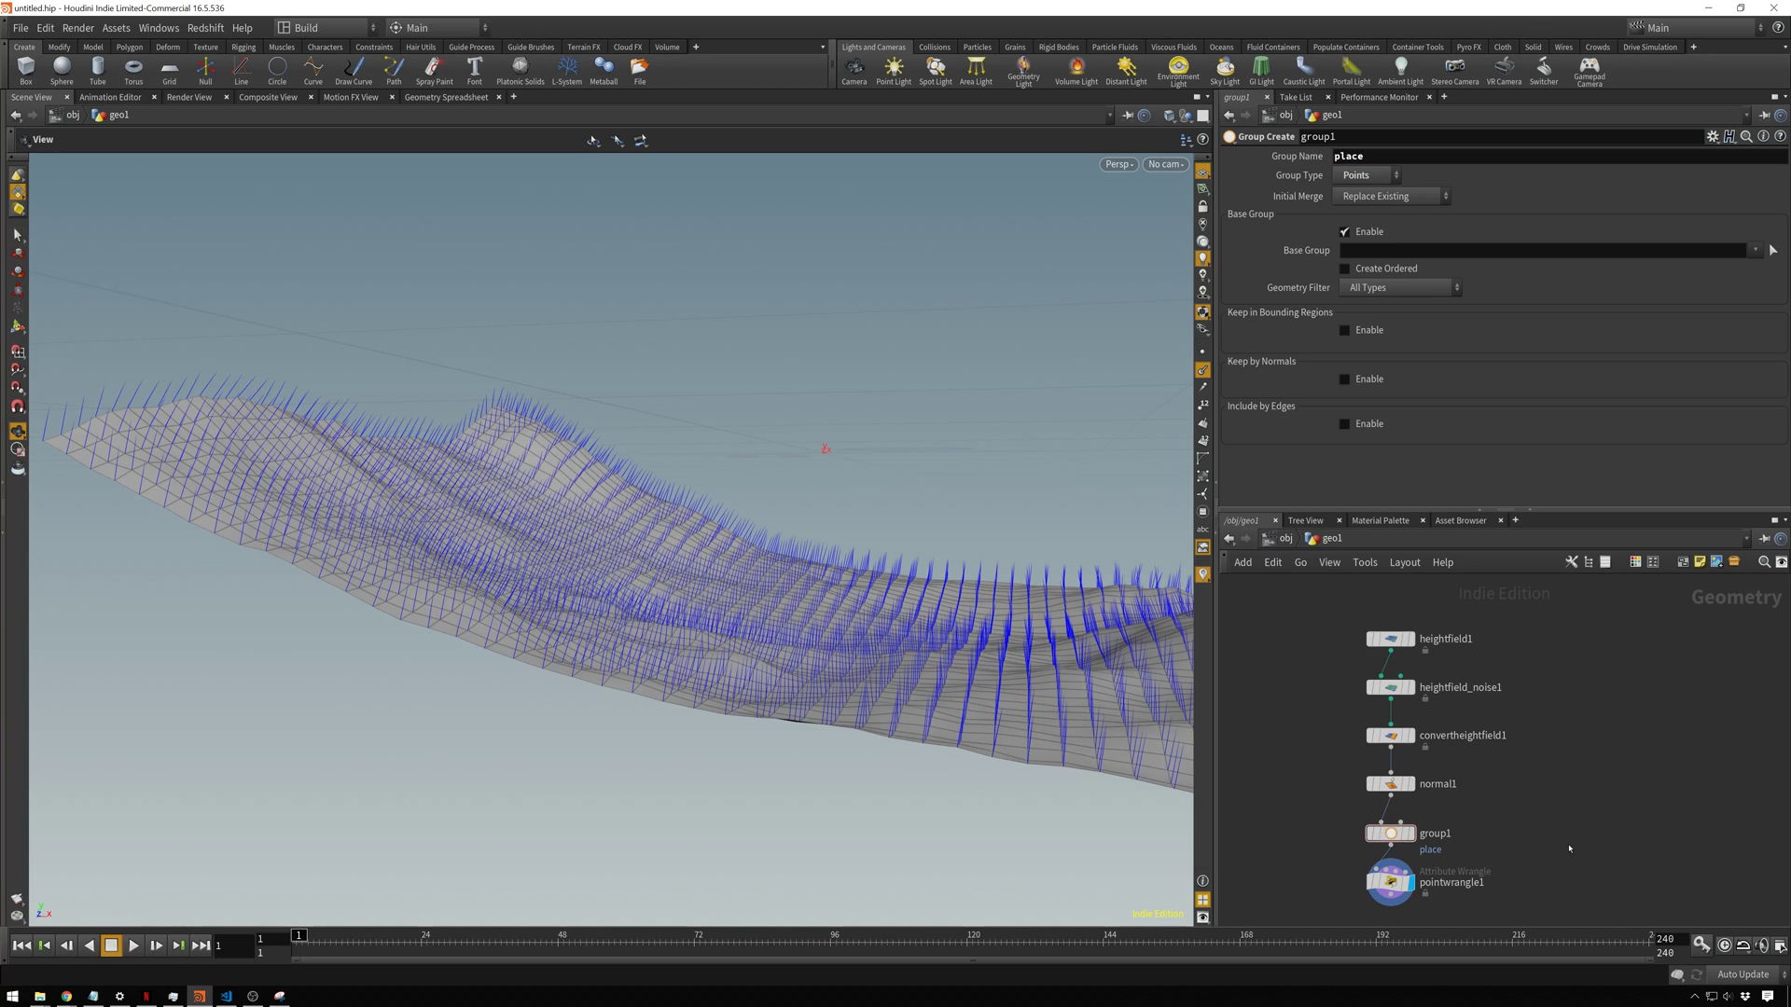
pyautogui.click(1391, 881)
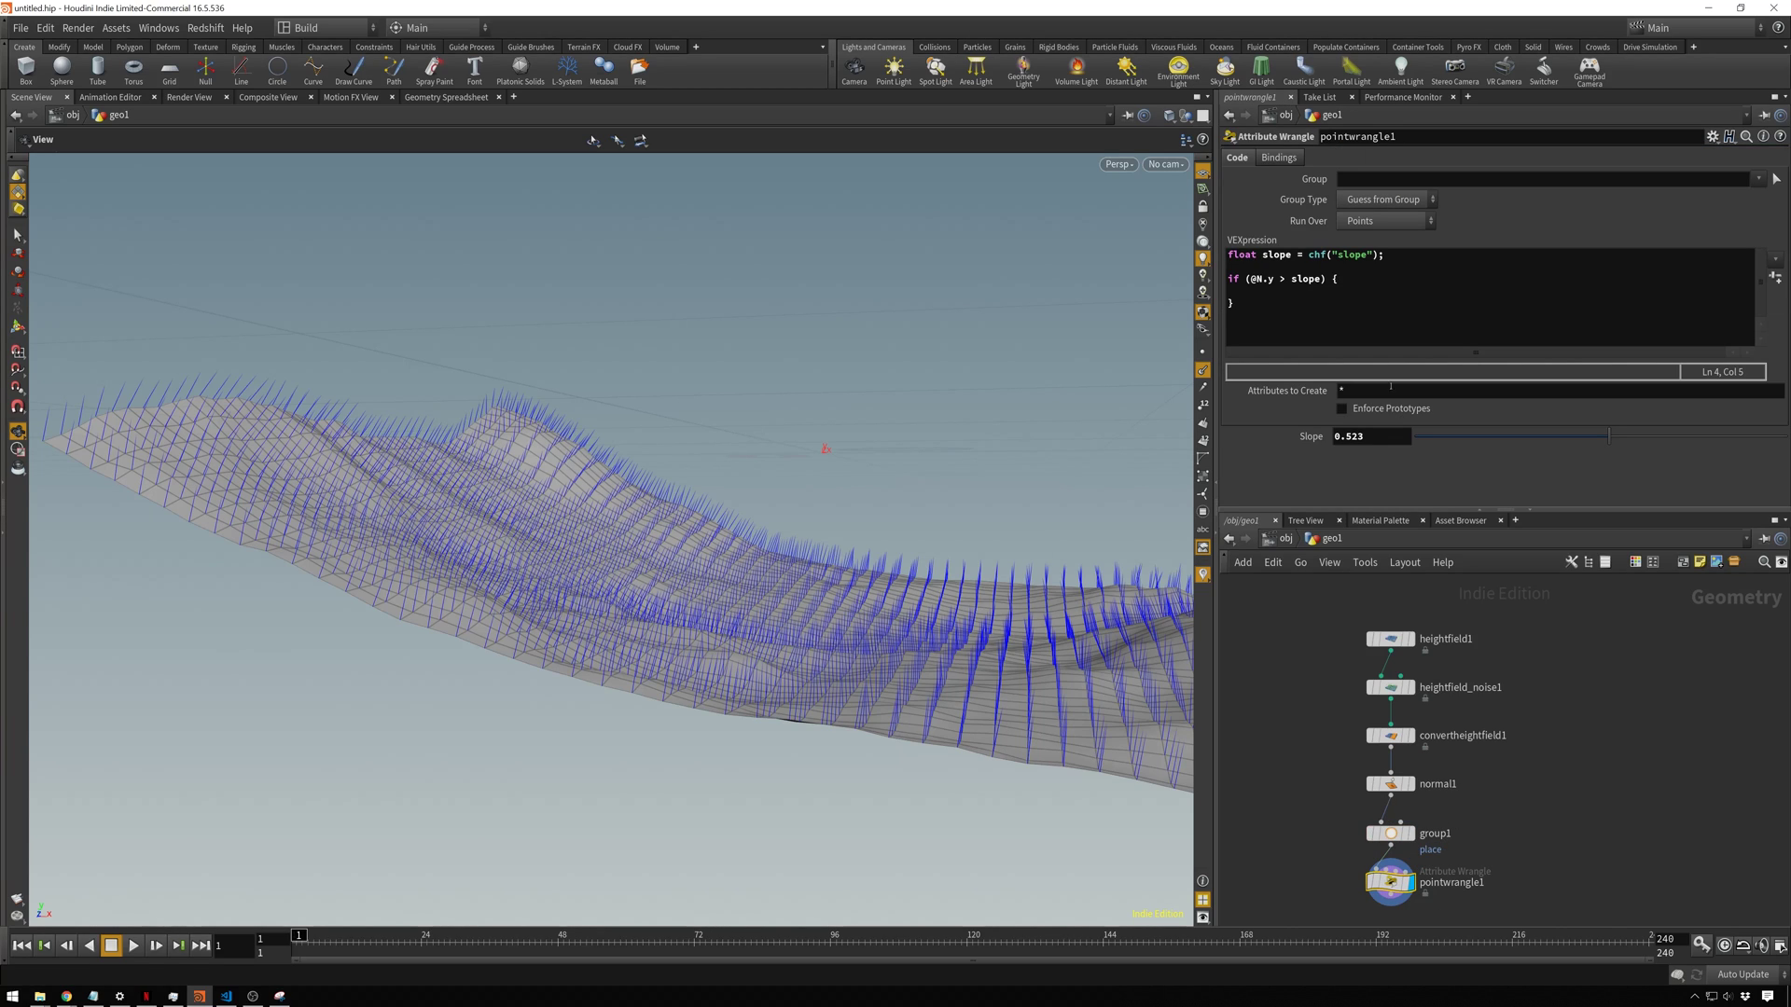
pyautogui.click(1296, 288)
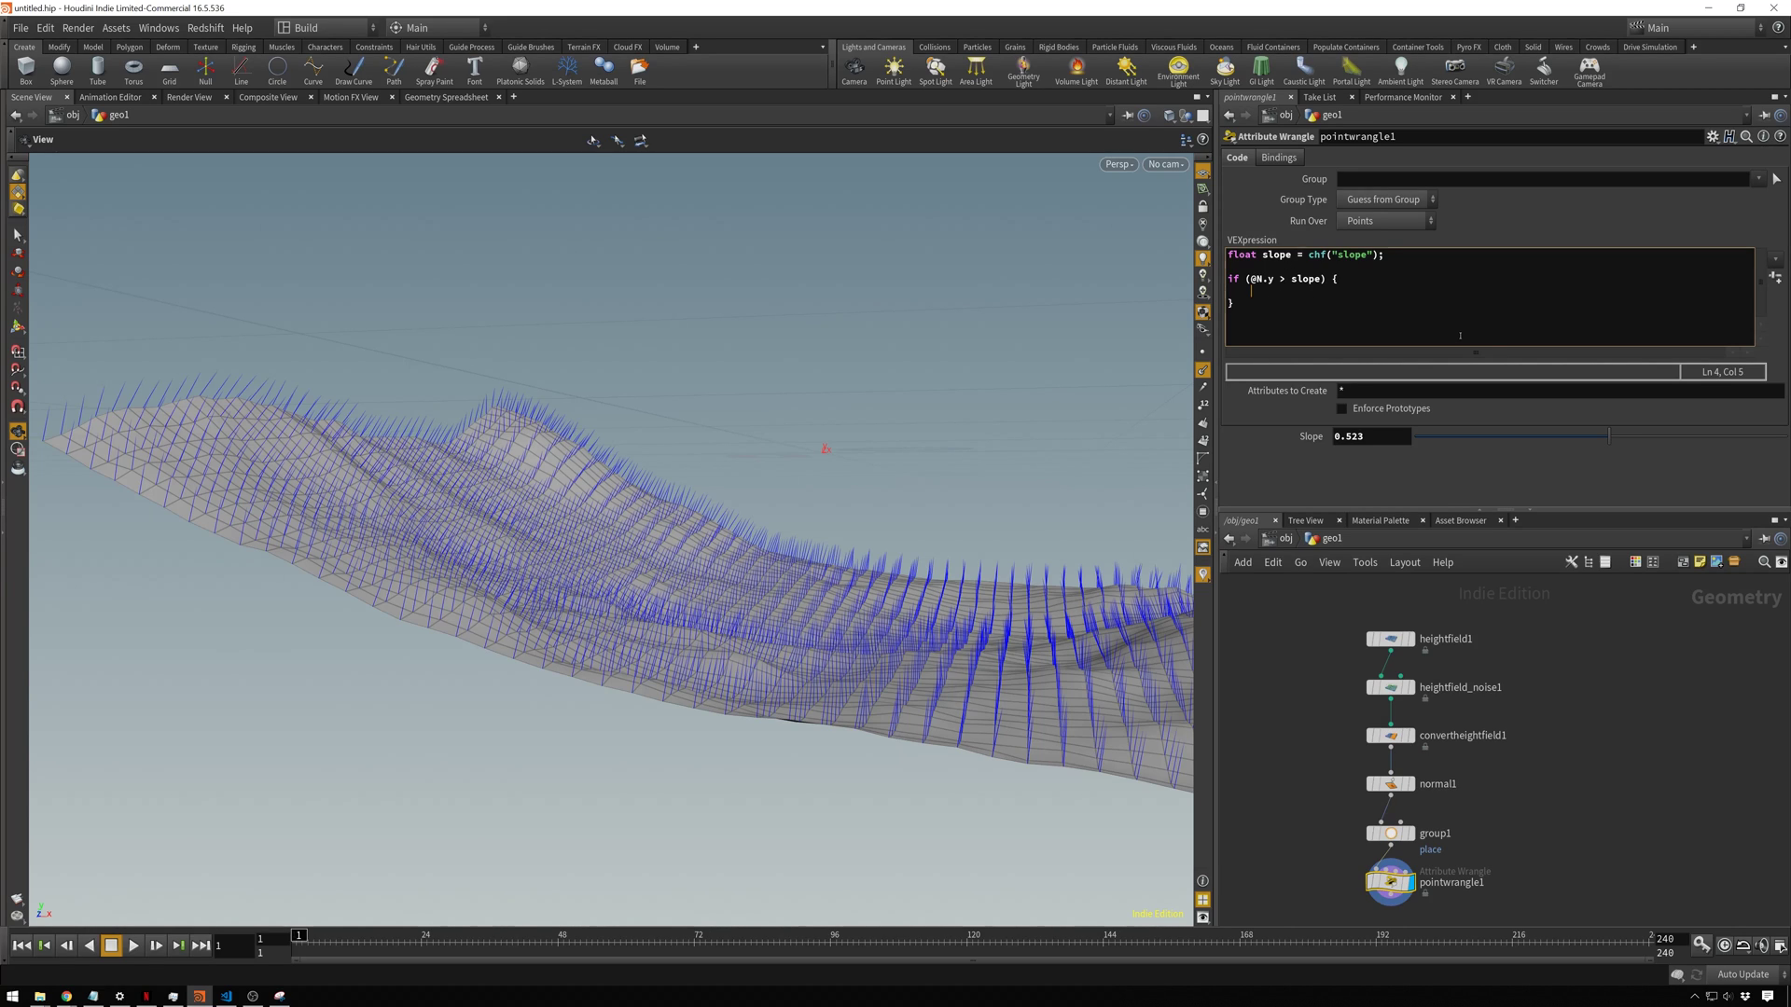
pyautogui.write('setpointgroup')
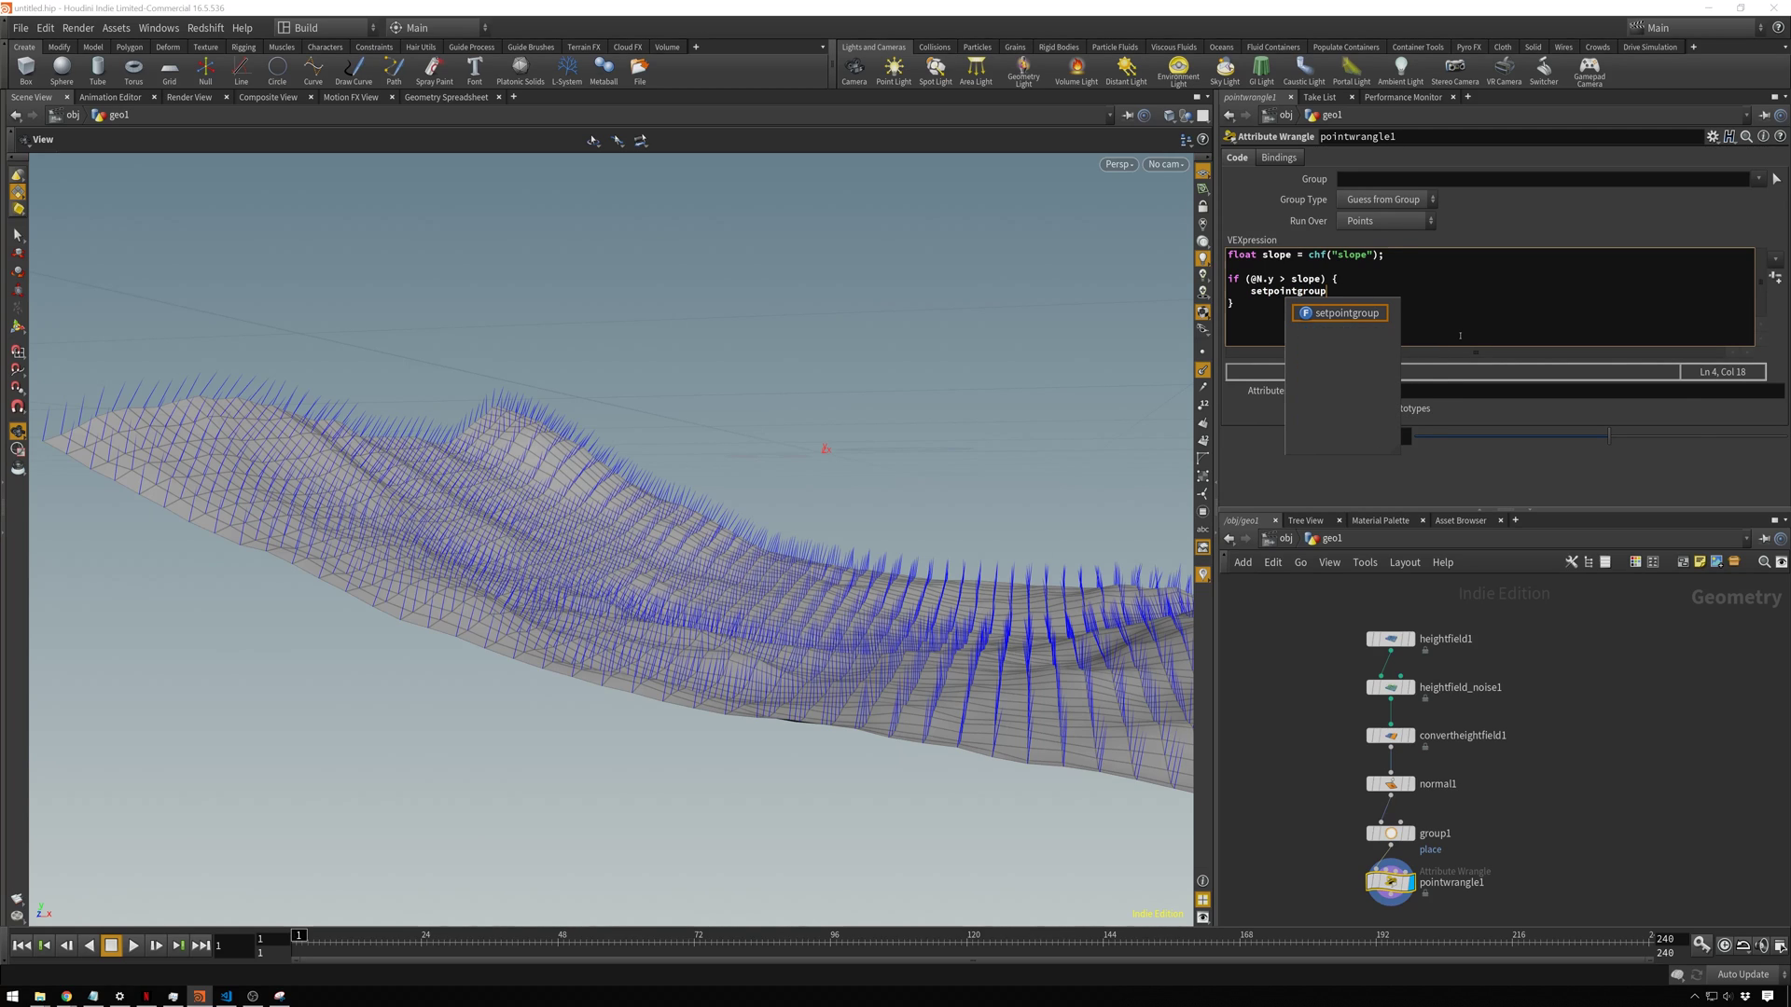
pyautogui.press('Escape')
pyautogui.write('(0,')
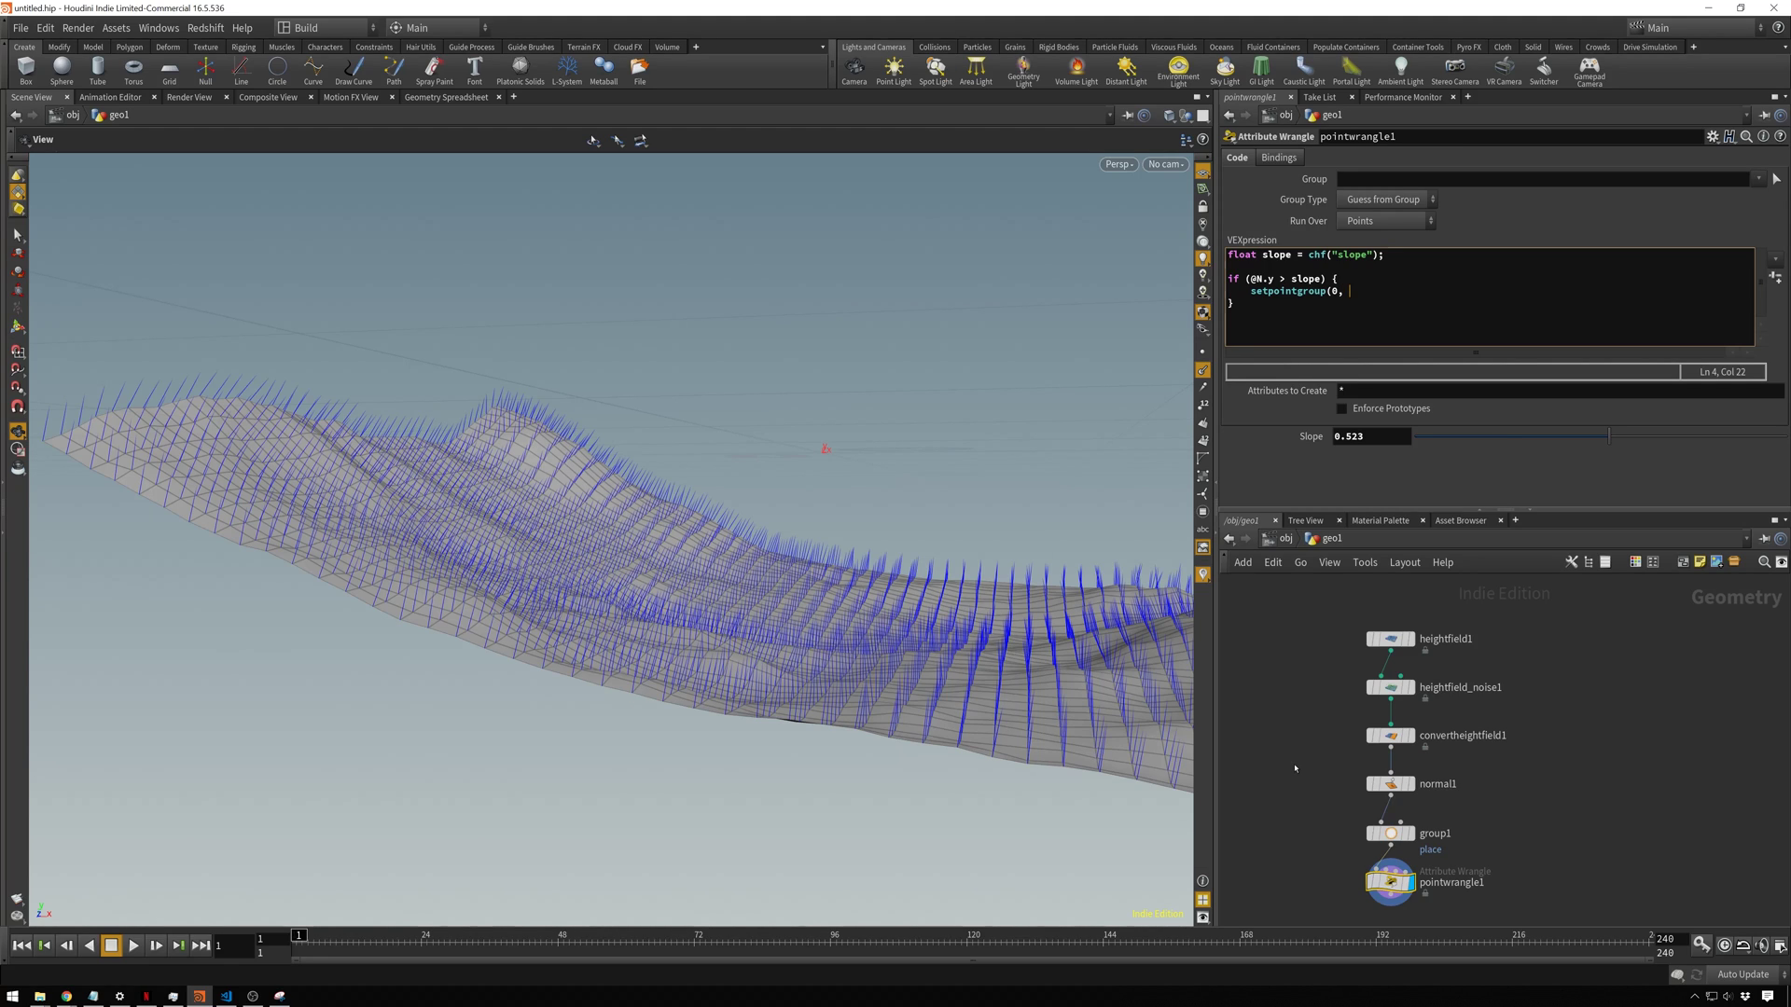
pyautogui.write('place"')
pyautogui.write(', @ptnum,')
pyautogui.write('0, "set")')
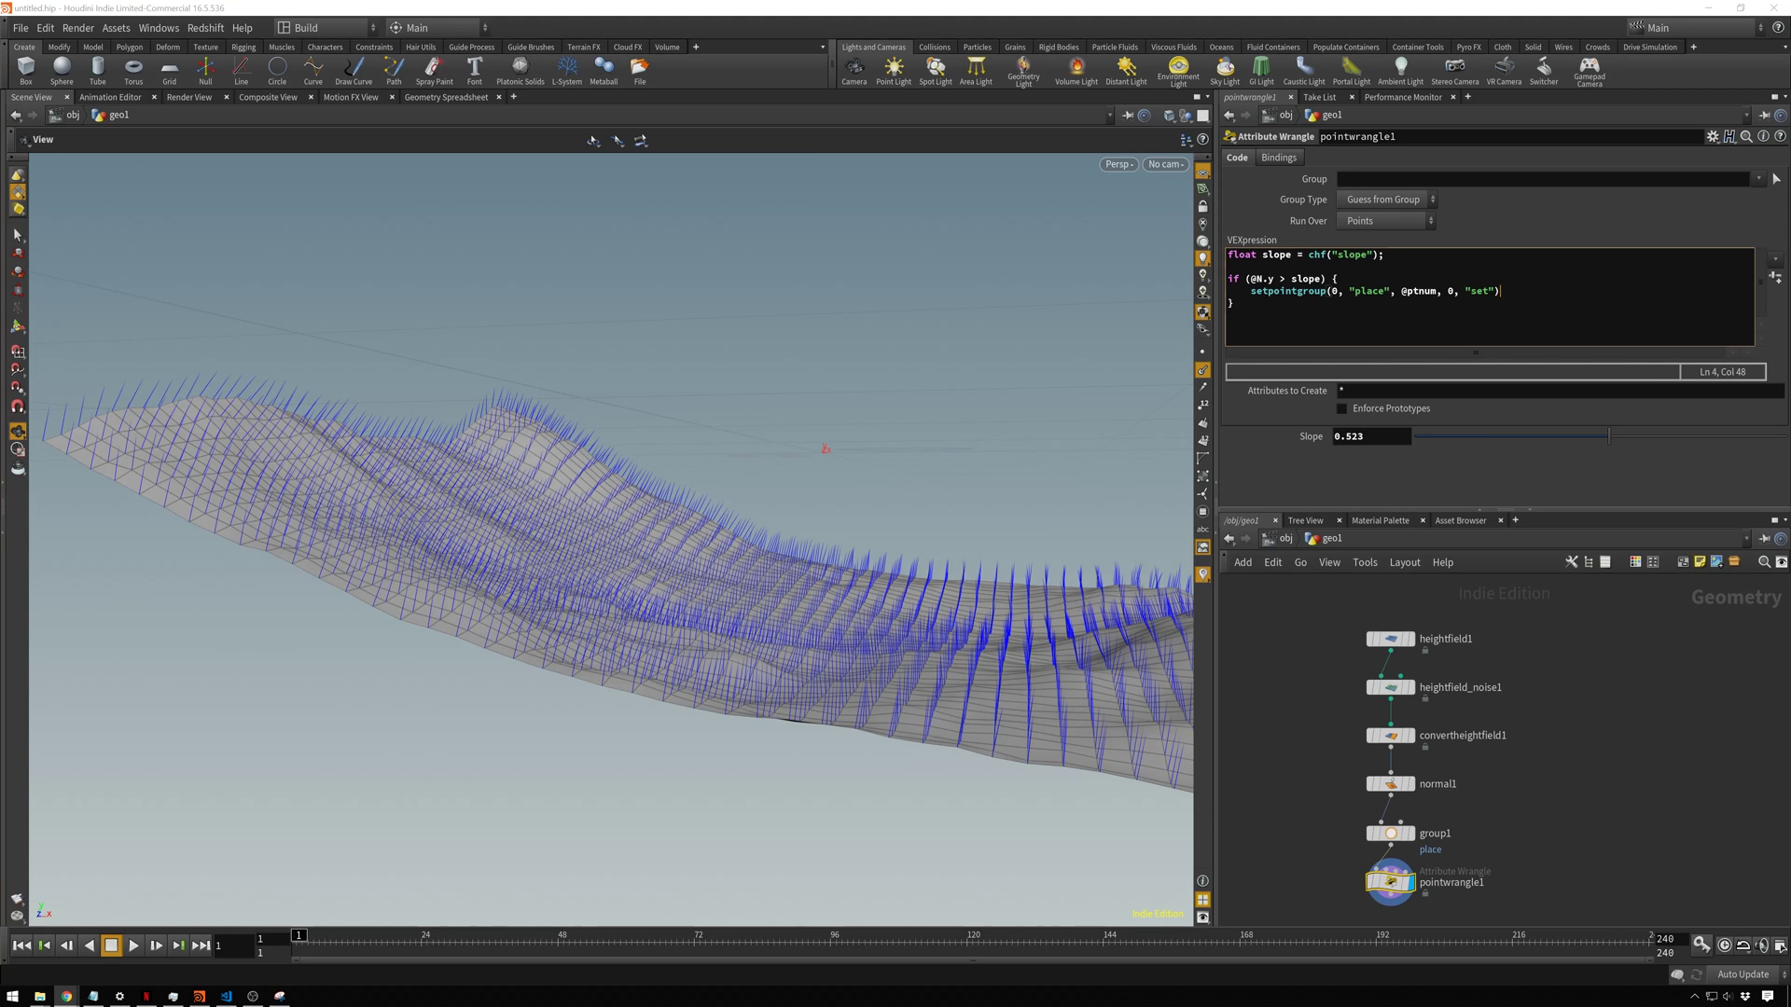
pyautogui.hotkey('alt', 'Tab')
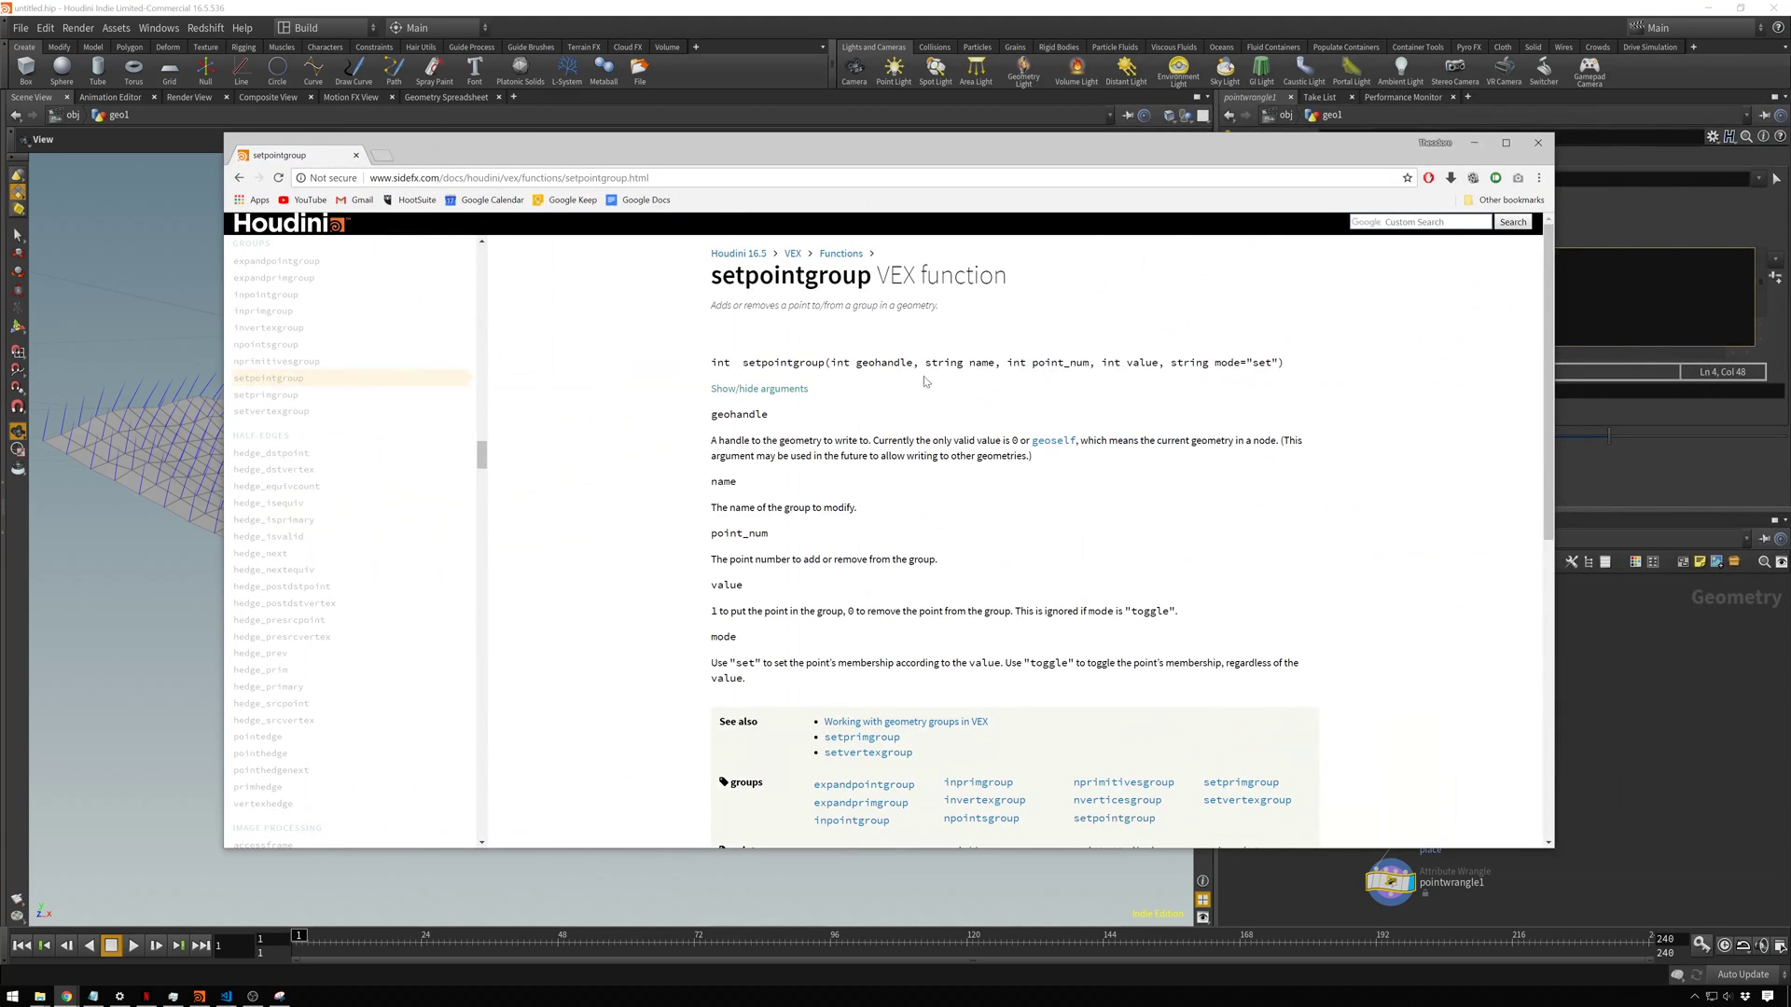
pyautogui.click(1474, 143)
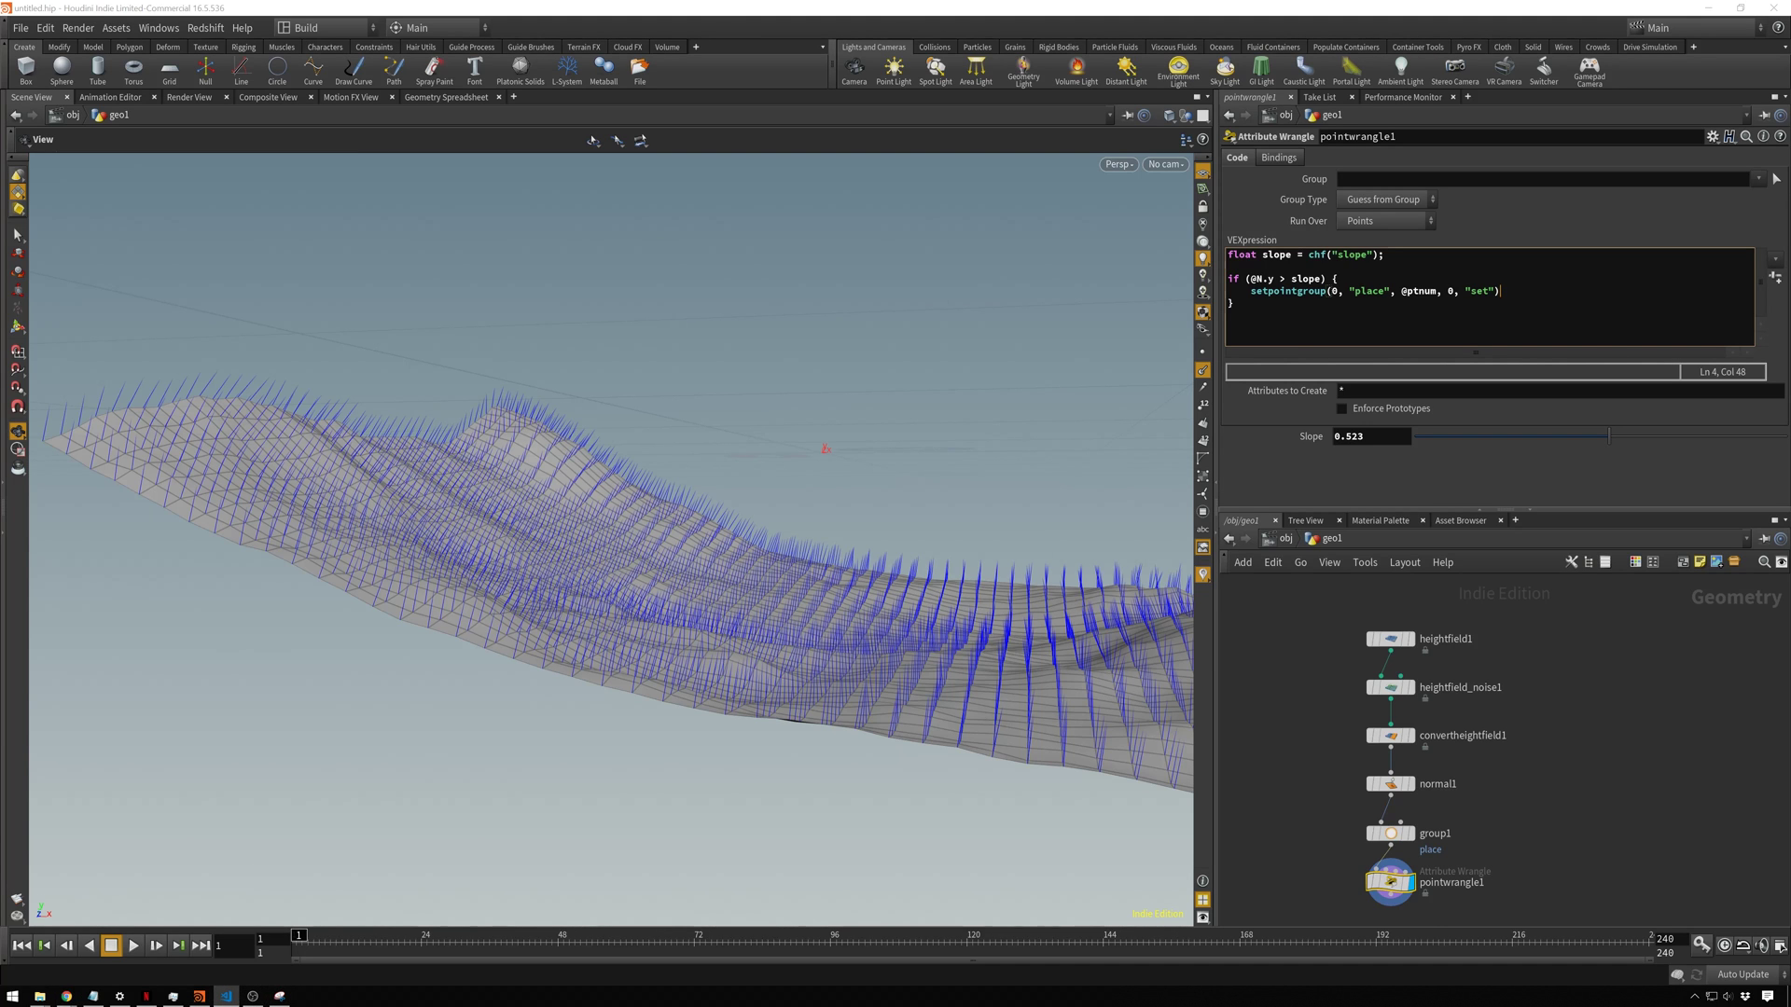
pyautogui.click(225, 997)
pyautogui.moveTo(731, 8); pyautogui.dragTo(933, 399)
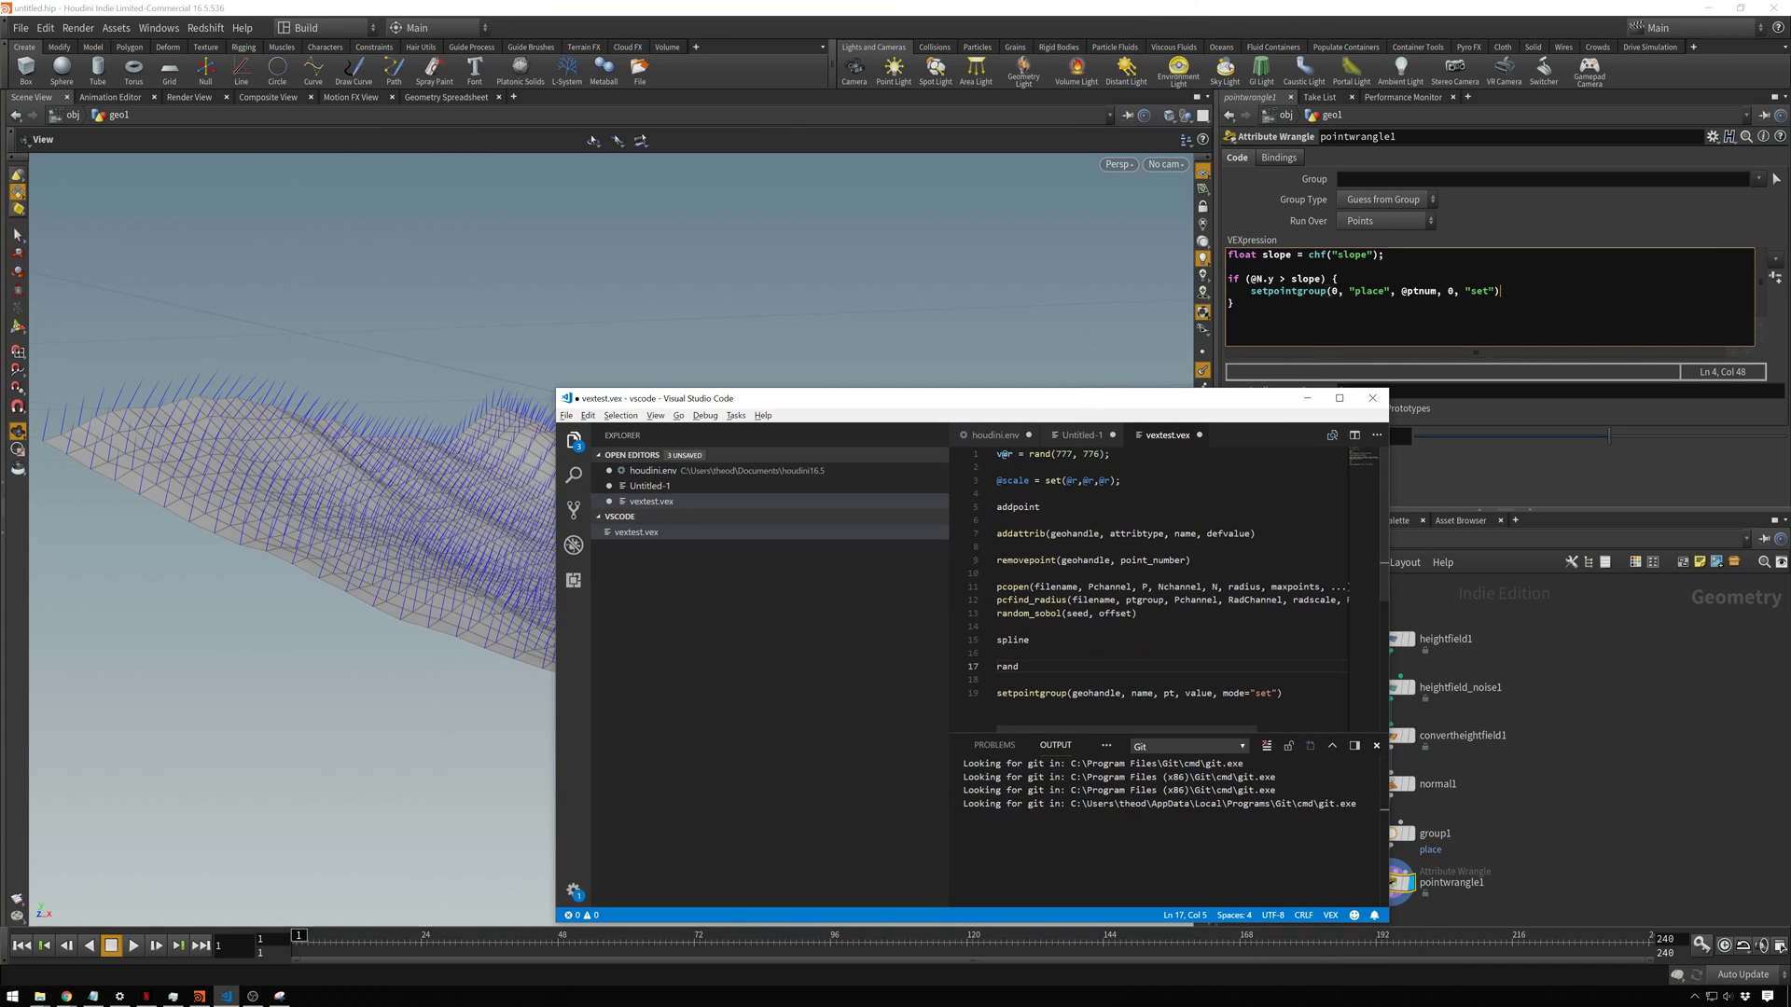
pyautogui.click(1330, 915)
pyautogui.moveTo(998, 626); pyautogui.dragTo(1030, 640)
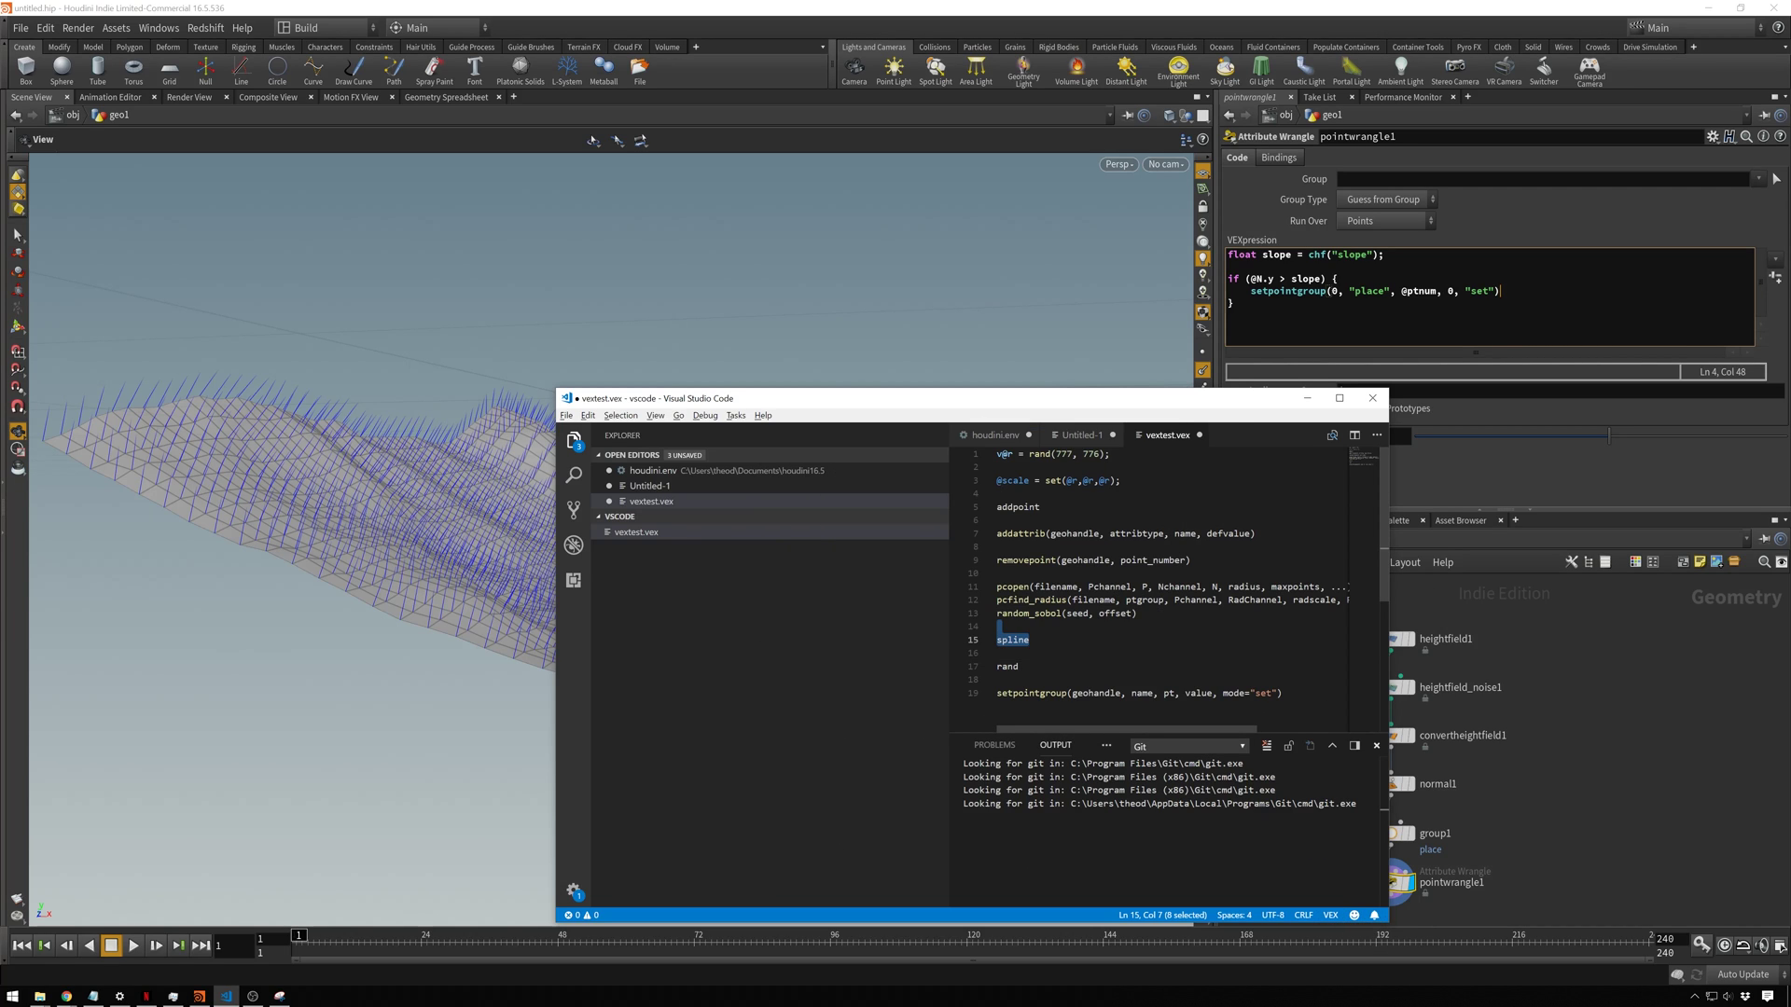
pyautogui.click(1281, 693)
pyautogui.hotkey('shift', 'Home')
pyautogui.write('set')
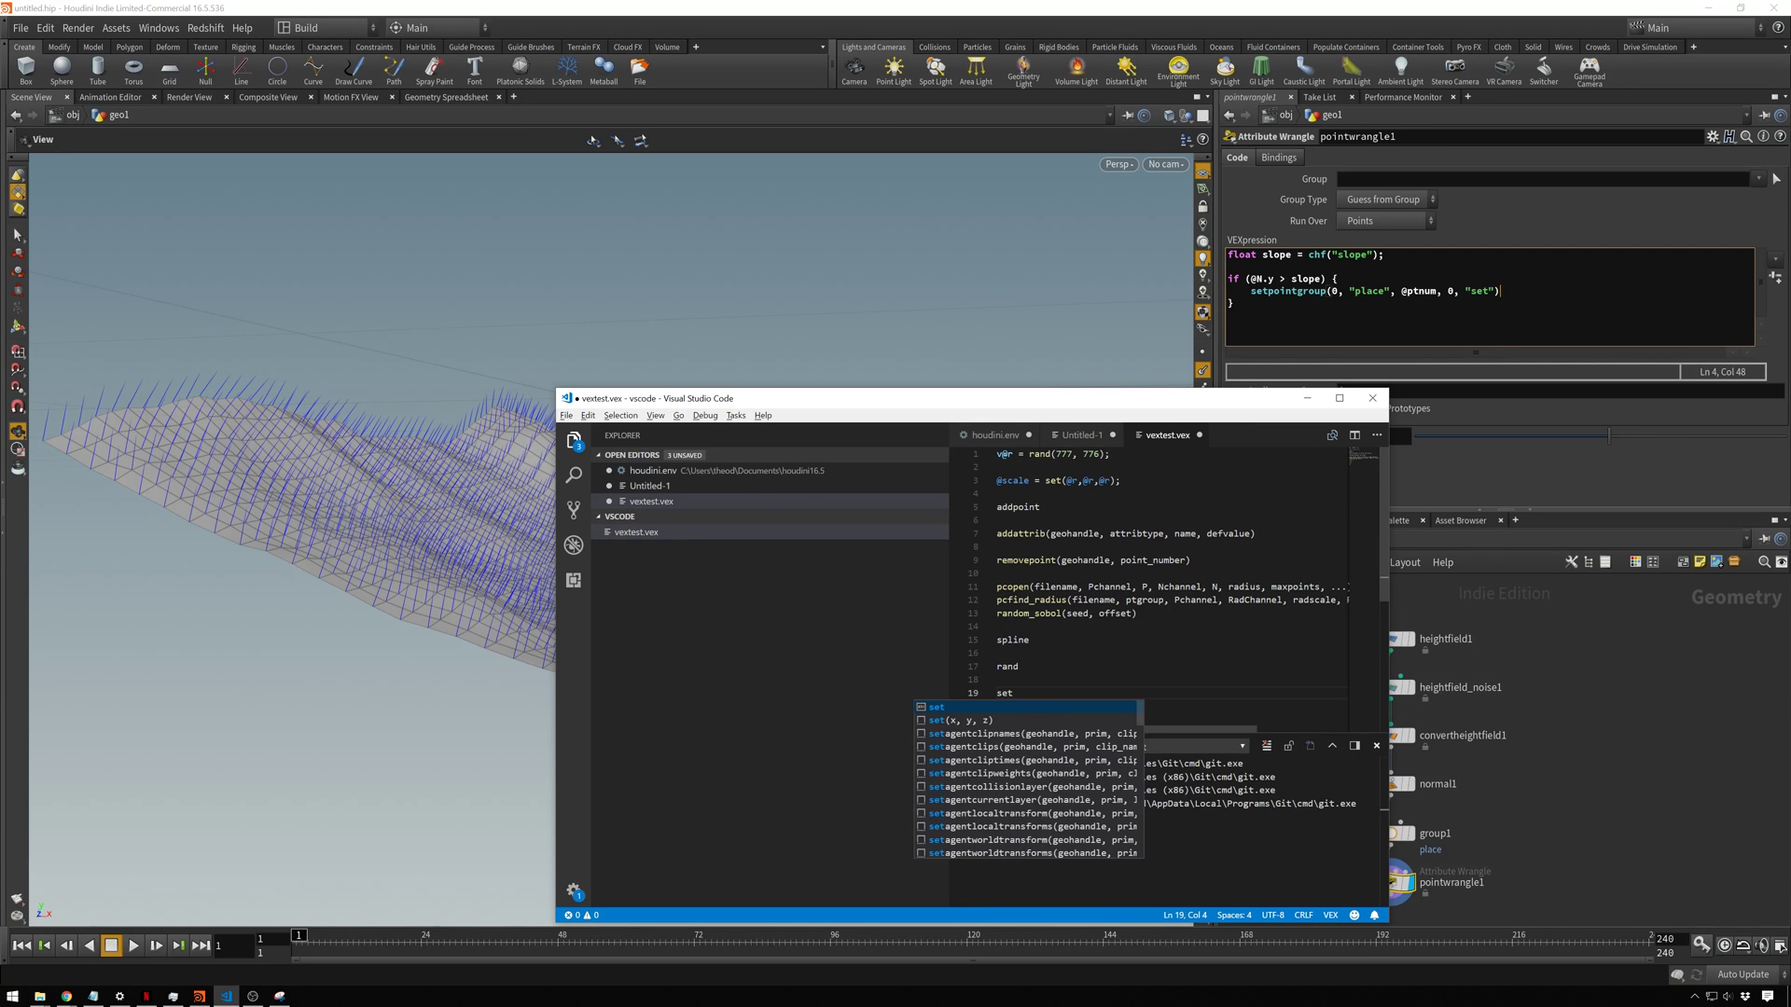
pyautogui.write('pointg')
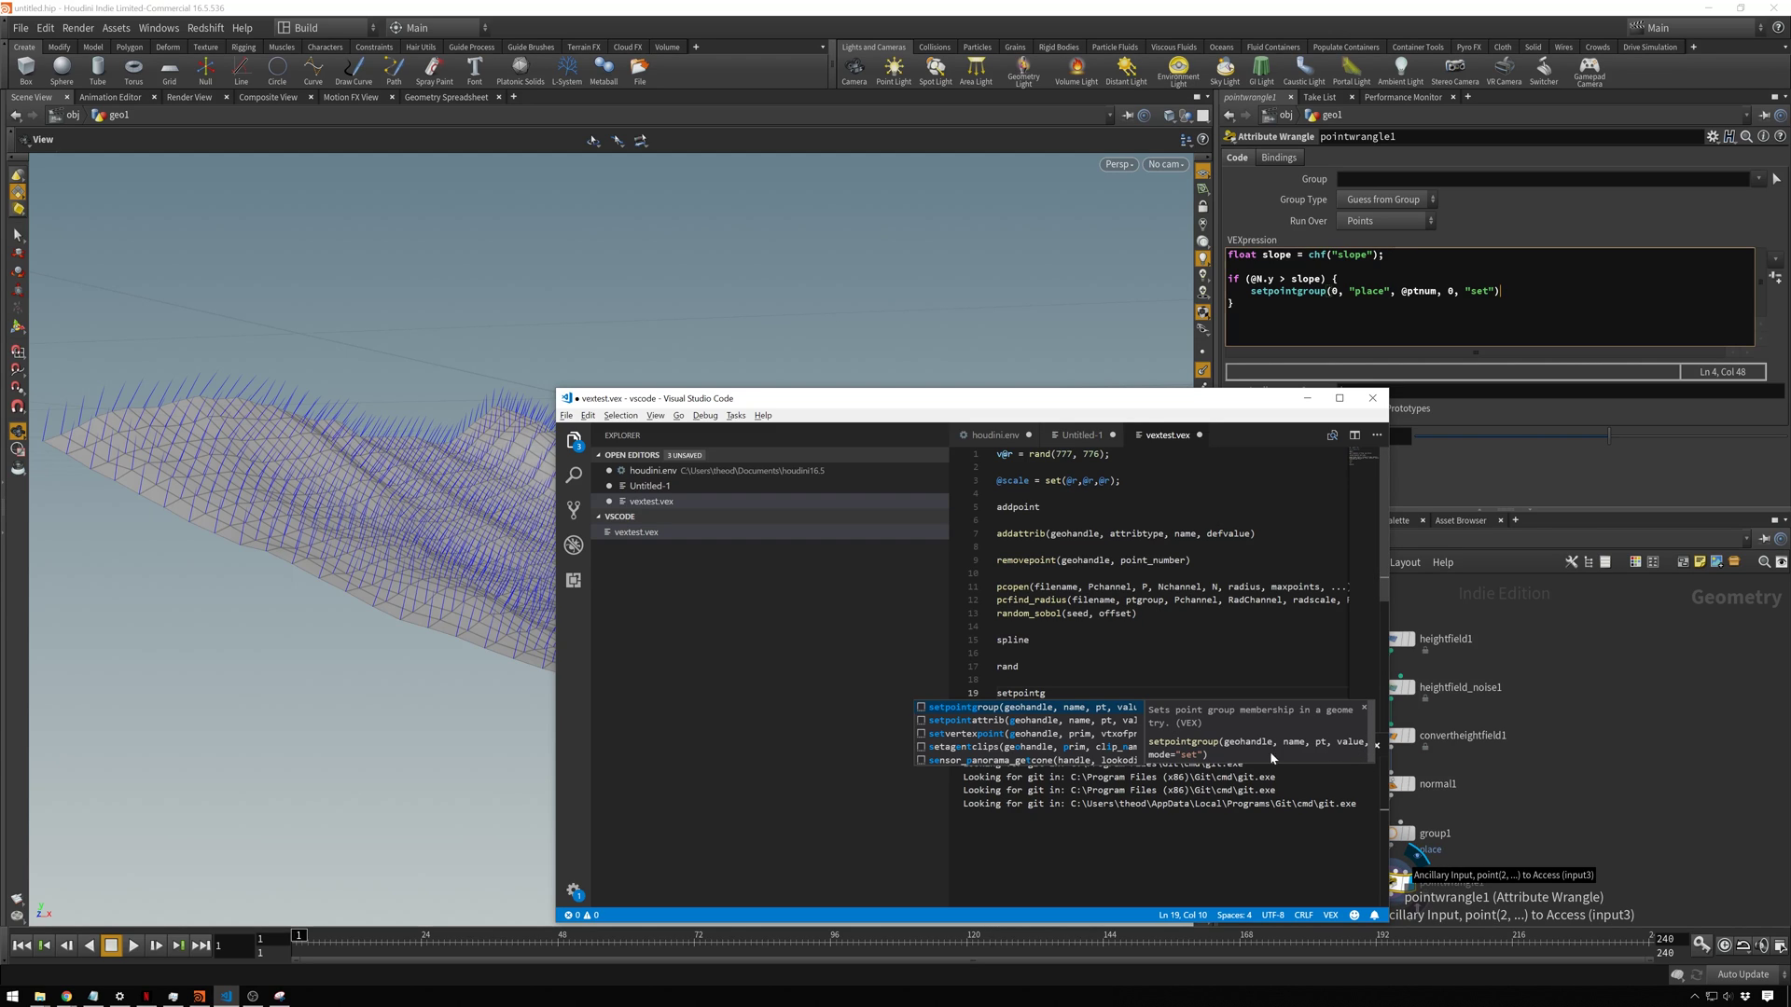
pyautogui.click(1307, 403)
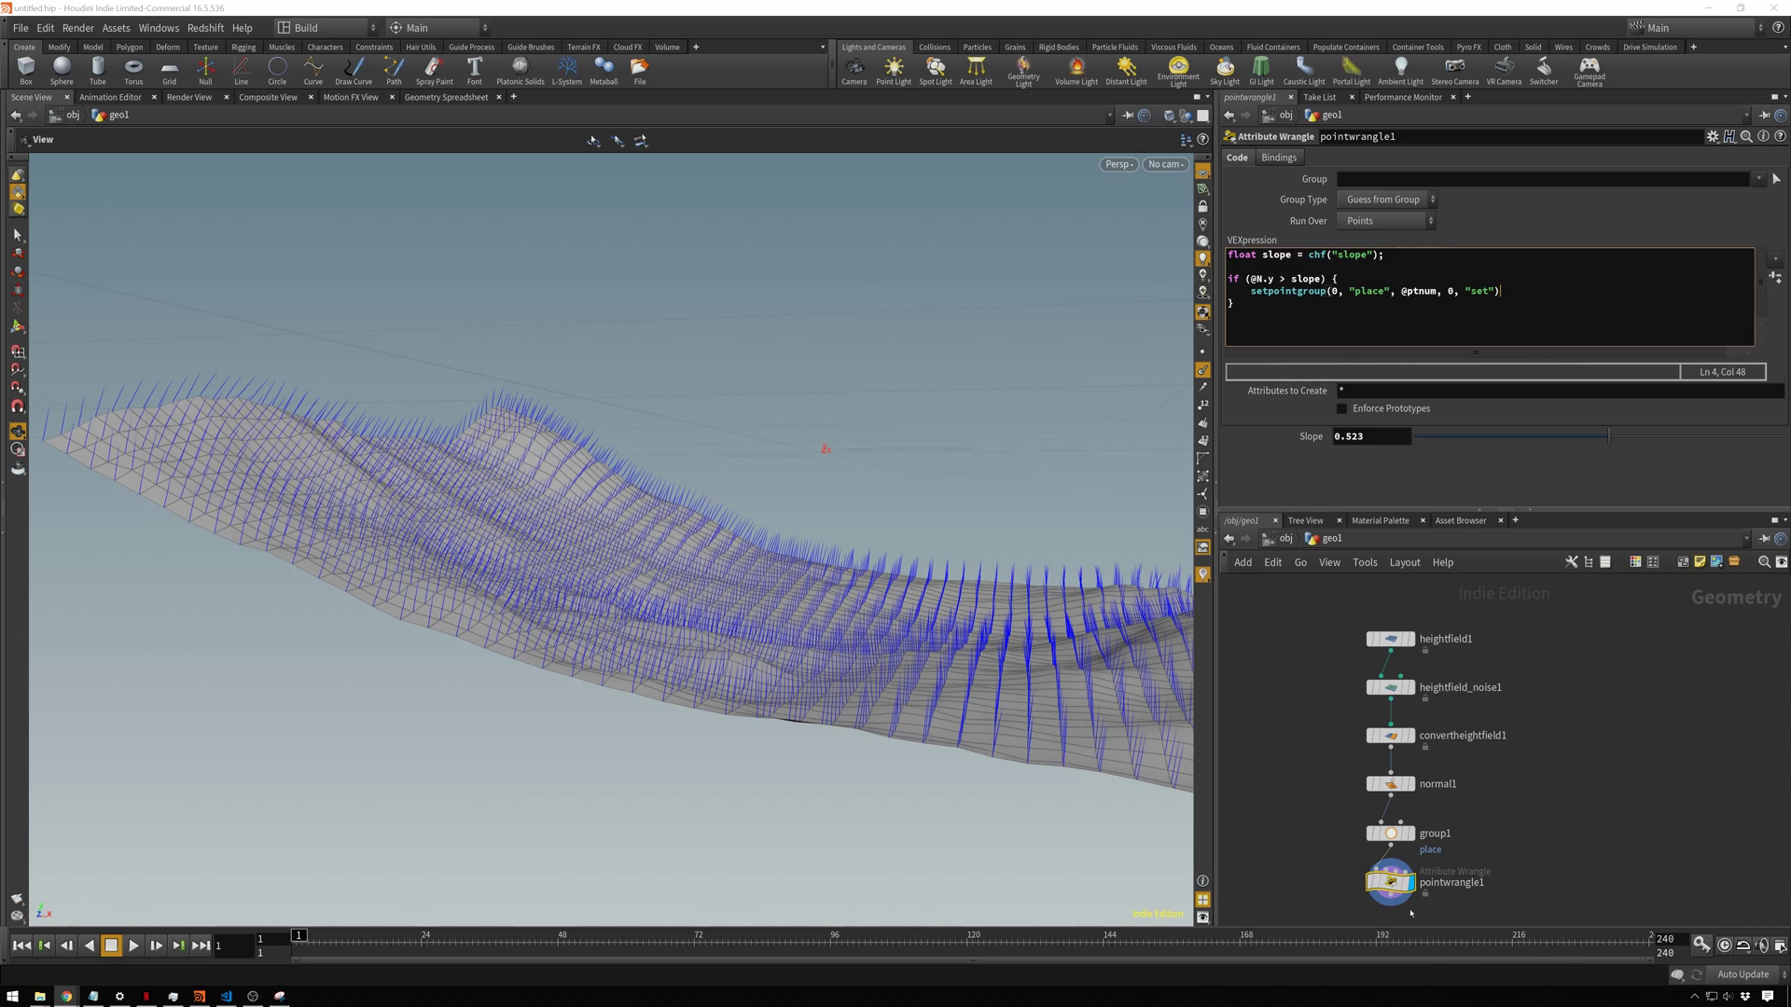
# Step: Add the missing semicolon to the wrangle code and check the group:place column
pyautogui.moveTo(1411, 913); pyautogui.dragTo(1492, 864, button='middle')
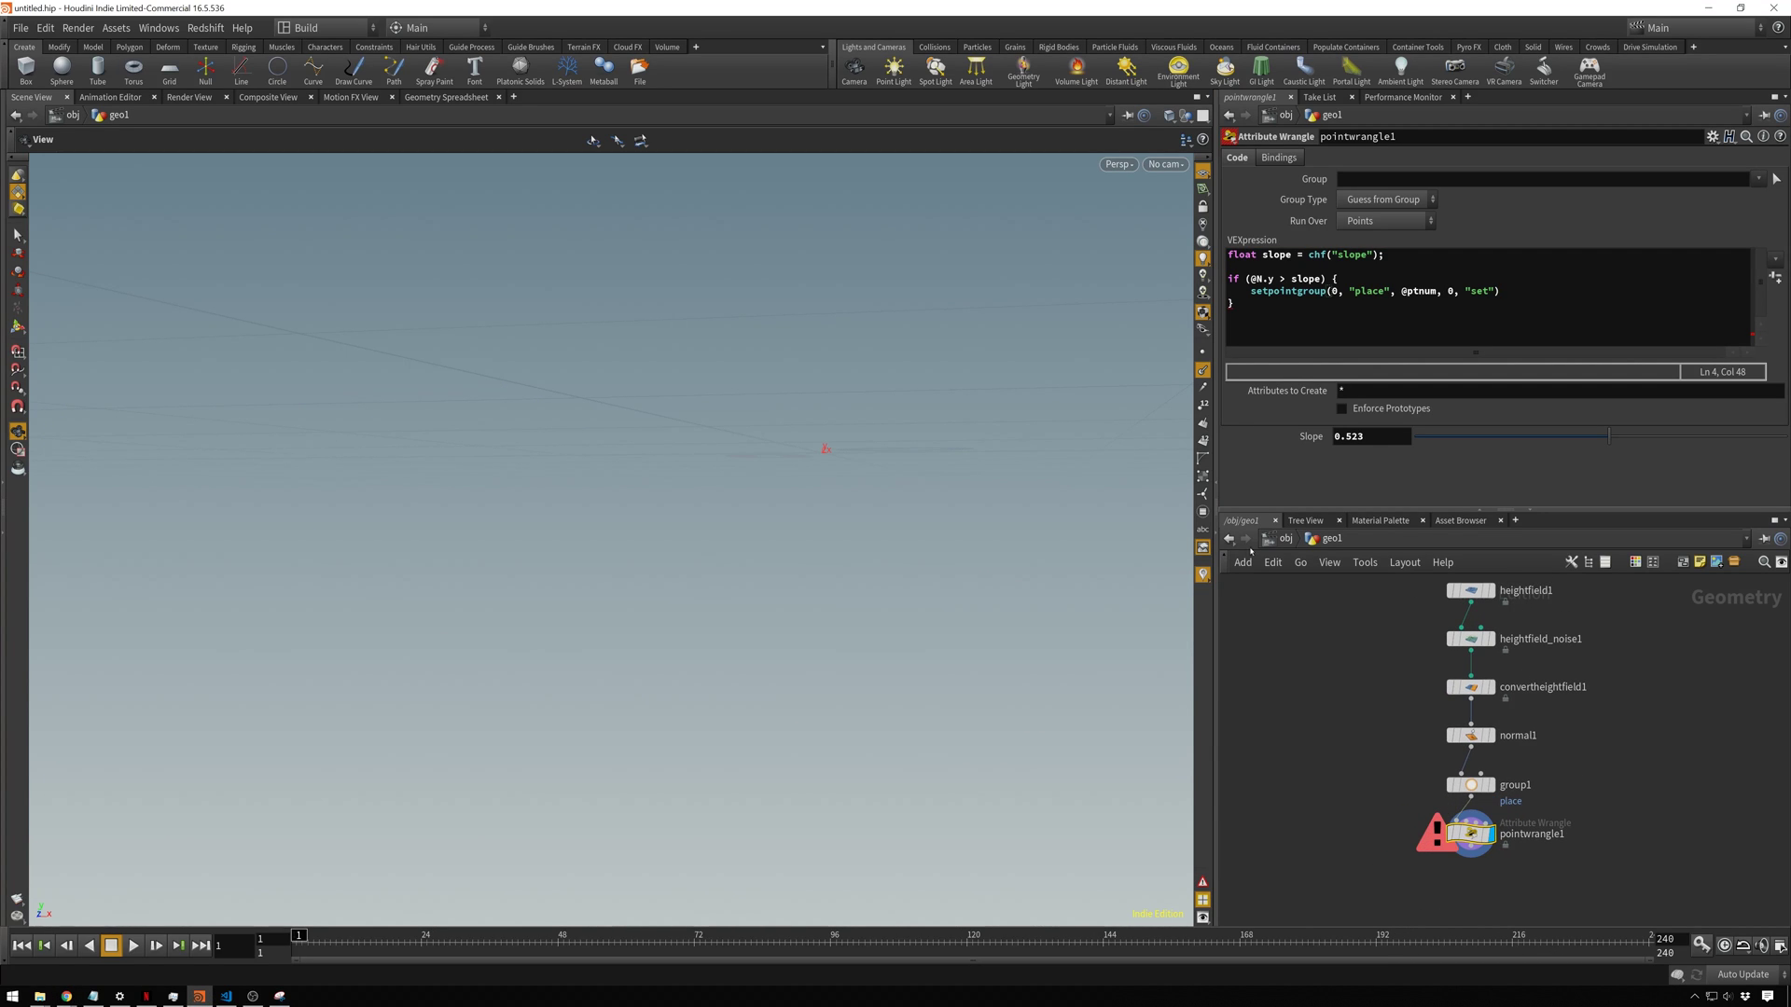
pyautogui.click(1521, 292)
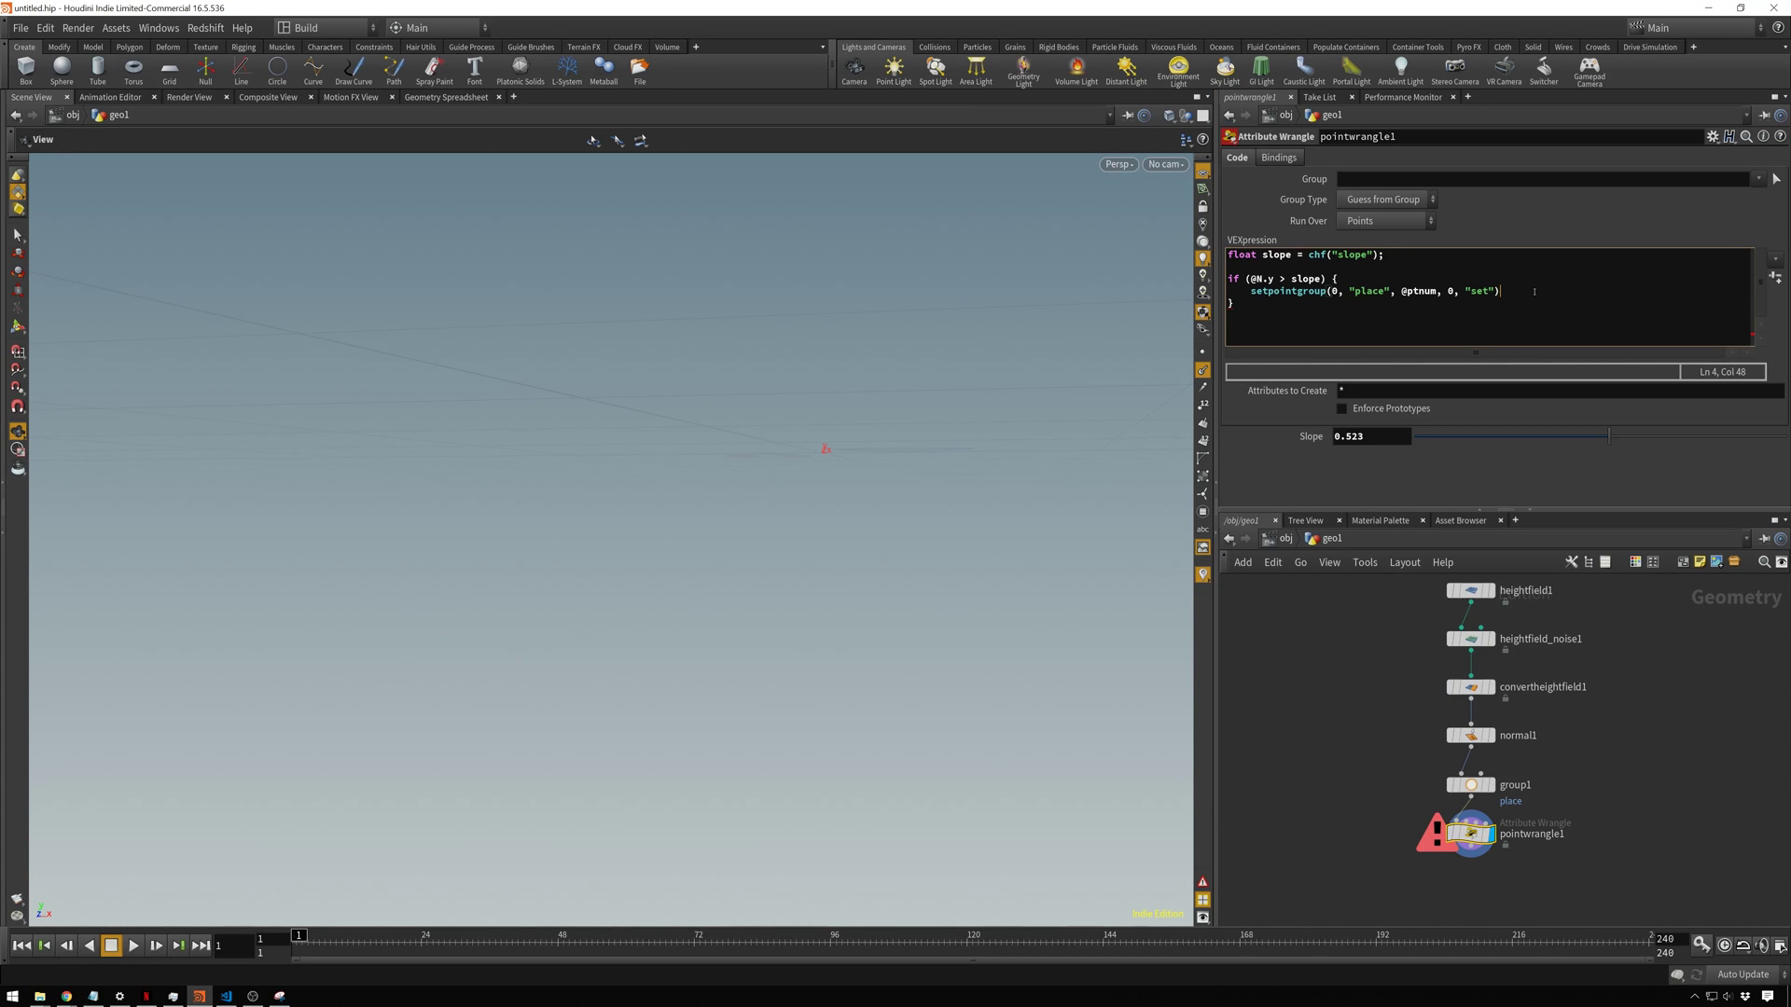
pyautogui.click(766, 437)
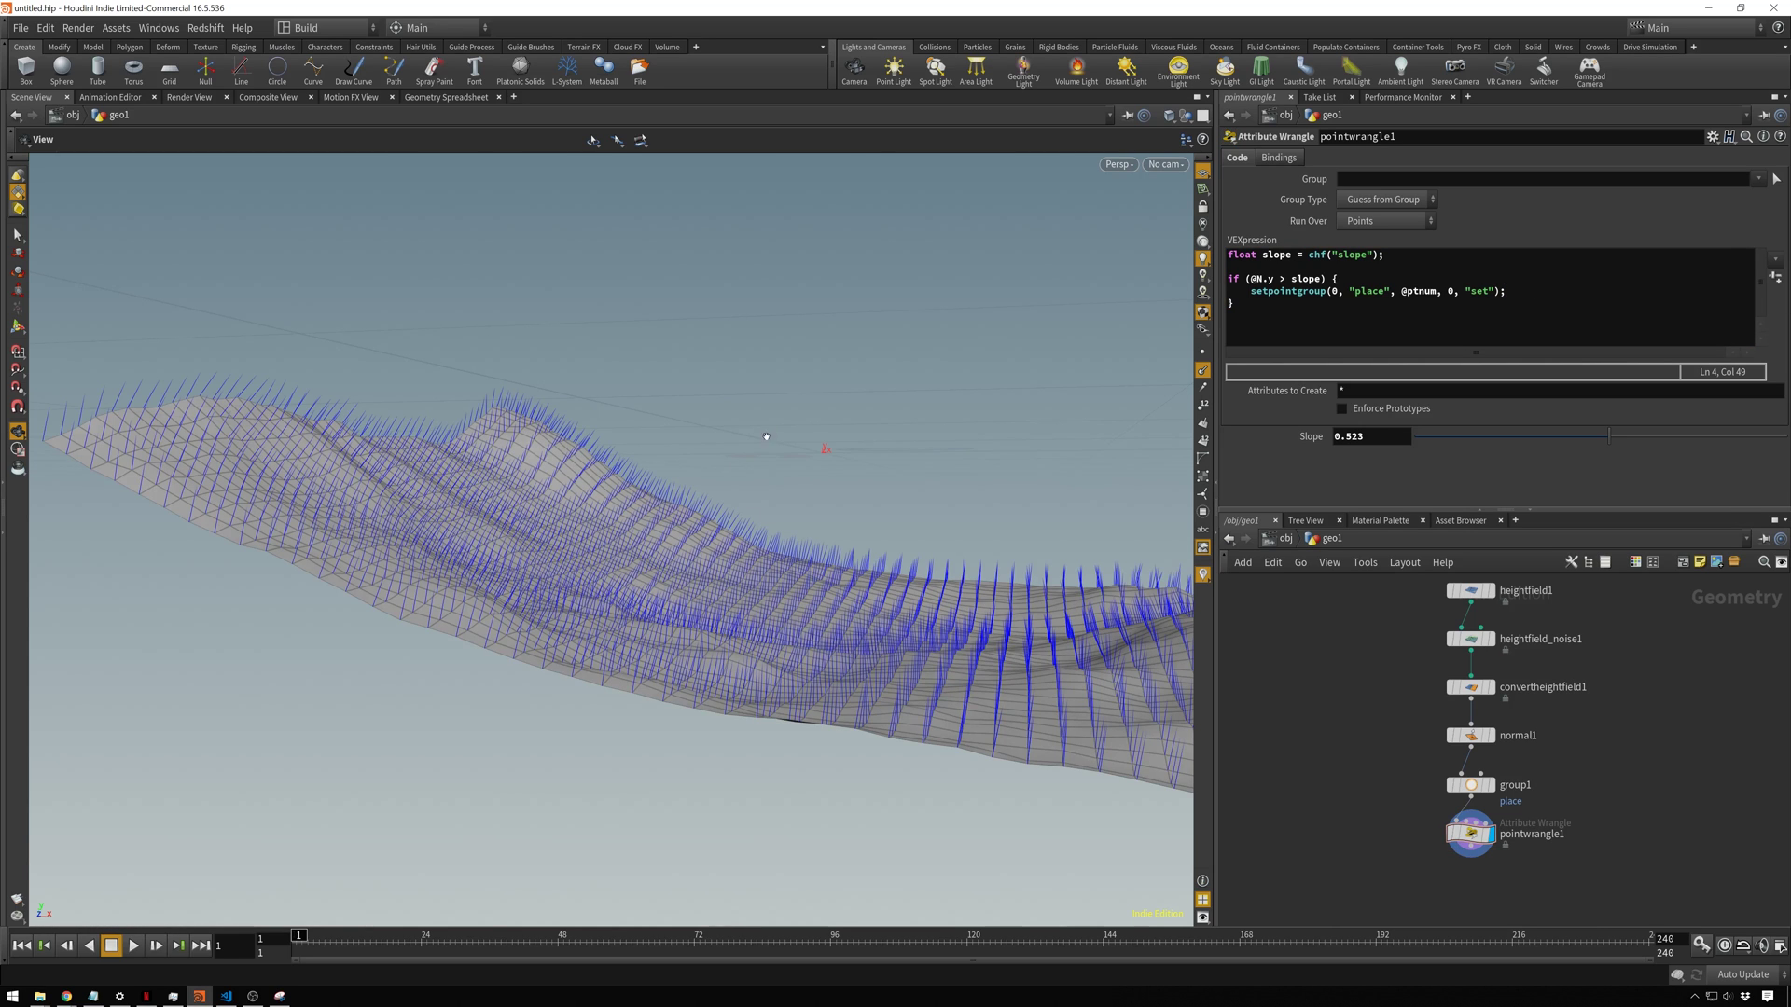
pyautogui.click(459, 97)
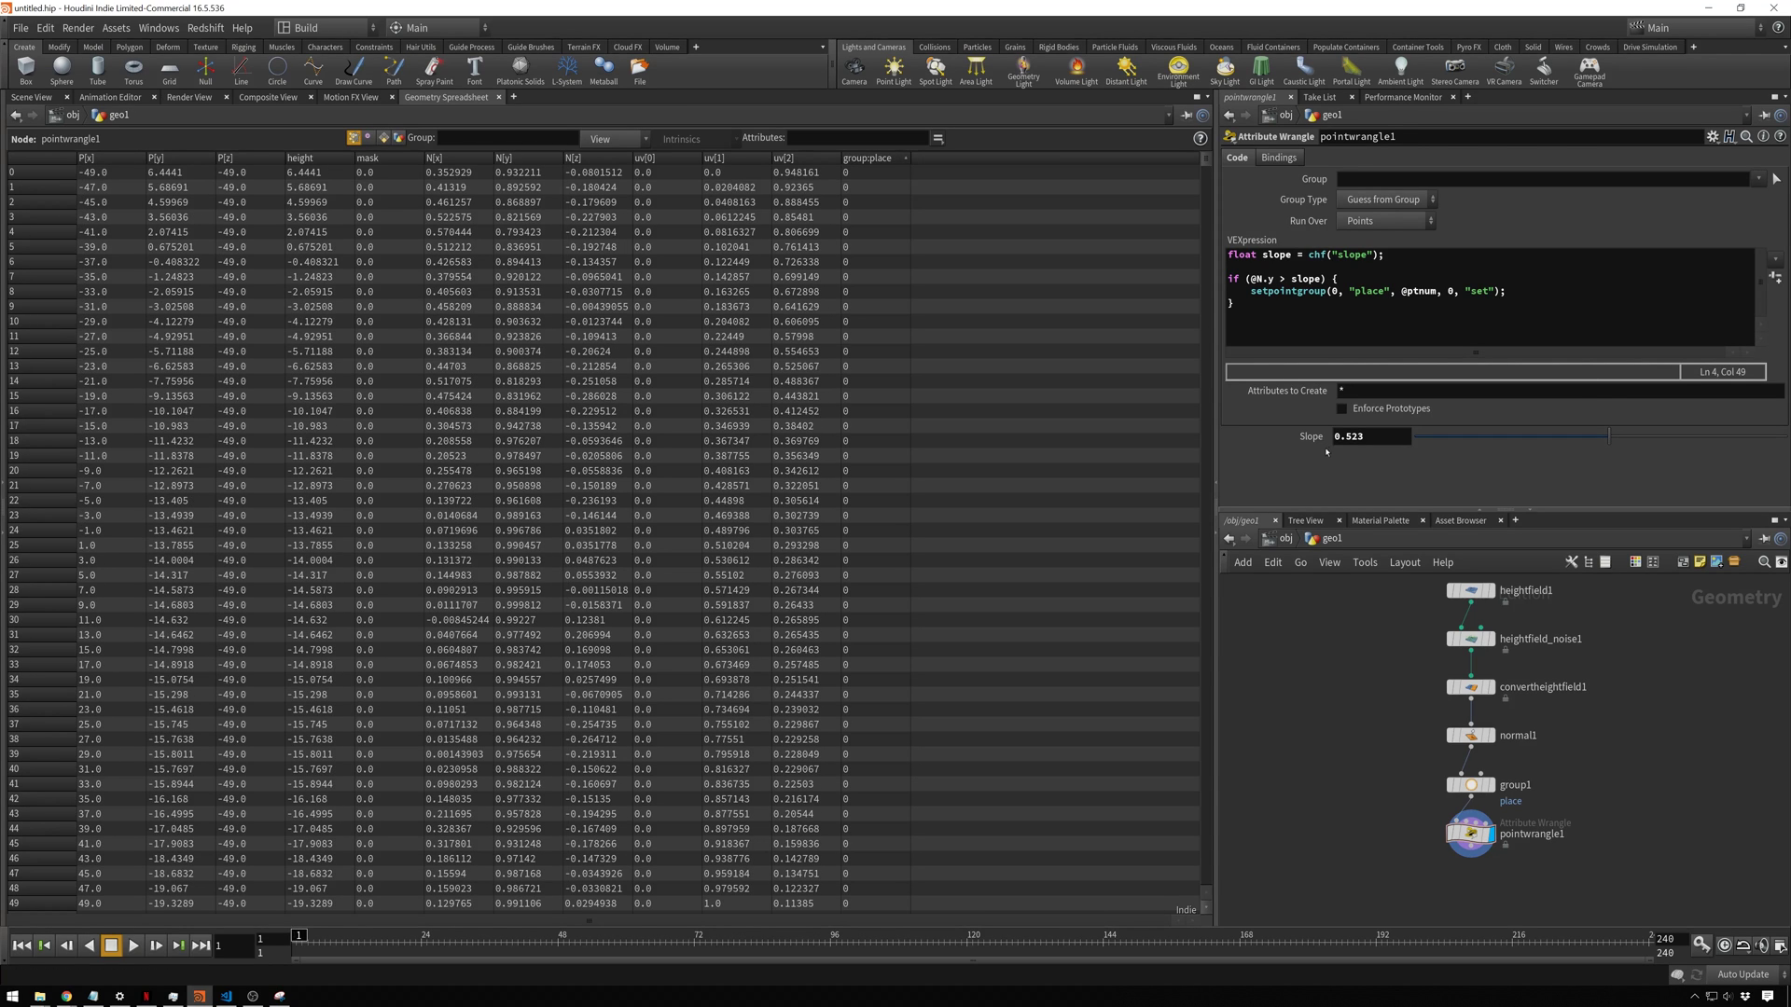
# Step: Raise the wrangle's Slope threshold to 0.85
pyautogui.moveTo(1618, 433); pyautogui.dragTo(1713, 433)
pyautogui.moveTo(1729, 435); pyautogui.dragTo(1732, 436)
pyautogui.click(31, 97)
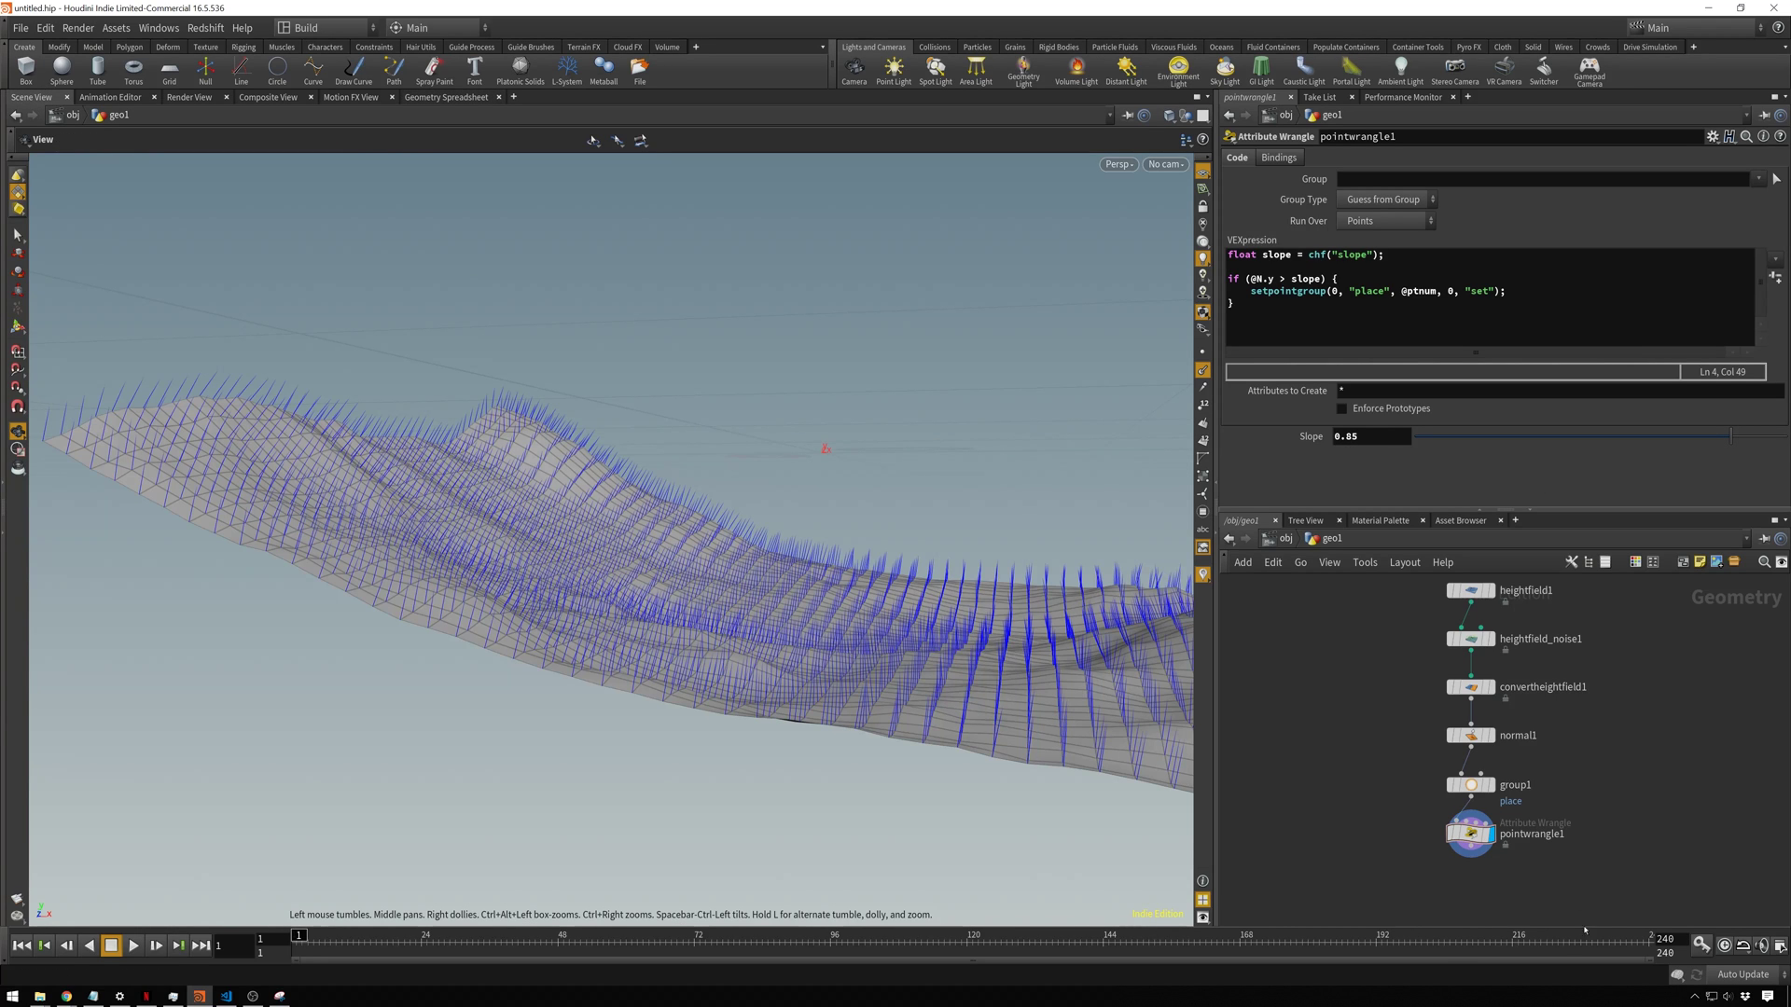
pyautogui.moveTo(1536, 804); pyautogui.dragTo(1492, 789, button='middle')
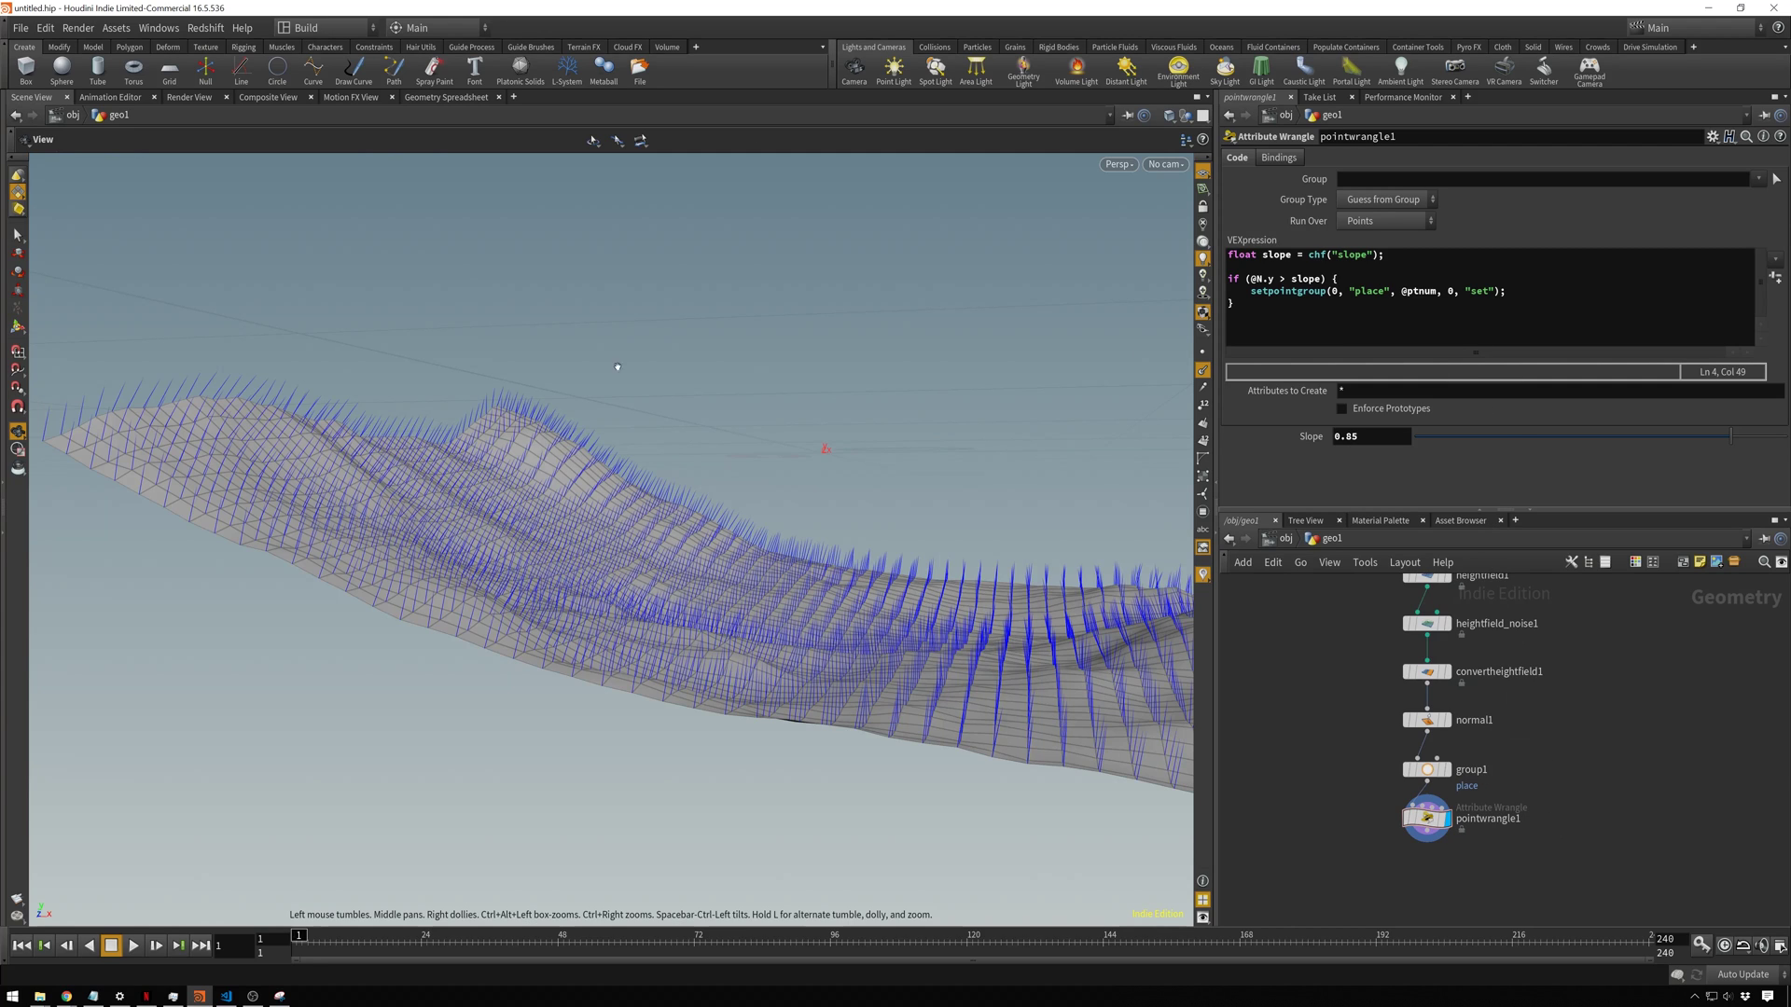
# Step: Add a Blast node below pointwrangle1 deleting the Points group 'place'
pyautogui.press('Tab')
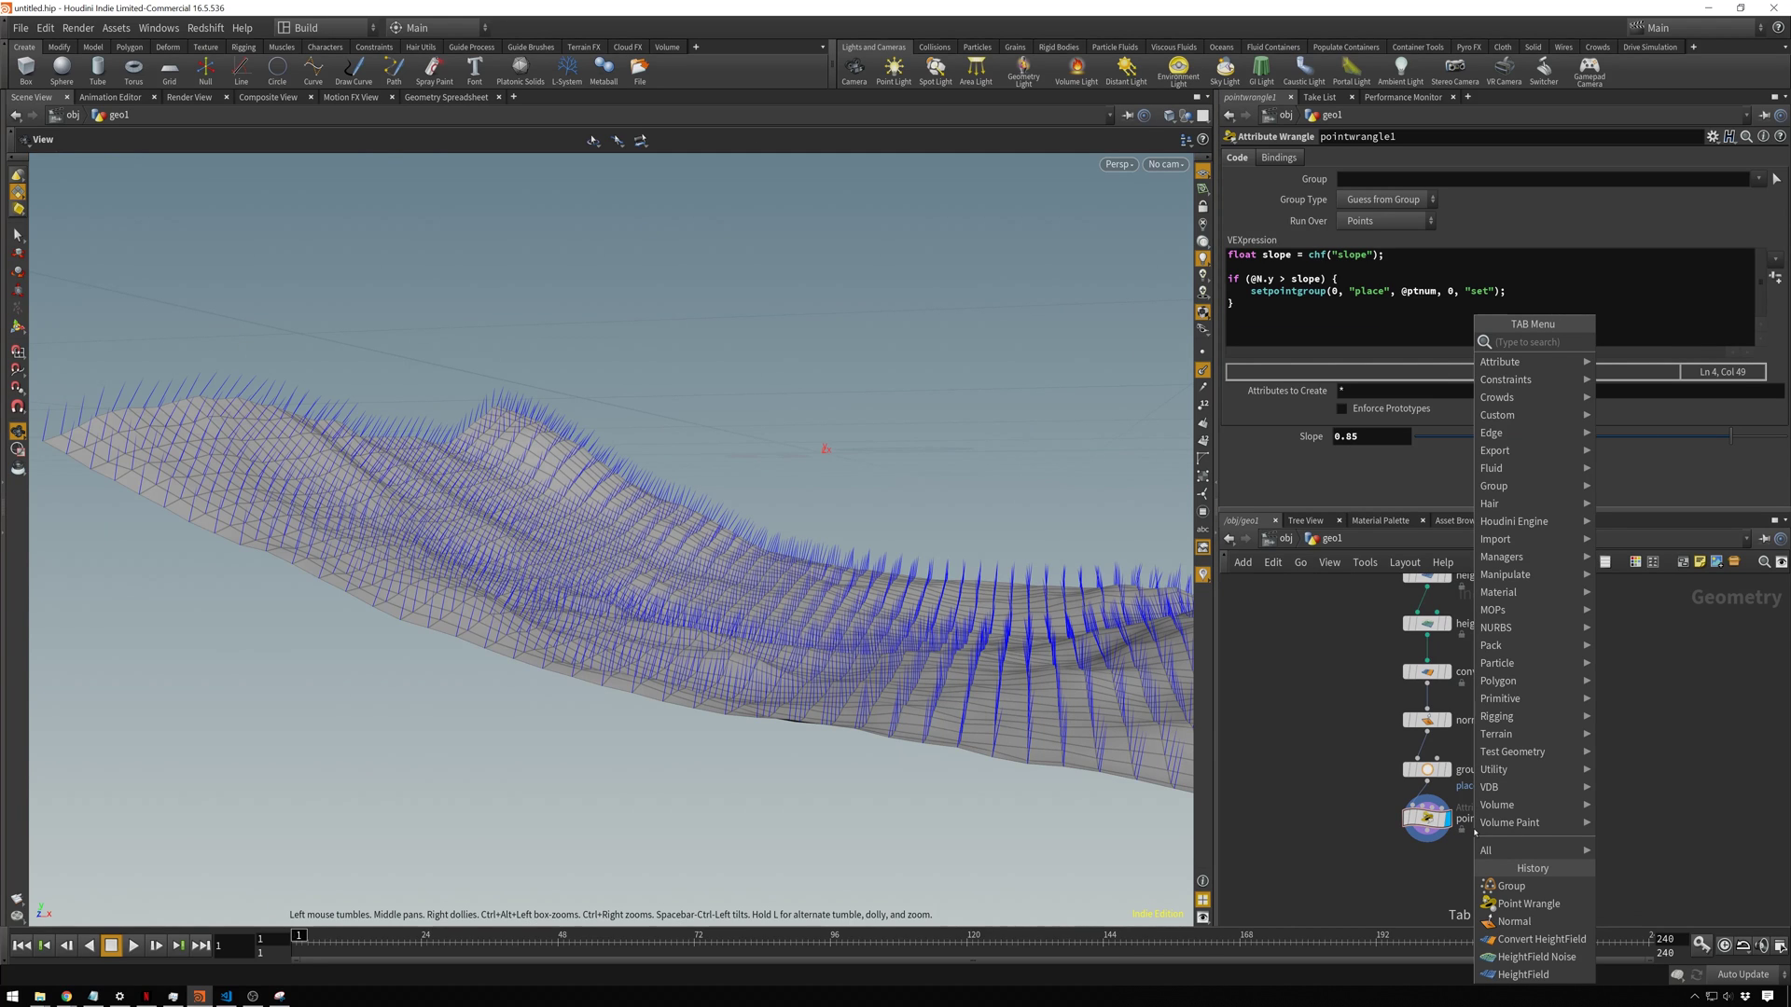
pyautogui.write('bl')
pyautogui.press('Return')
pyautogui.click(1475, 832)
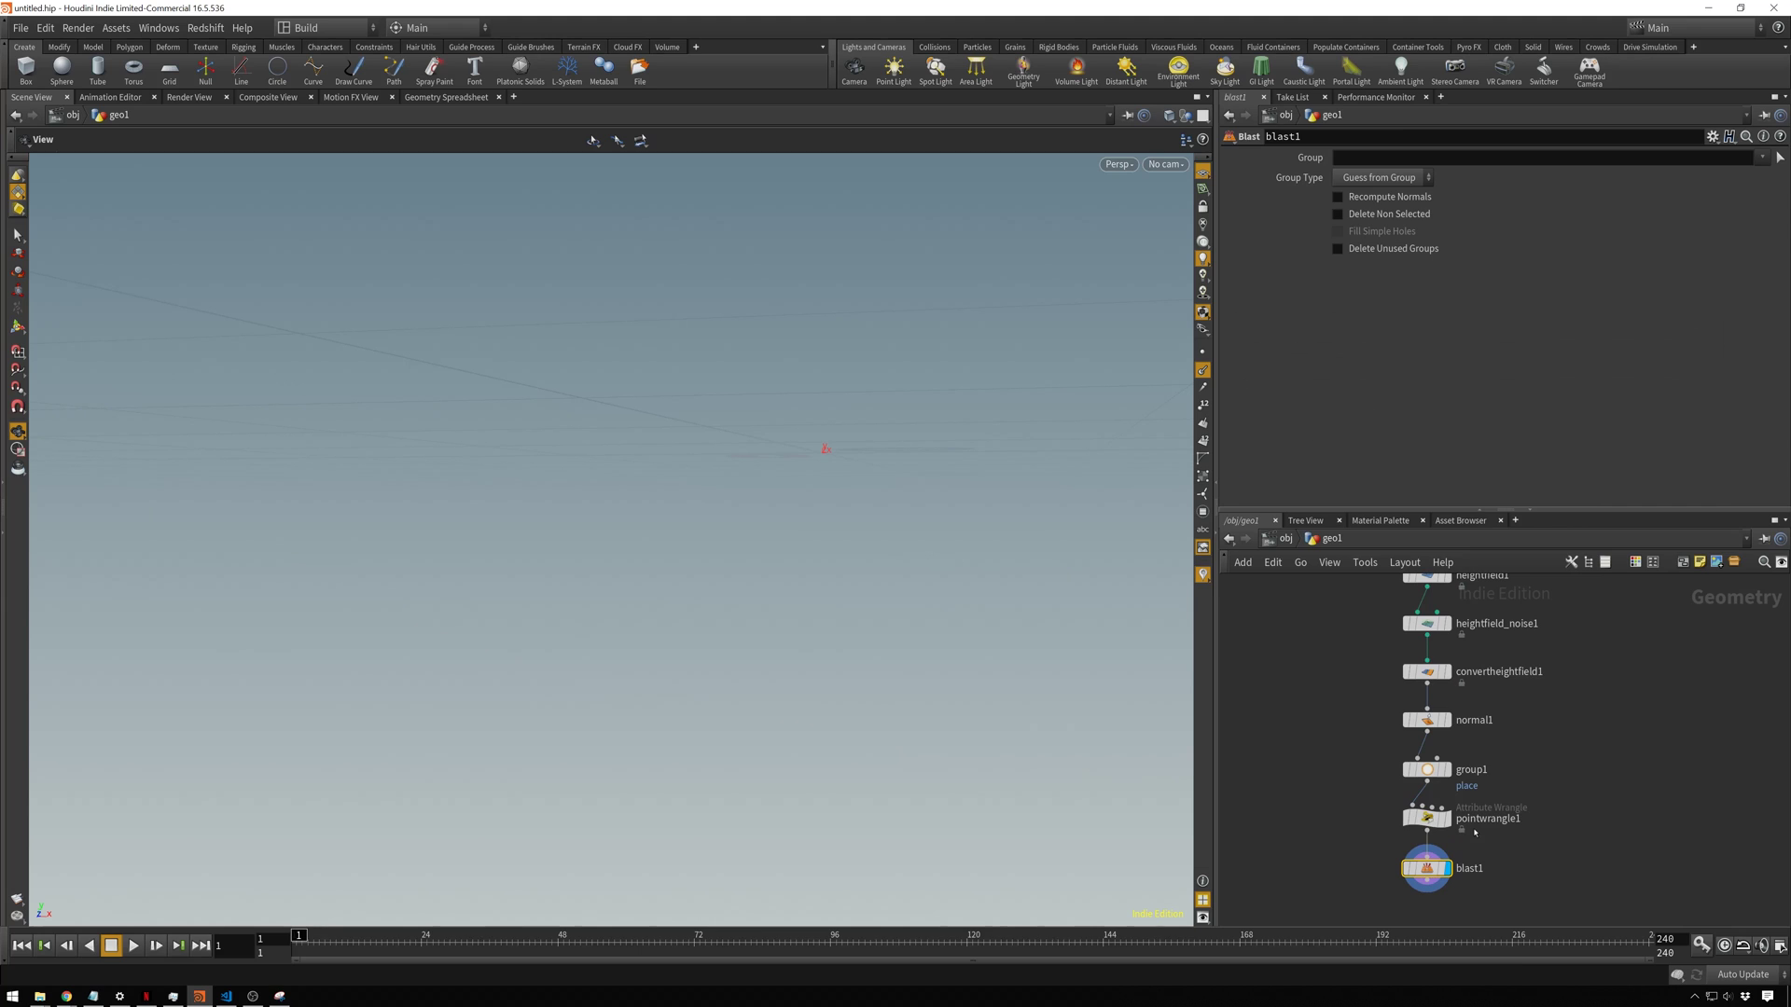
pyautogui.click(1381, 177)
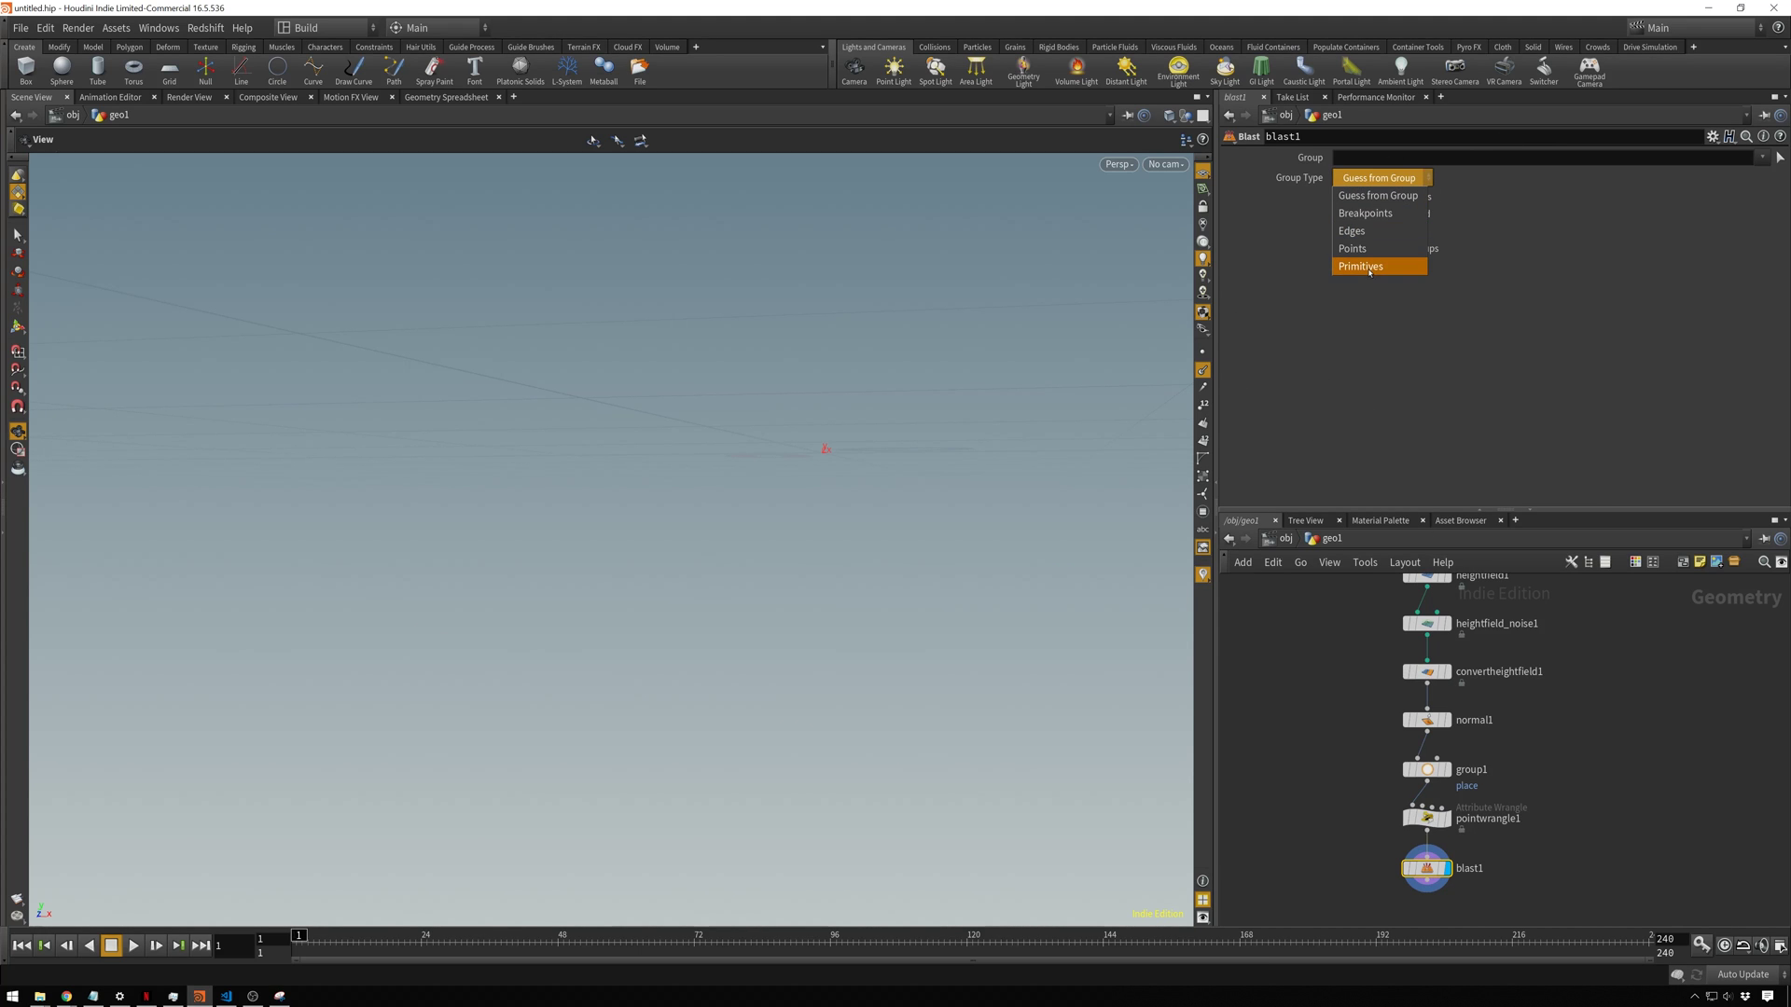
pyautogui.click(1379, 239)
pyautogui.click(1759, 158)
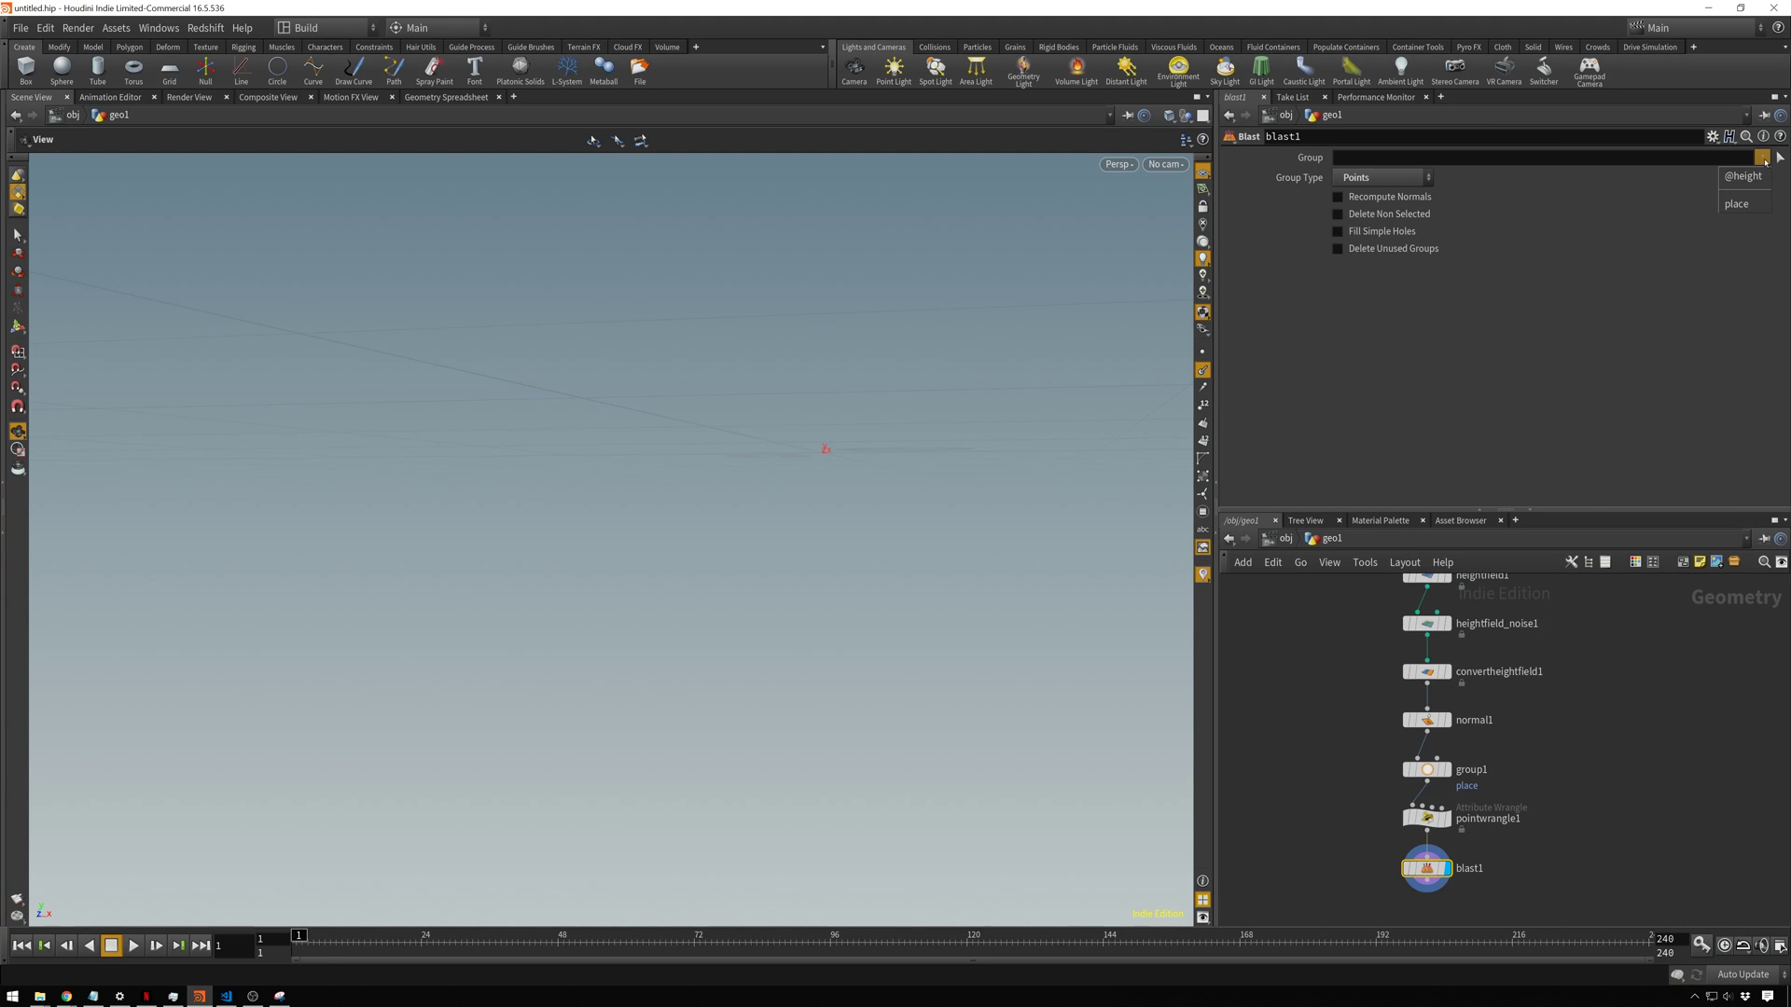
pyautogui.click(1740, 203)
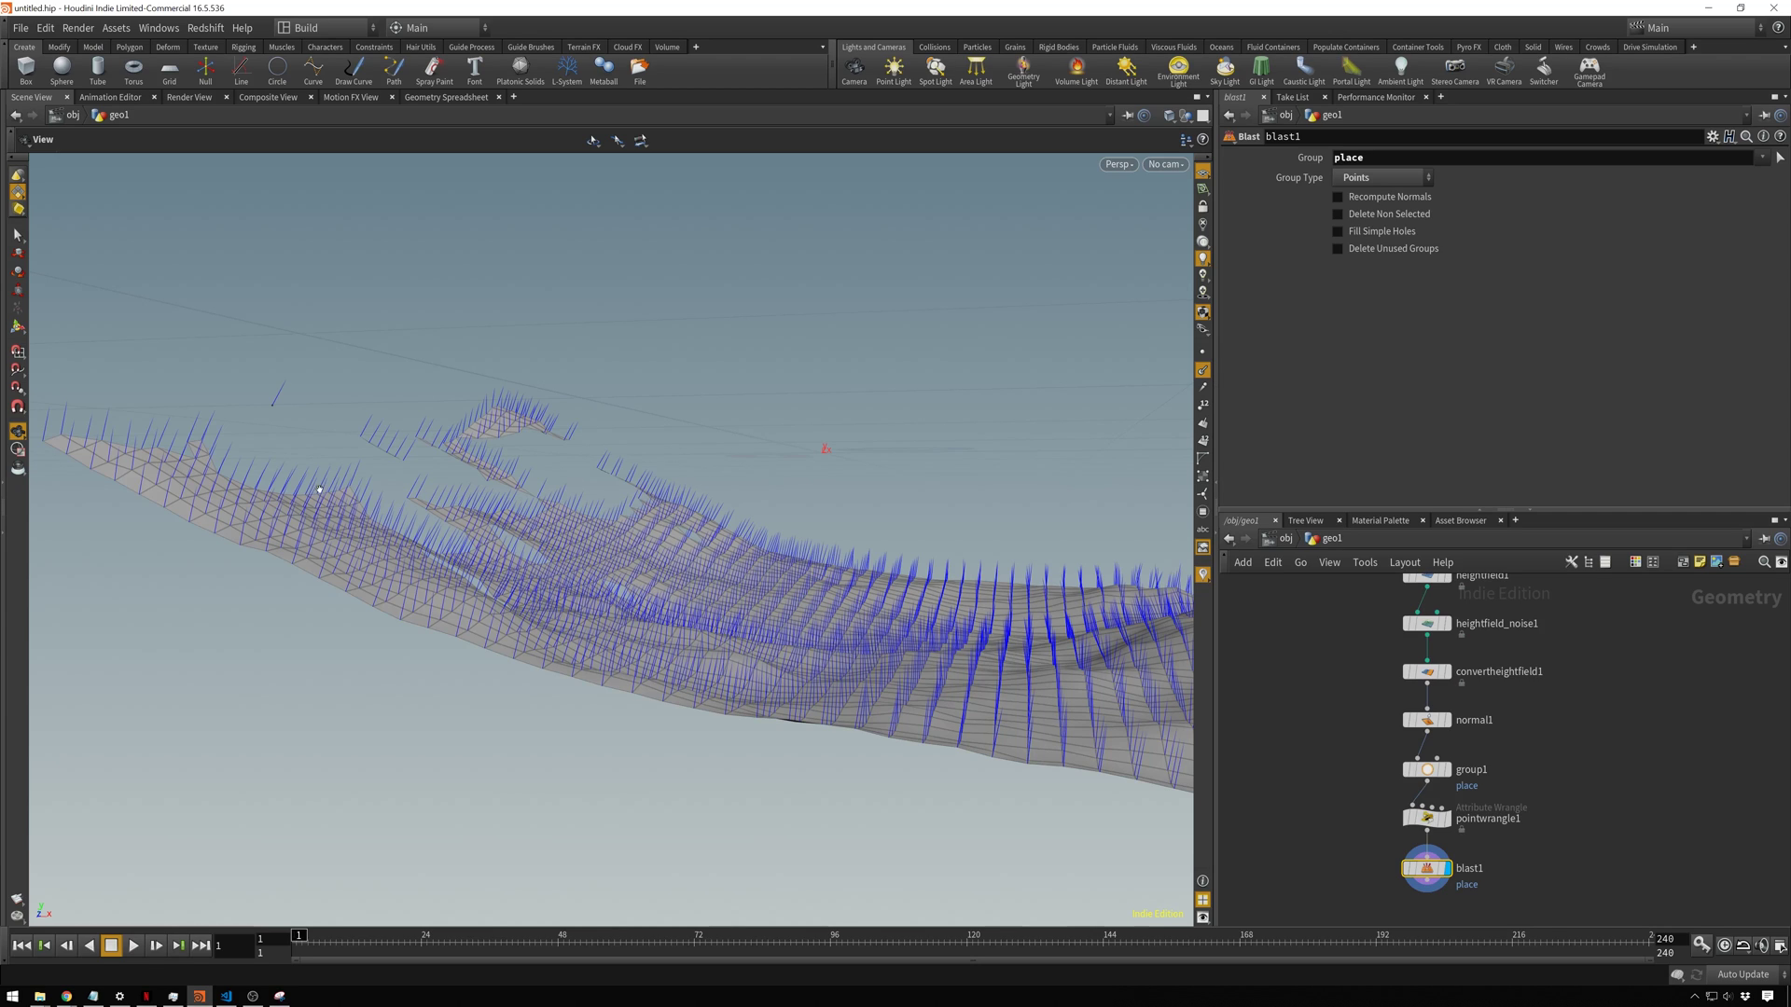
# Step: Raise pointwrangle1's Slope threshold to 0.898 and orbit to inspect the trimmed terrain
pyautogui.click(1426, 818)
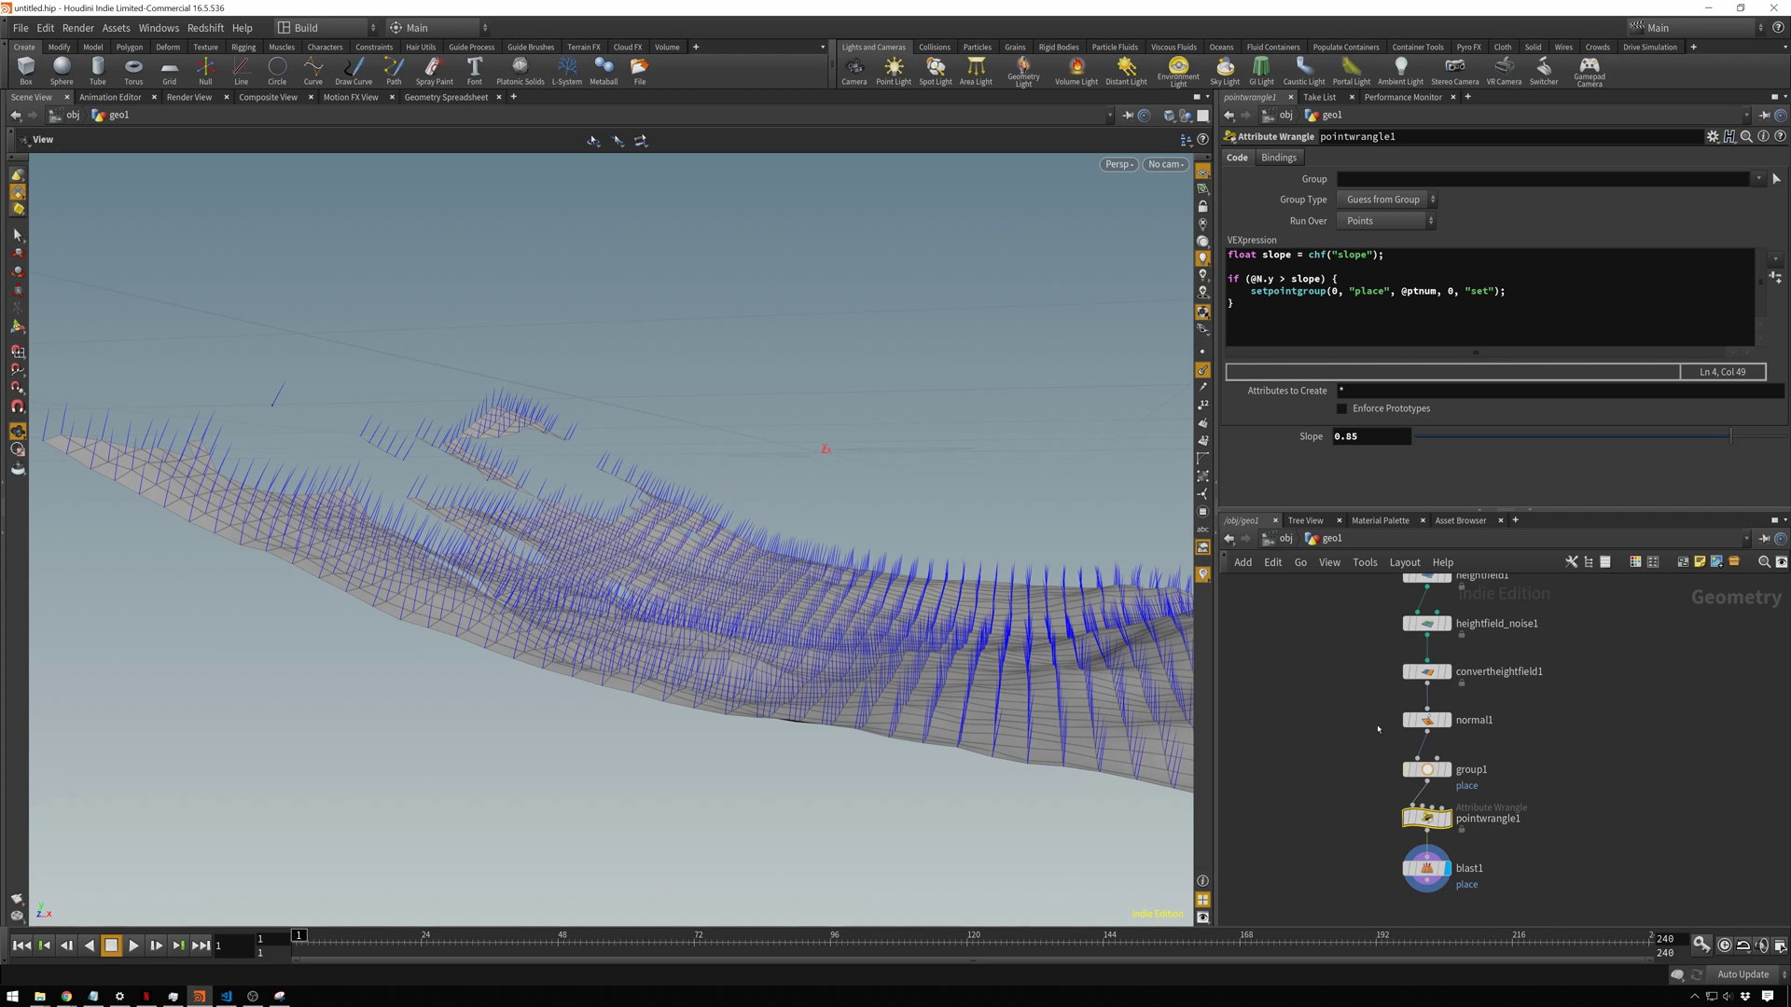
pyautogui.moveTo(1730, 438); pyautogui.dragTo(1750, 437)
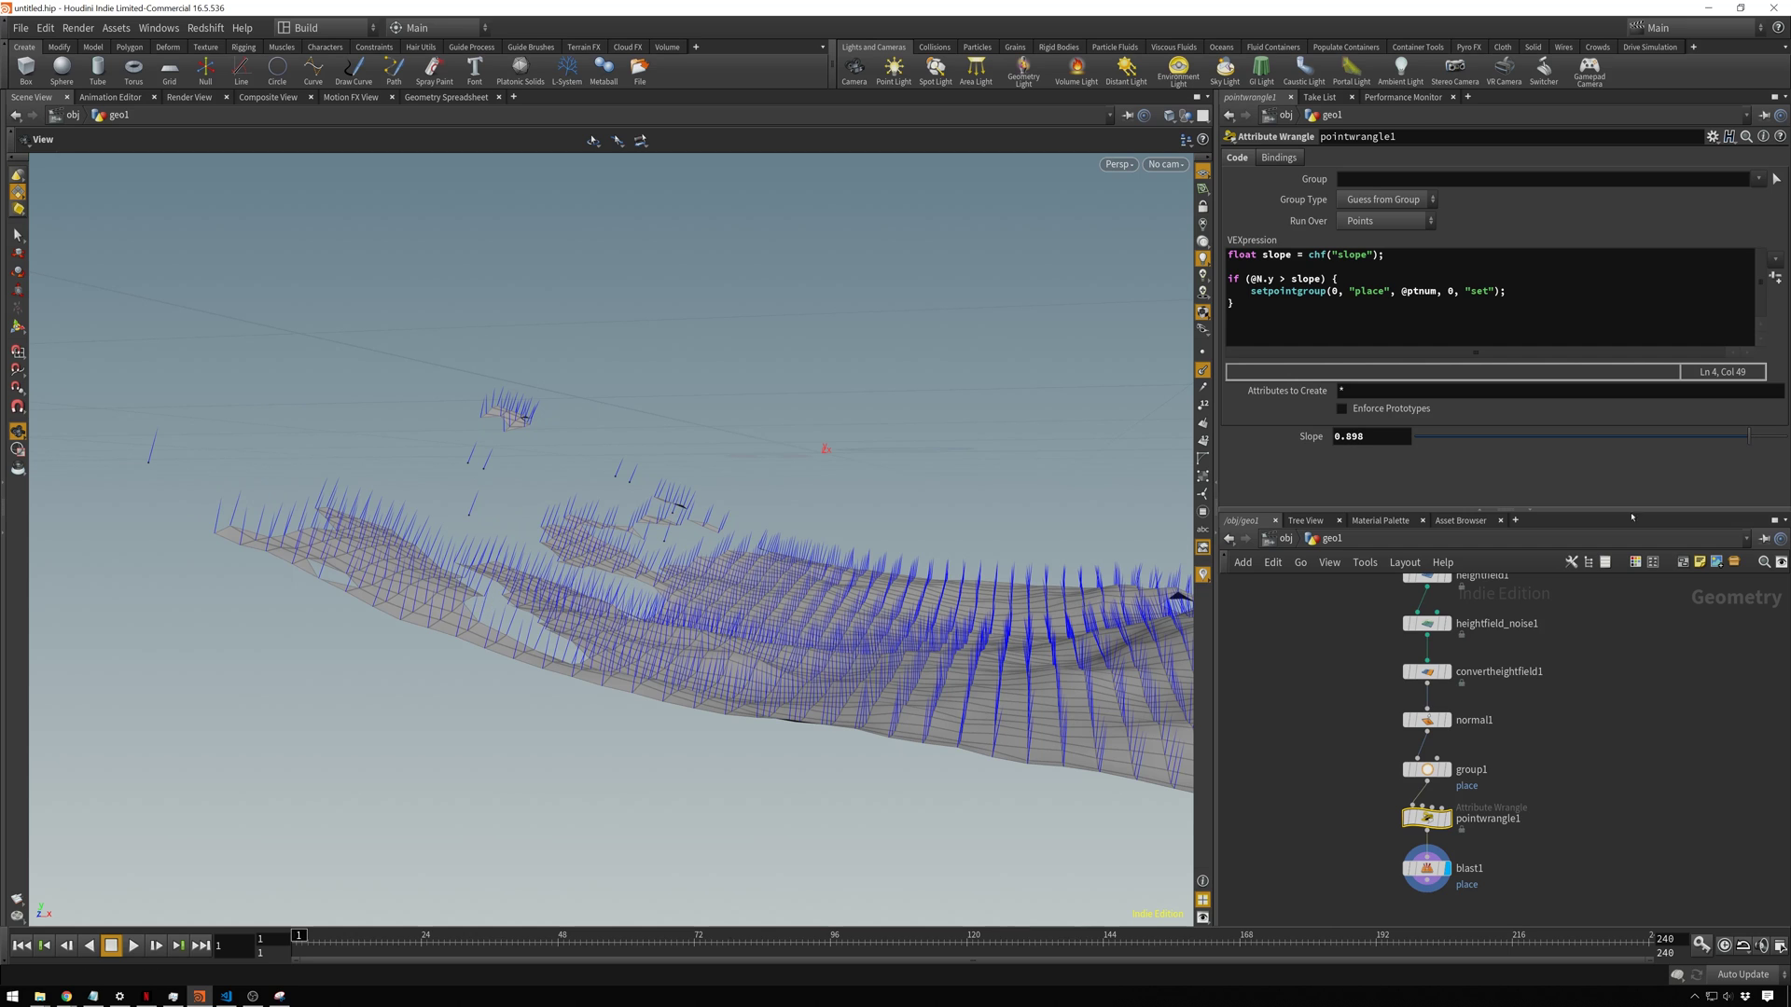
pyautogui.keyDown('alt'); pyautogui.moveTo(790, 573); pyautogui.dragTo(840, 504); pyautogui.keyUp('alt')
# Step: Add Scatter and Copy to Points after blast1, wiring scatter1 into the target-points input
pyautogui.click(1427, 868)
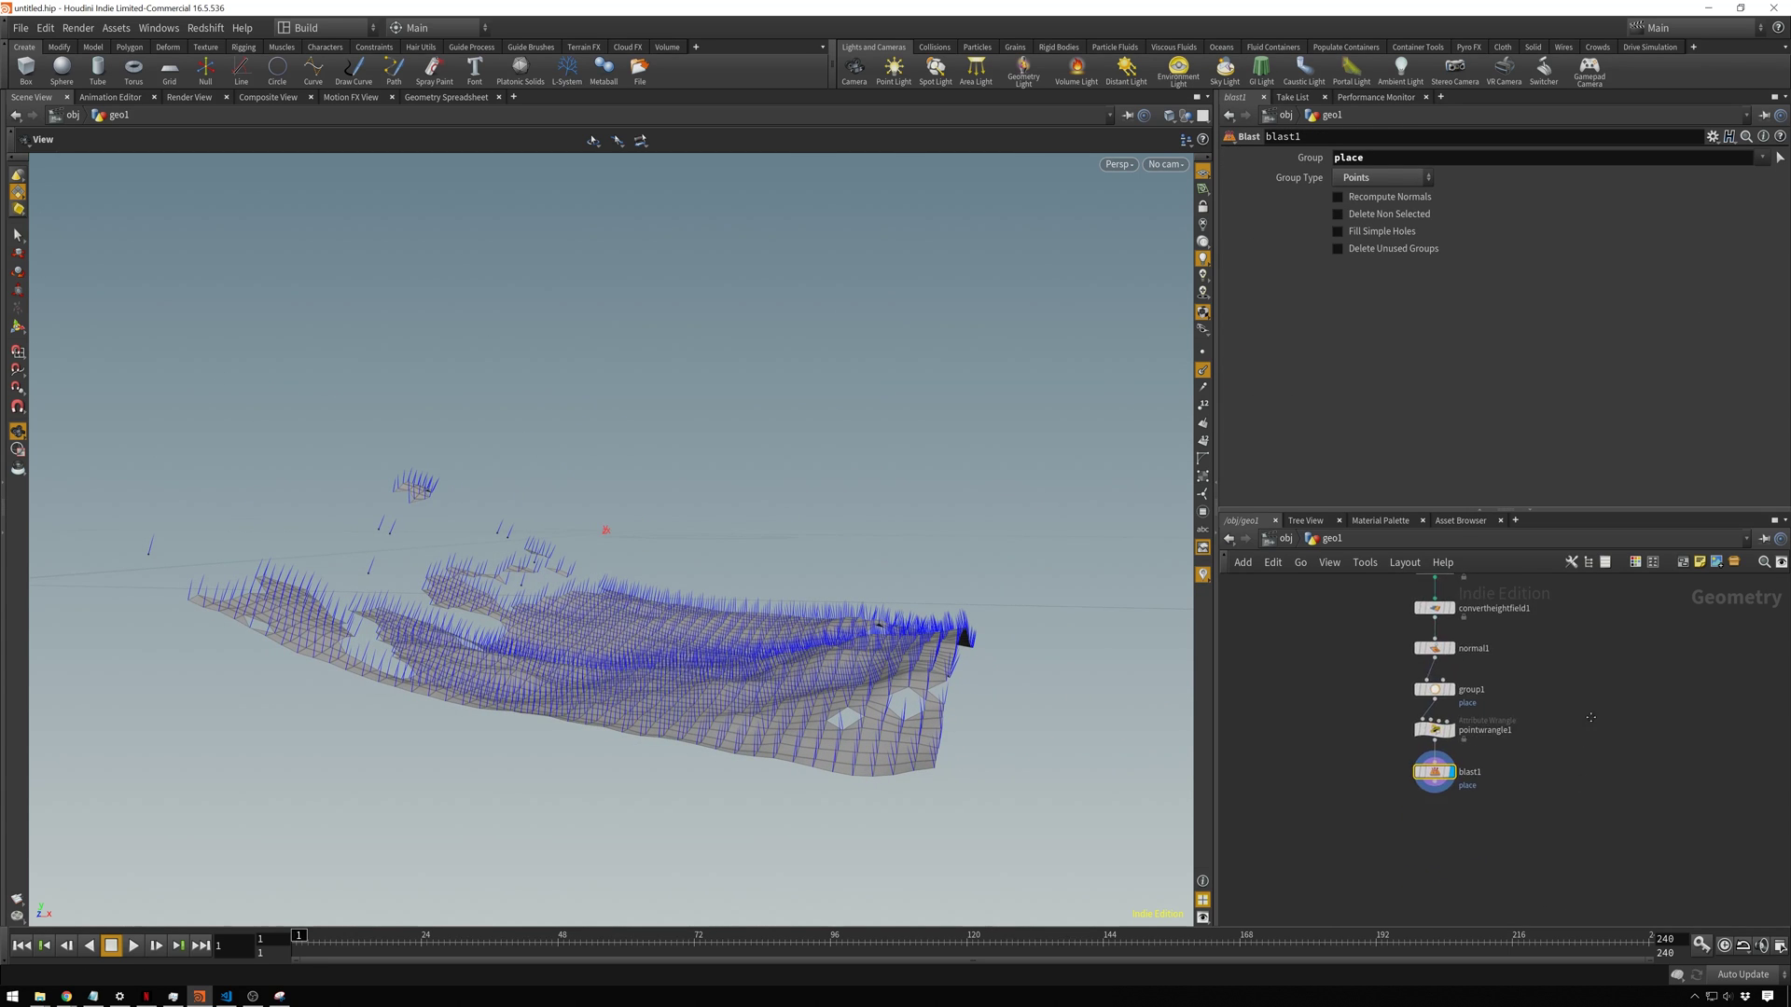
pyautogui.press('Tab')
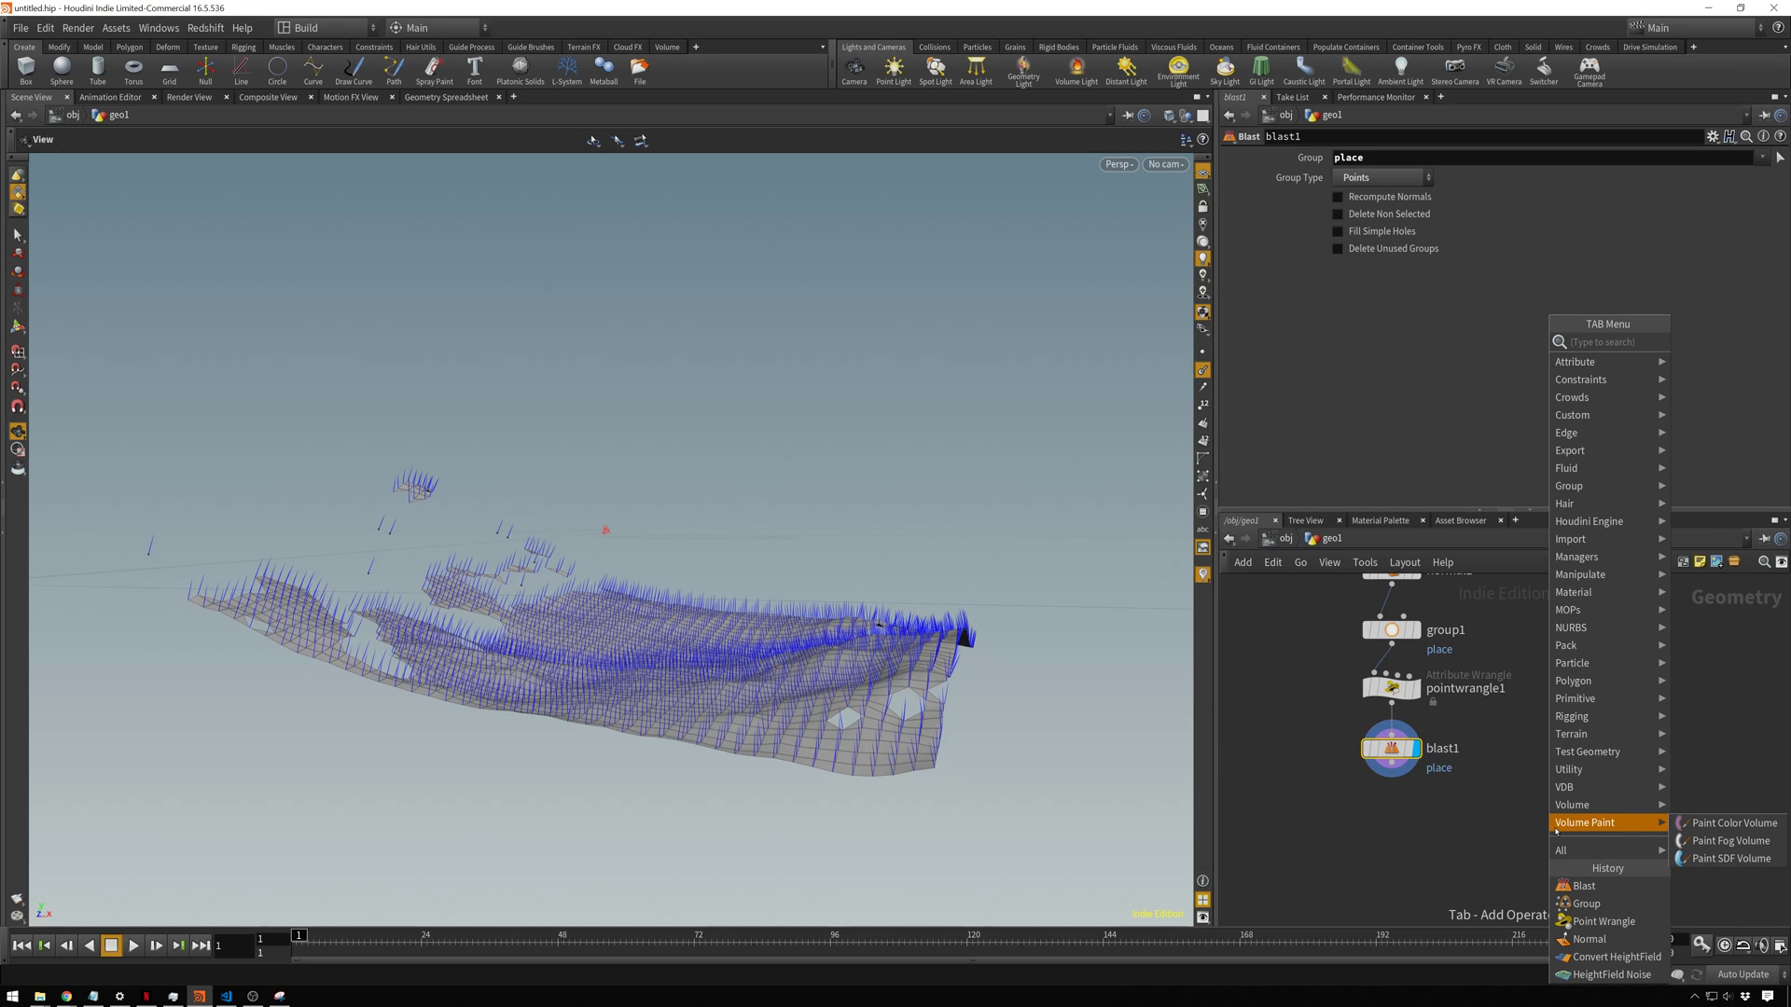
pyautogui.write('scatter')
pyautogui.press('Return')
pyautogui.press('Tab')
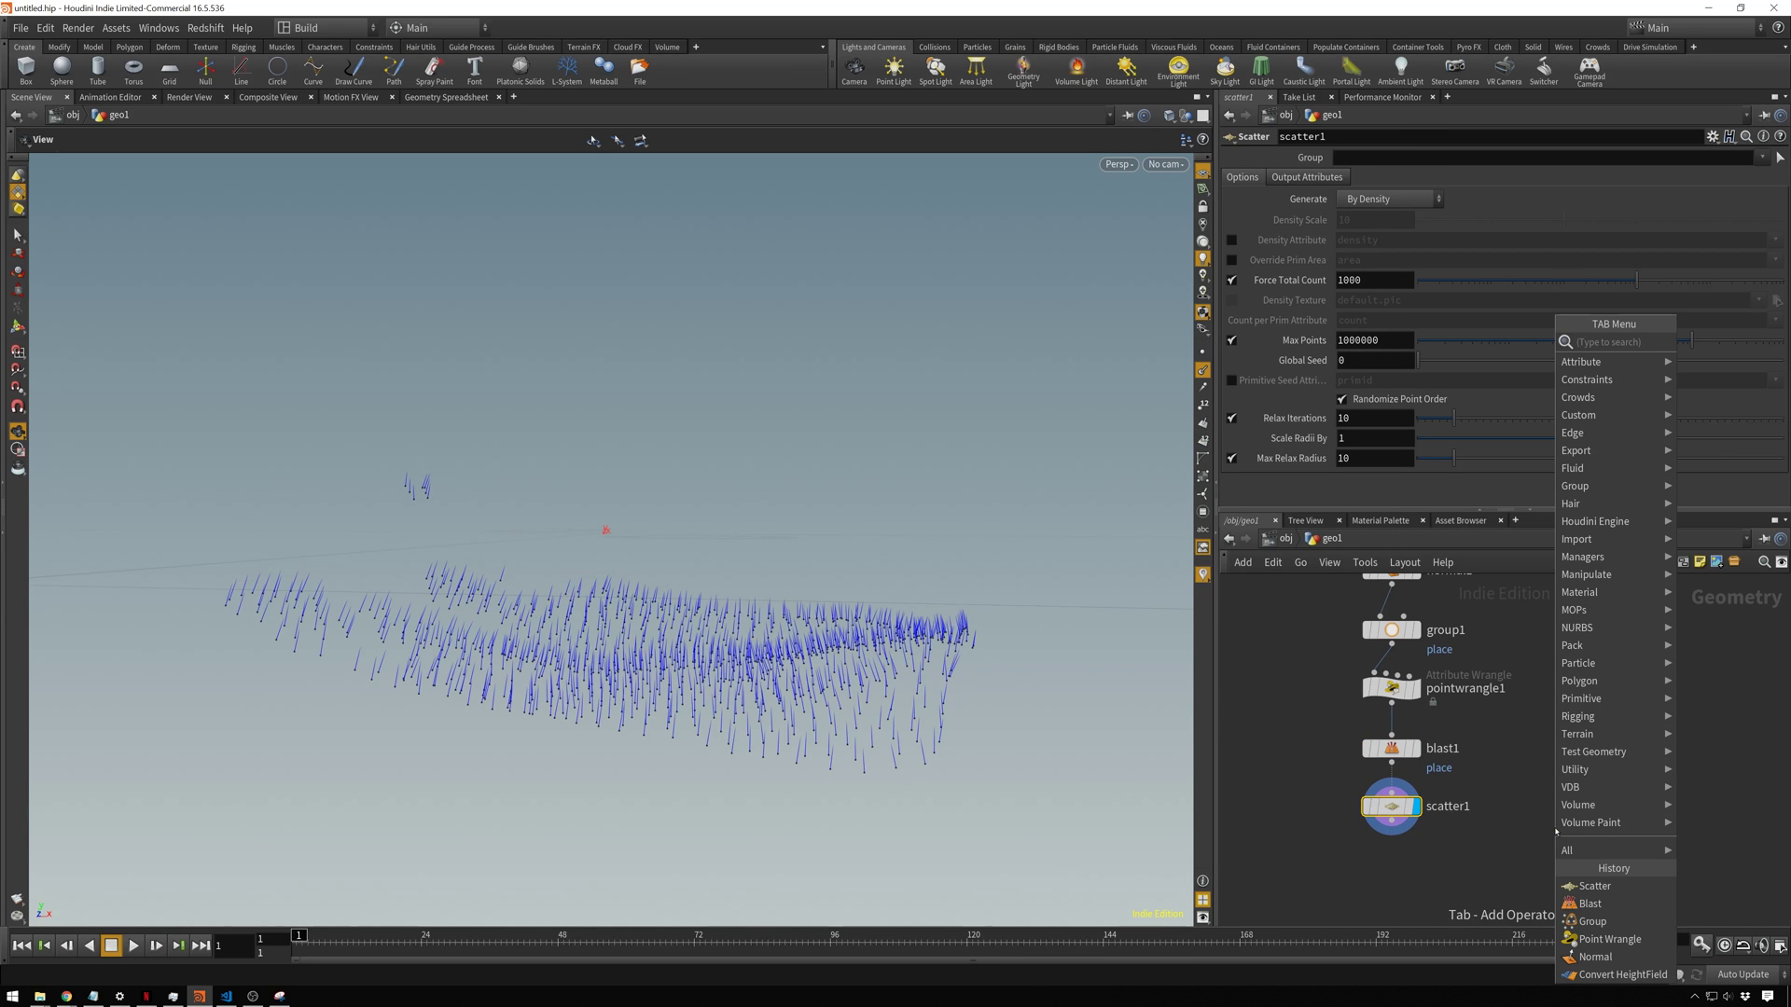
pyautogui.write('copy')
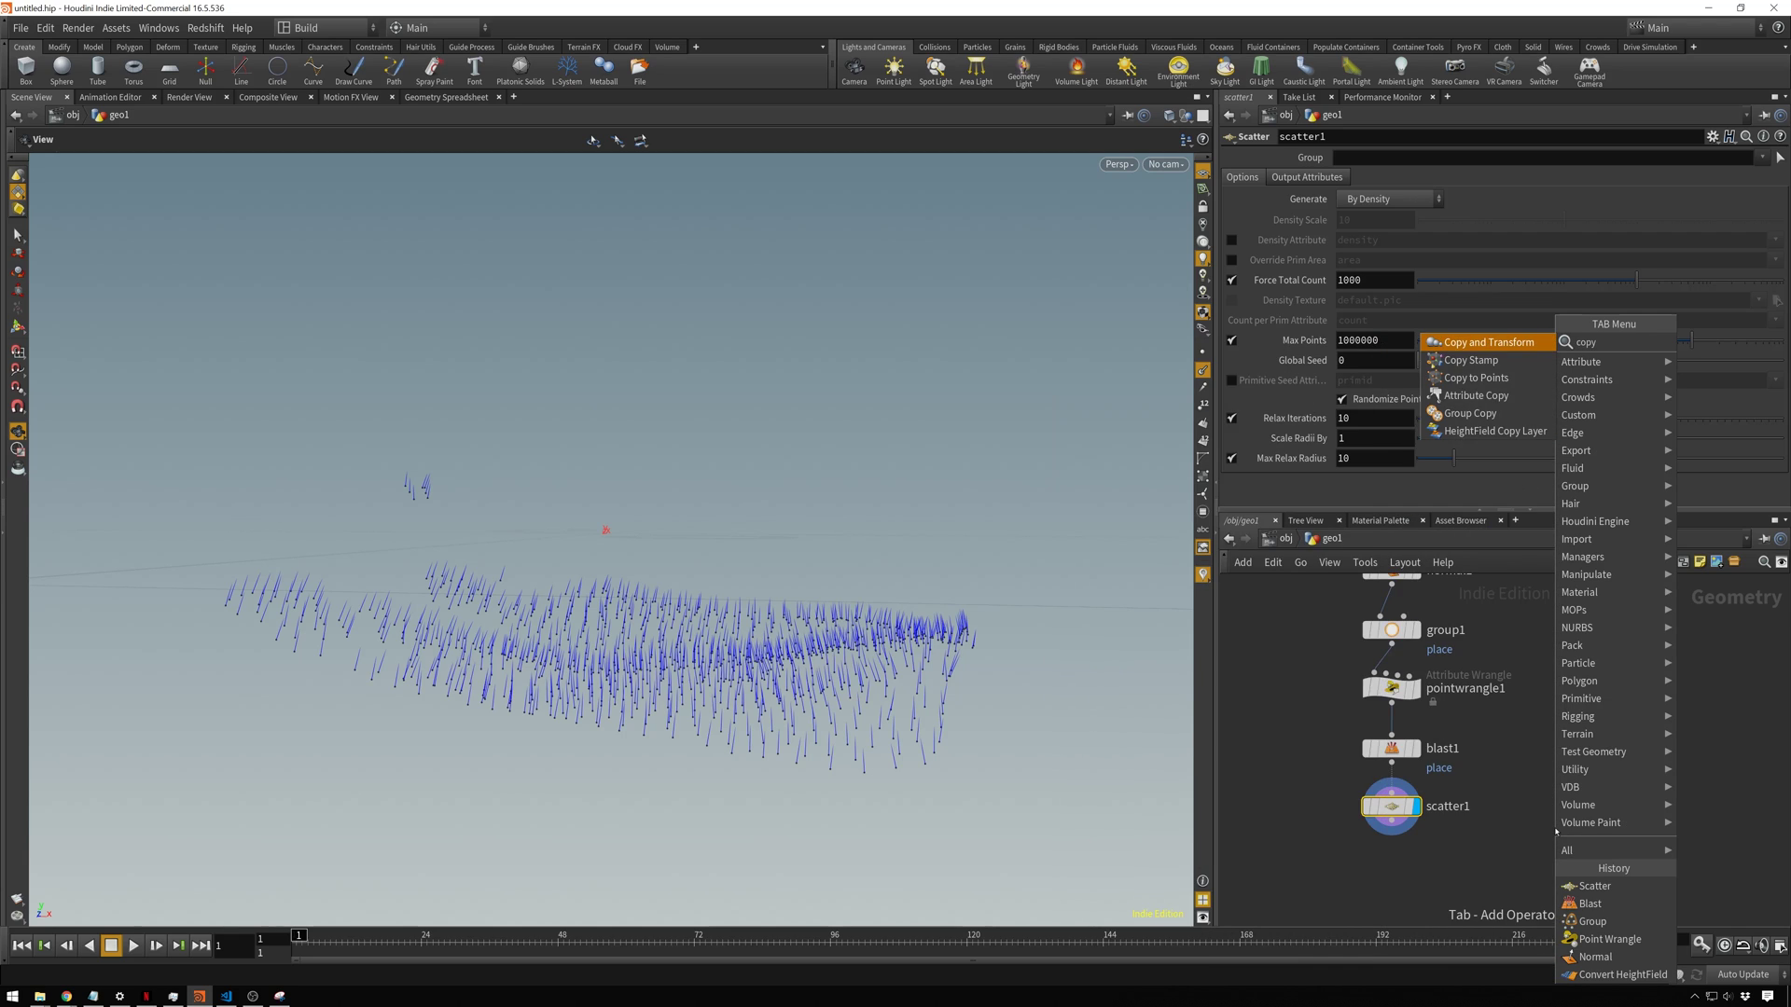
pyautogui.press('Down')
pyautogui.press('Down')
pyautogui.press('Return')
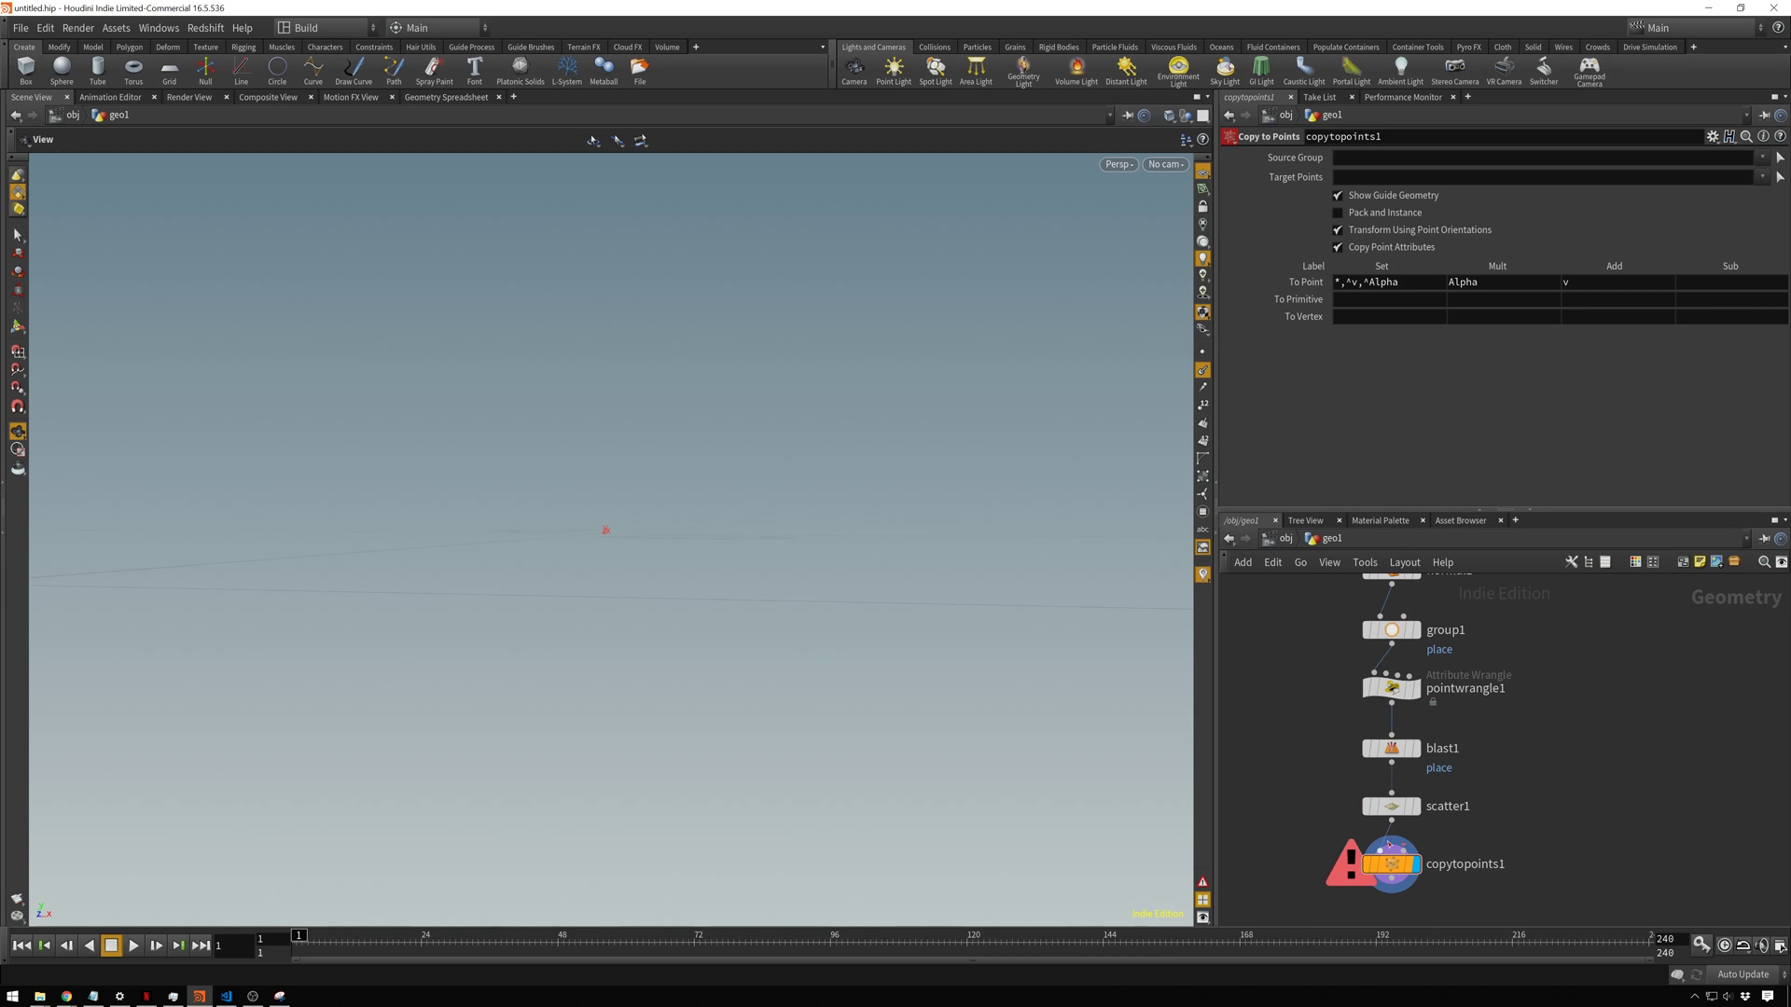
pyautogui.moveTo(1389, 844); pyautogui.dragTo(1412, 853)
# Step: Add a Box node and feed box1 into copytopoints1's geometry input
pyautogui.scroll(-2, 1373, 768)
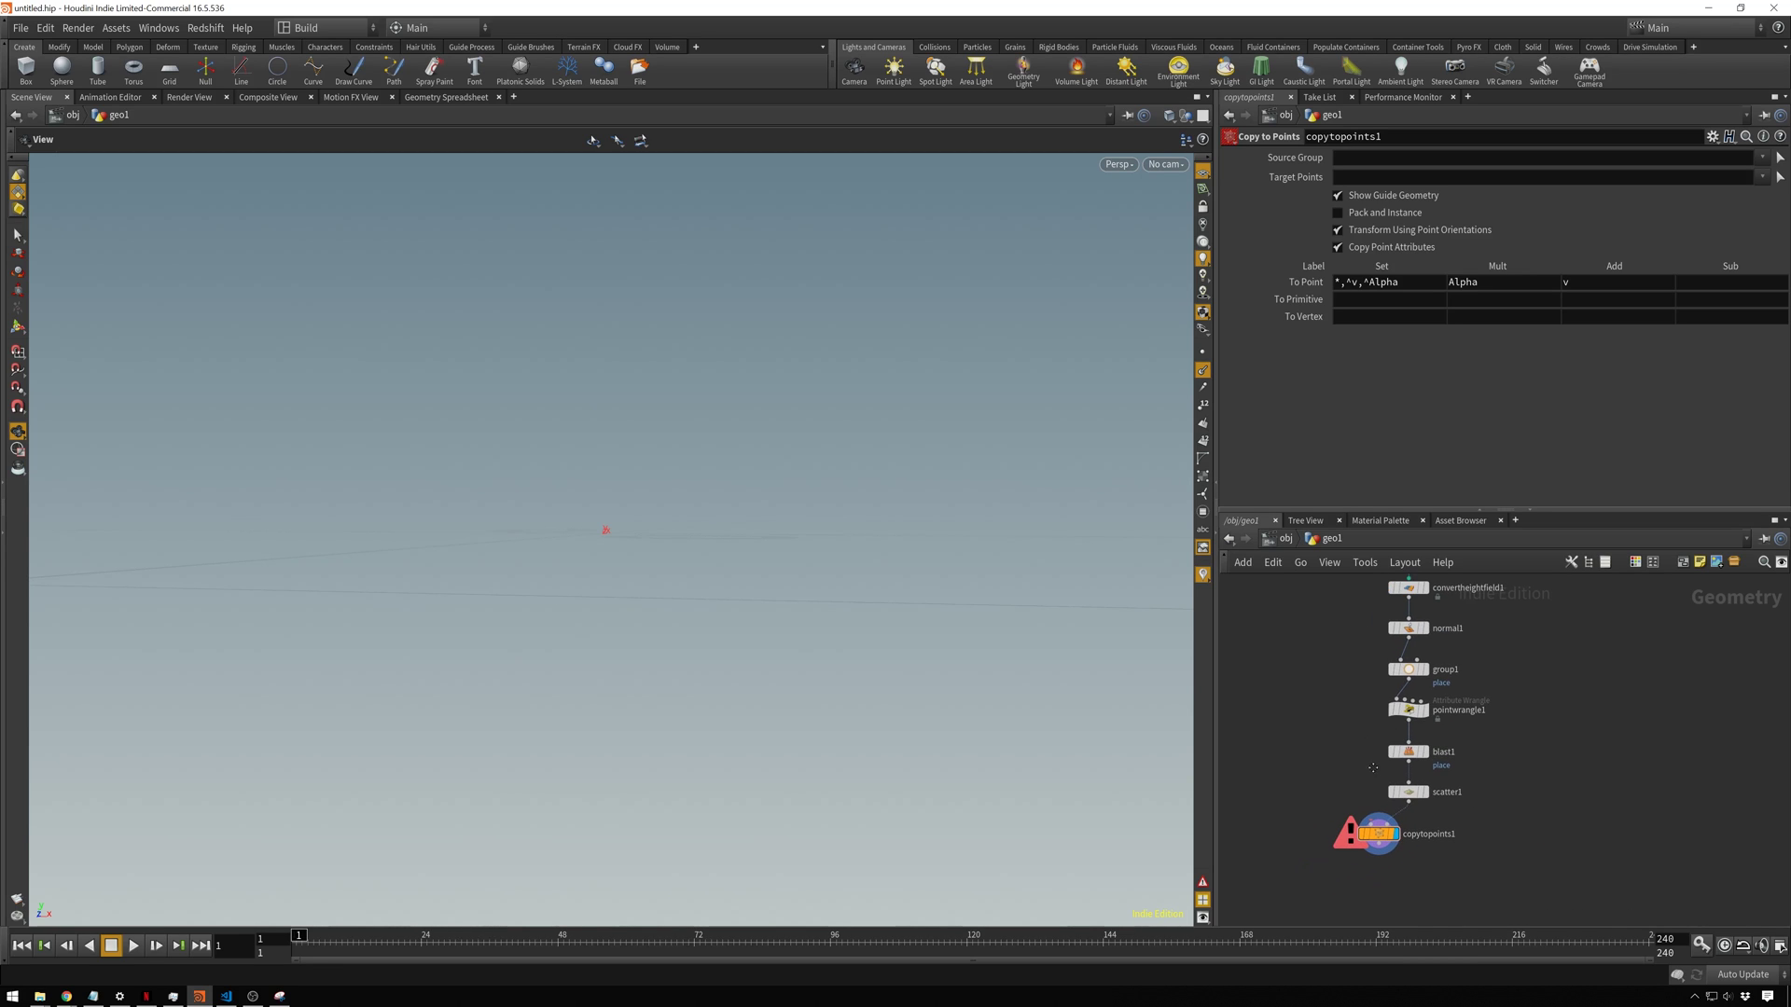
pyautogui.press('Tab')
pyautogui.write('box')
pyautogui.press('Return')
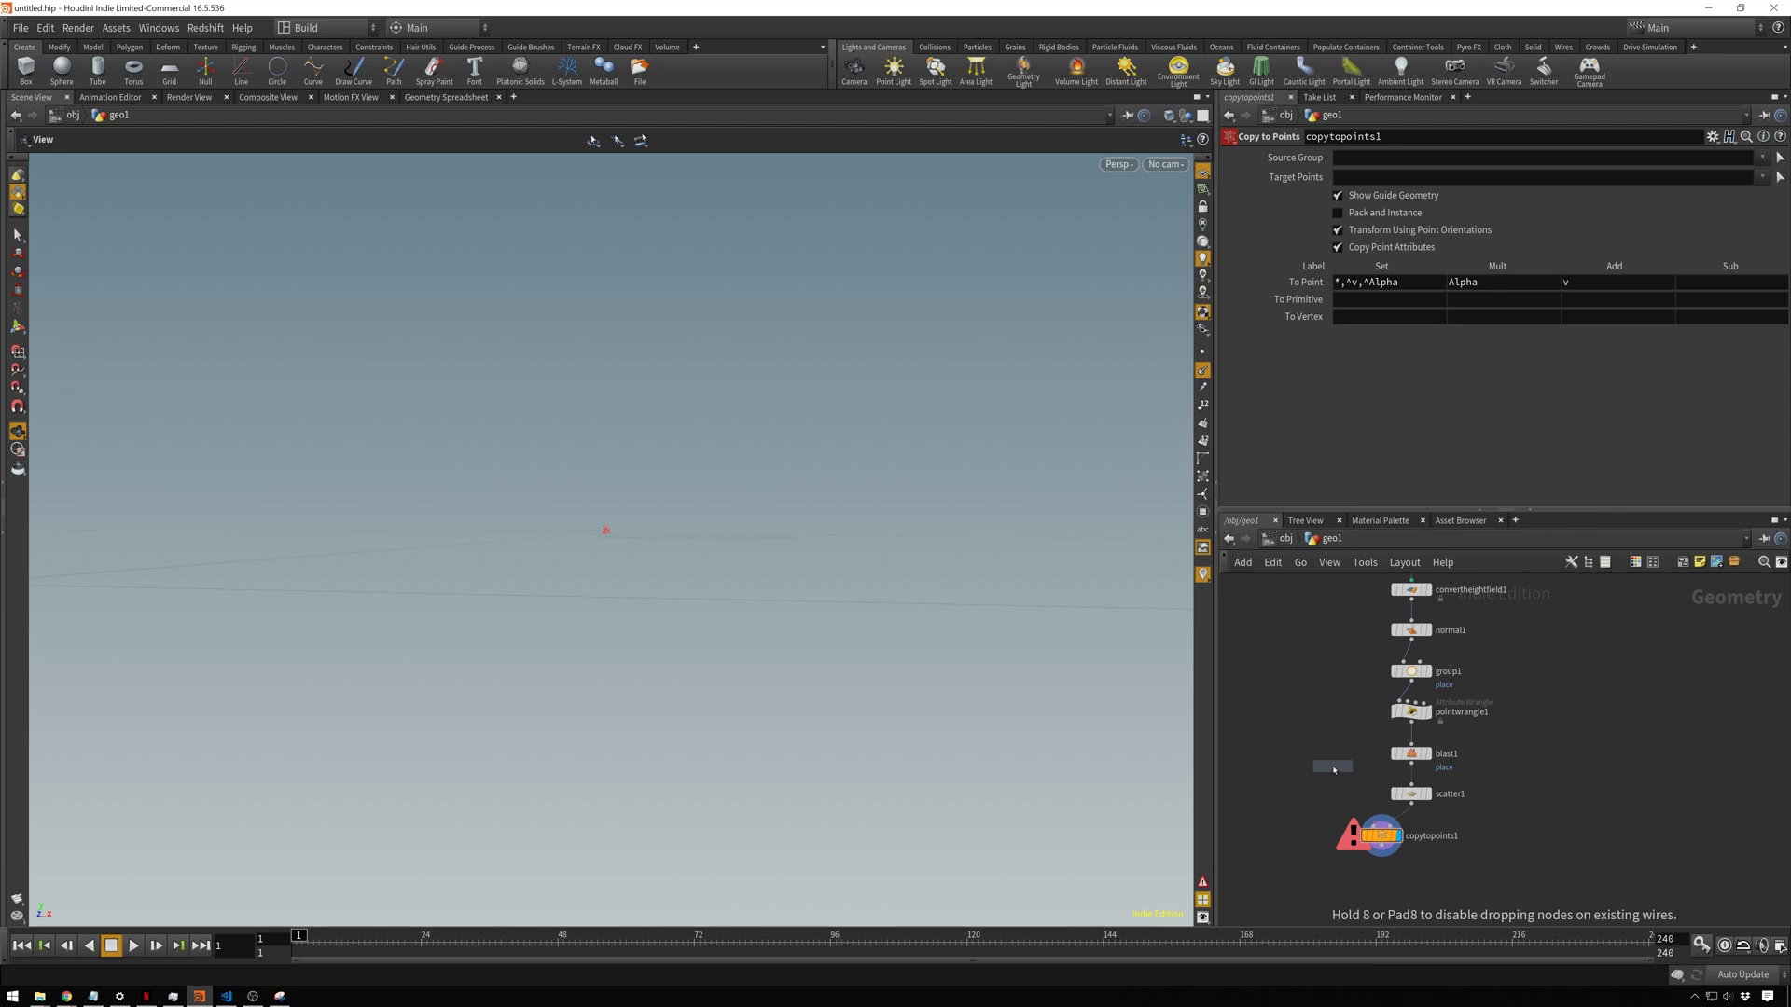
pyautogui.click(1334, 767)
pyautogui.moveTo(1333, 776); pyautogui.dragTo(1371, 821)
pyautogui.scroll(2, 543, 815)
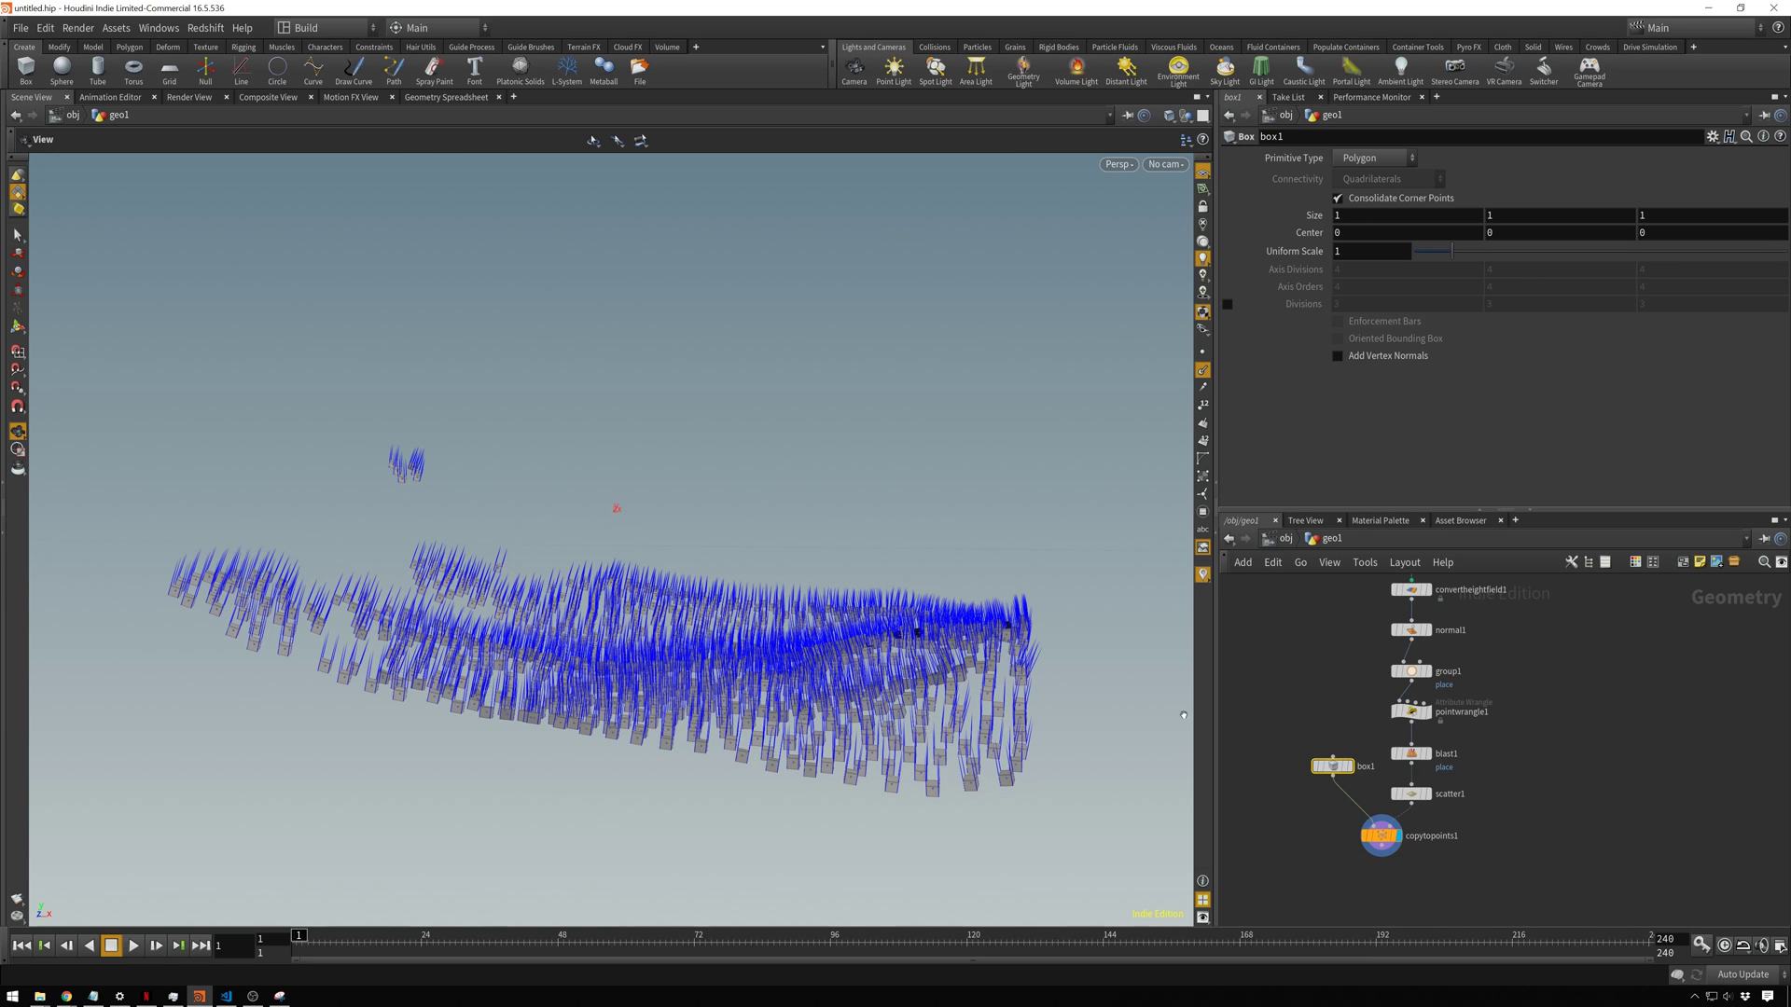
# Step: Add a Merge node and position merge1 below copytopoints1
pyautogui.click(1618, 866)
pyautogui.press('Tab')
pyautogui.write('merge')
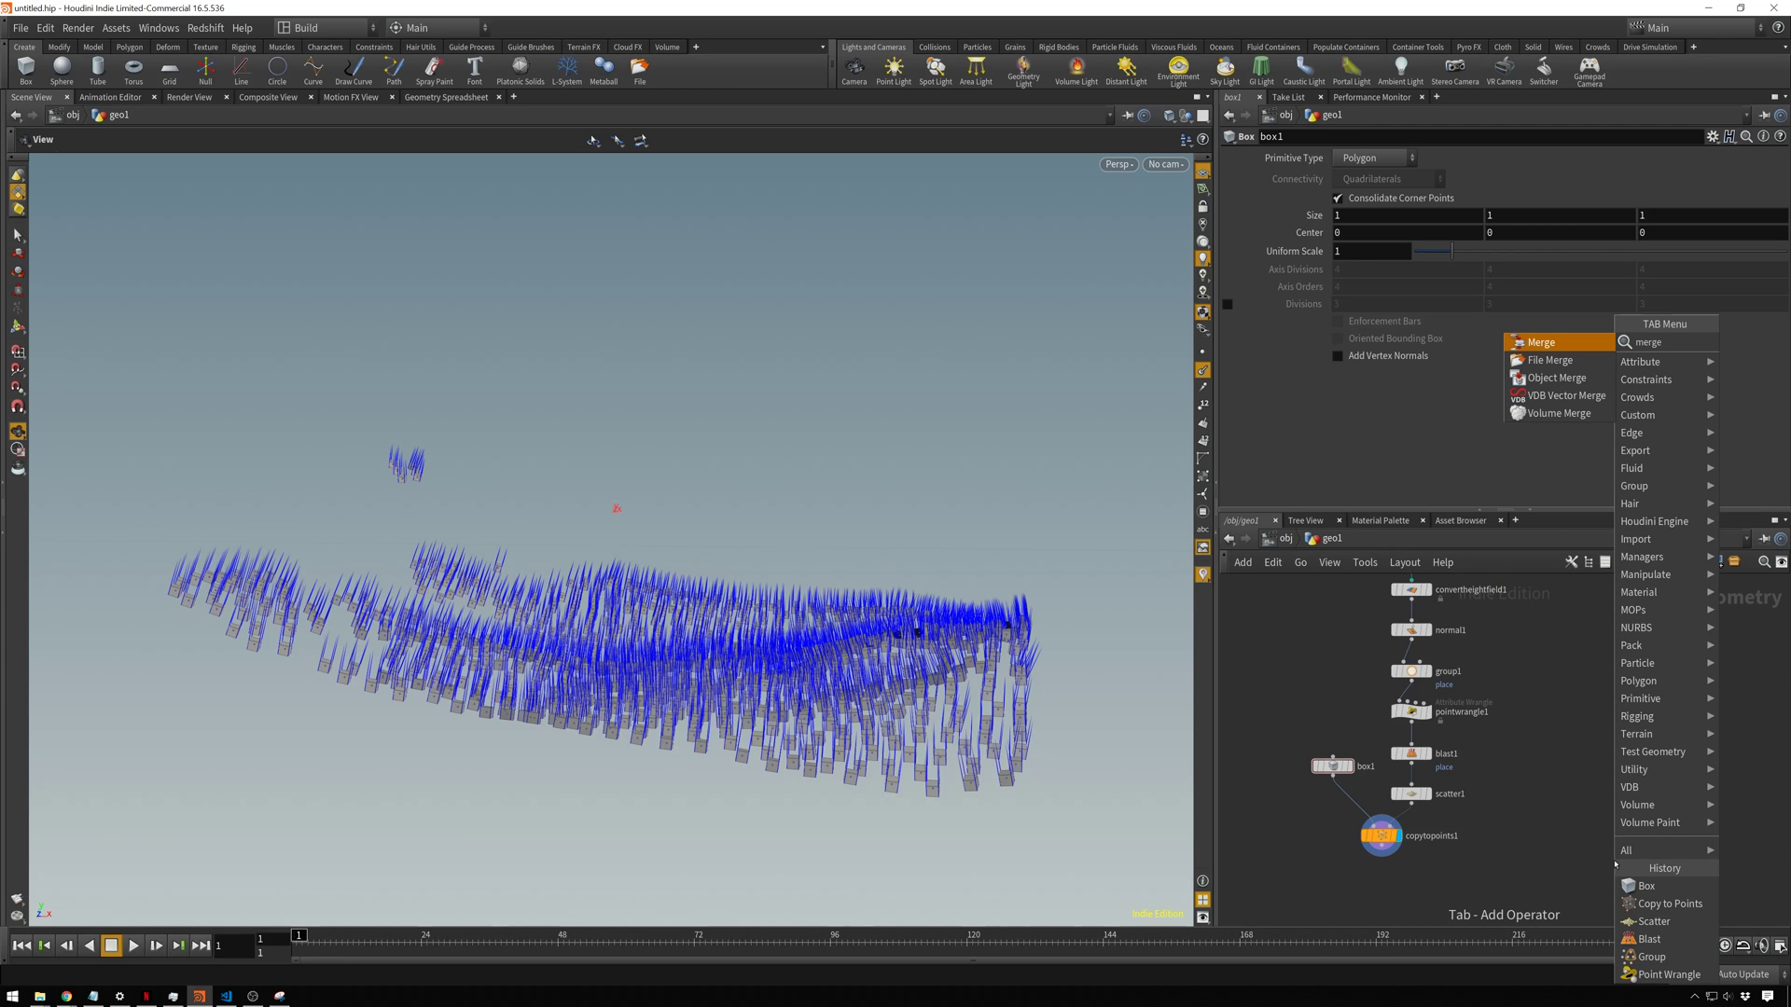
pyautogui.press('Return')
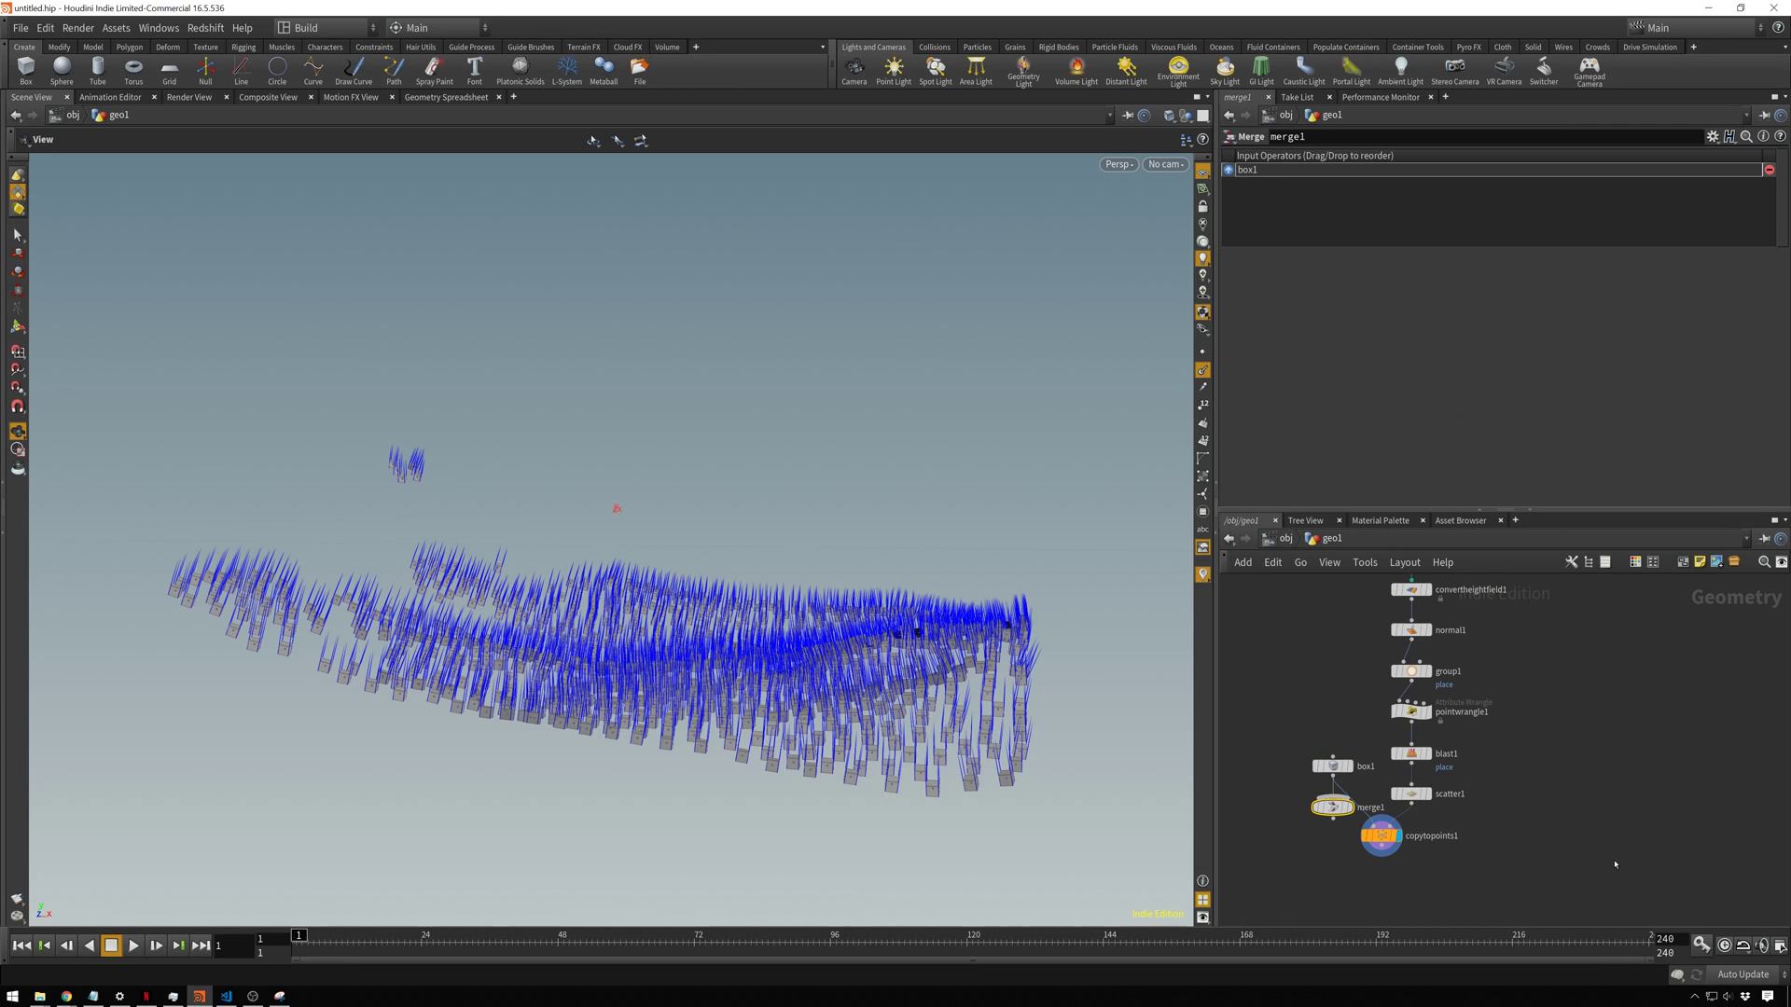
pyautogui.moveTo(1348, 814); pyautogui.dragTo(1439, 880)
# Step: Replace box1's input on merge1 with copytopoints1 and convertheightfield1
pyautogui.click(1450, 876)
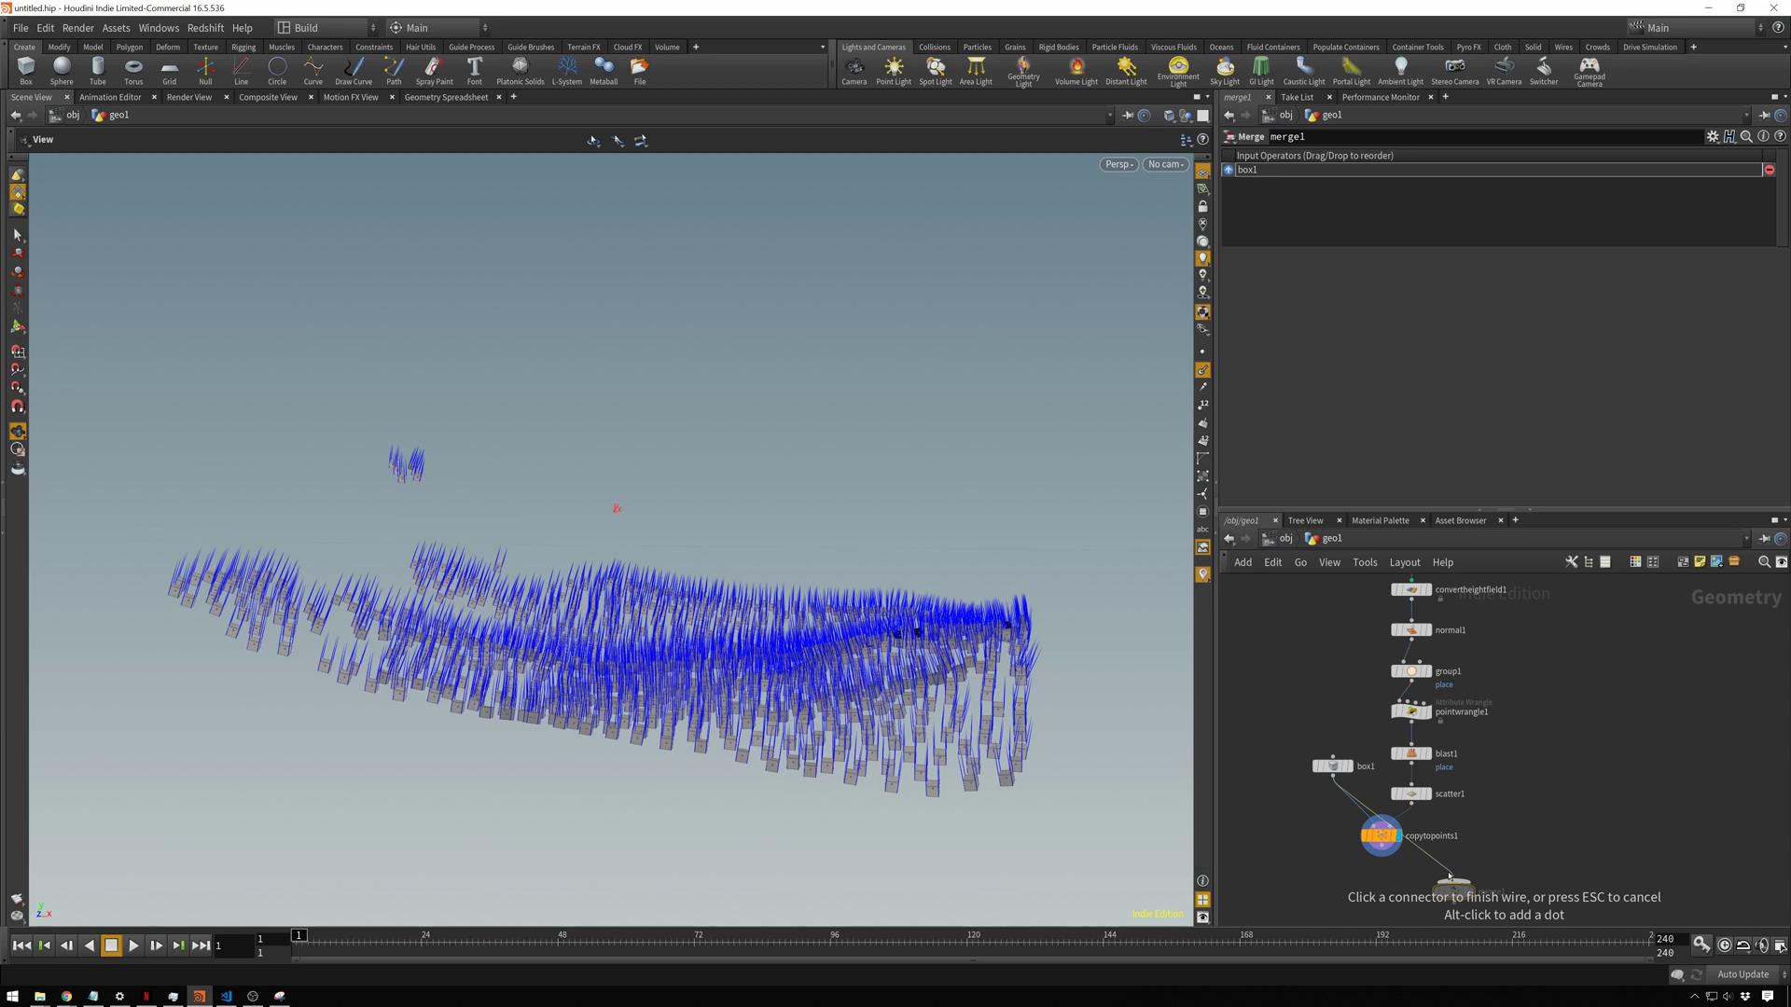
pyautogui.click(1444, 854)
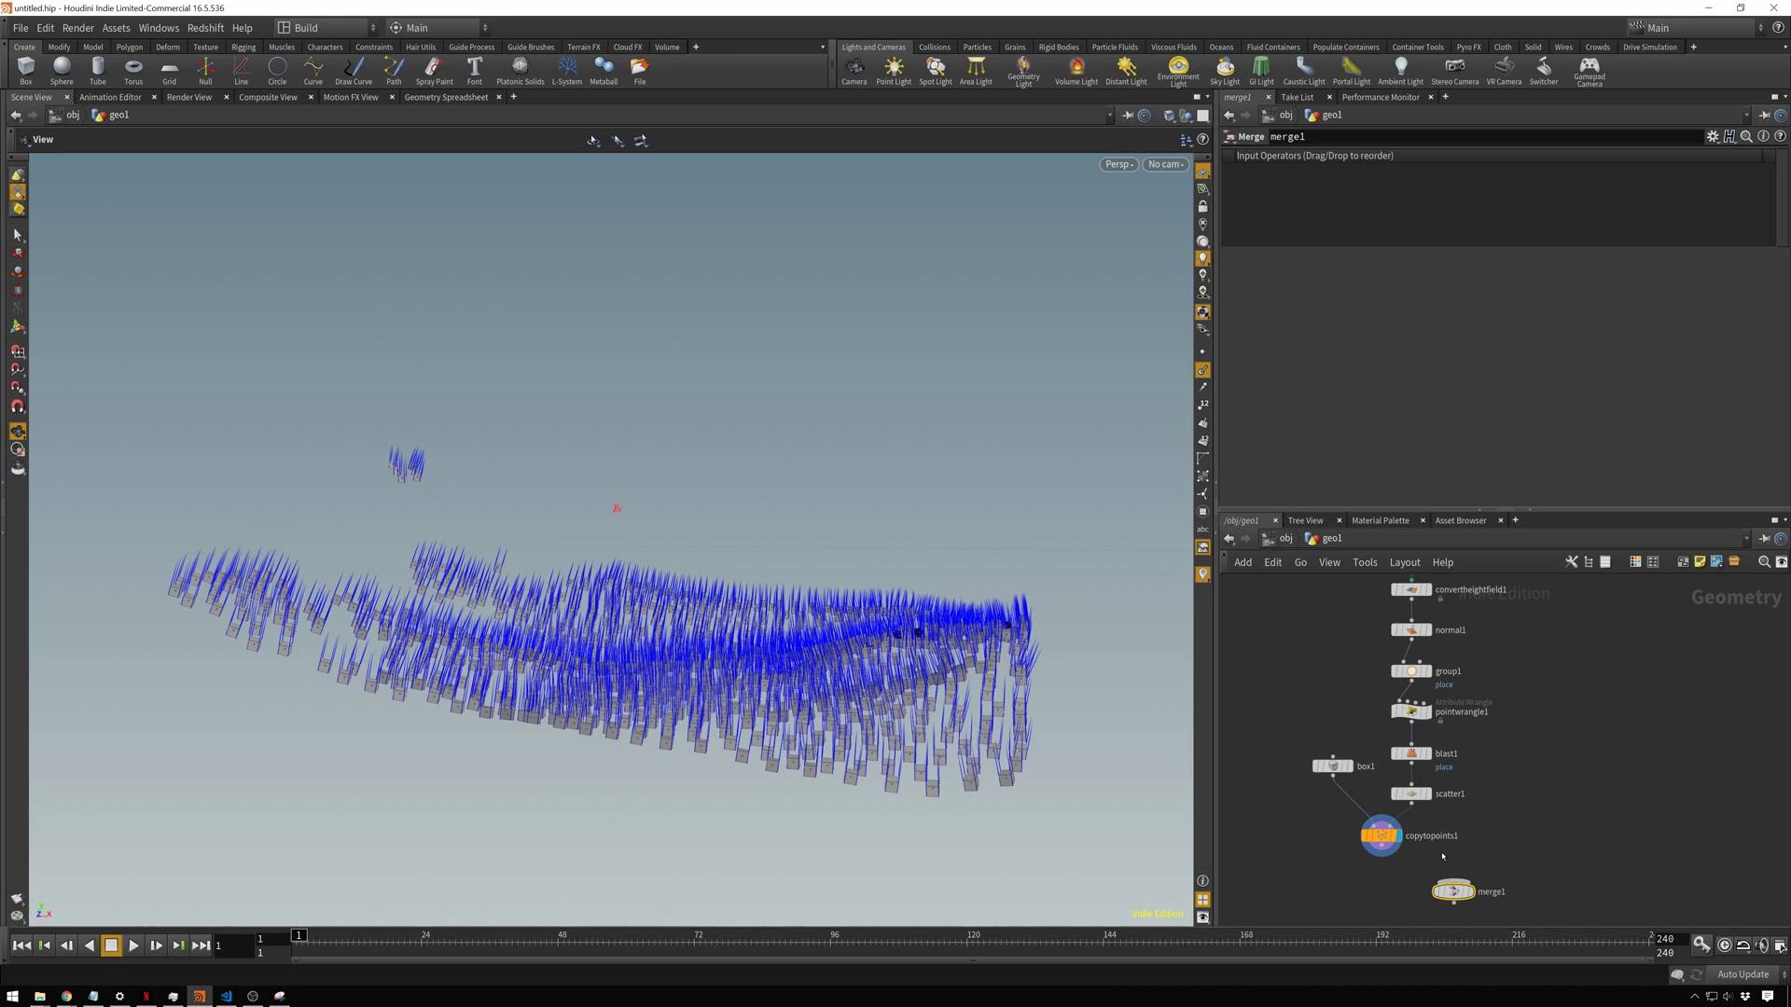
pyautogui.moveTo(1386, 852); pyautogui.dragTo(1462, 900)
pyautogui.scroll(-2, 1485, 701)
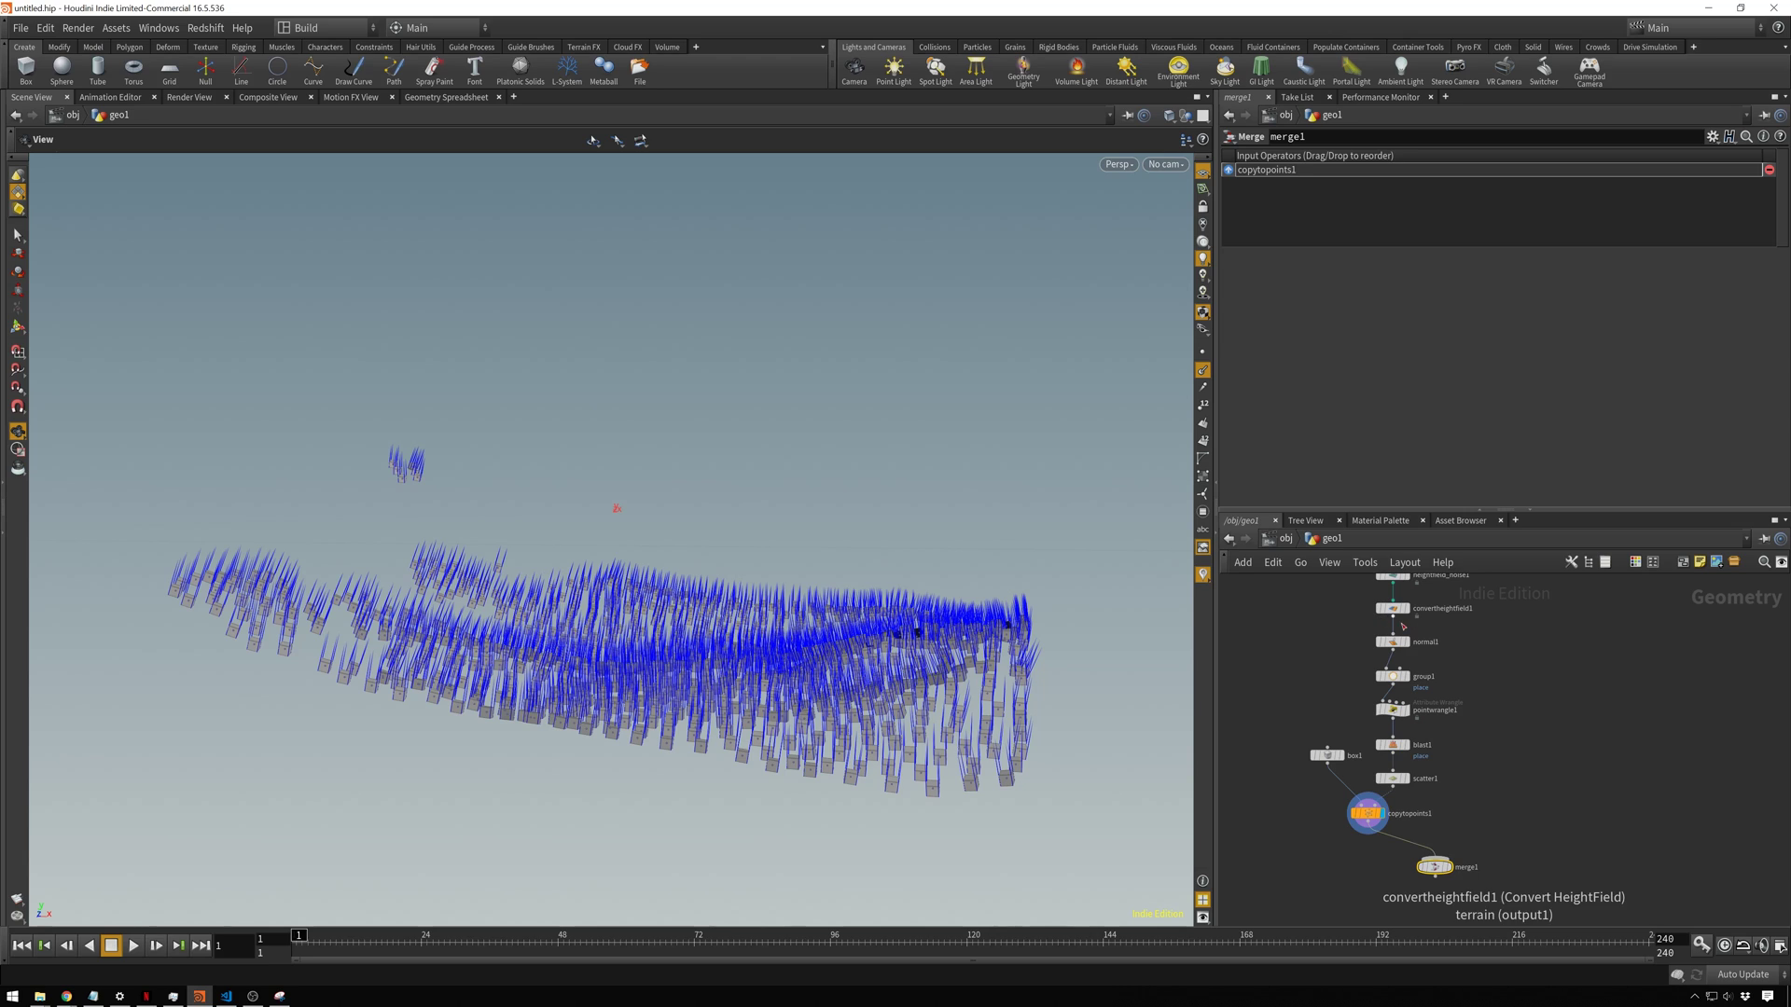
pyautogui.moveTo(1382, 620)
pyautogui.mouseDown()
pyautogui.moveTo(1469, 737)
pyautogui.moveTo(1429, 851)
pyautogui.moveTo(1452, 878)
pyautogui.mouseUp()
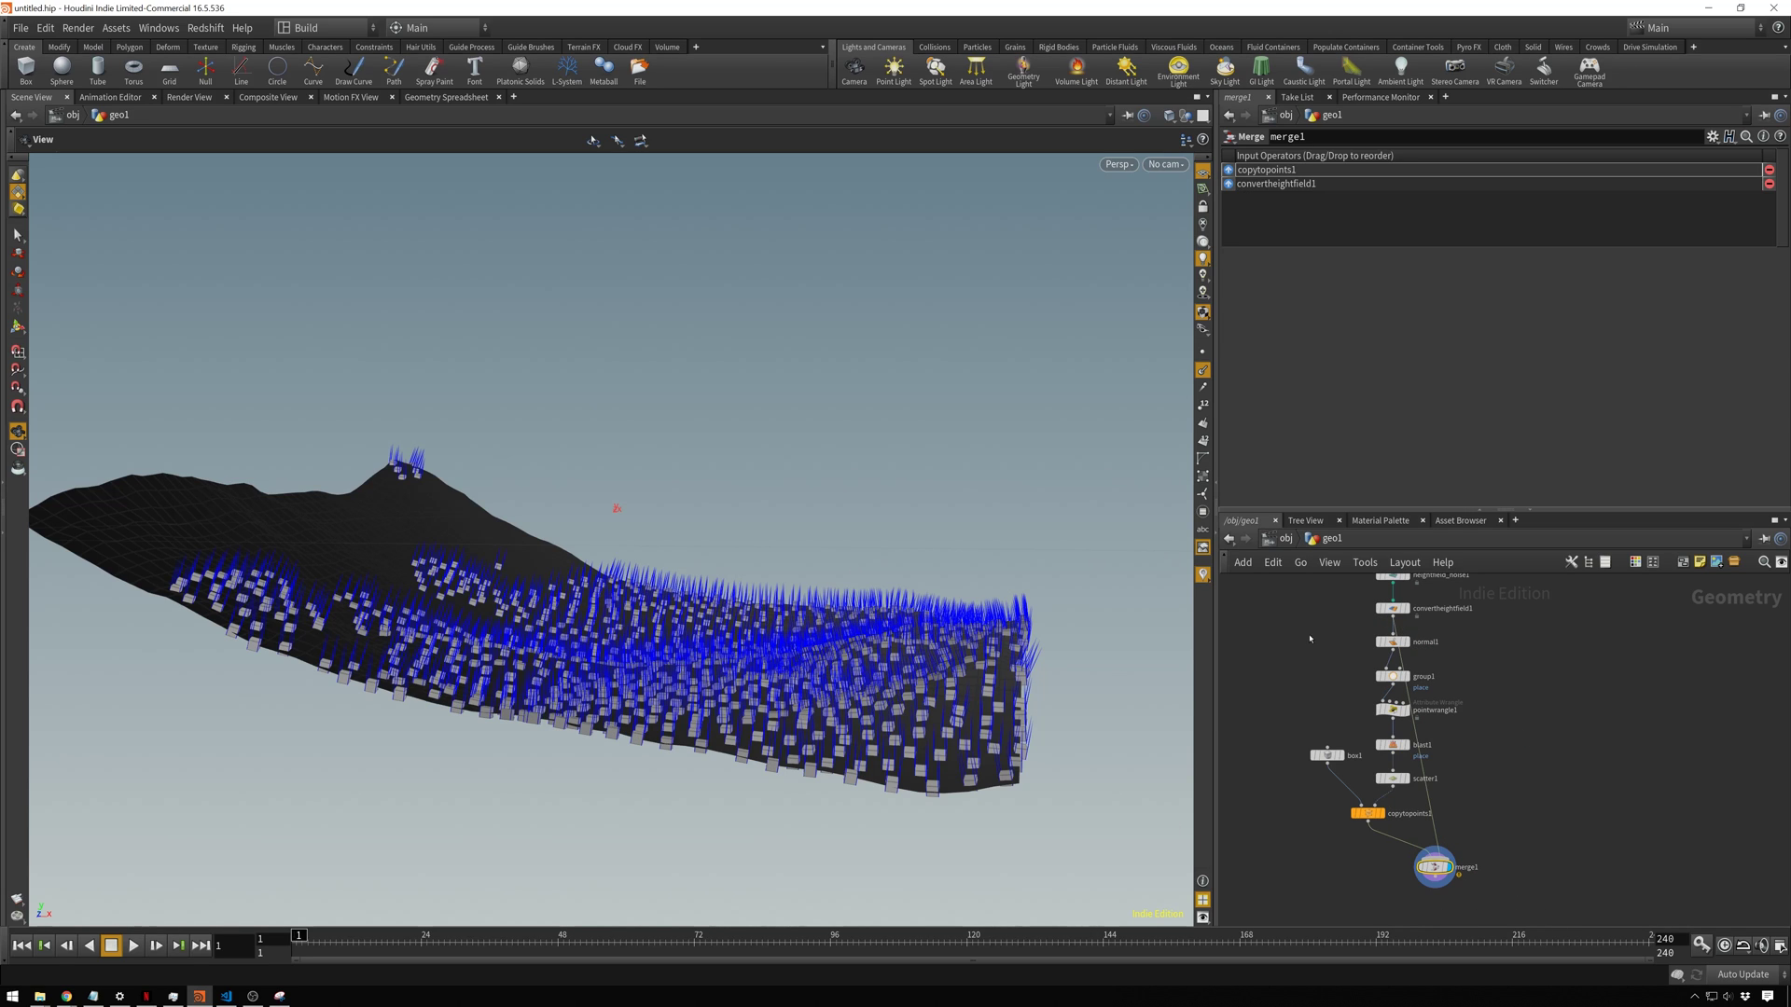
pyautogui.press('Tab')
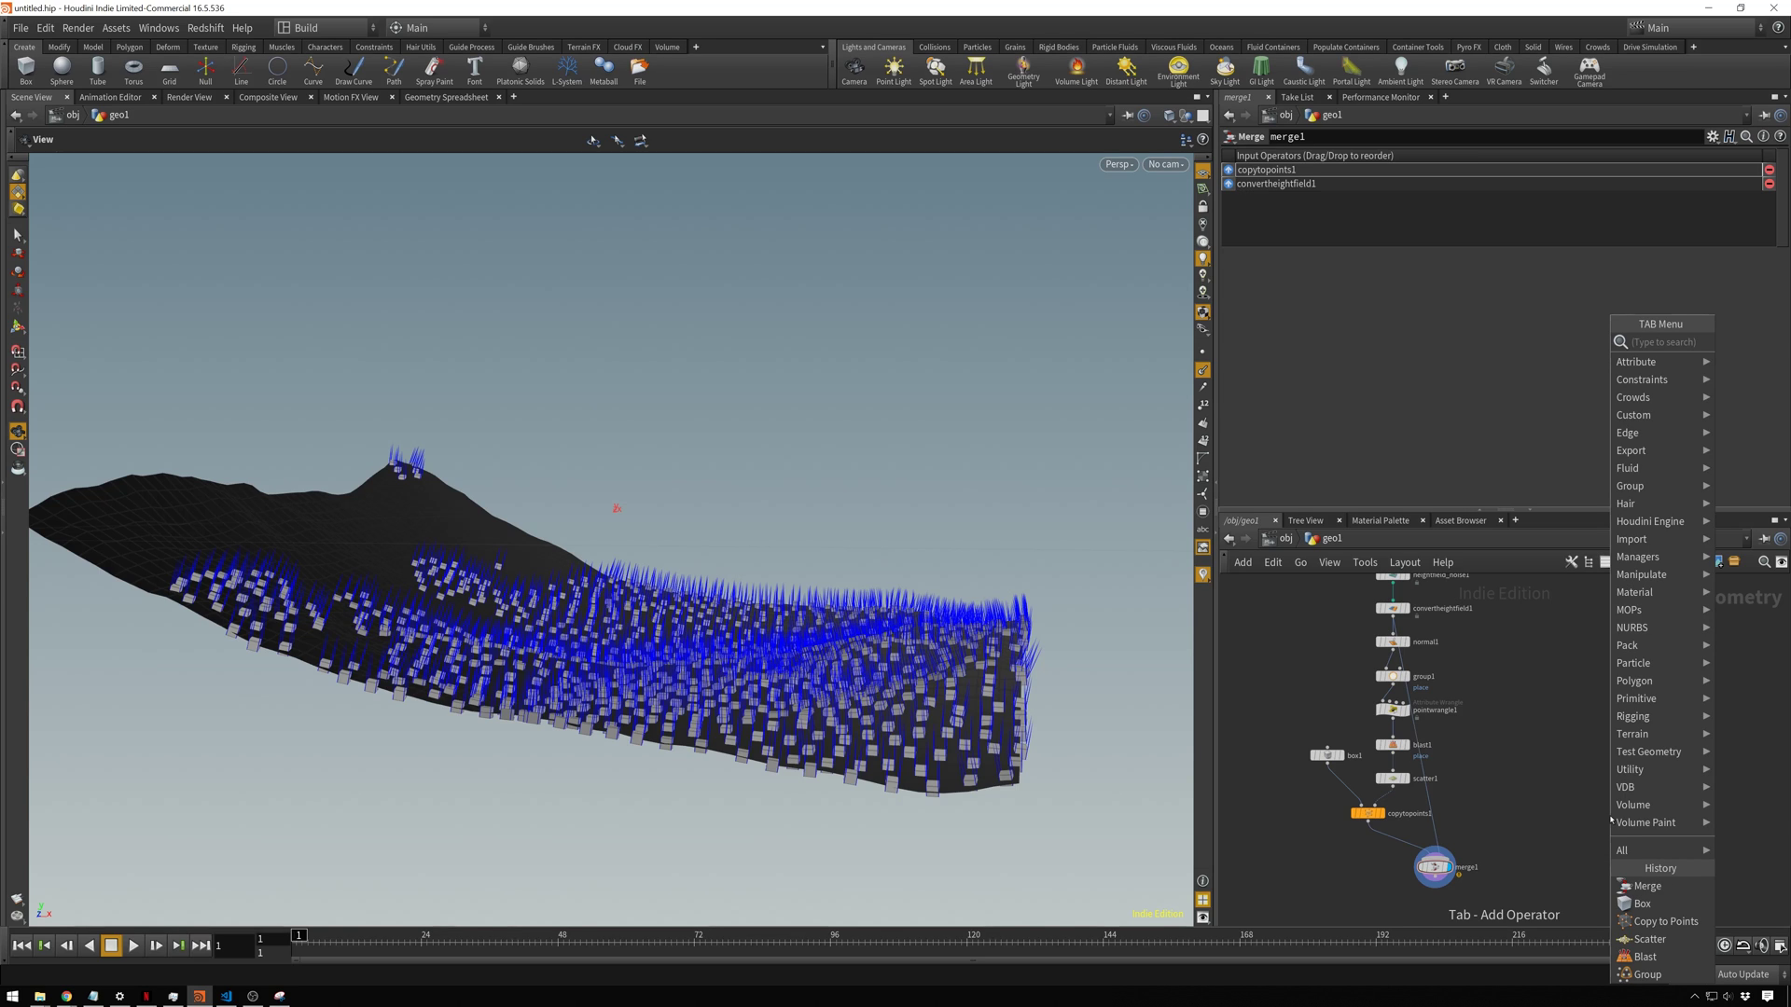
# Step: Add normal2 branching from normal1 into merge1, then orbit closer to the smoothly shaded terrain
pyautogui.write('norma')
pyautogui.press('Return')
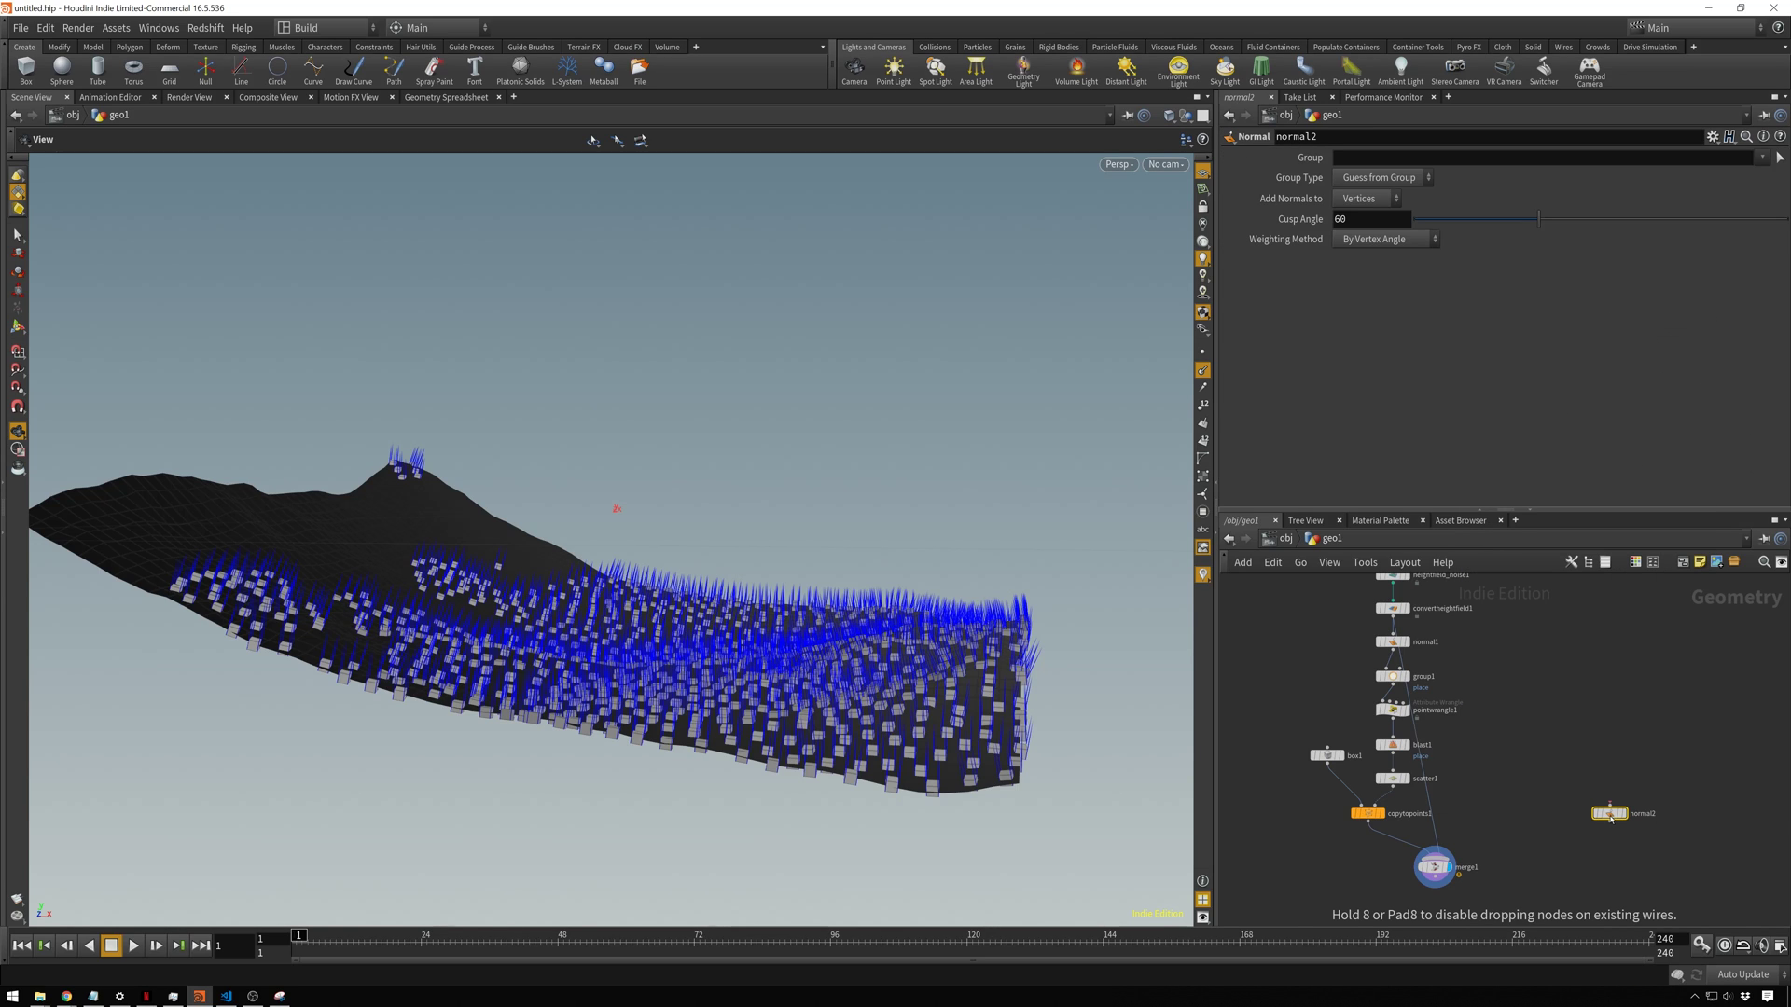
pyautogui.click(1428, 811)
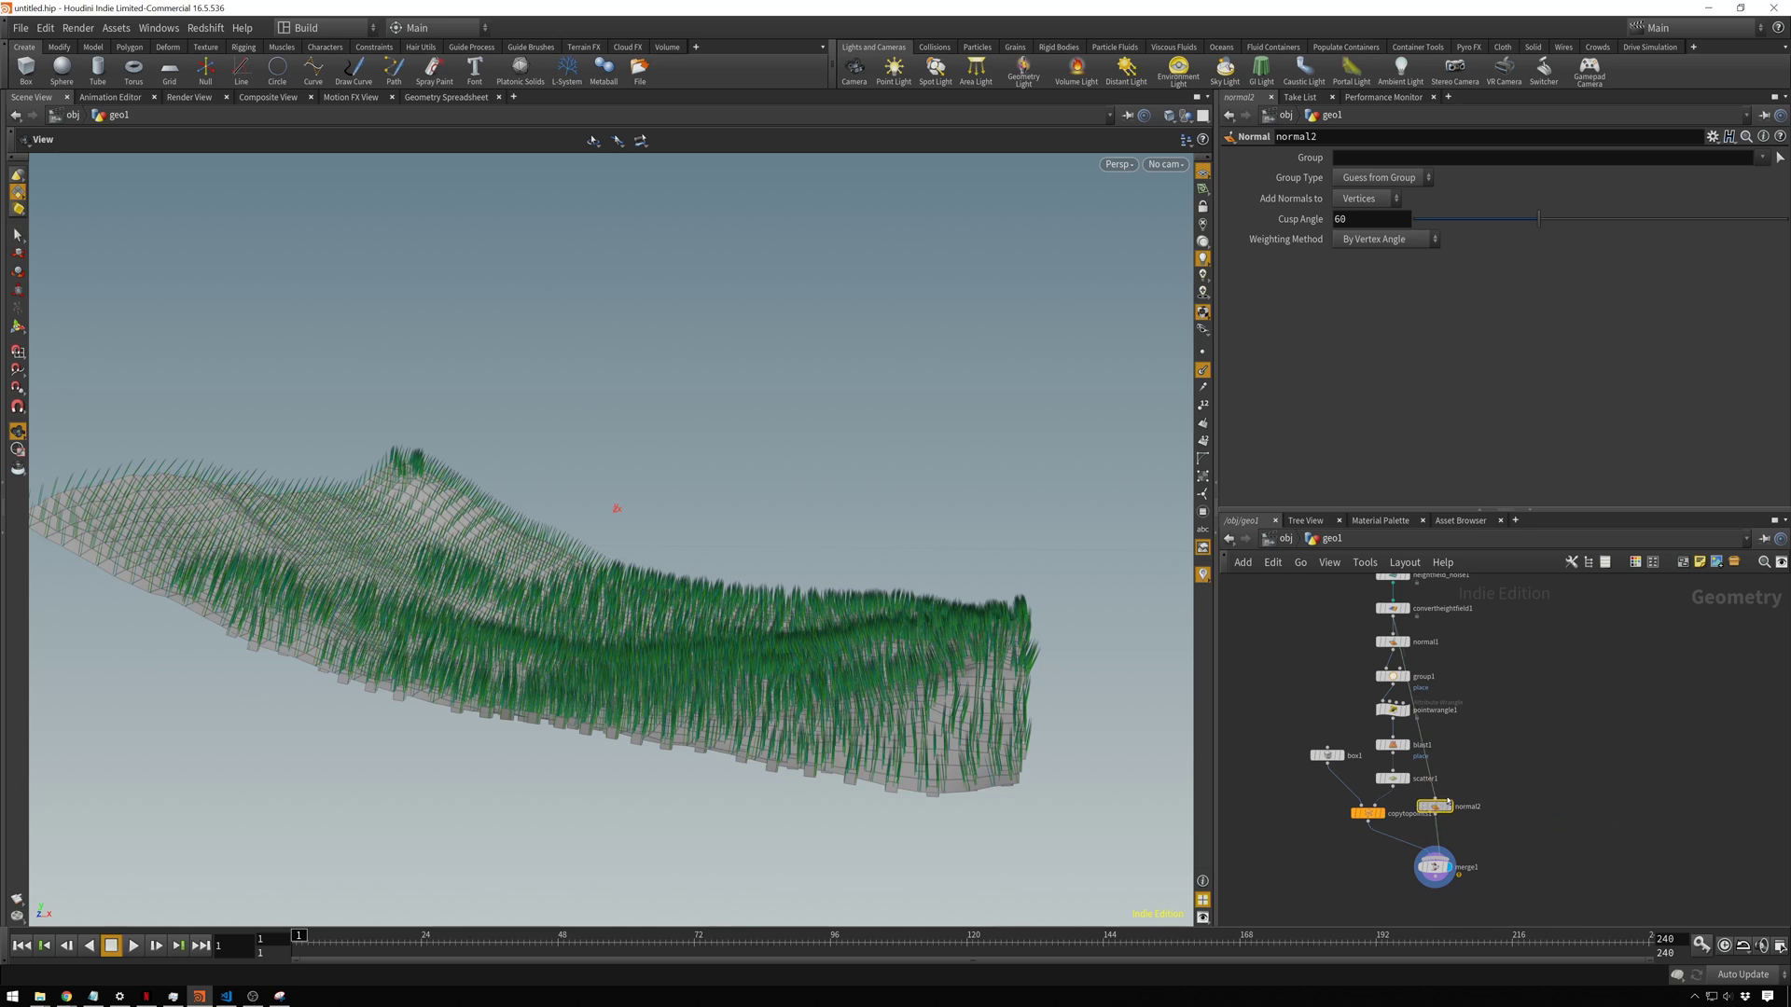
pyautogui.moveTo(1427, 811); pyautogui.dragTo(1518, 667)
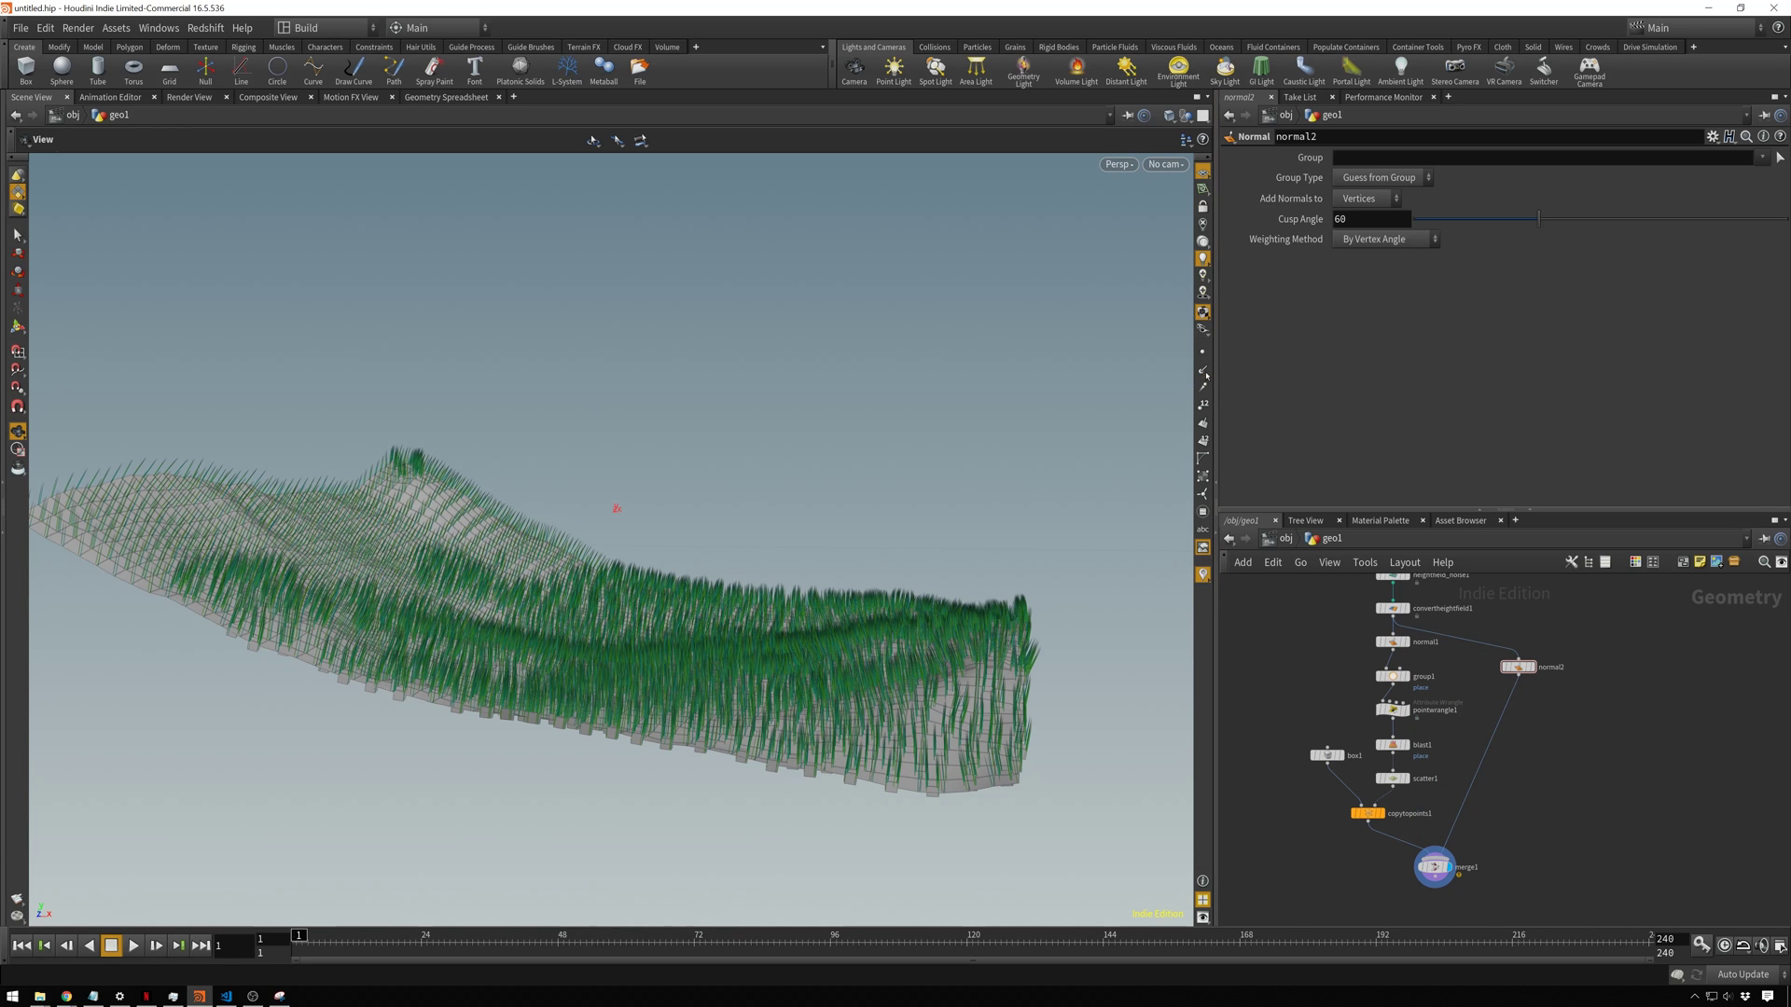
pyautogui.moveTo(746, 536); pyautogui.dragTo(1275, 860)
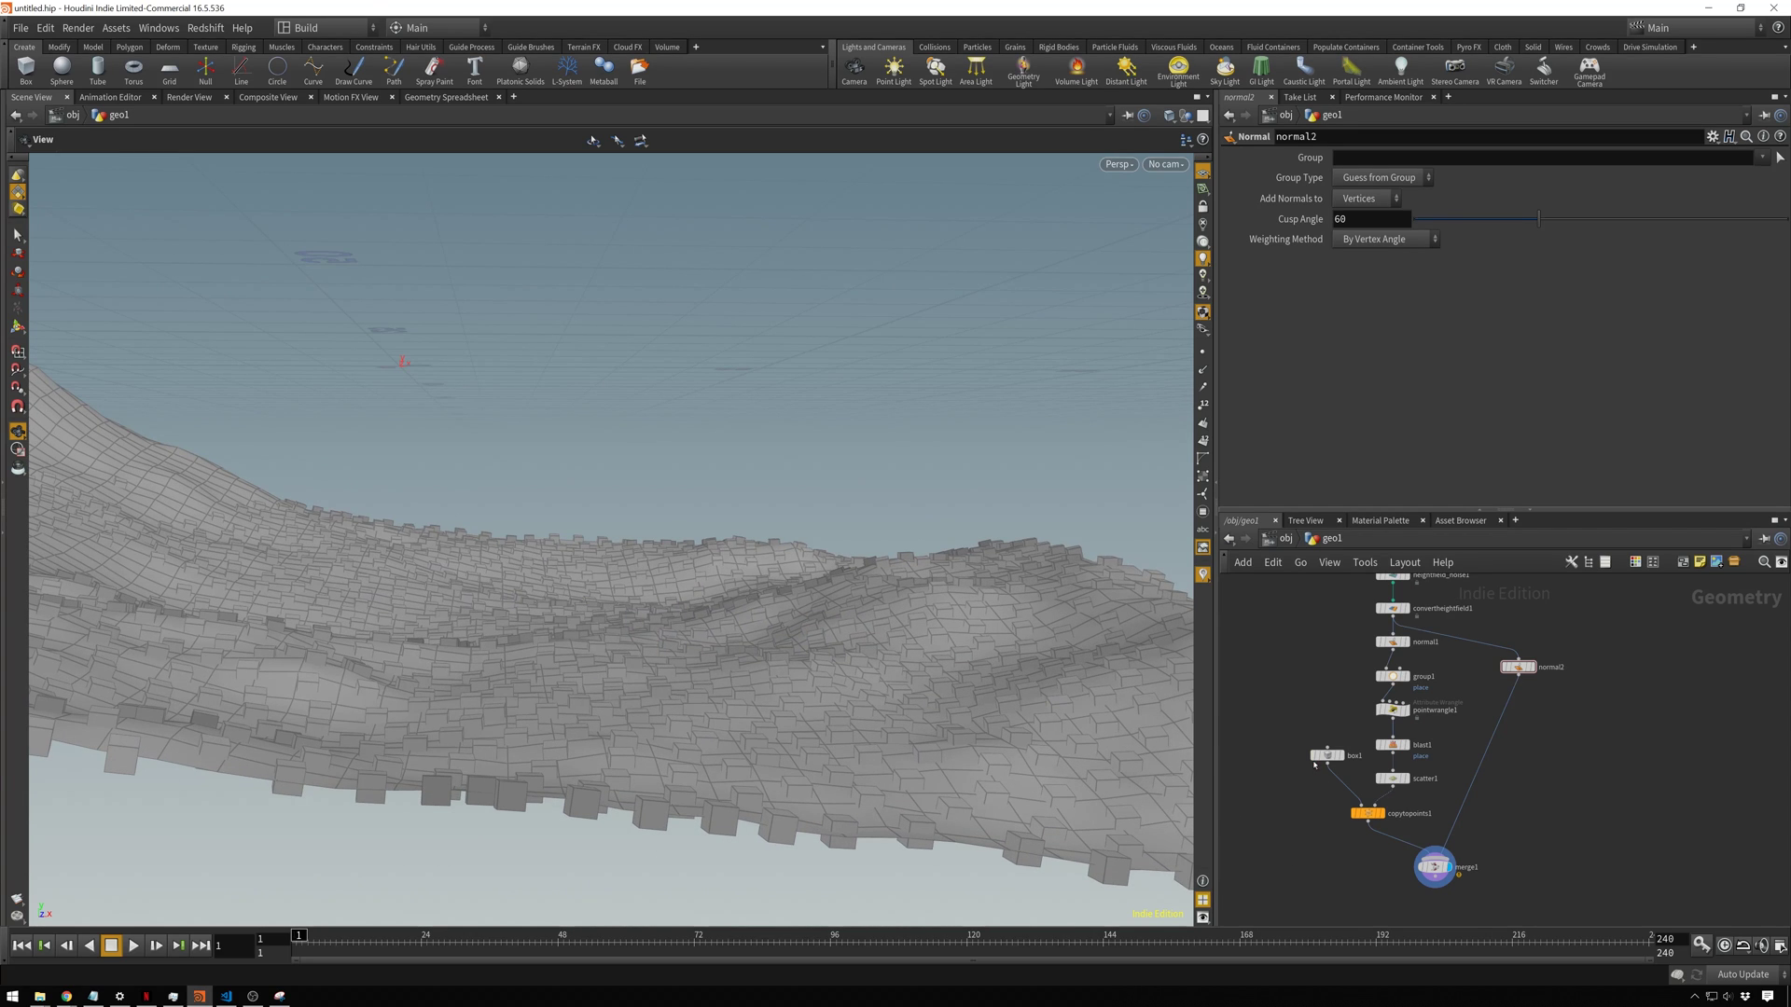
# Step: Insert transform1 after box1 with Pre-Translate Z of 0.4, offsetting the copied cubes
pyautogui.click(1323, 757)
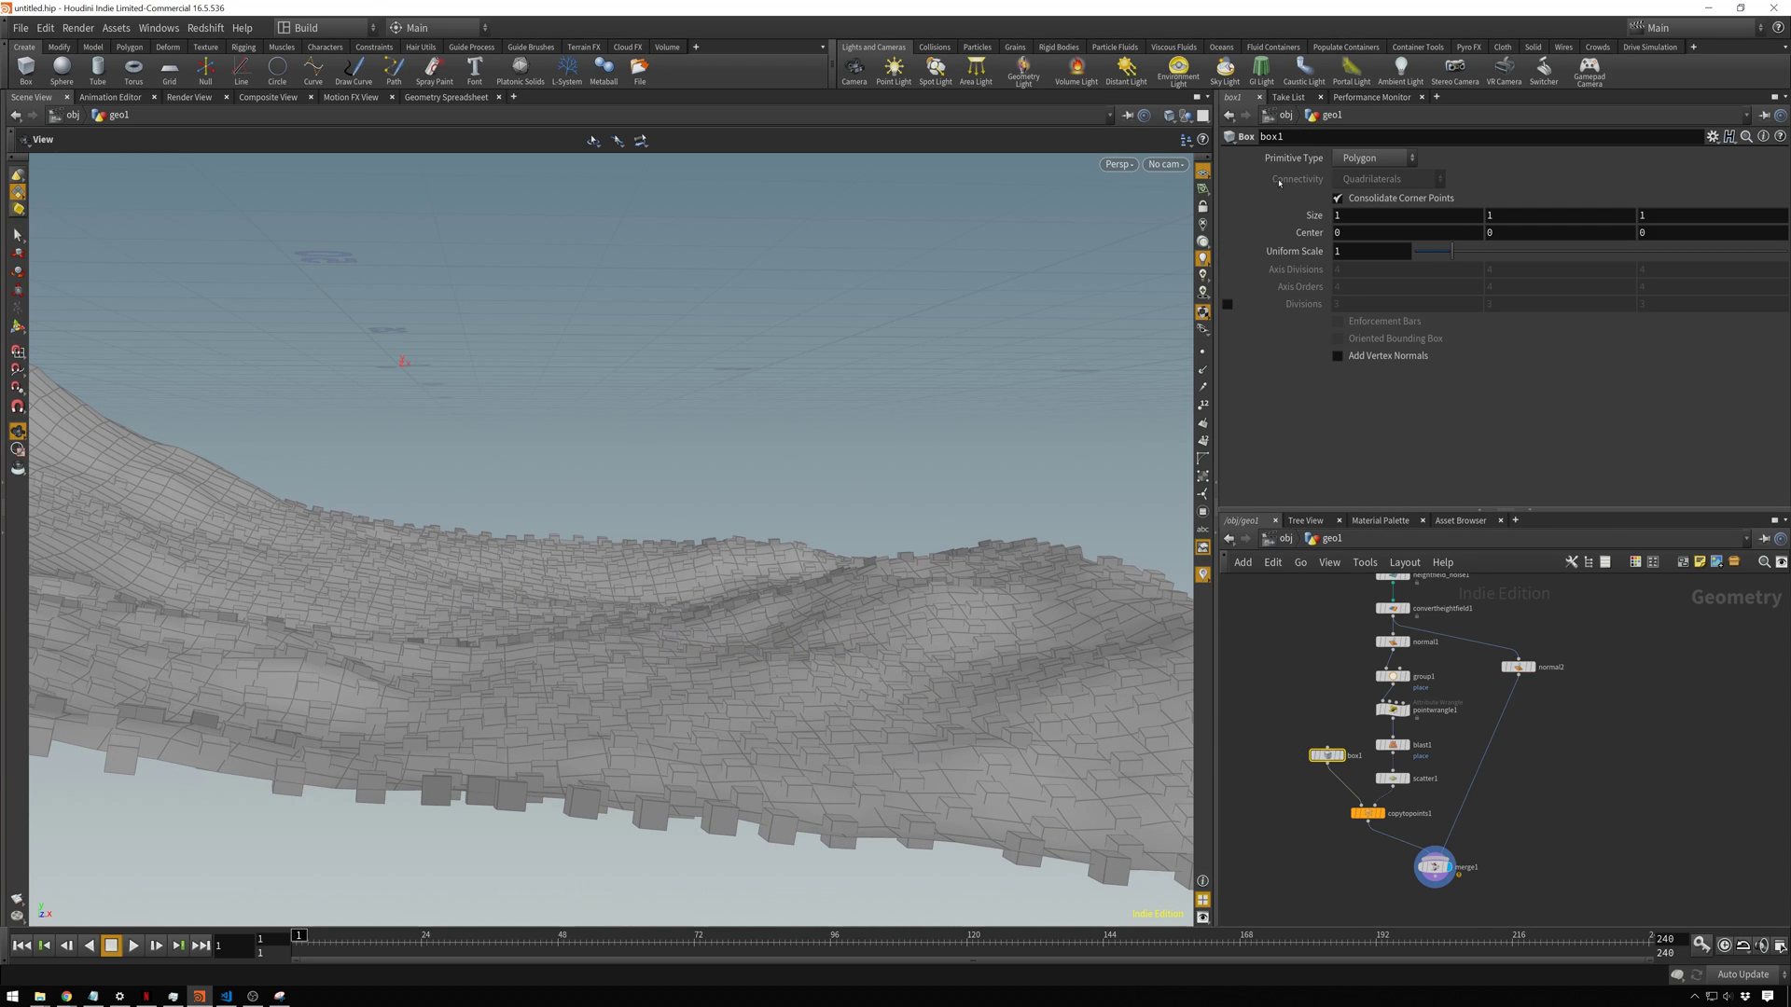
pyautogui.press('Tab')
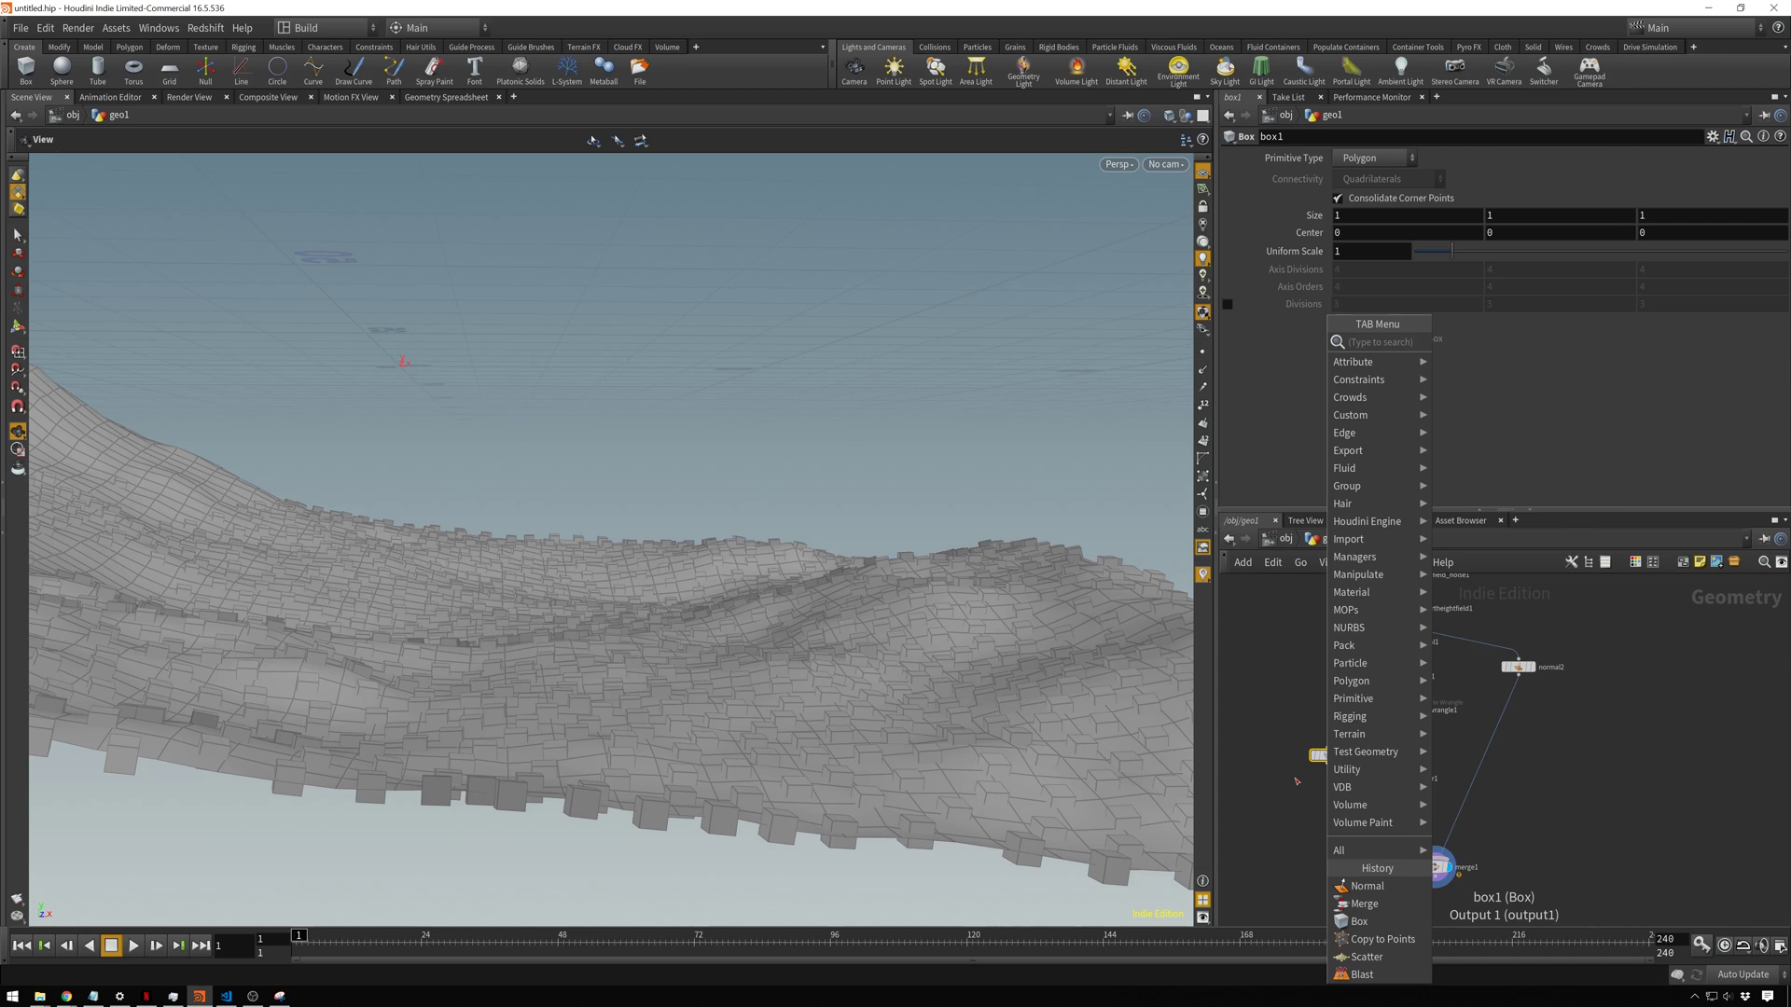
pyautogui.write('transform')
pyautogui.press('Return')
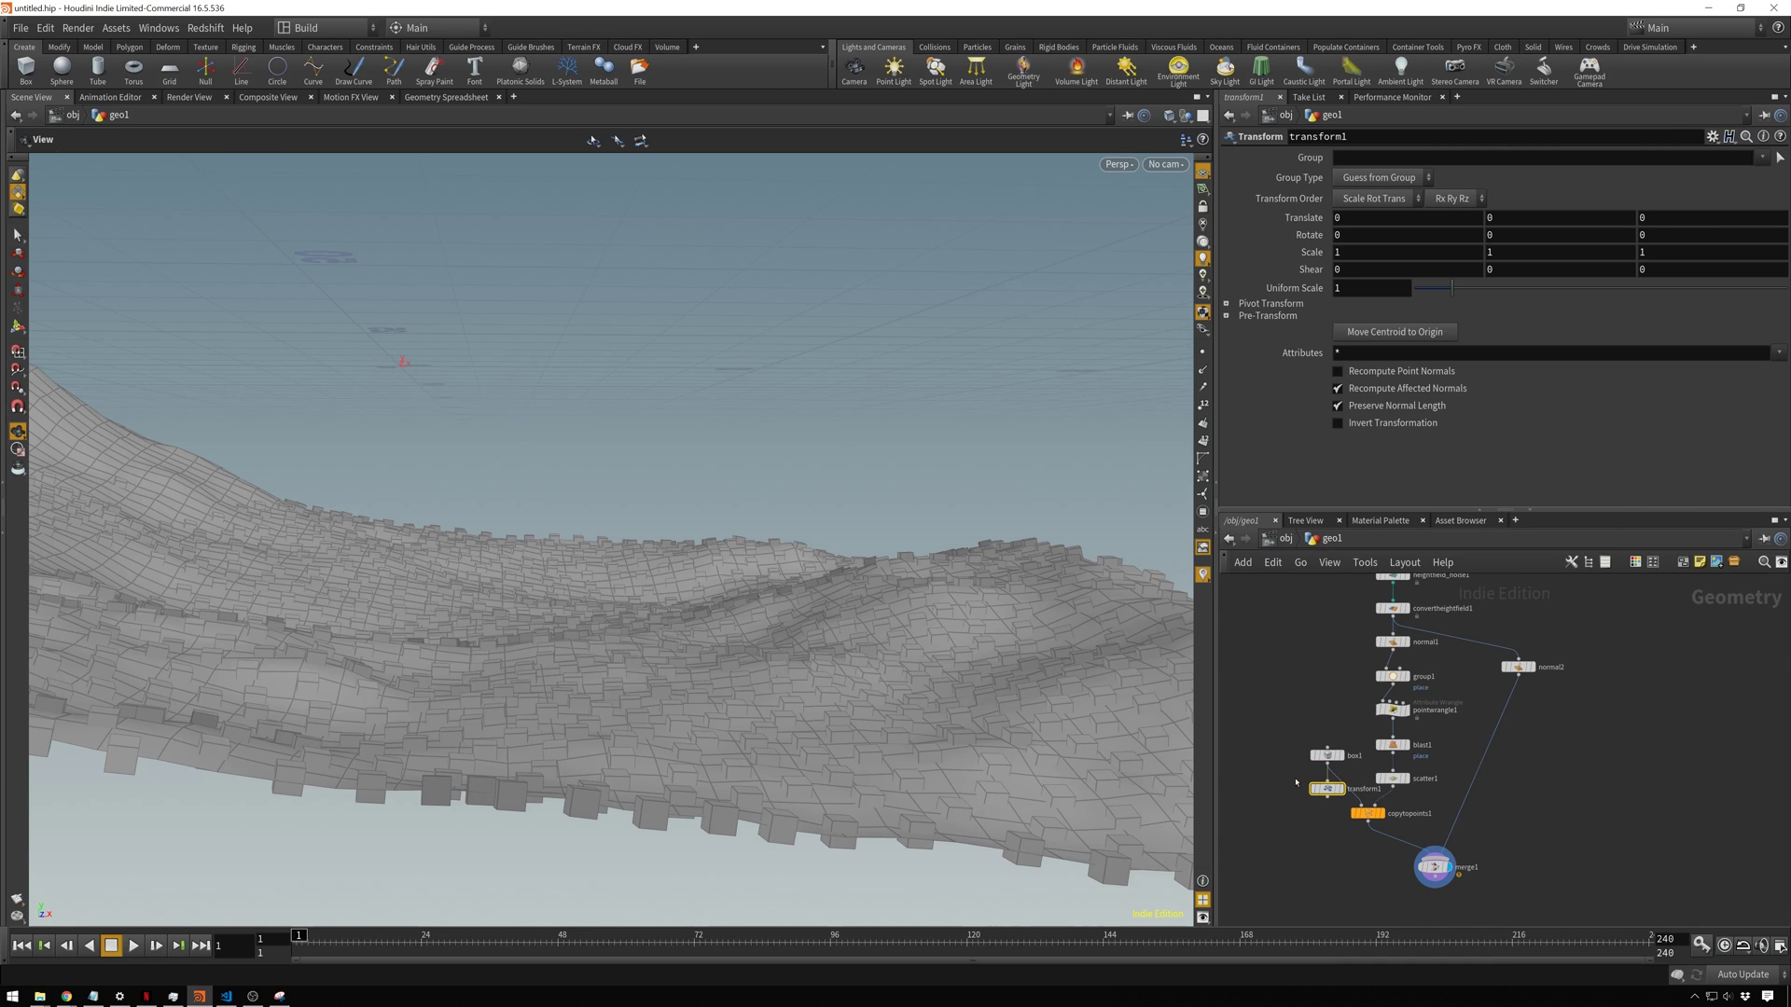
pyautogui.click(1226, 317)
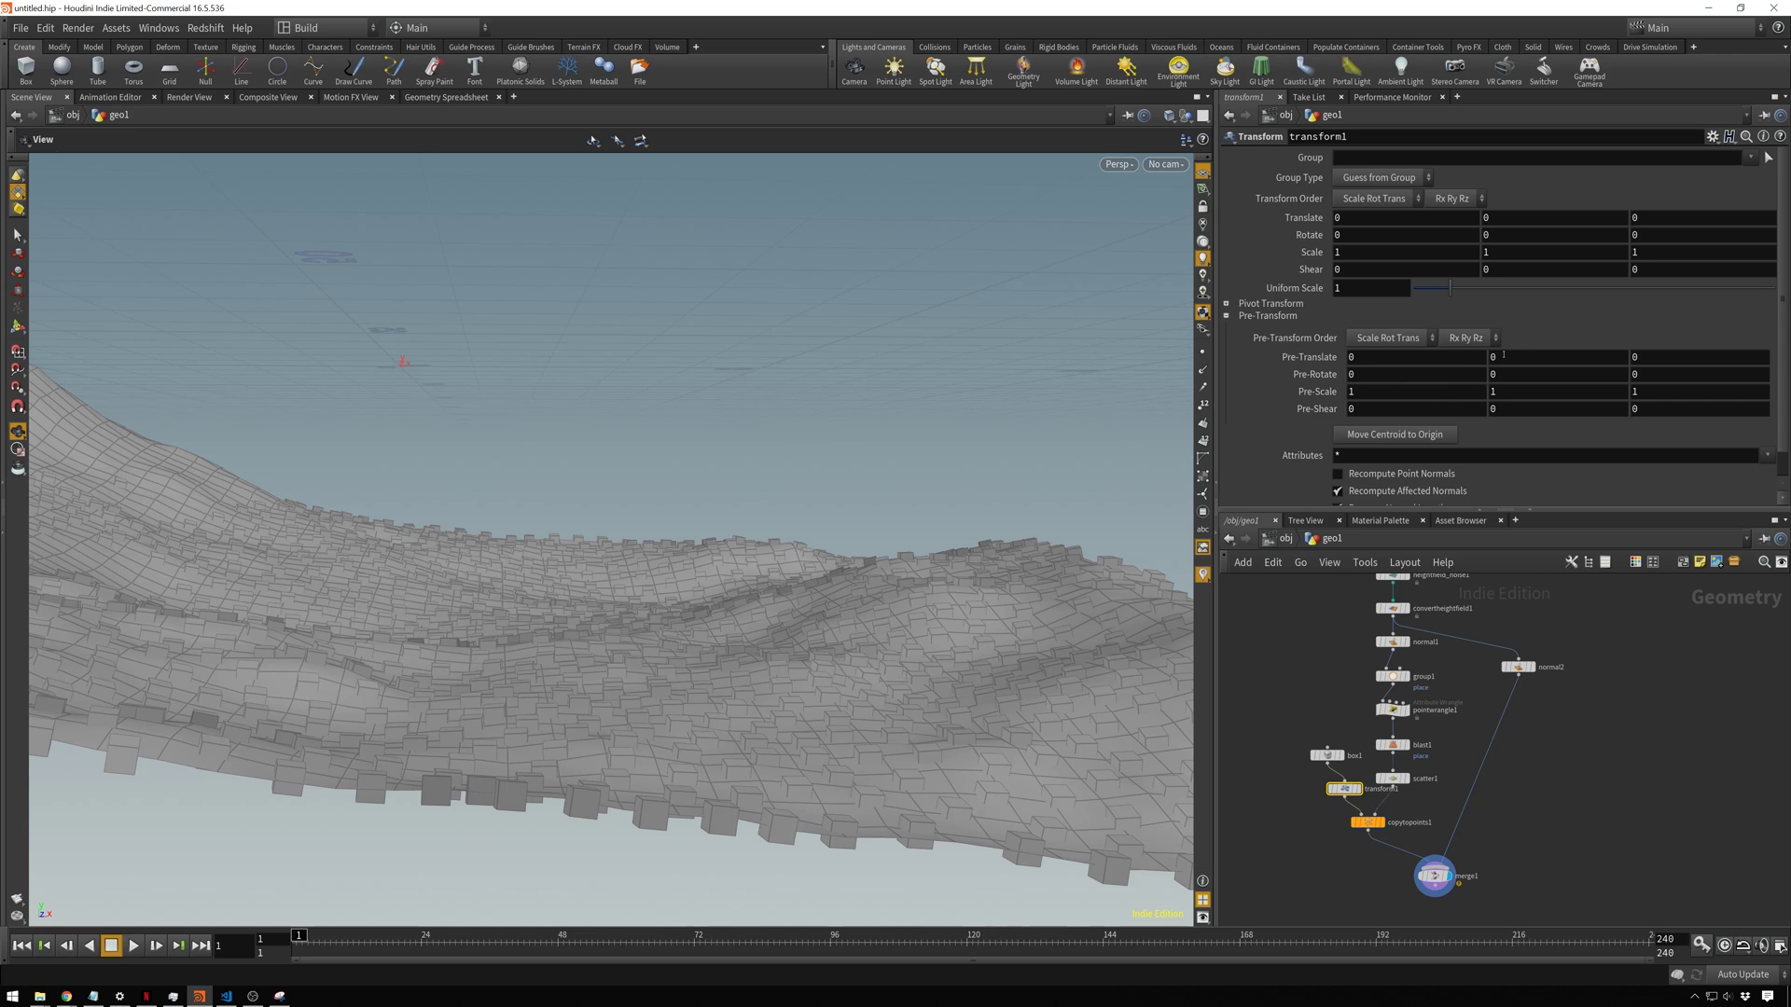
pyautogui.moveTo(1663, 358); pyautogui.dragTo(1710, 358, button='middle')
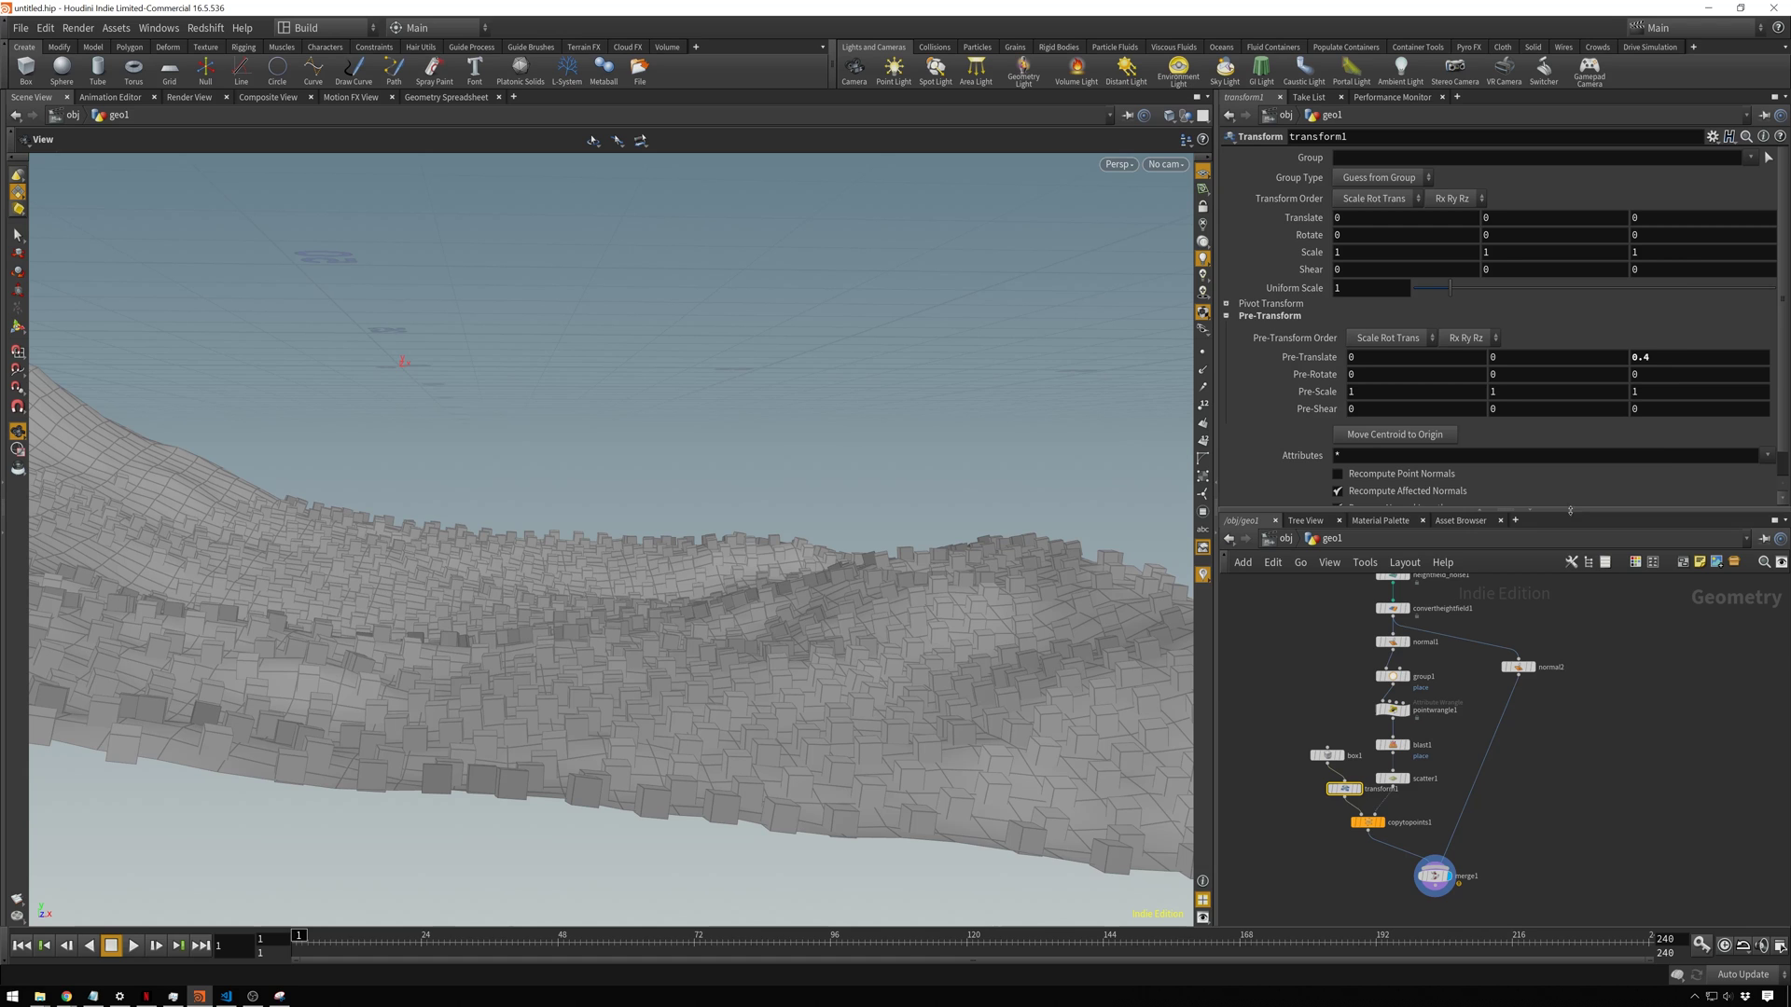
pyautogui.moveTo(653, 560)
pyautogui.mouseDown()
pyautogui.moveTo(809, 664)
pyautogui.moveTo(796, 619)
pyautogui.moveTo(653, 595)
pyautogui.mouseUp()
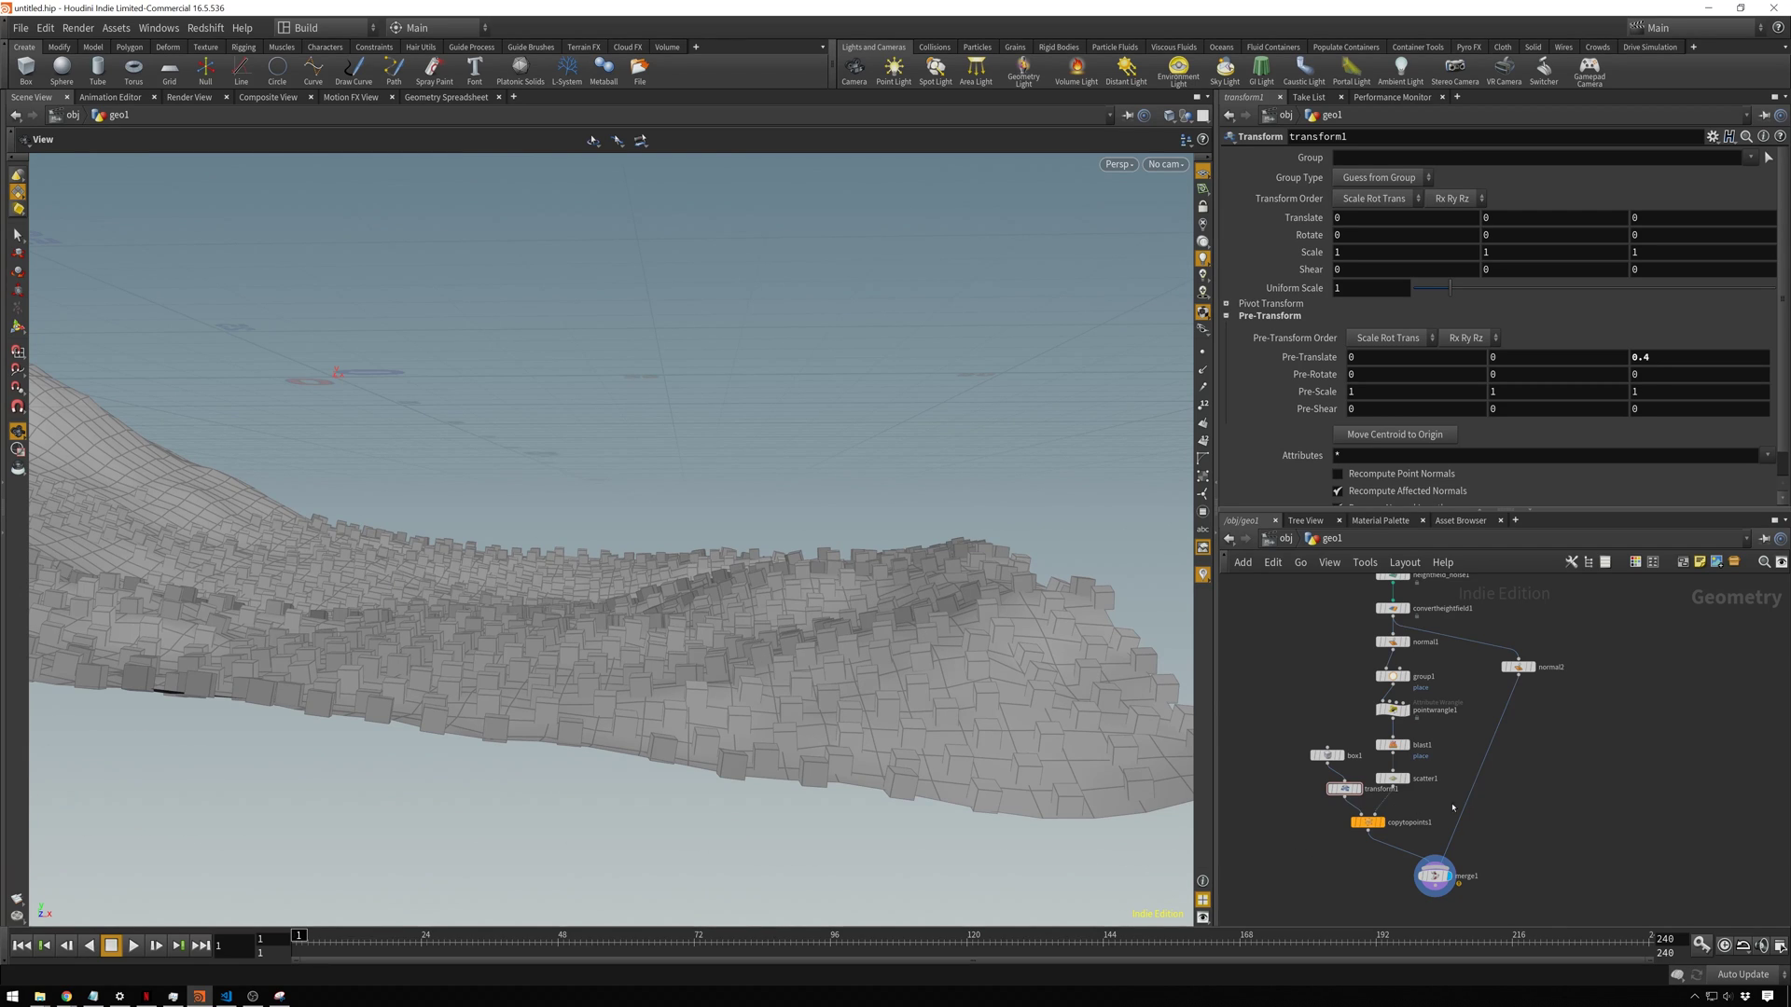
pyautogui.scroll(4, 1452, 808)
# Step: Drop a new pointwrangle2 onto the wire between scatter1 and copytopoints1
pyautogui.click(1427, 761)
pyautogui.doubleClick(1455, 826)
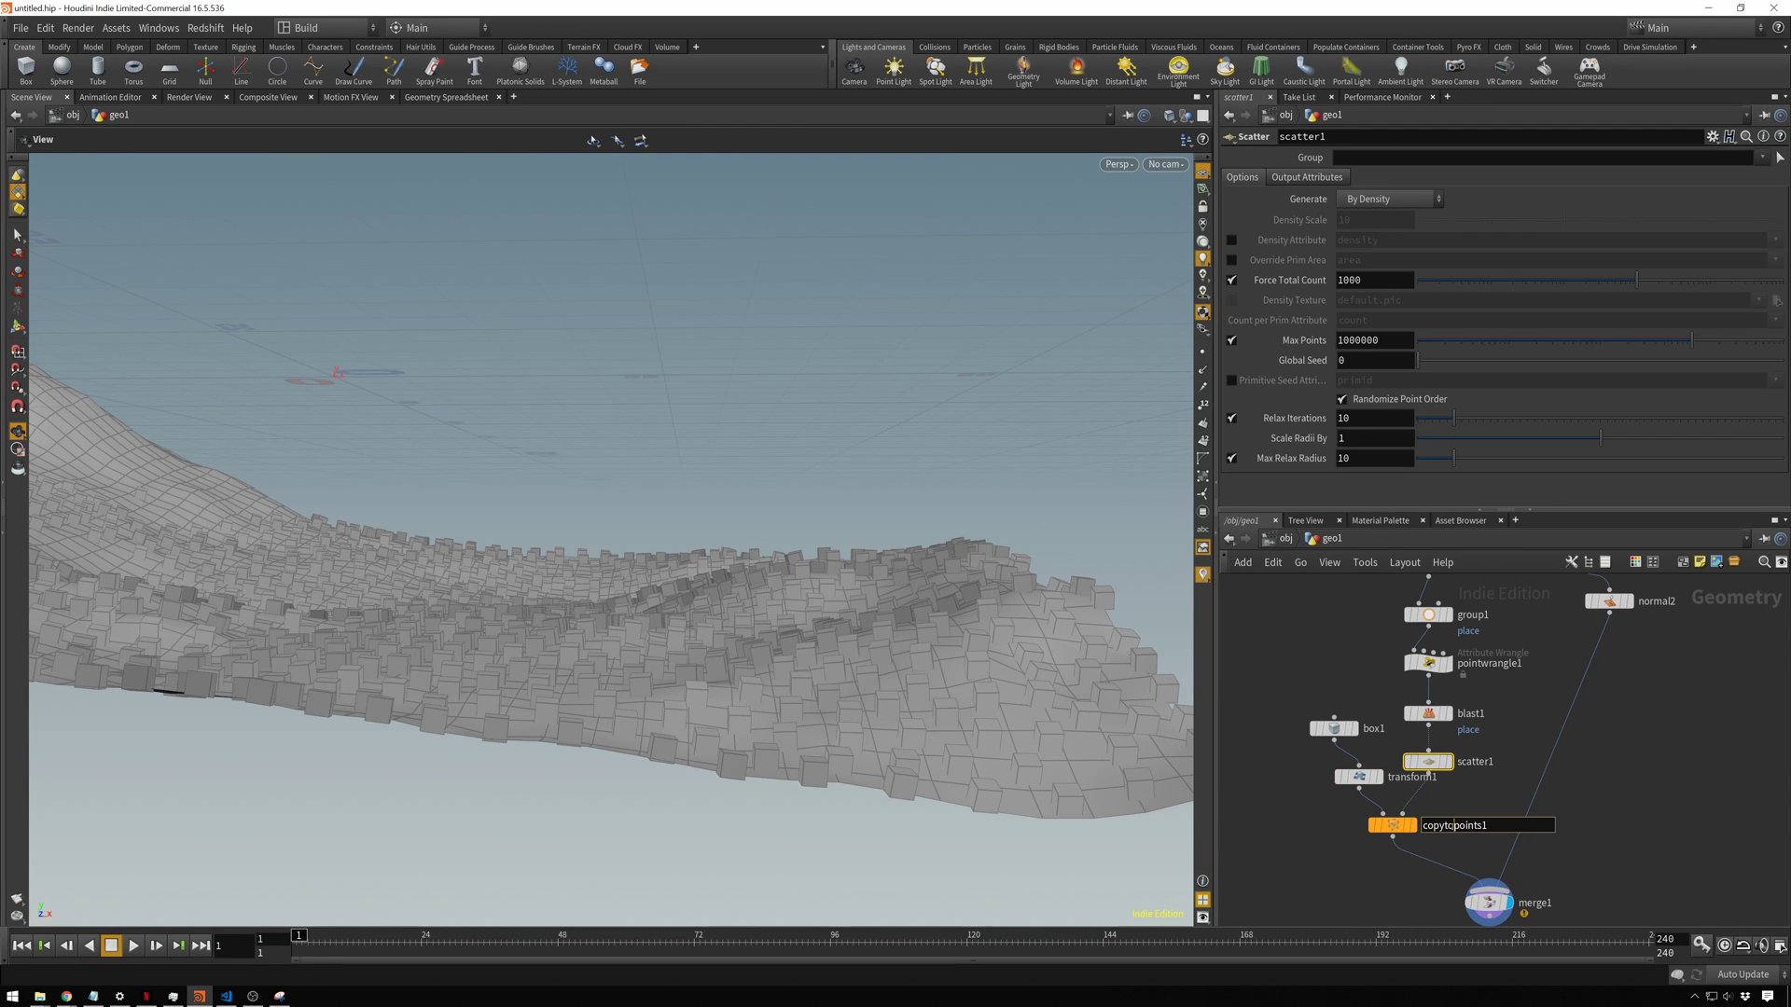
pyautogui.press('Return')
pyautogui.press('Tab')
pyautogui.moveTo(1452, 767)
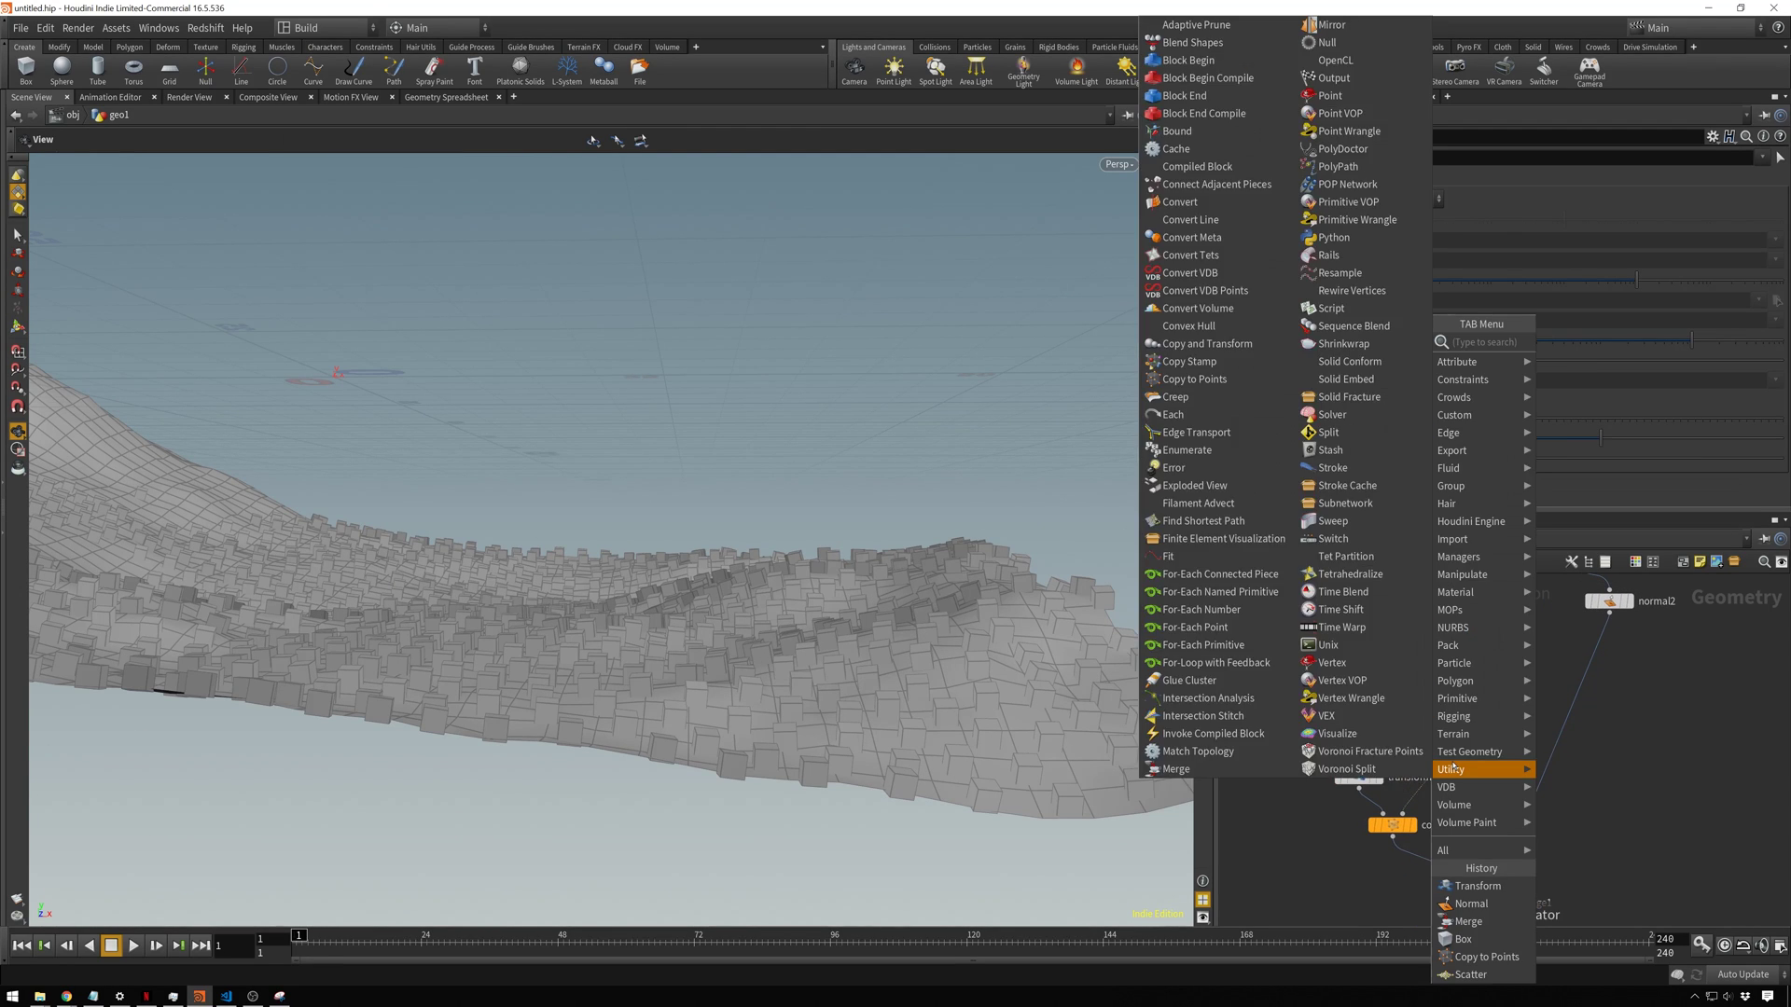
pyautogui.write('pointwr')
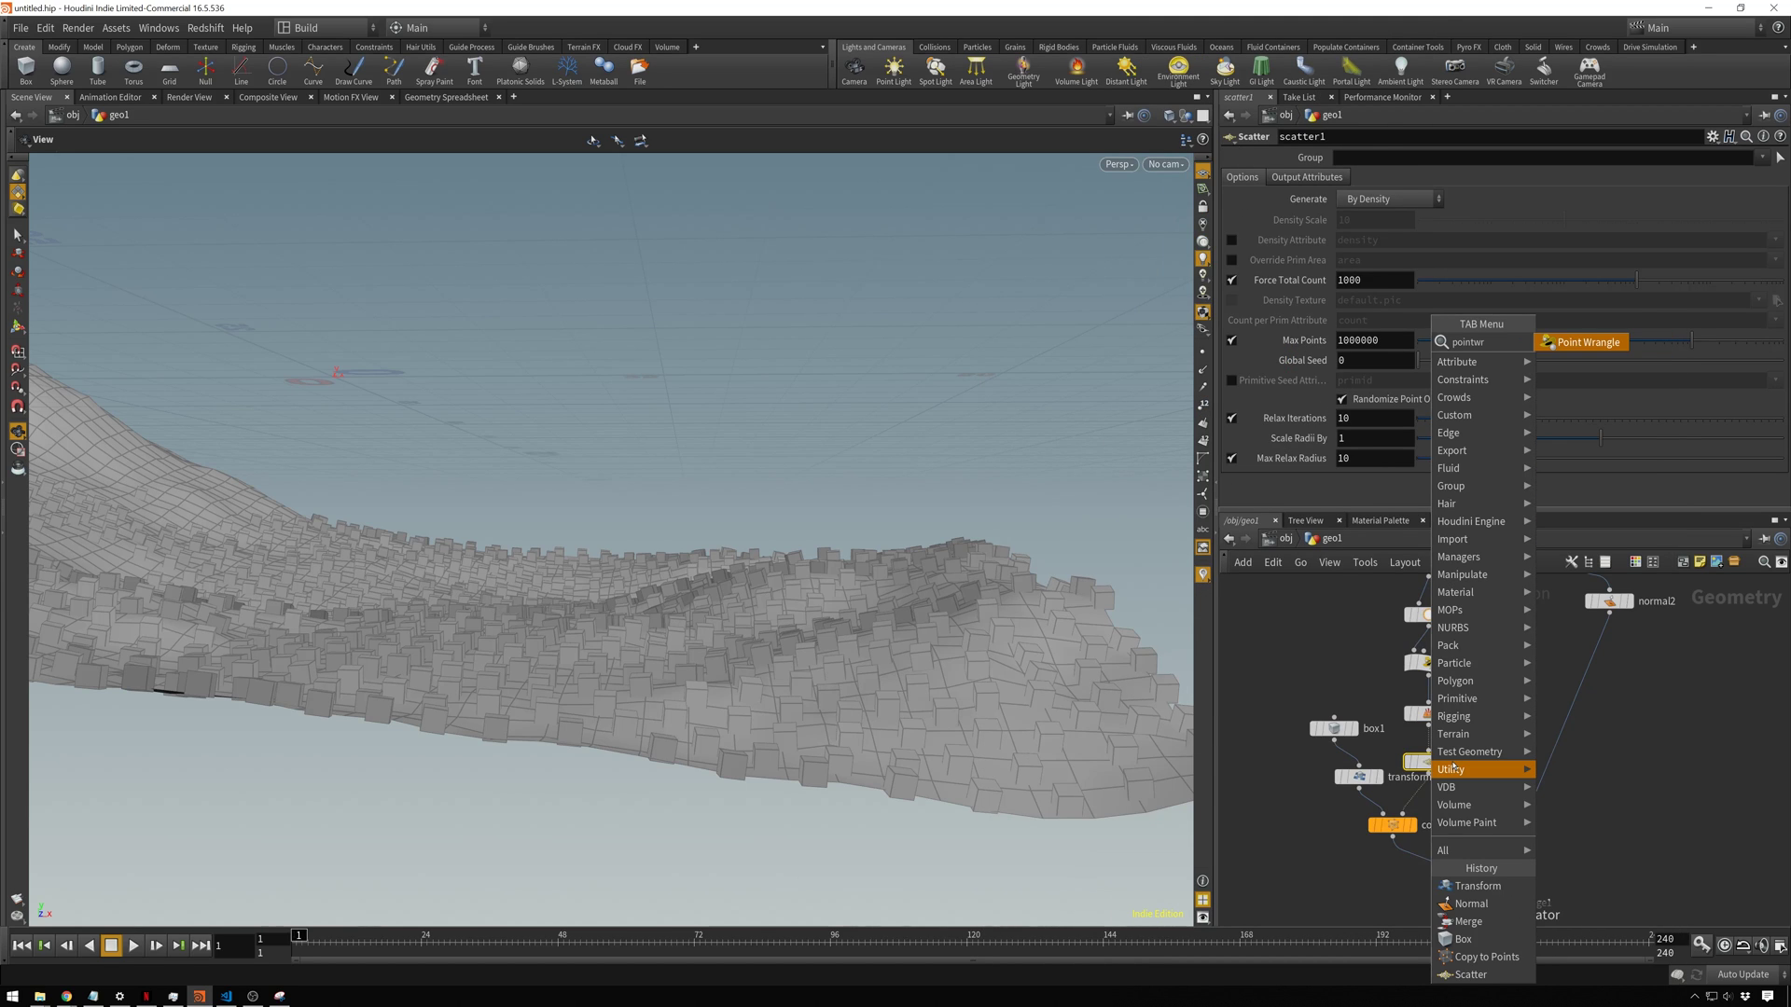
pyautogui.press('Return')
pyautogui.click(1423, 794)
# Step: Enter the VEX code @N = set(0,1,0); so the cubes stand upright
pyautogui.click(1343, 292)
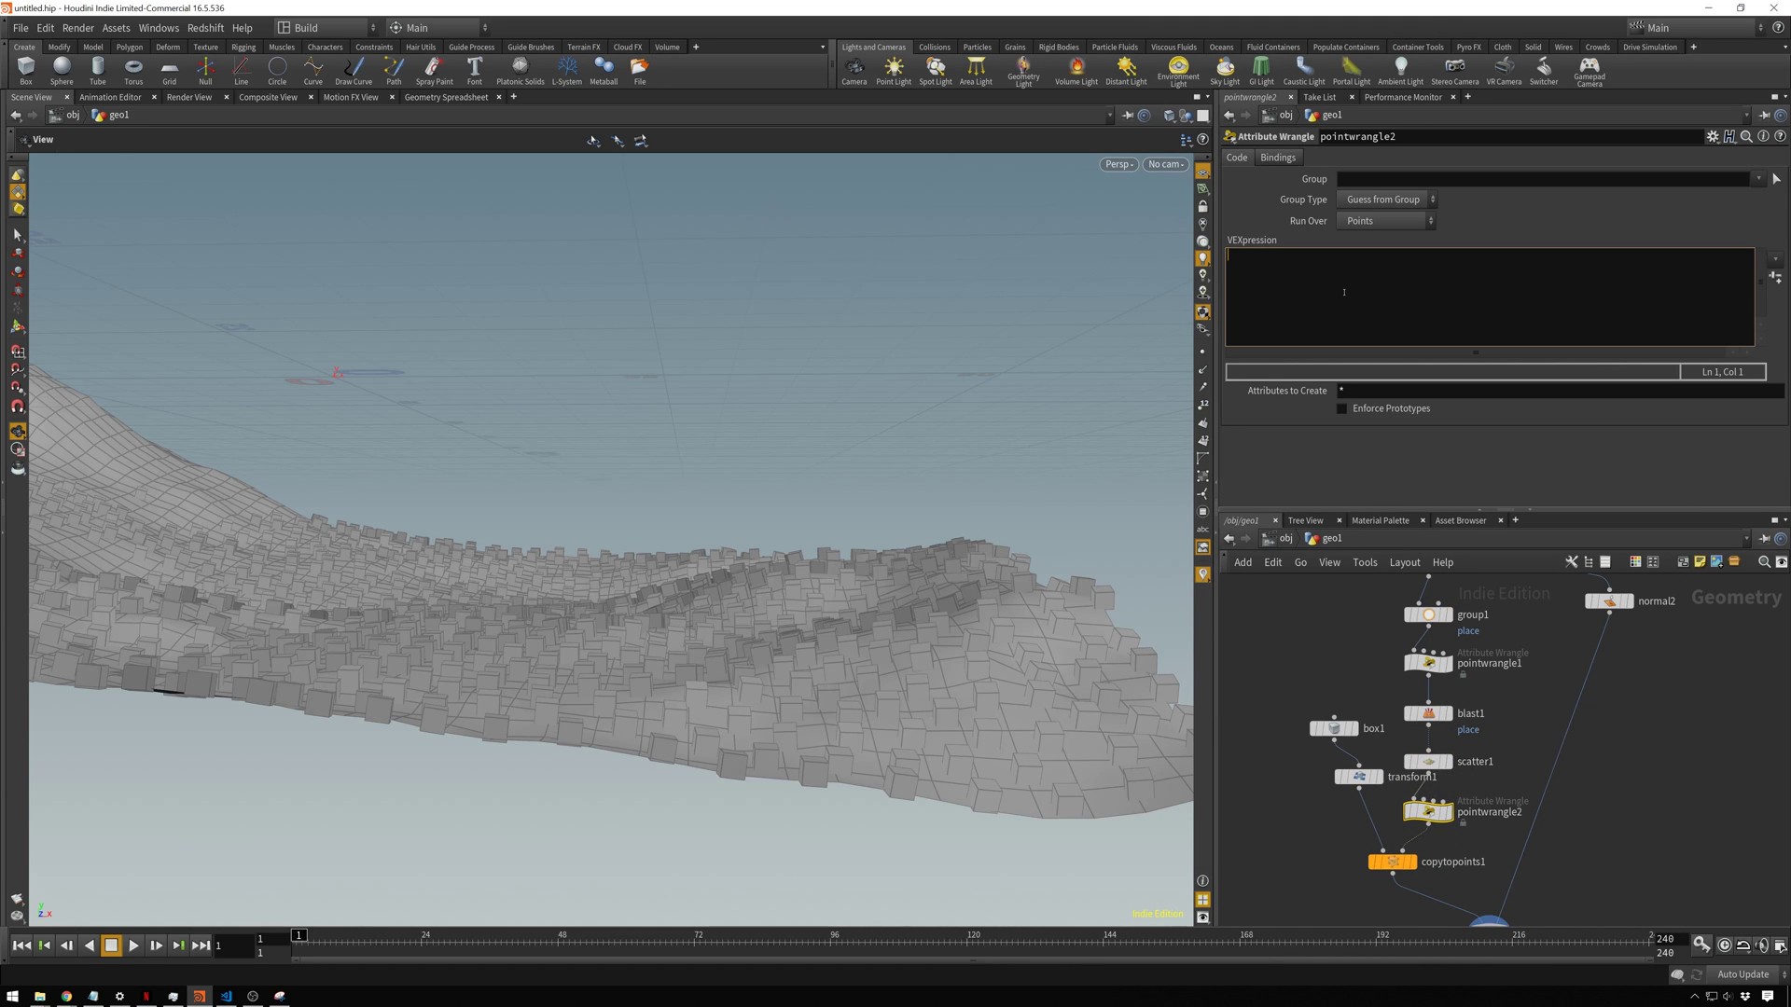
pyautogui.write('@N = set(0,1,0);')
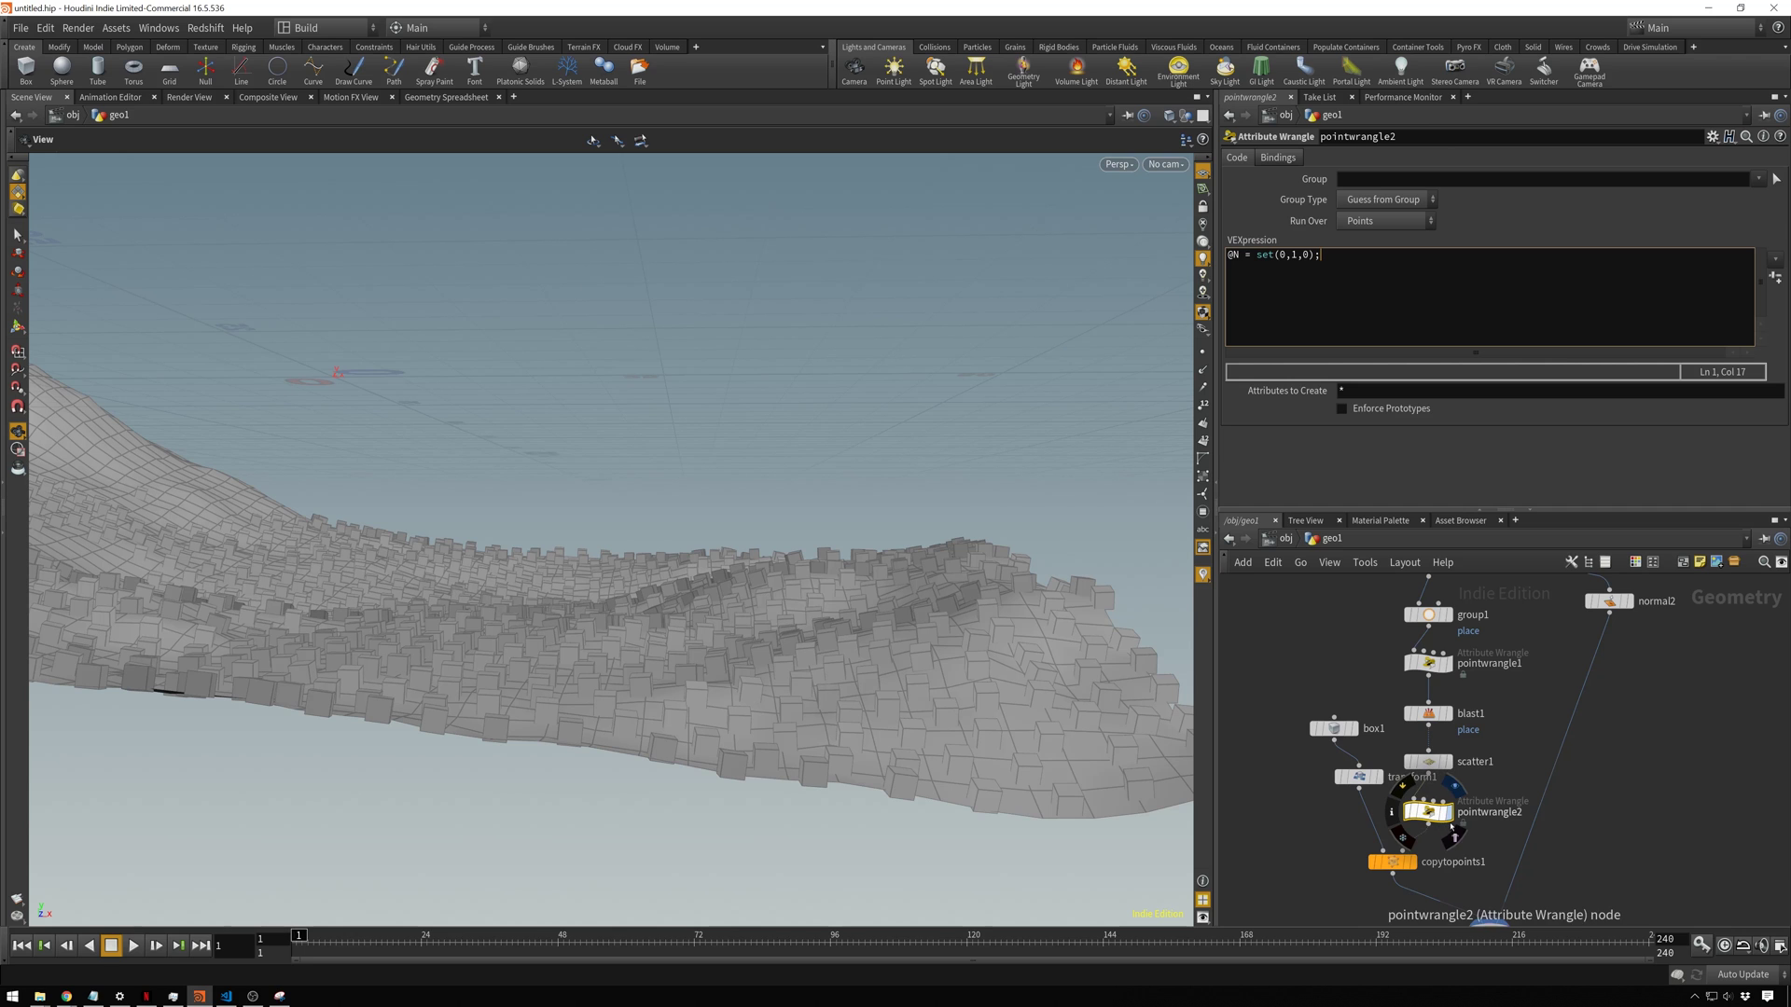
pyautogui.click(1474, 846)
pyautogui.moveTo(577, 544)
pyautogui.mouseDown()
pyautogui.moveTo(545, 551)
pyautogui.moveTo(602, 555)
pyautogui.mouseUp()
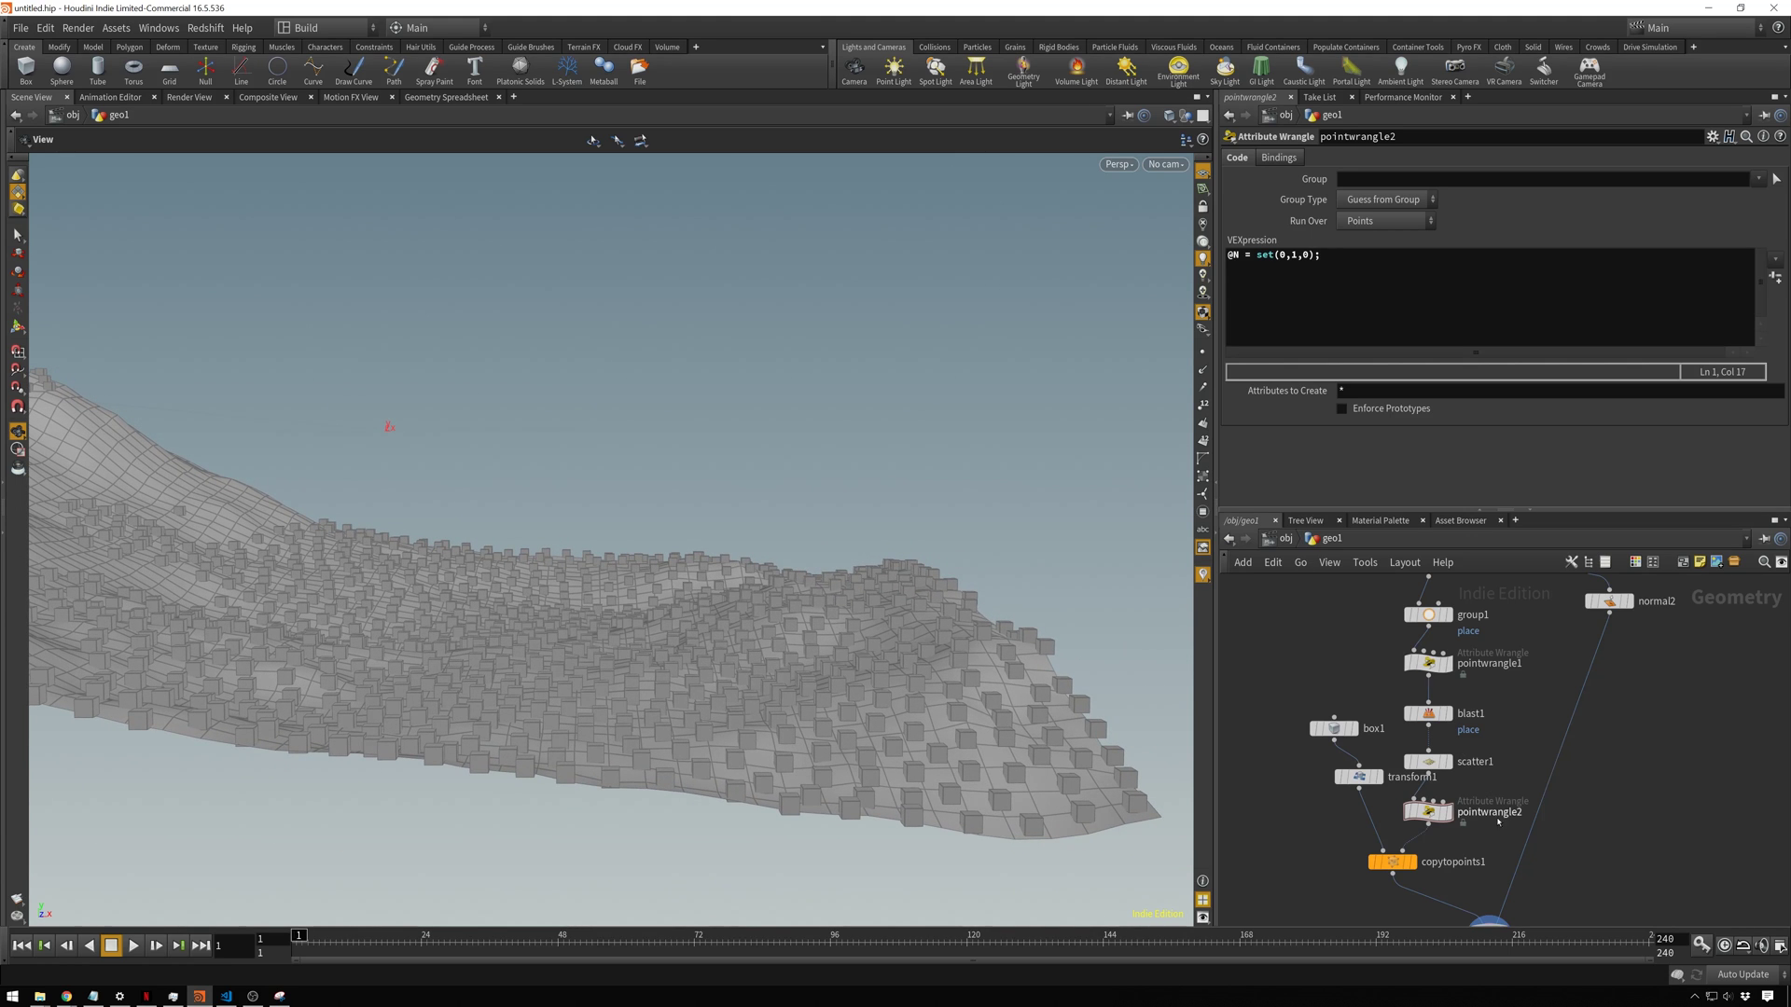
pyautogui.scroll(-2, 1568, 626)
# Step: Lower scatter1's Force Total Count to 181 and orbit to view the sparser cubes
pyautogui.click(1424, 822)
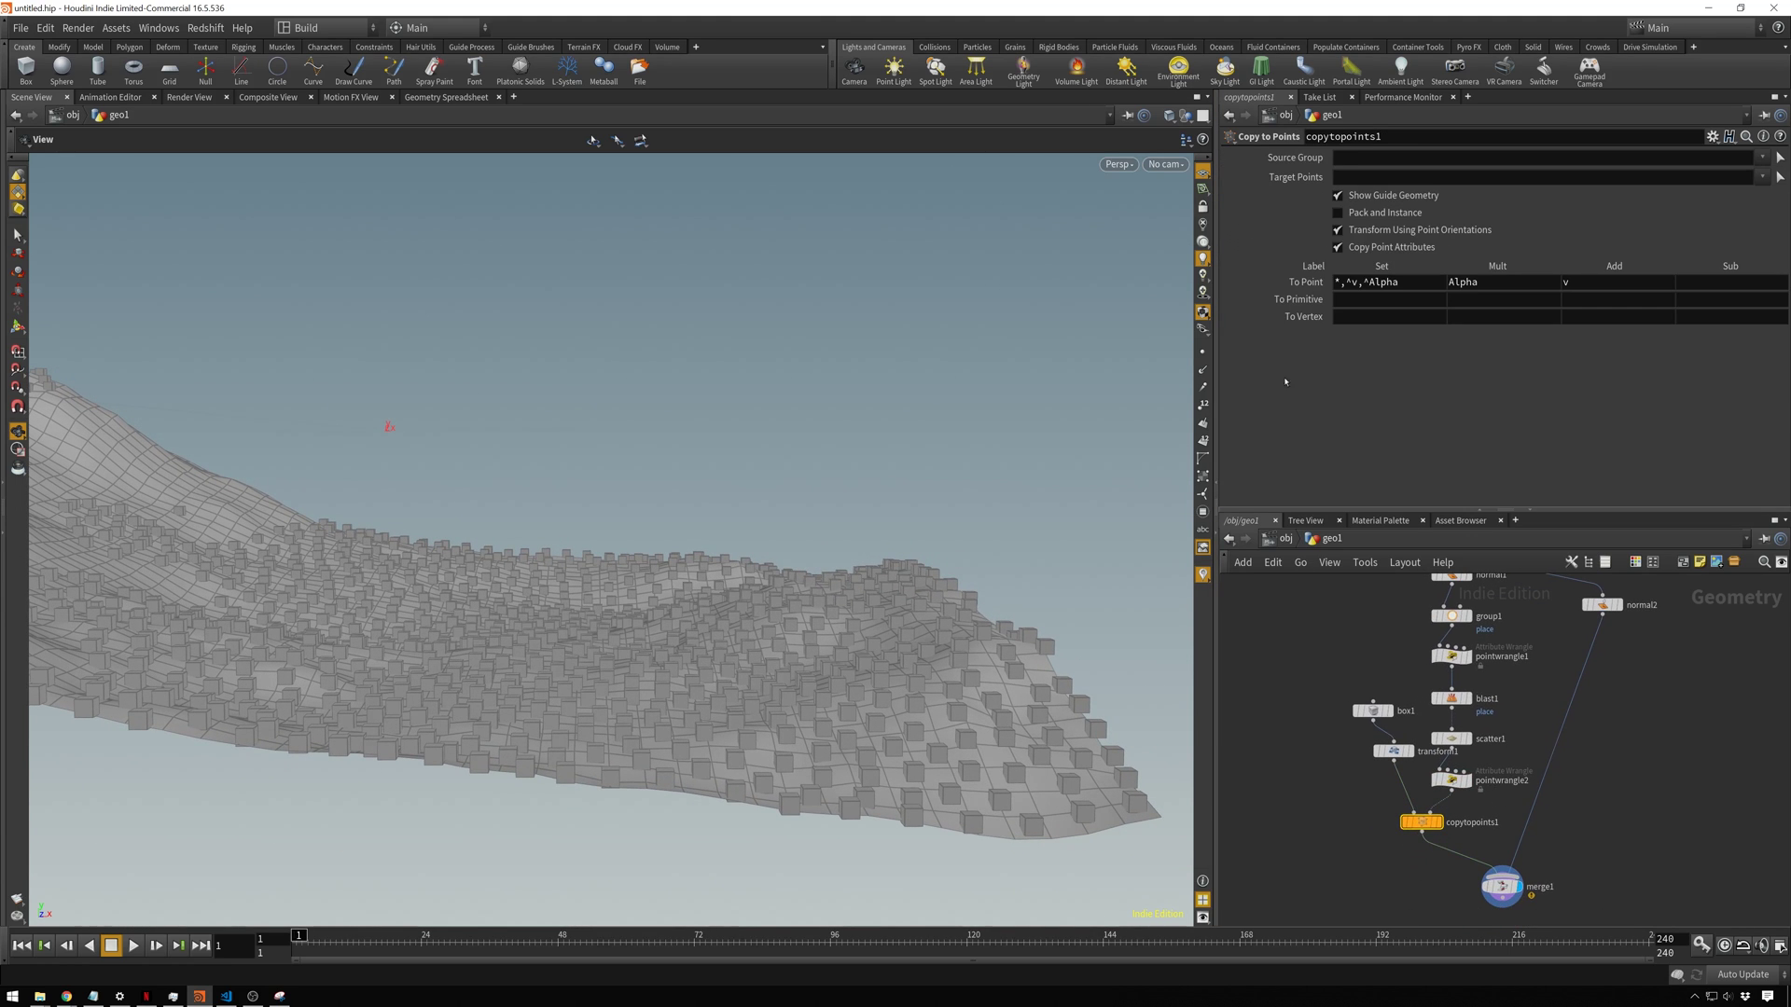
pyautogui.moveTo(410, 420); pyautogui.dragTo(686, 620)
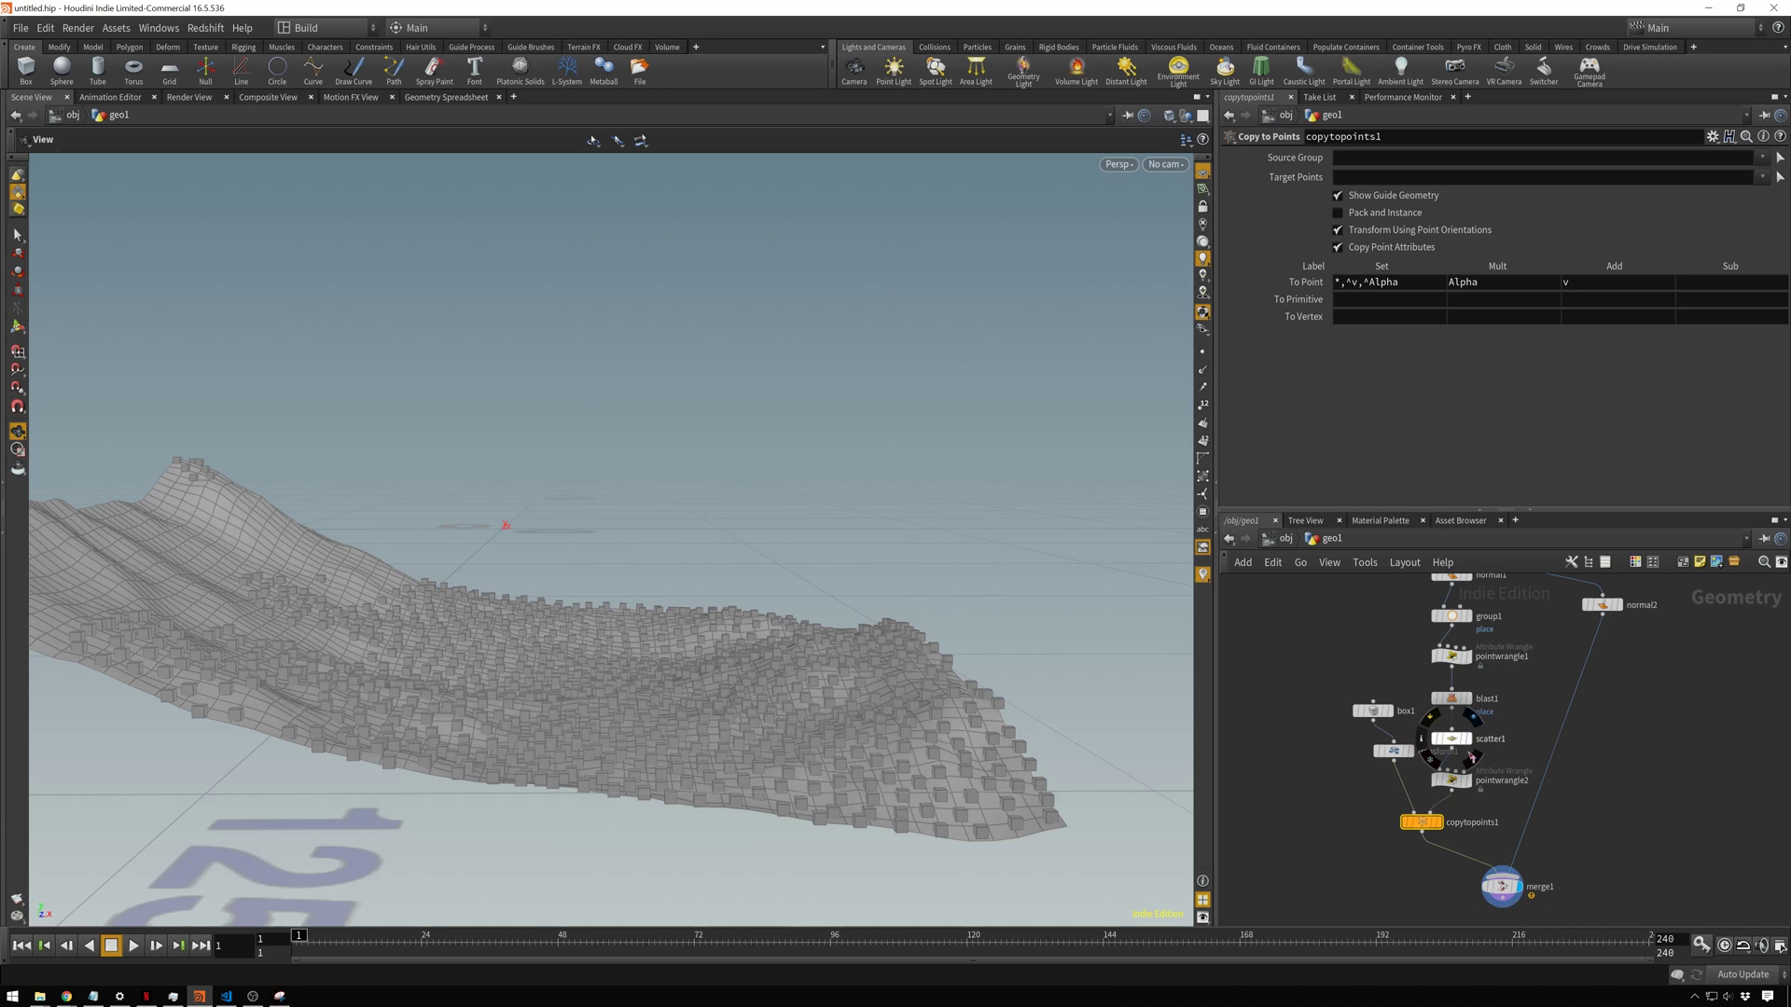
pyautogui.click(1453, 739)
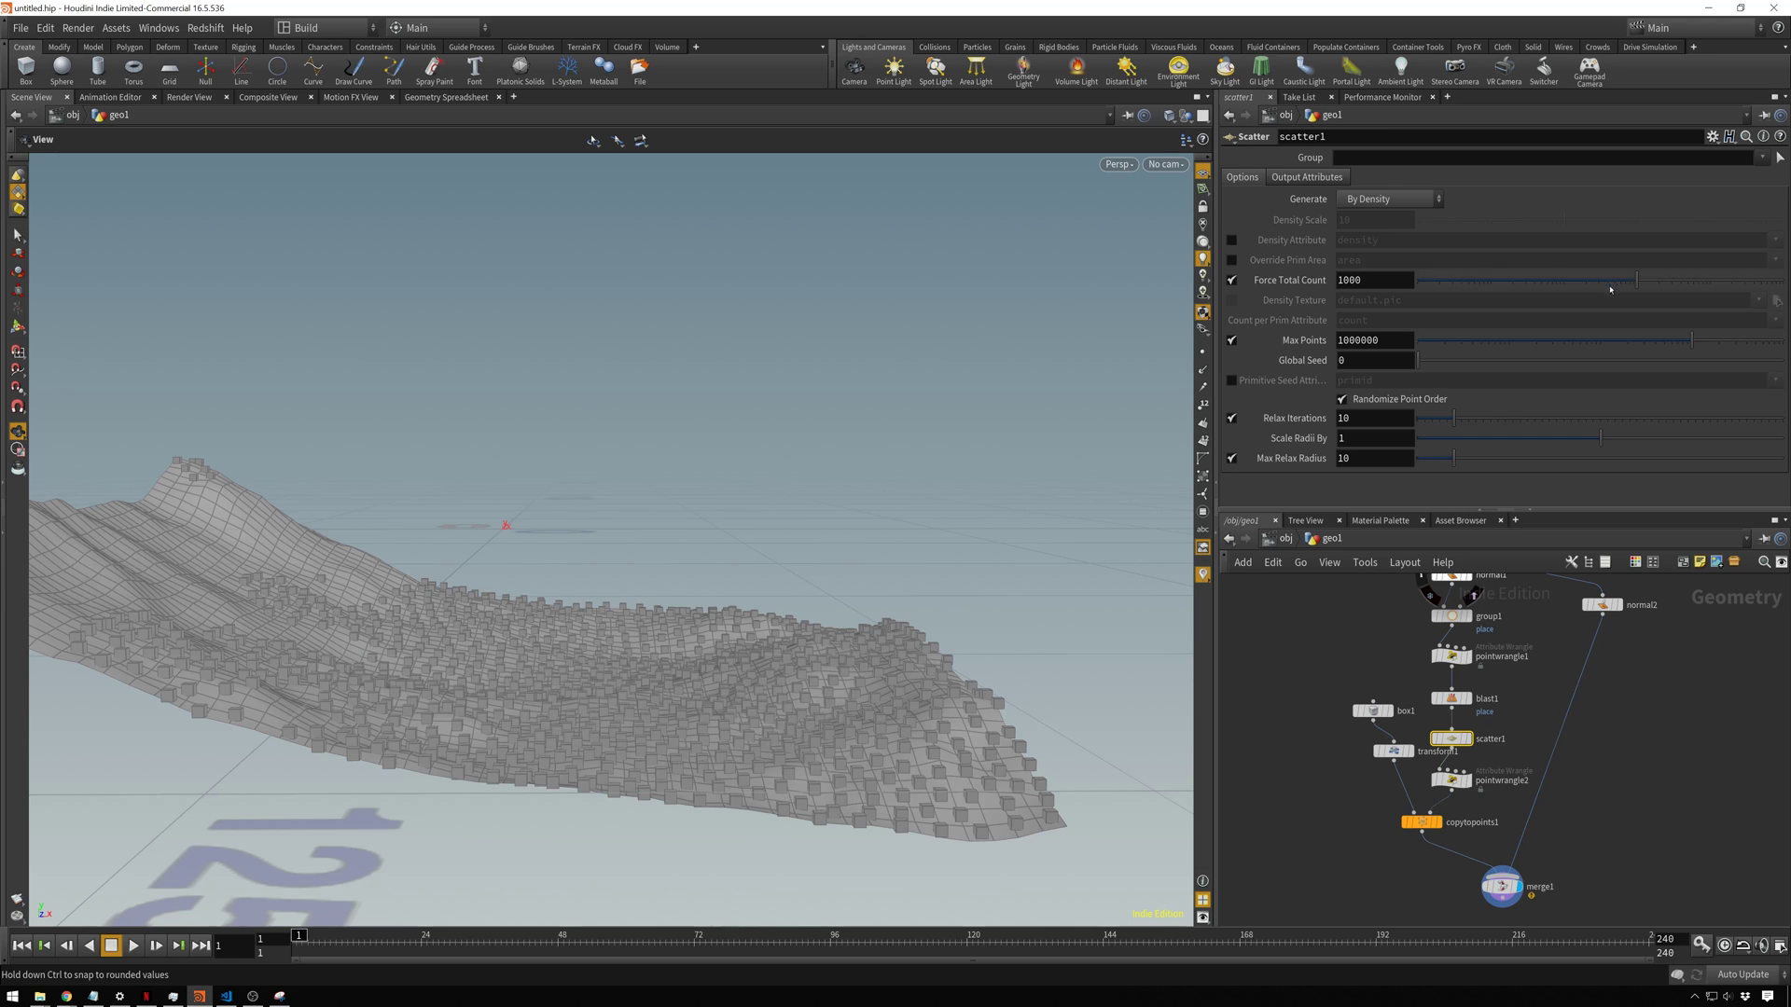
pyautogui.moveTo(1641, 282); pyautogui.dragTo(1584, 297)
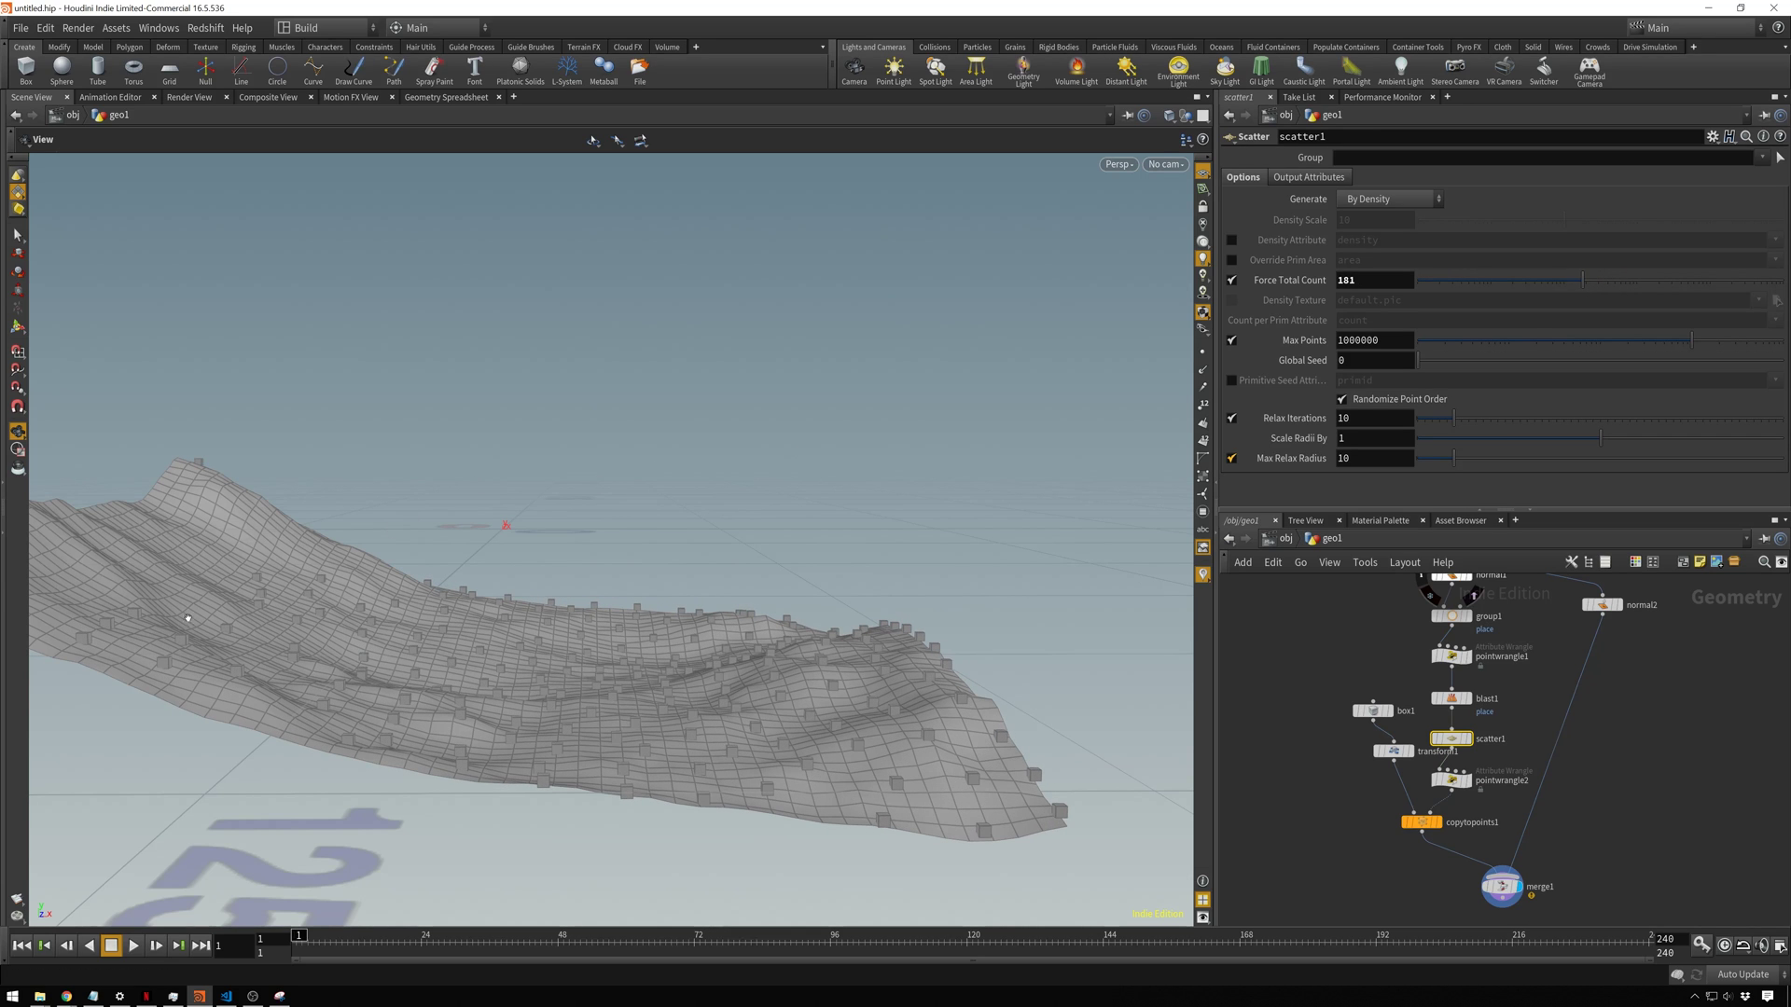
pyautogui.moveTo(492, 669); pyautogui.dragTo(566, 589)
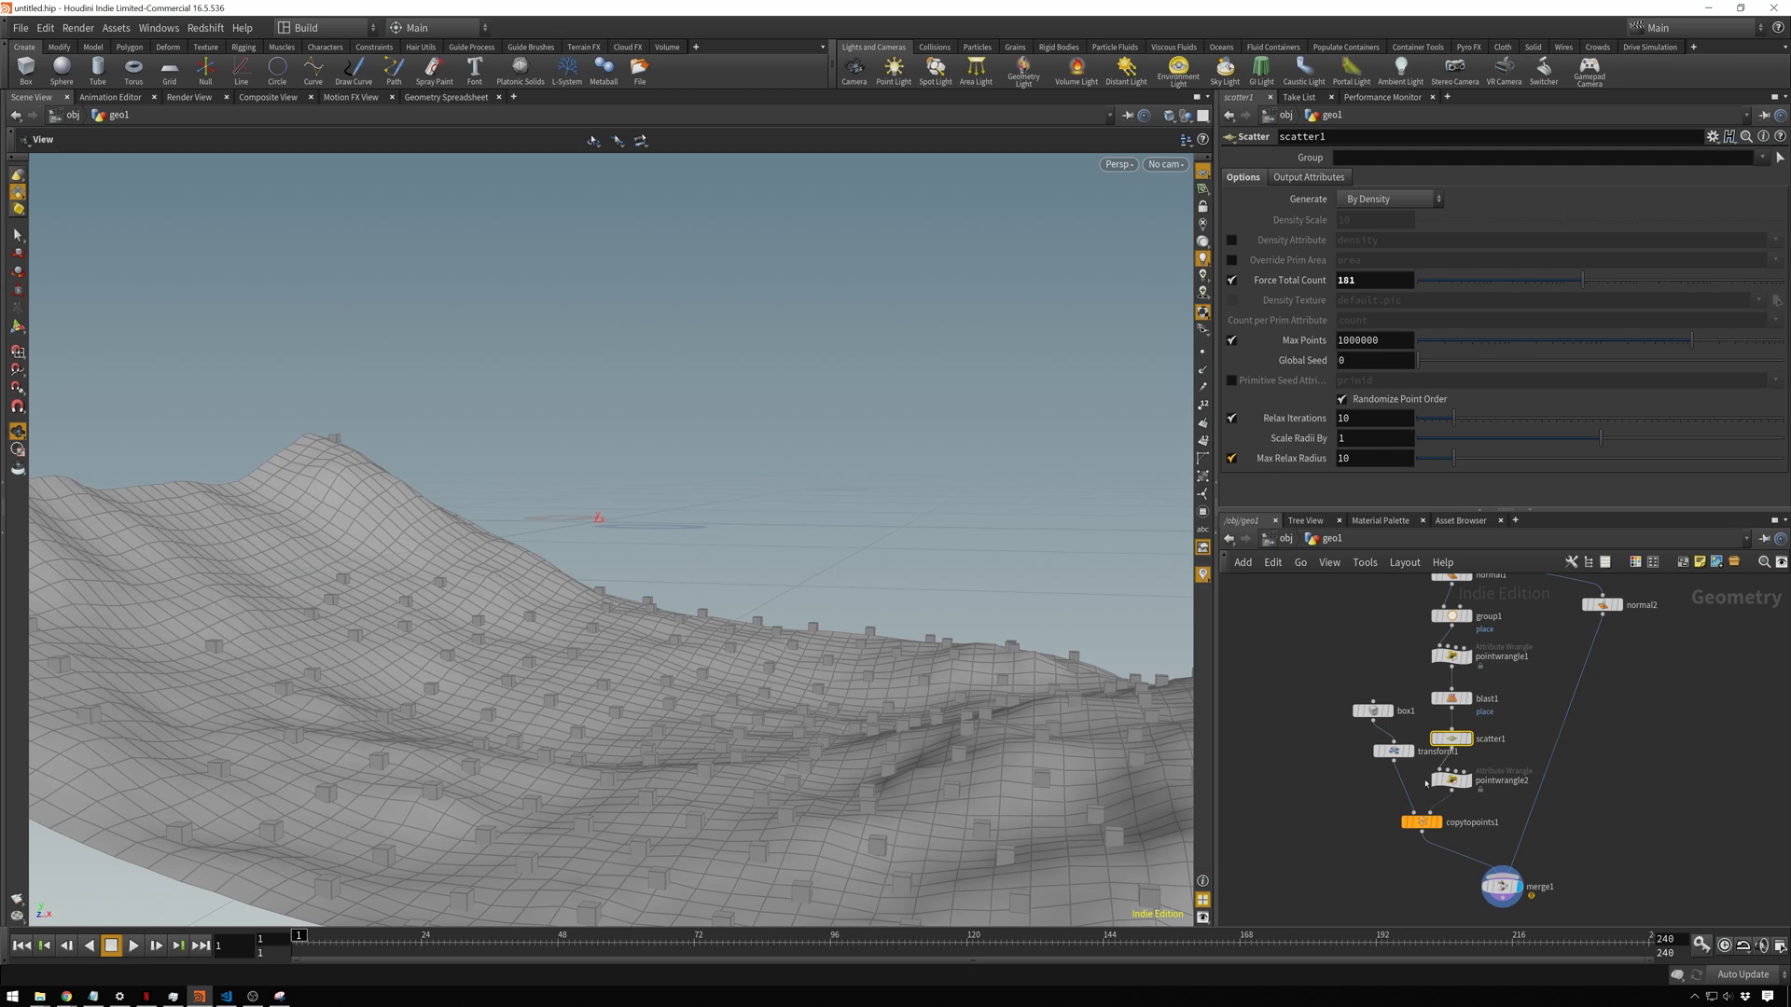
# Step: Drag merge1 further to the right in the network editor
pyautogui.moveTo(1490, 873); pyautogui.dragTo(1594, 882)
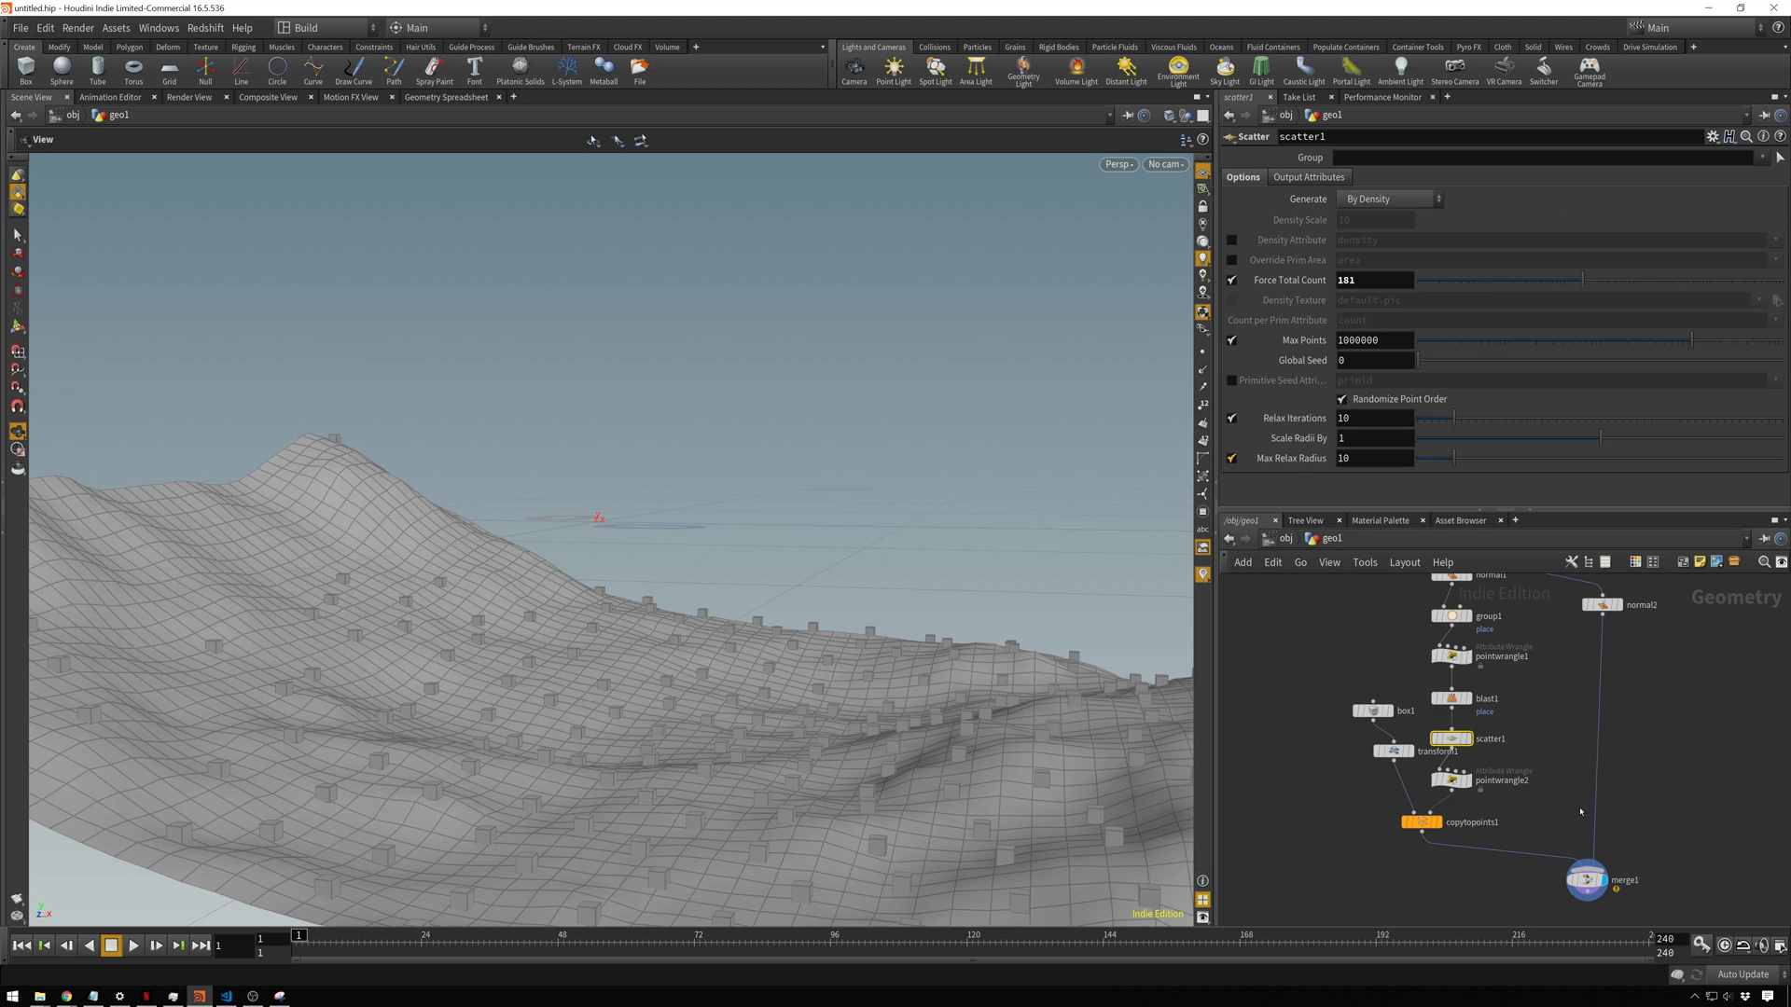